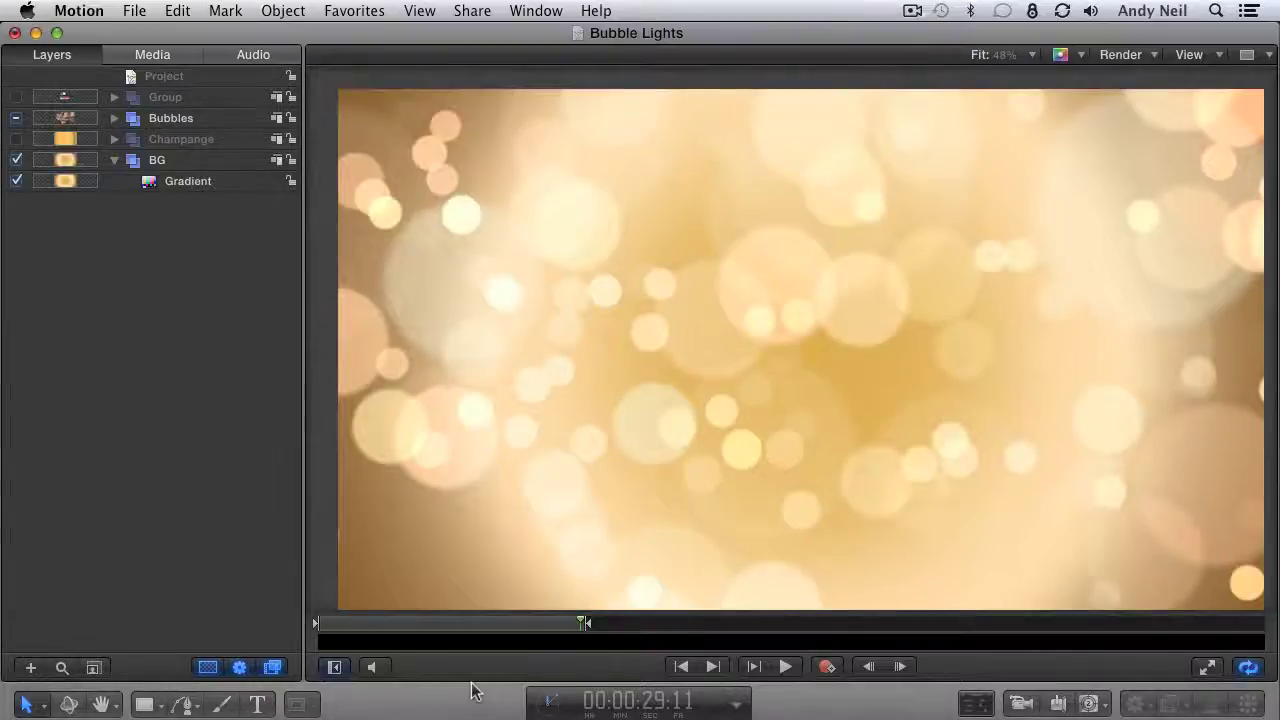
- Scrub back through the existing bokeh animation, play it, then stop playback
{"action": "left_click_drag", "start_coordinate": [505, 620], "coordinate": [469, 626]}
{"action": "key", "text": "space"}
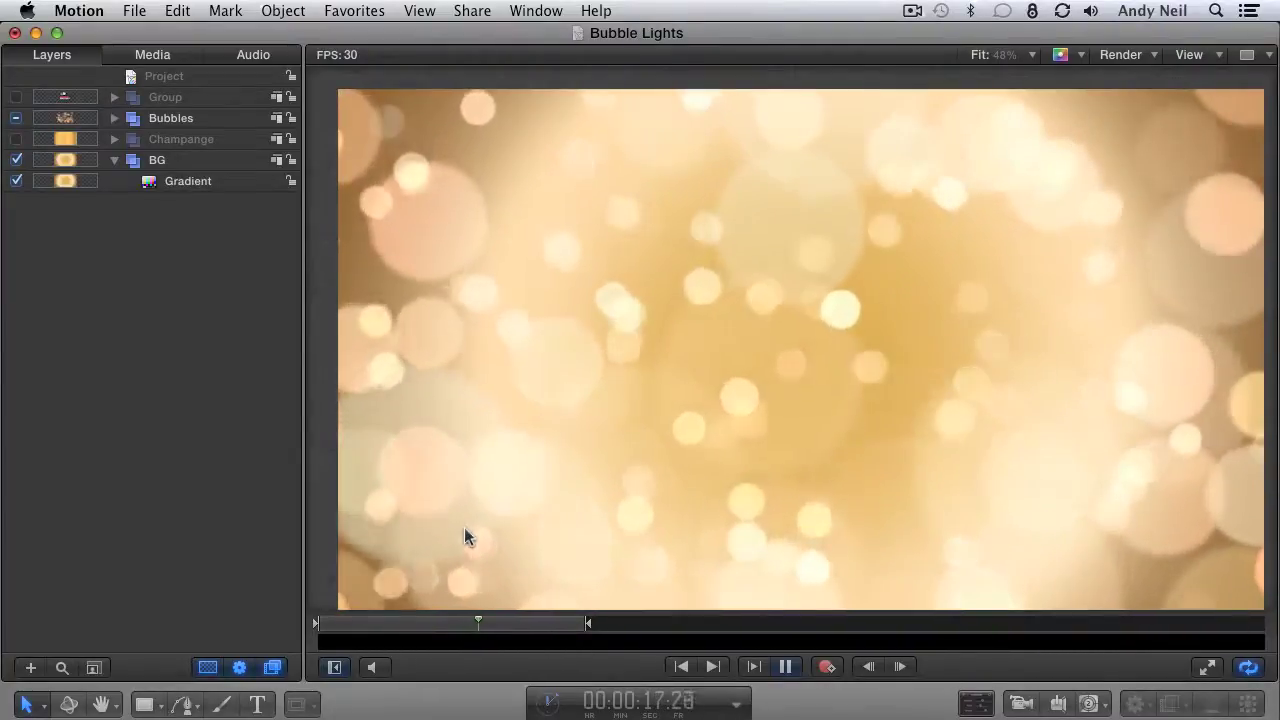
{"action": "key", "text": "space"}
- Create a new 30-second Motion Project, show the file browser pane and fit the frame
{"action": "key", "text": "ctrl+Down"}
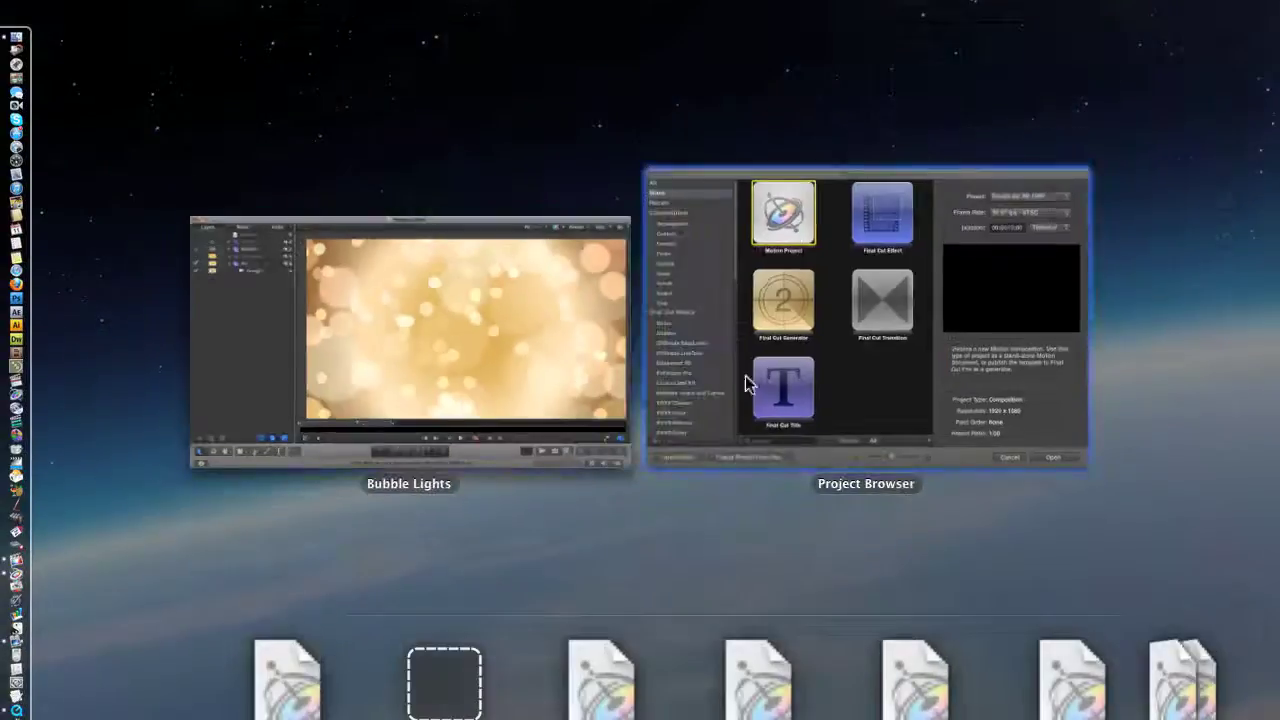
{"action": "left_click", "coordinate": [750, 395]}
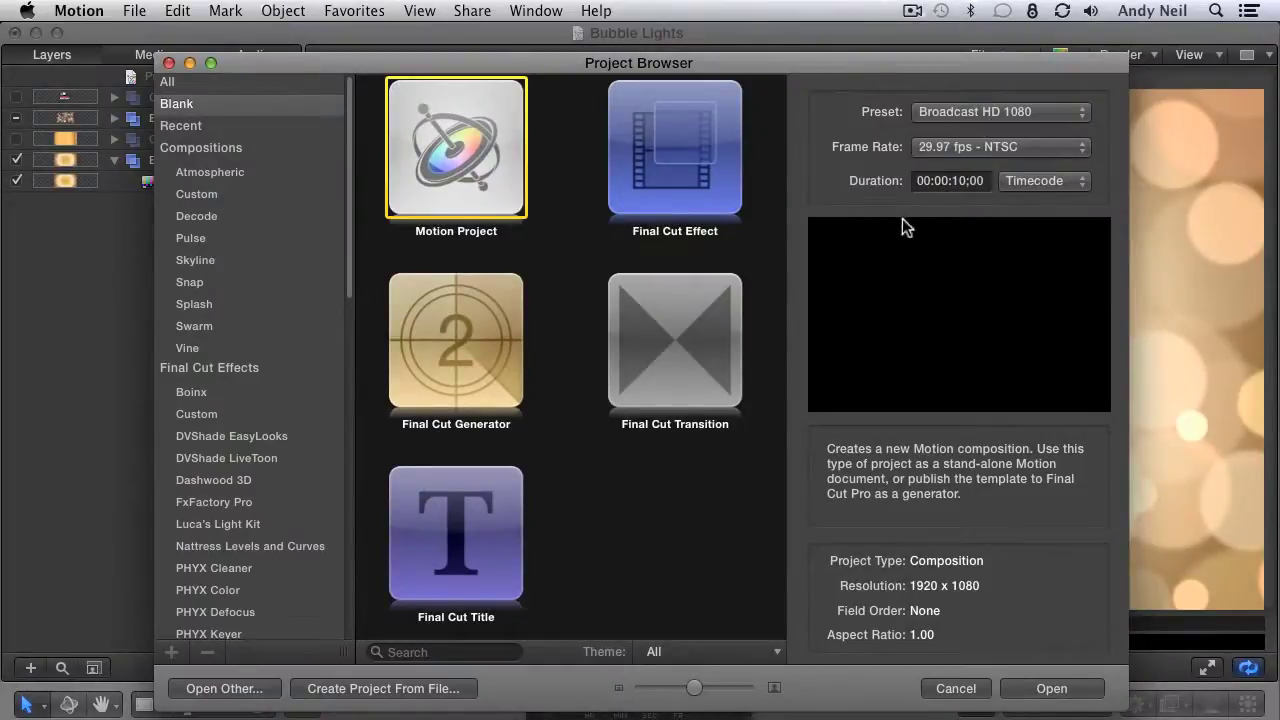
{"action": "type", "text": "30."}
{"action": "key", "text": "Return"}
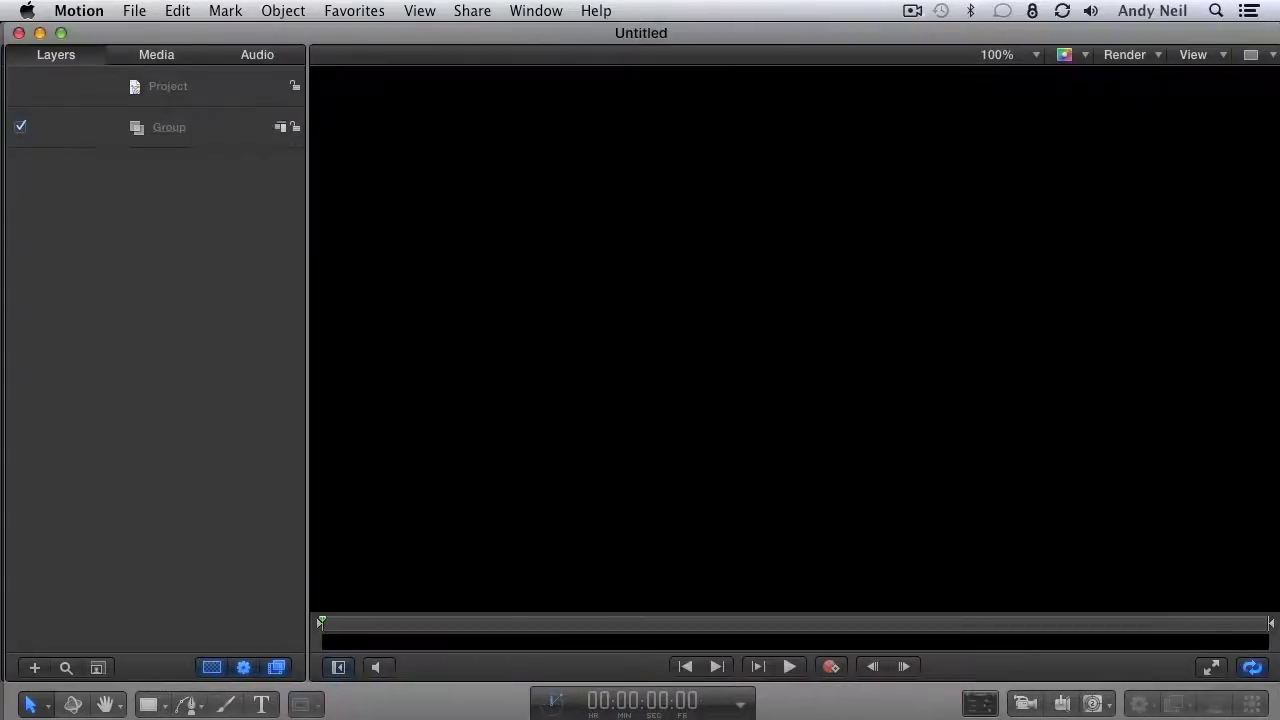
{"action": "key", "text": "super+1"}
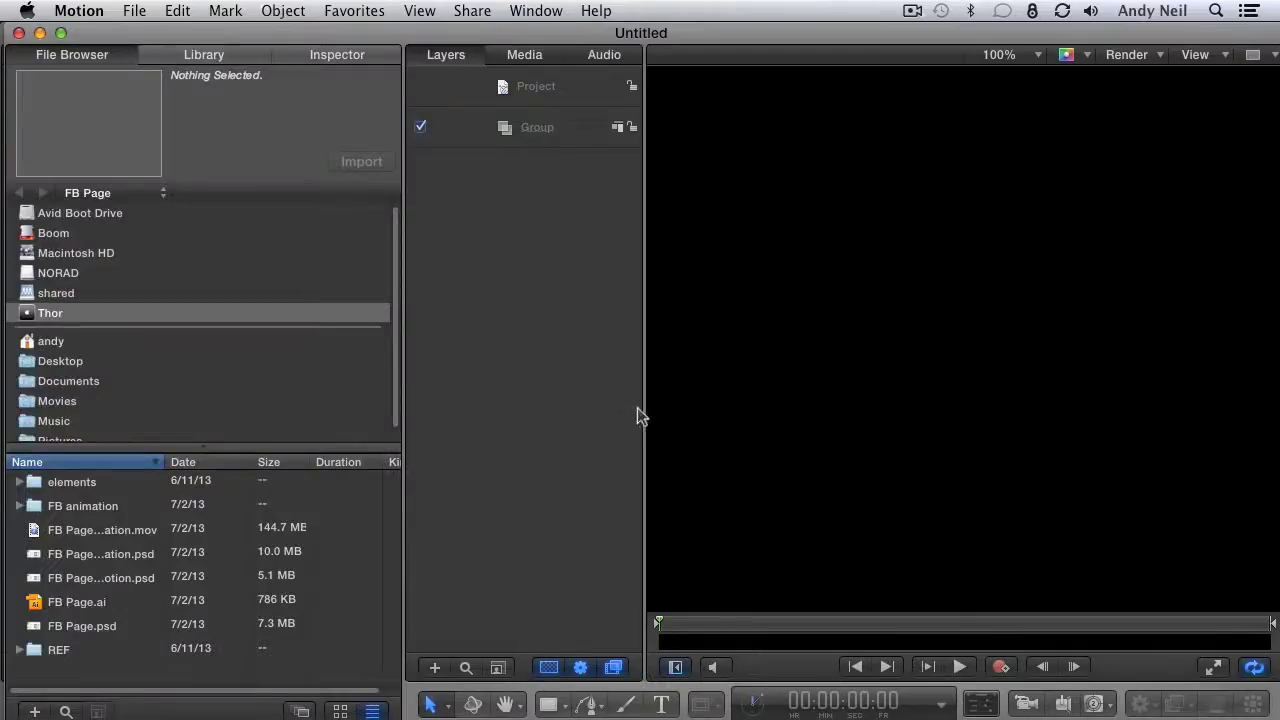
{"action": "key", "text": "shift+z"}
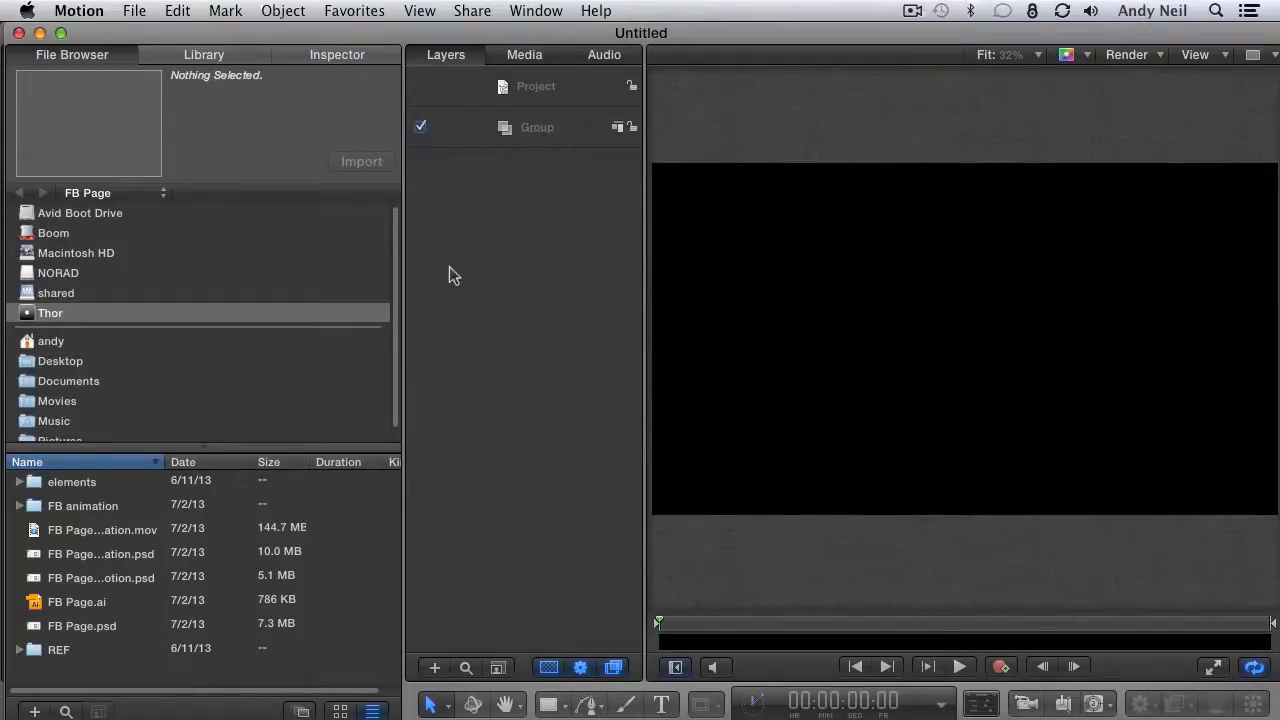
- Add the Gradient generator from Library > Generators to the Layers list
{"action": "left_click", "coordinate": [220, 56]}
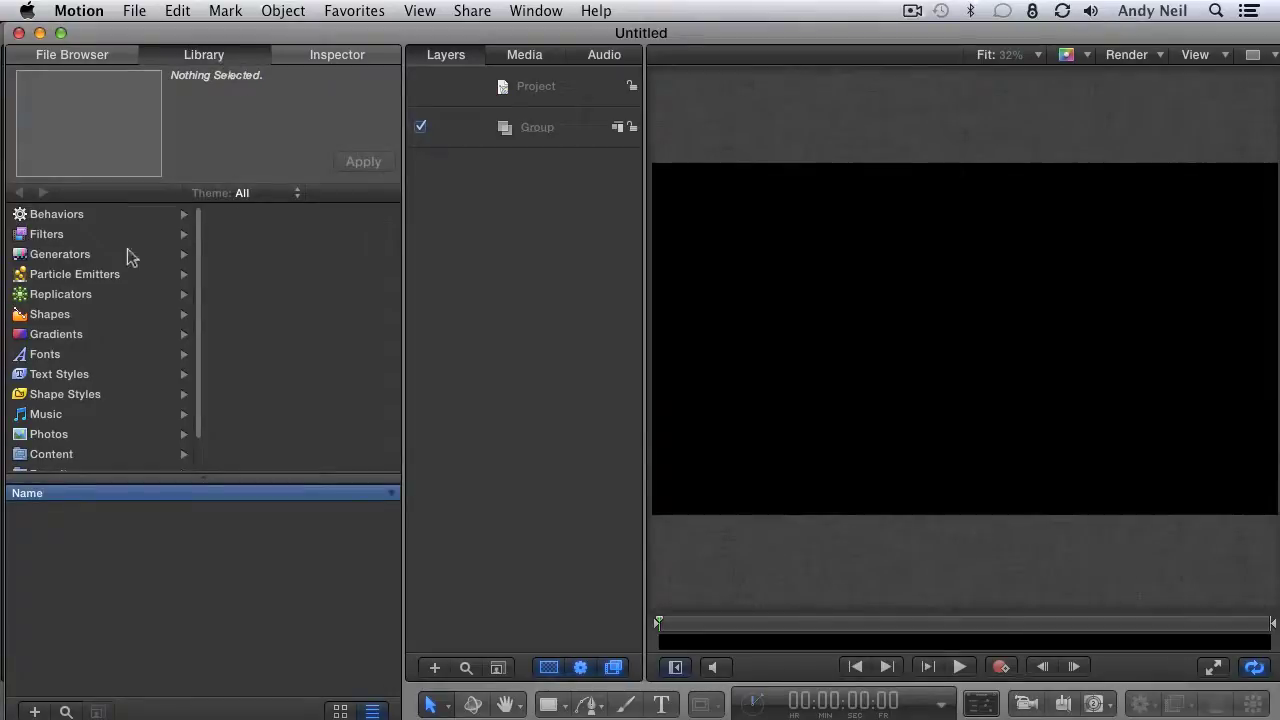
{"action": "left_click", "coordinate": [110, 254]}
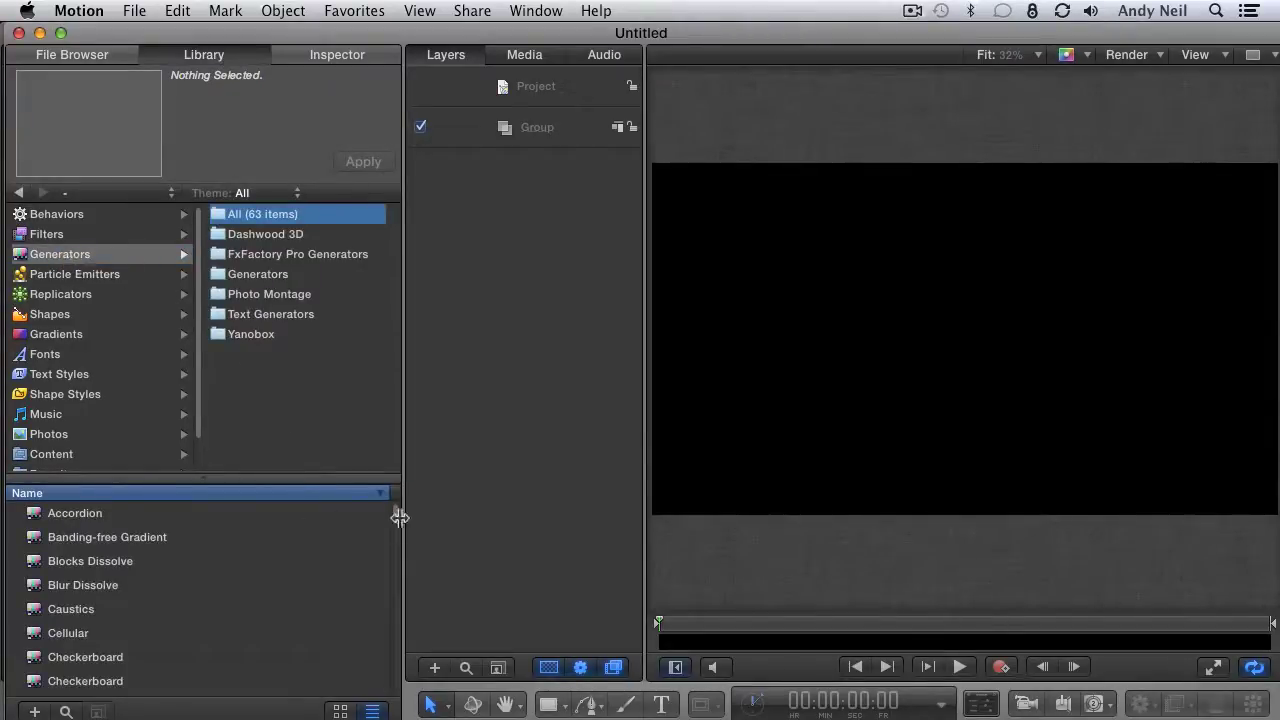
{"action": "scroll", "coordinate": [395, 520], "scroll_direction": "down", "scroll_amount": 10}
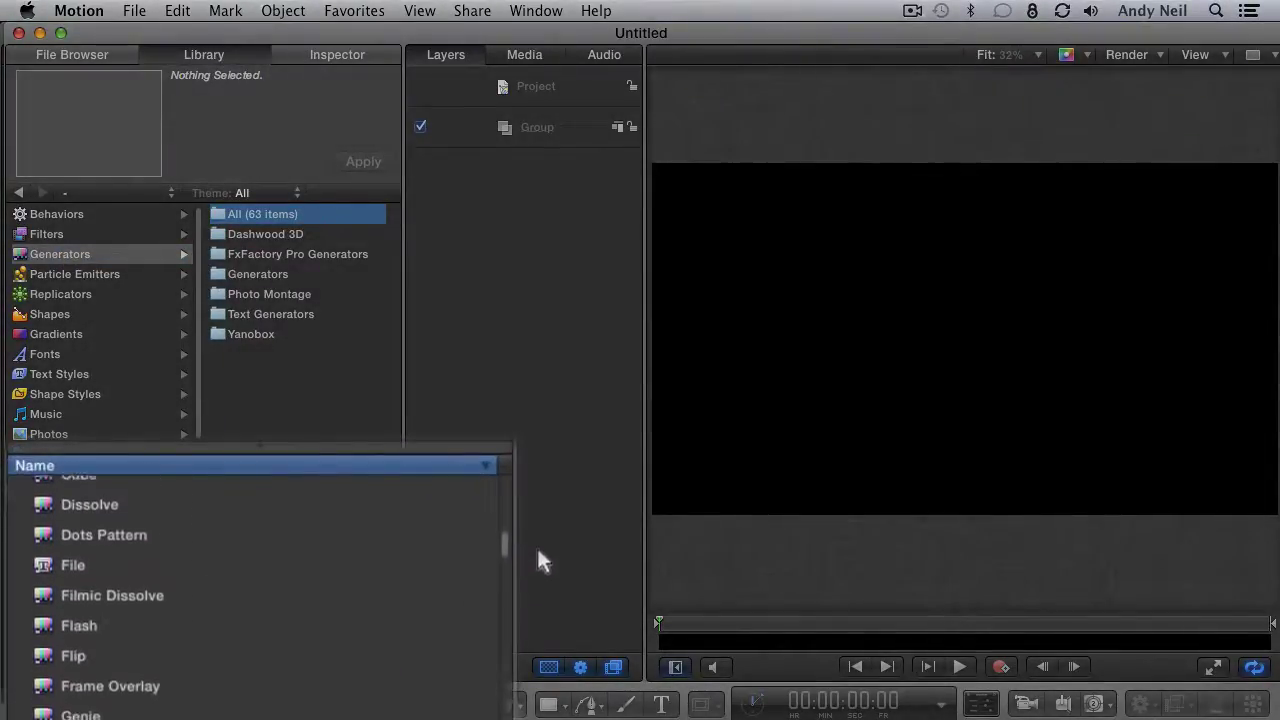
{"action": "scroll", "coordinate": [537, 565], "scroll_direction": "down", "scroll_amount": 3}
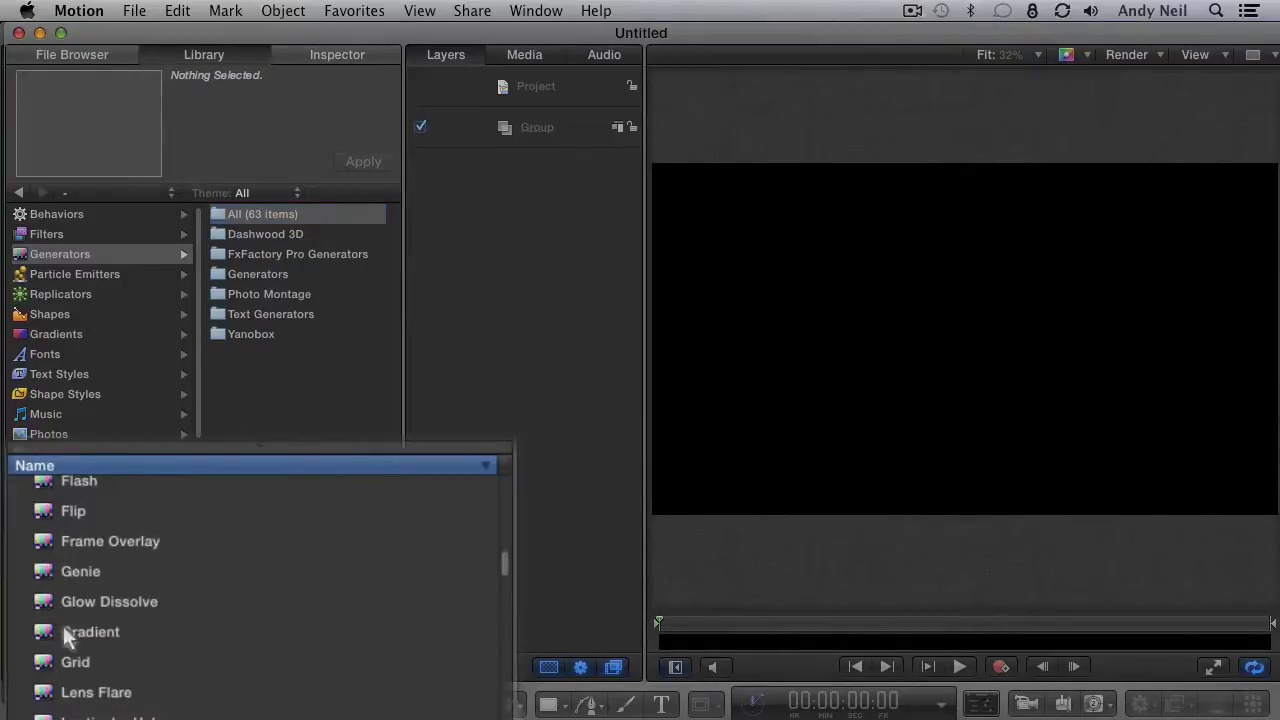
{"action": "left_click_drag", "start_coordinate": [63, 626], "coordinate": [497, 150]}
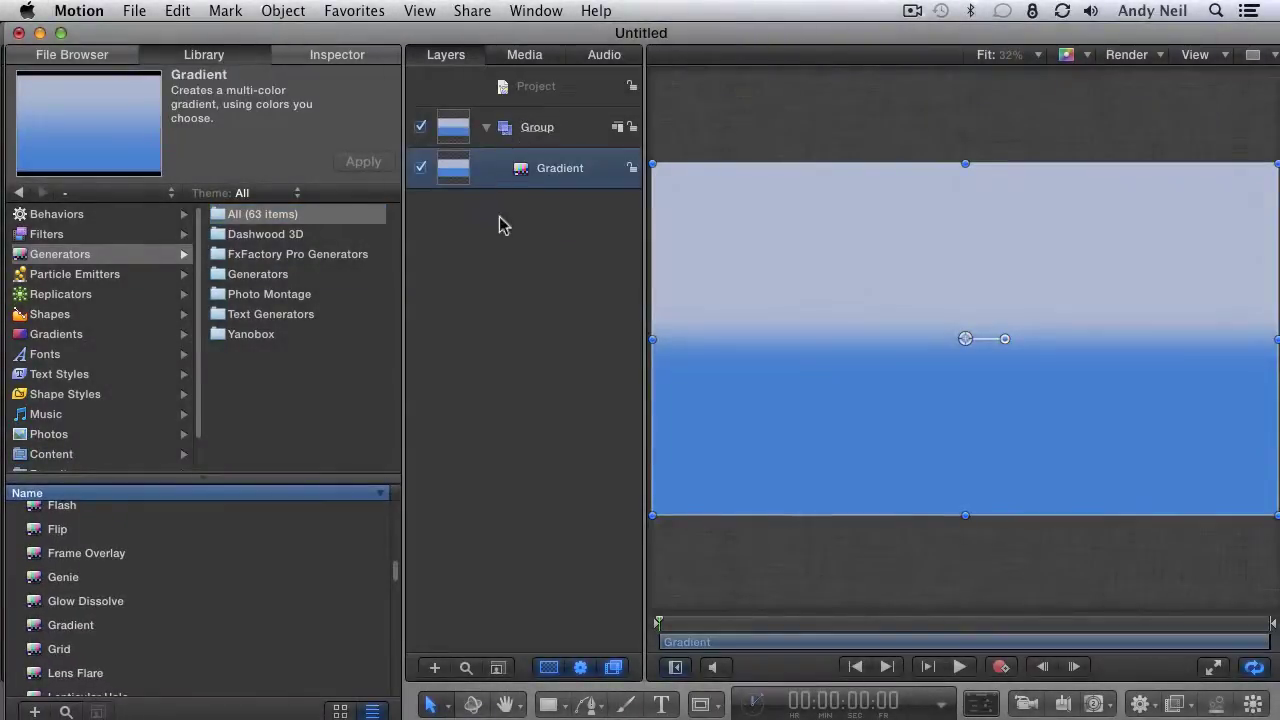
- Rename the Group layer to 'background' and select the Gradient layer
{"action": "double_click", "coordinate": [537, 130]}
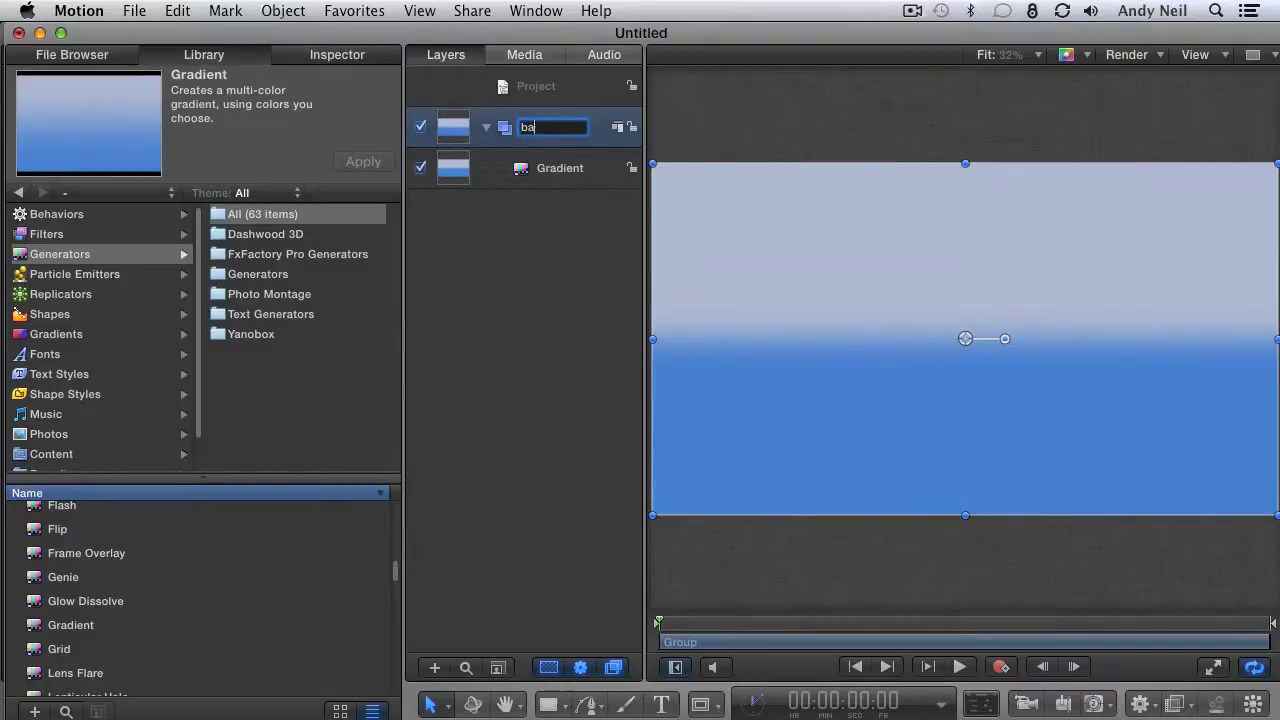
{"action": "type", "text": "background"}
{"action": "key", "text": "Return"}
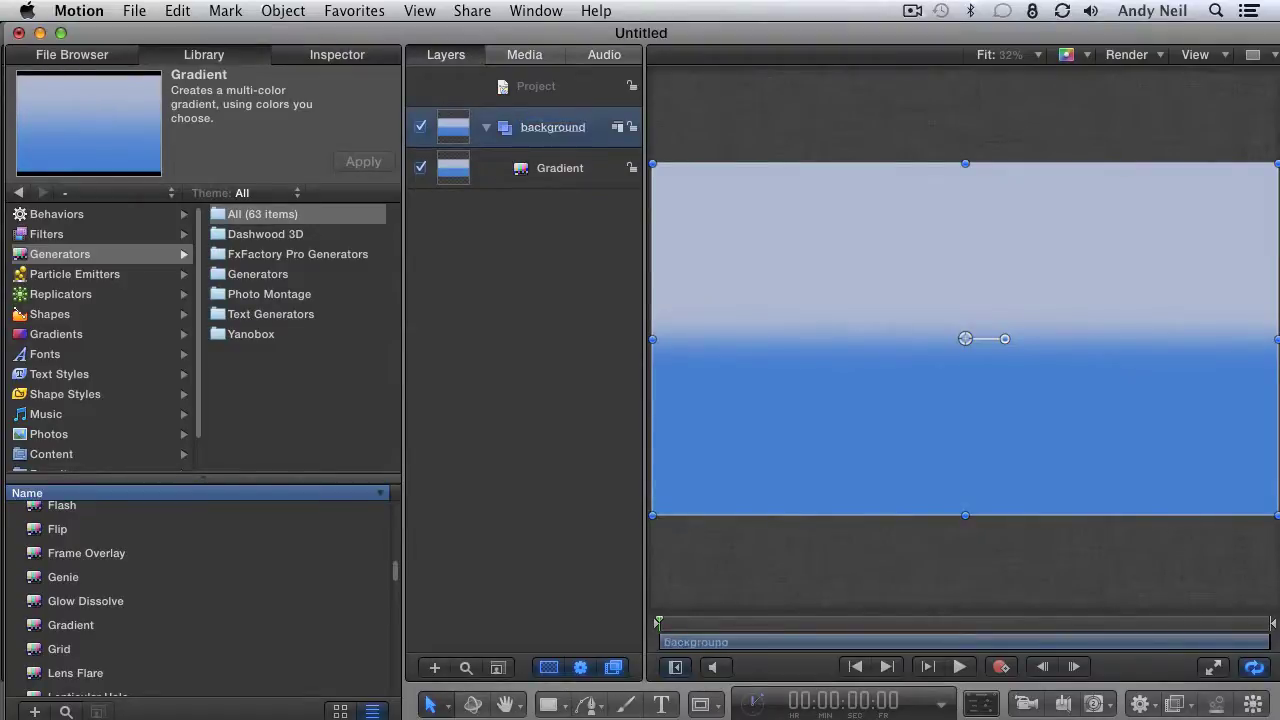
{"action": "left_click", "coordinate": [541, 194]}
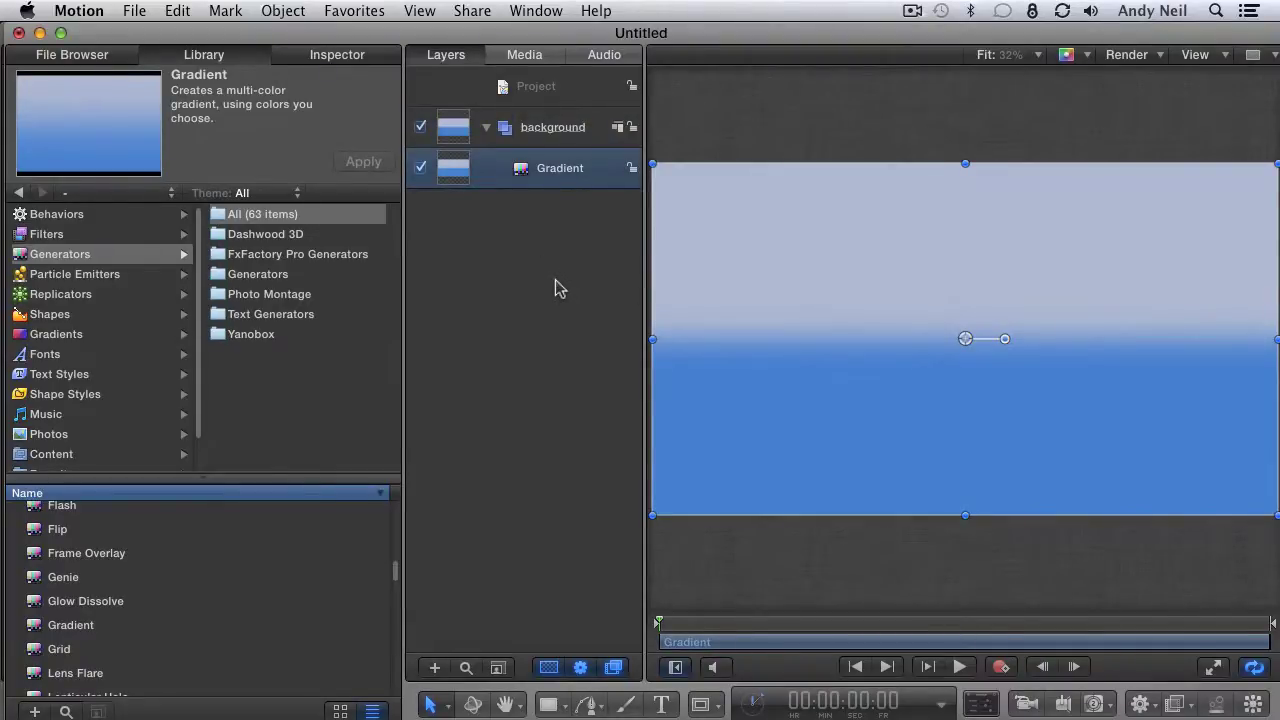
- In the Gradient layer's parameters, set the gradient Type to Radial
{"action": "key", "text": "F4"}
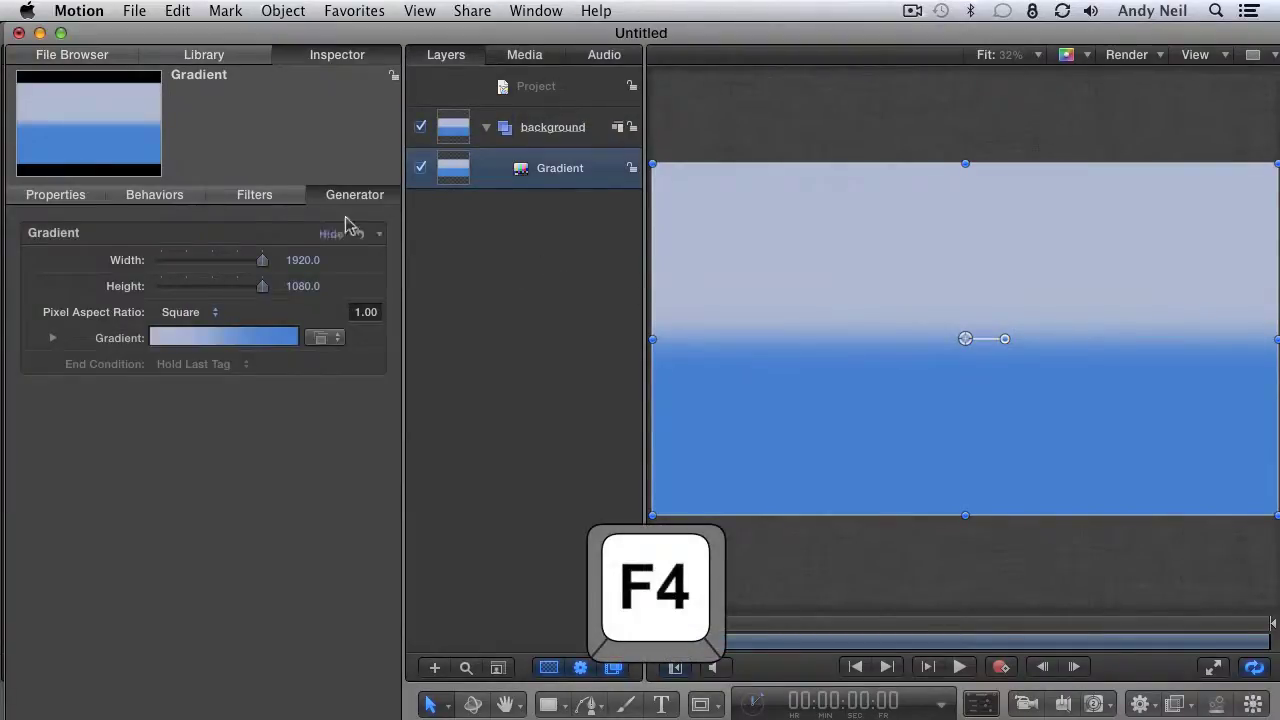
{"action": "mouse_move", "coordinate": [357, 290]}
{"action": "left_click", "coordinate": [53, 340]}
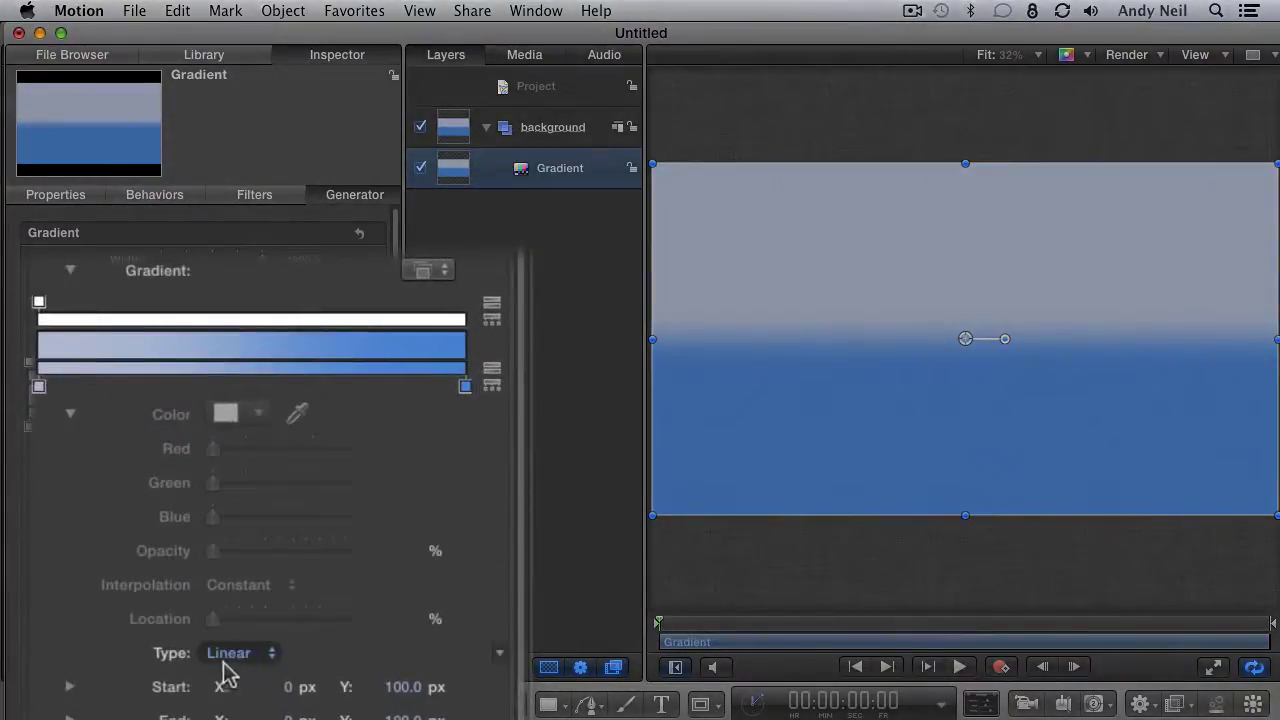
{"action": "left_click", "coordinate": [240, 653]}
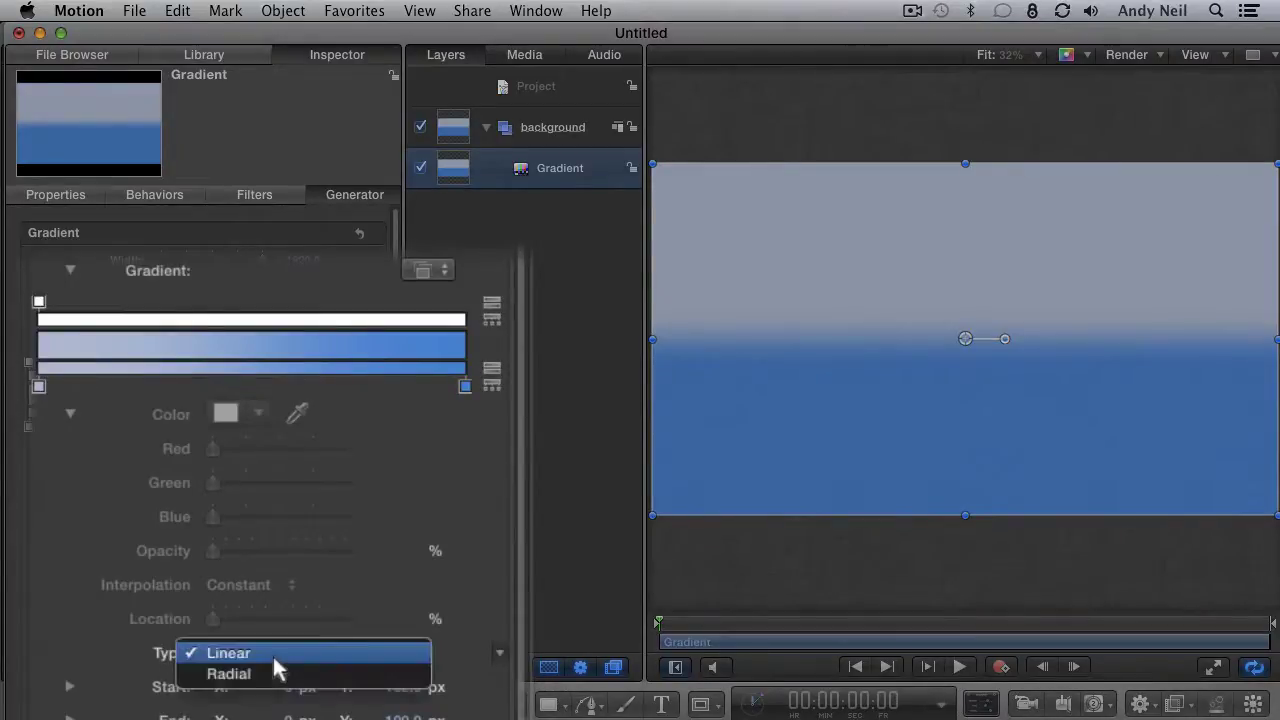
{"action": "left_click", "coordinate": [285, 675]}
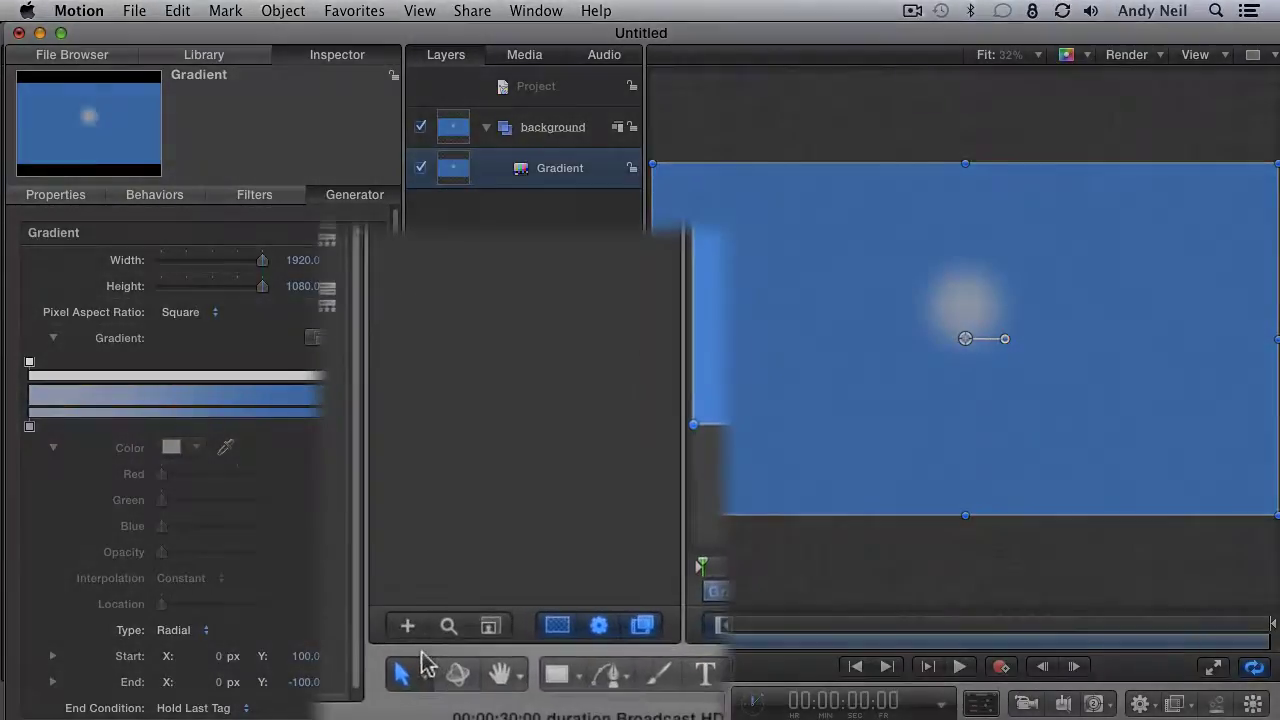
- With Adjust Item, stretch the radial gradient outward so it covers the whole frame
{"action": "left_click", "coordinate": [447, 705]}
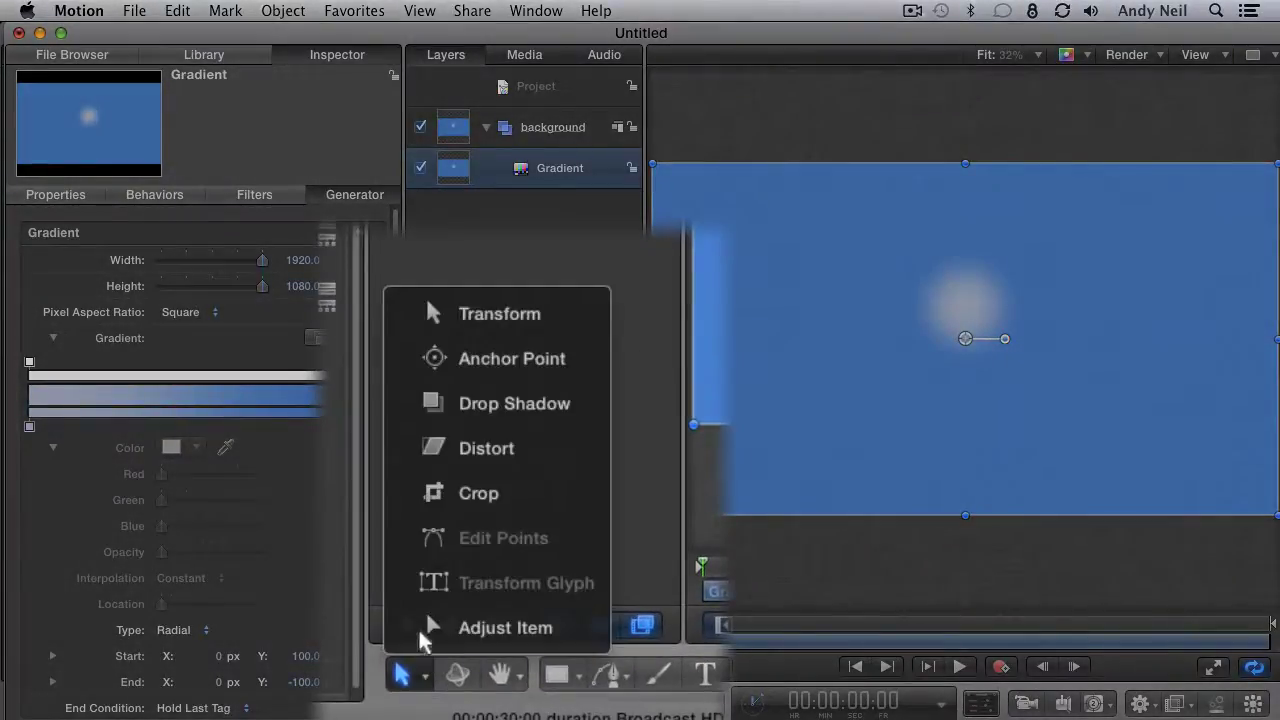
{"action": "left_click", "coordinate": [450, 627]}
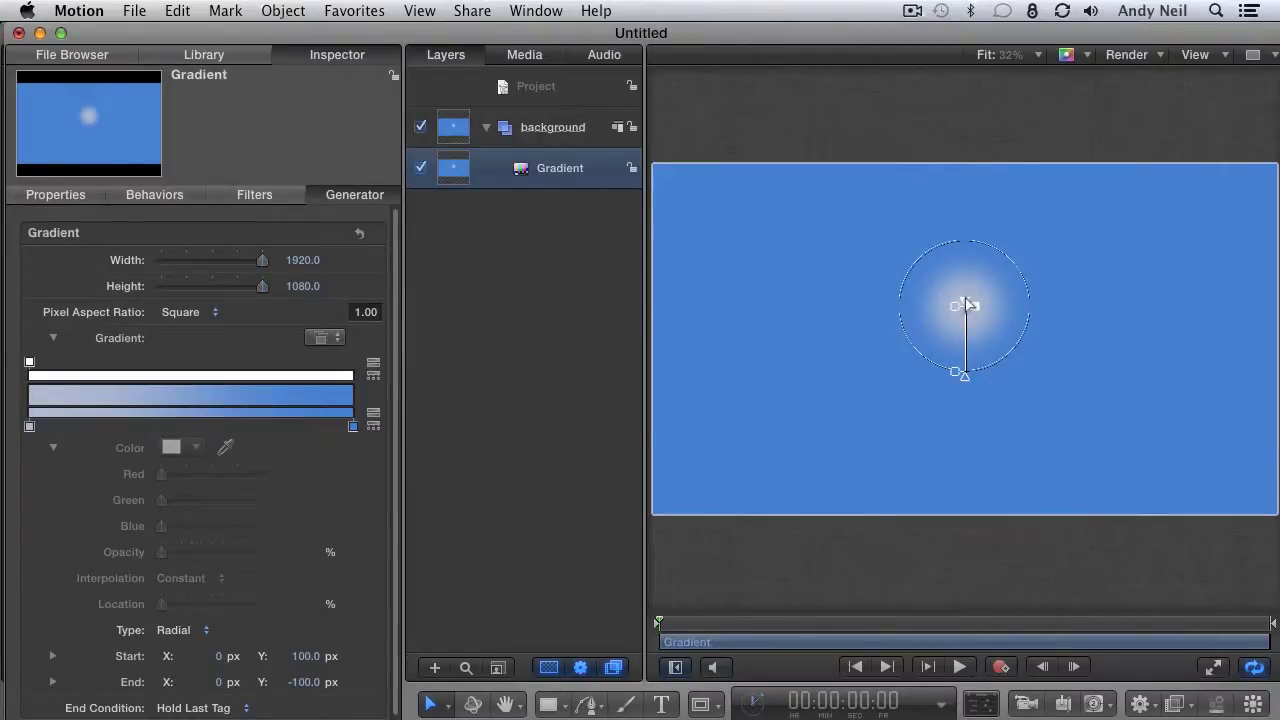
{"action": "left_click_drag", "start_coordinate": [967, 303], "coordinate": [652, 517]}
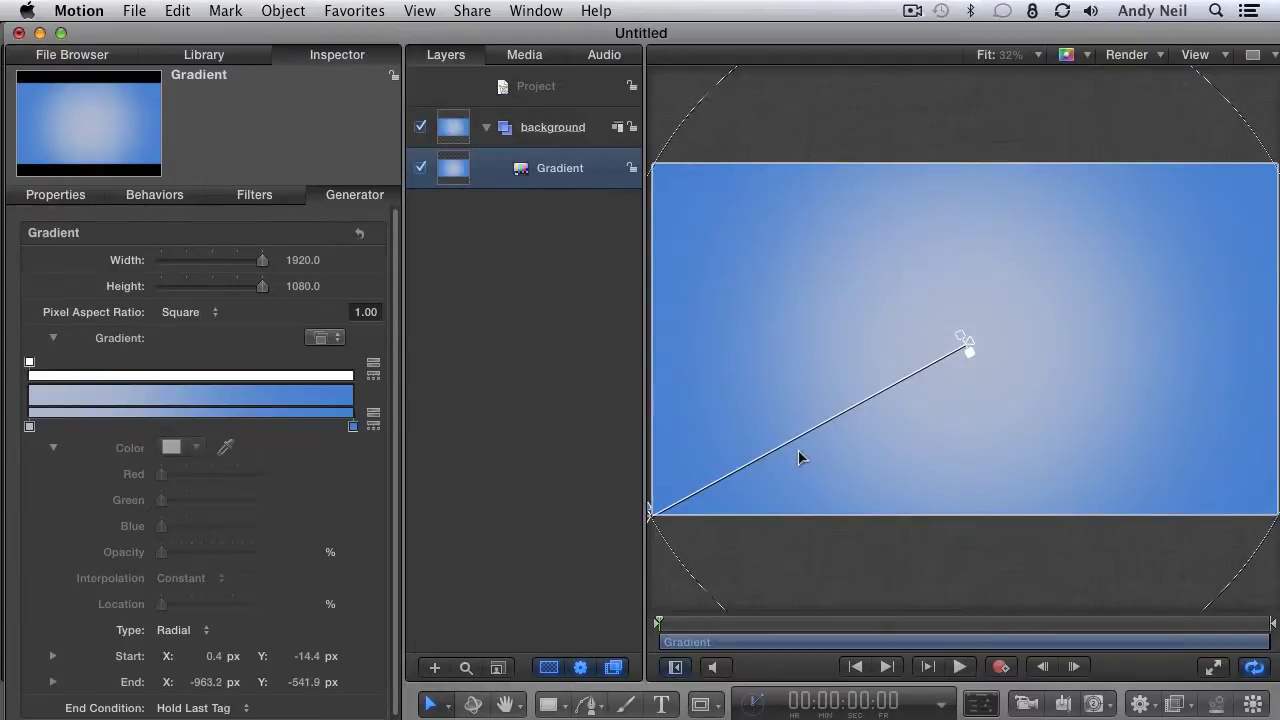
- Recolour the gradient's left colour stop to a bright orange centre
{"action": "left_click", "coordinate": [29, 428]}
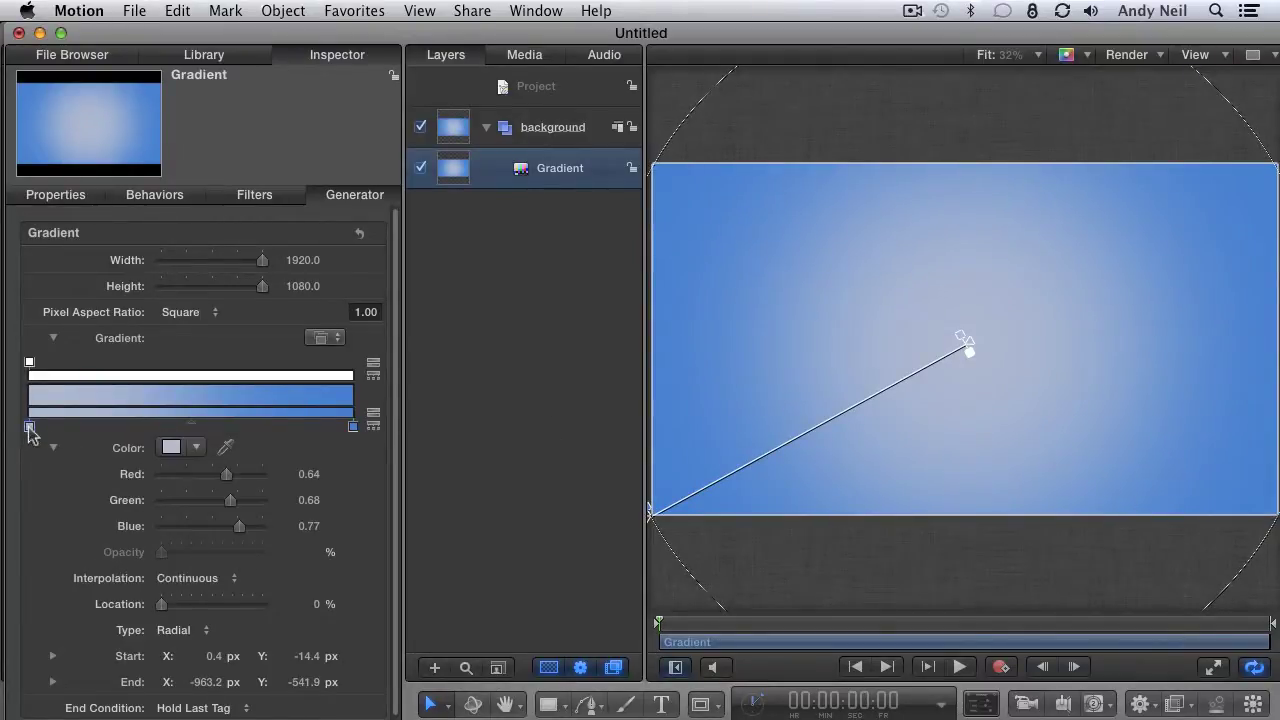
{"action": "left_click", "coordinate": [171, 448]}
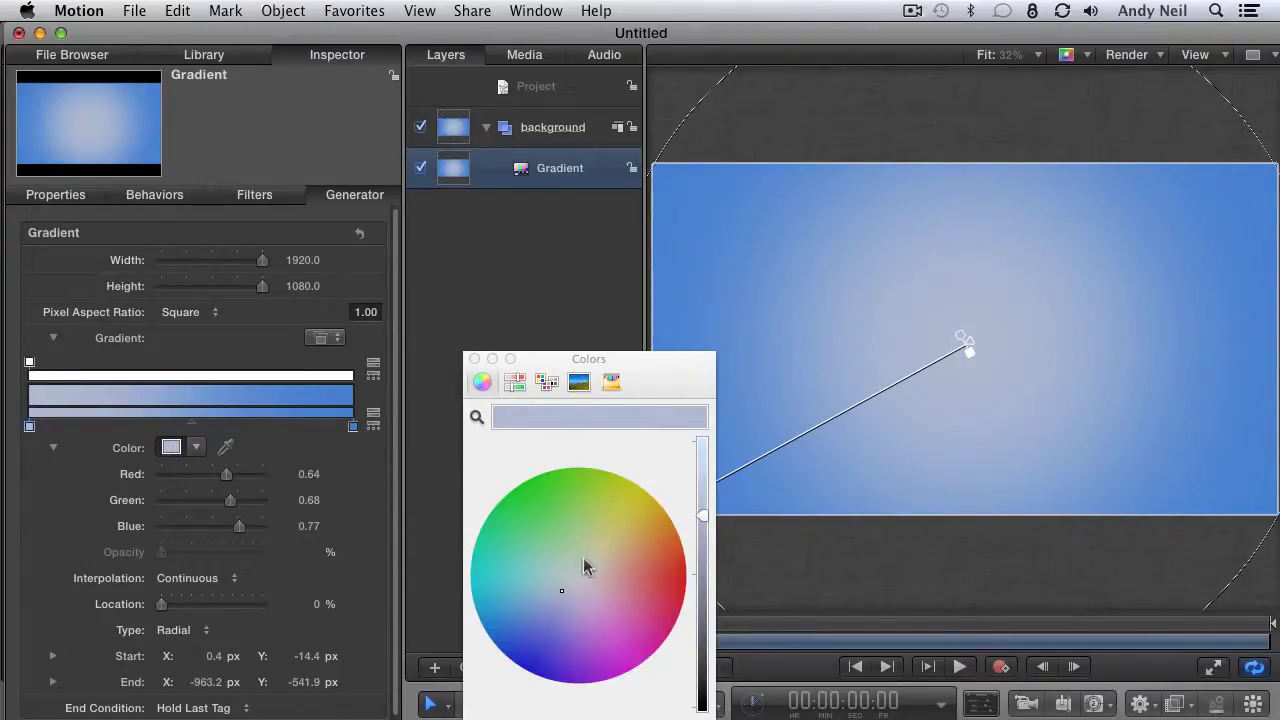
{"action": "left_click_drag", "start_coordinate": [595, 570], "coordinate": [620, 551]}
{"action": "left_click", "coordinate": [704, 460]}
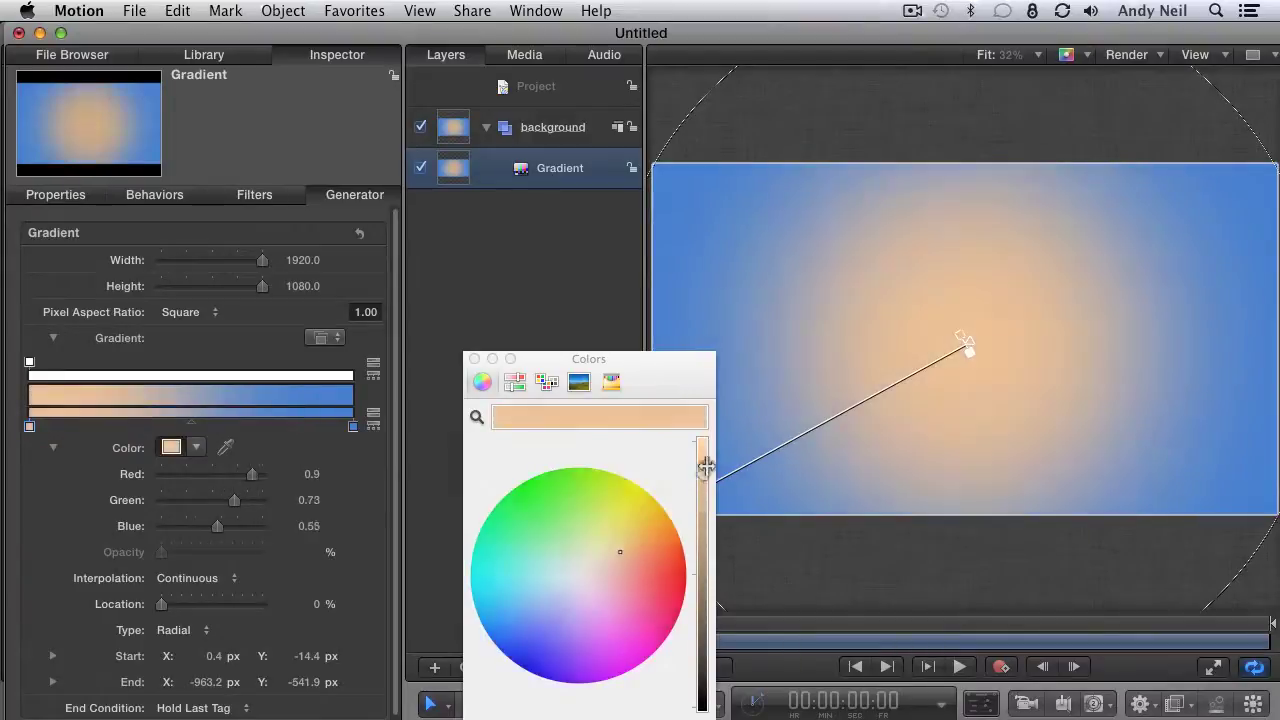
{"action": "left_click", "coordinate": [644, 543]}
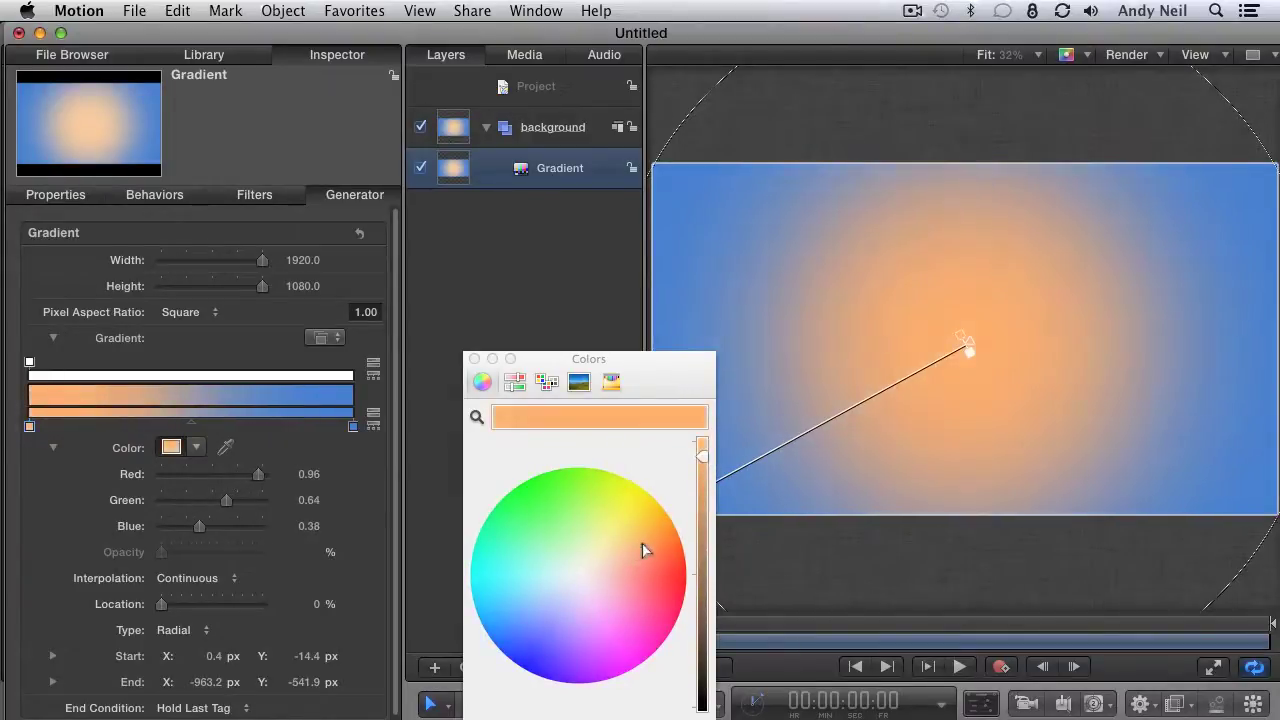
{"action": "left_click_drag", "start_coordinate": [697, 459], "coordinate": [700, 450]}
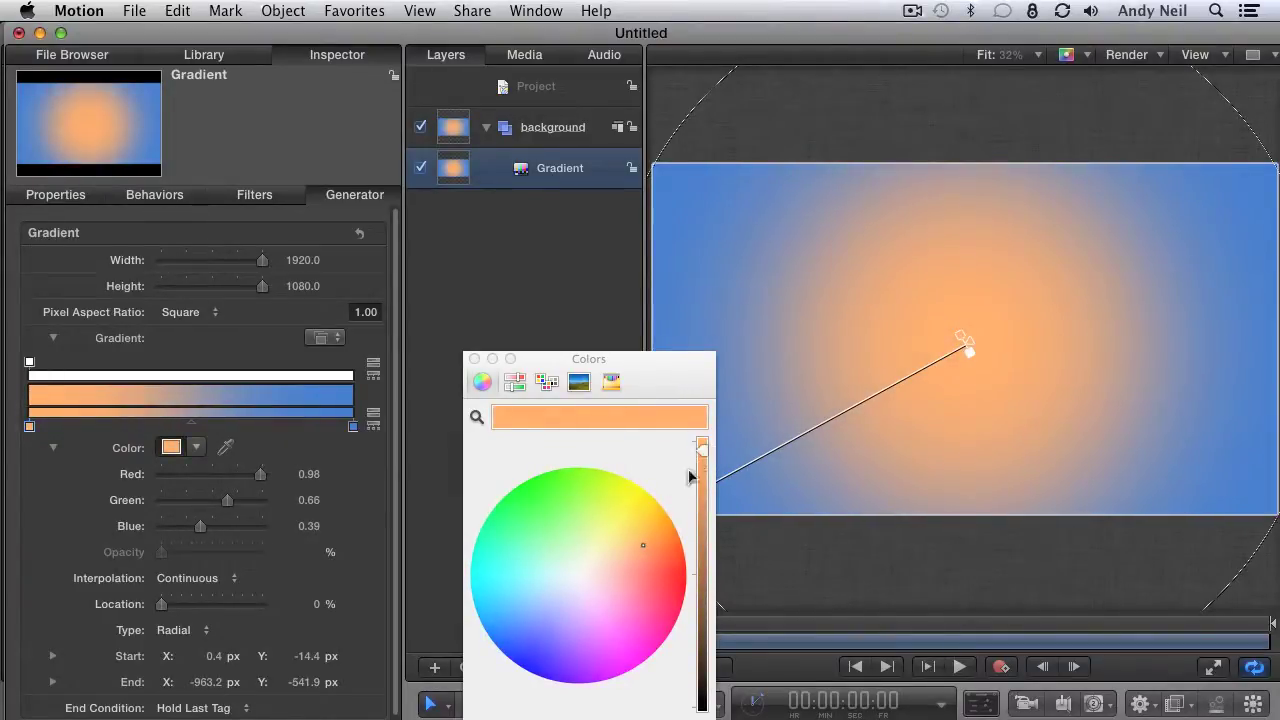
{"action": "left_click", "coordinate": [646, 541]}
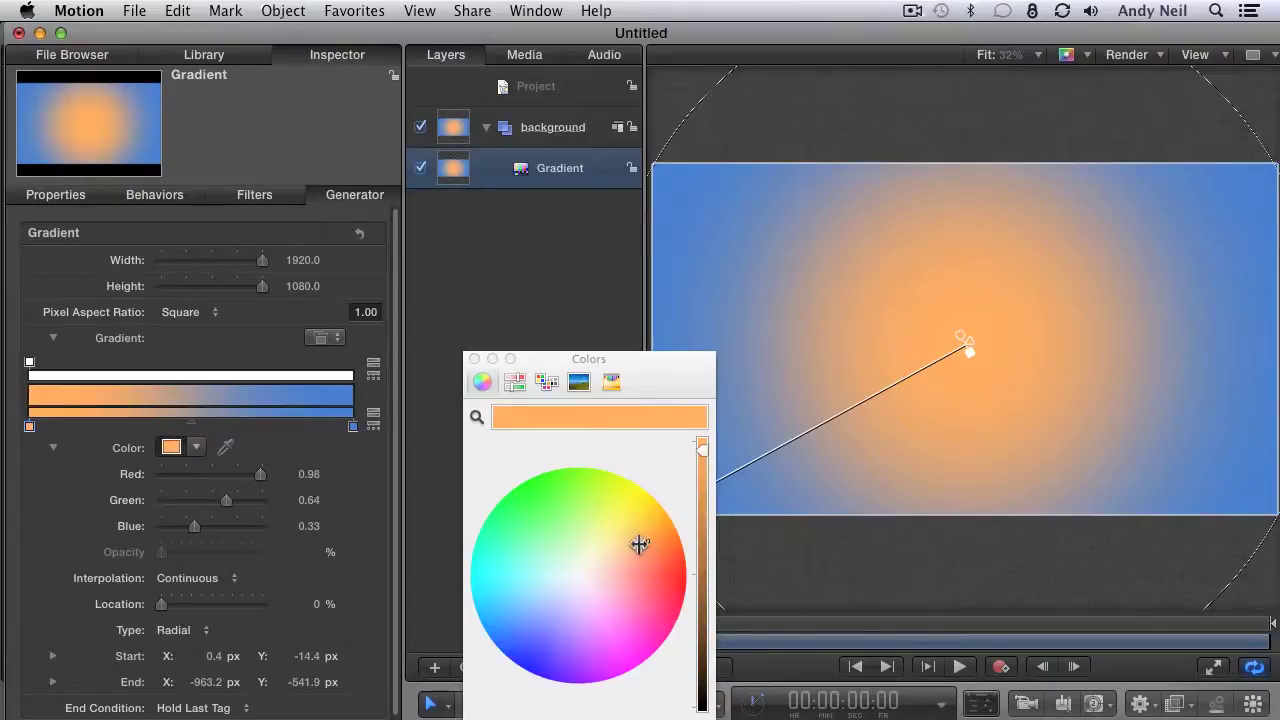
- Move the blue stop to the gradient's end and turn it dark brown
{"action": "left_click", "coordinate": [352, 428]}
{"action": "left_click_drag", "start_coordinate": [353, 427], "coordinate": [360, 427]}
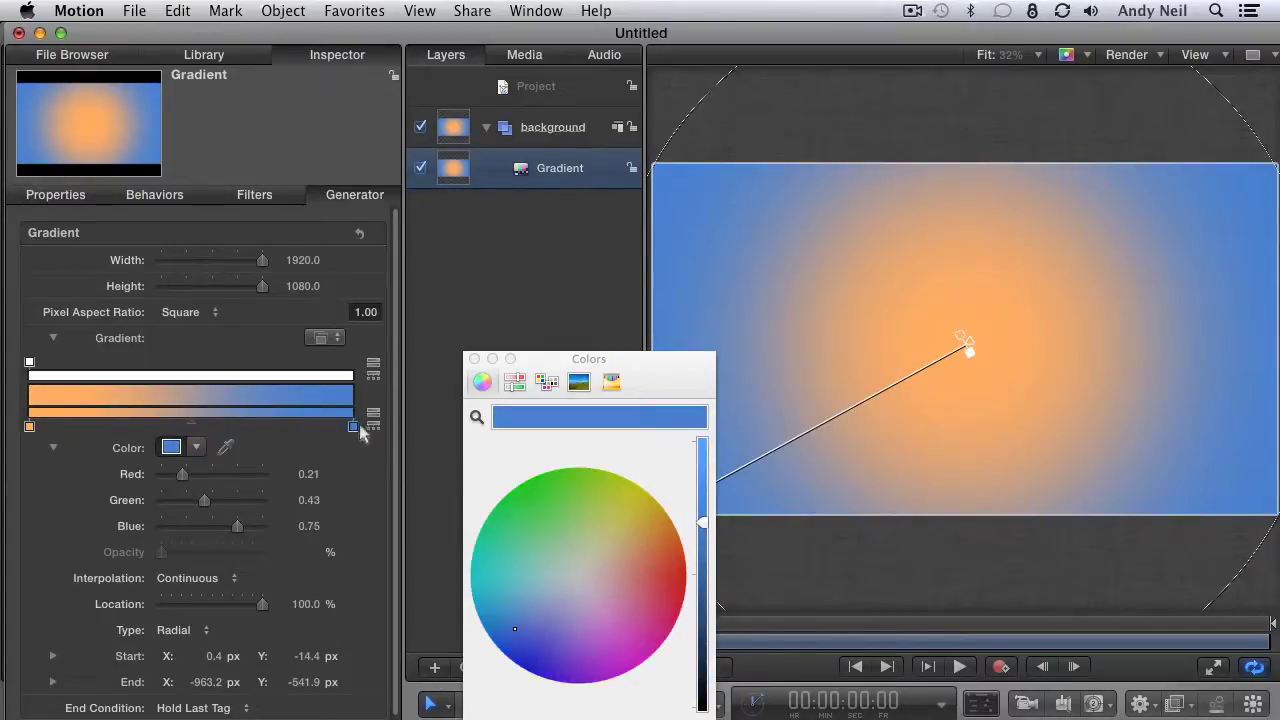
{"action": "left_click", "coordinate": [623, 560]}
{"action": "left_click_drag", "start_coordinate": [703, 522], "coordinate": [706, 598]}
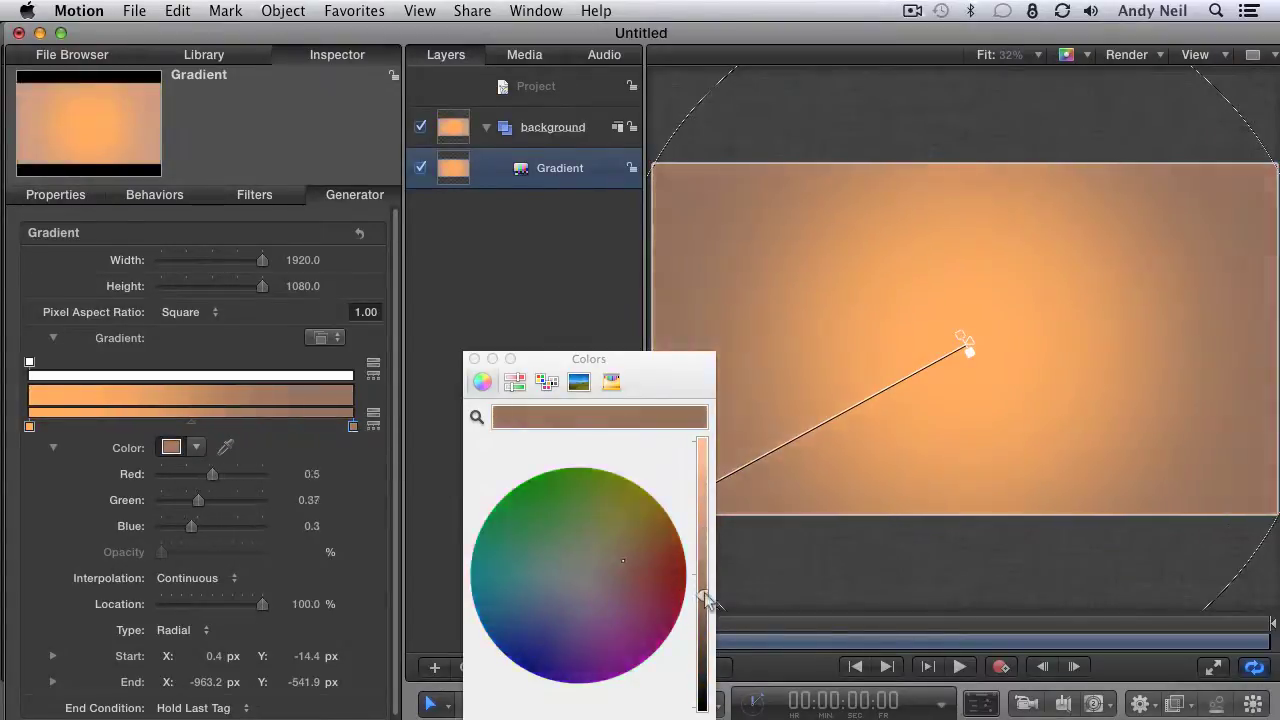
{"action": "left_click_drag", "start_coordinate": [623, 560], "coordinate": [636, 552]}
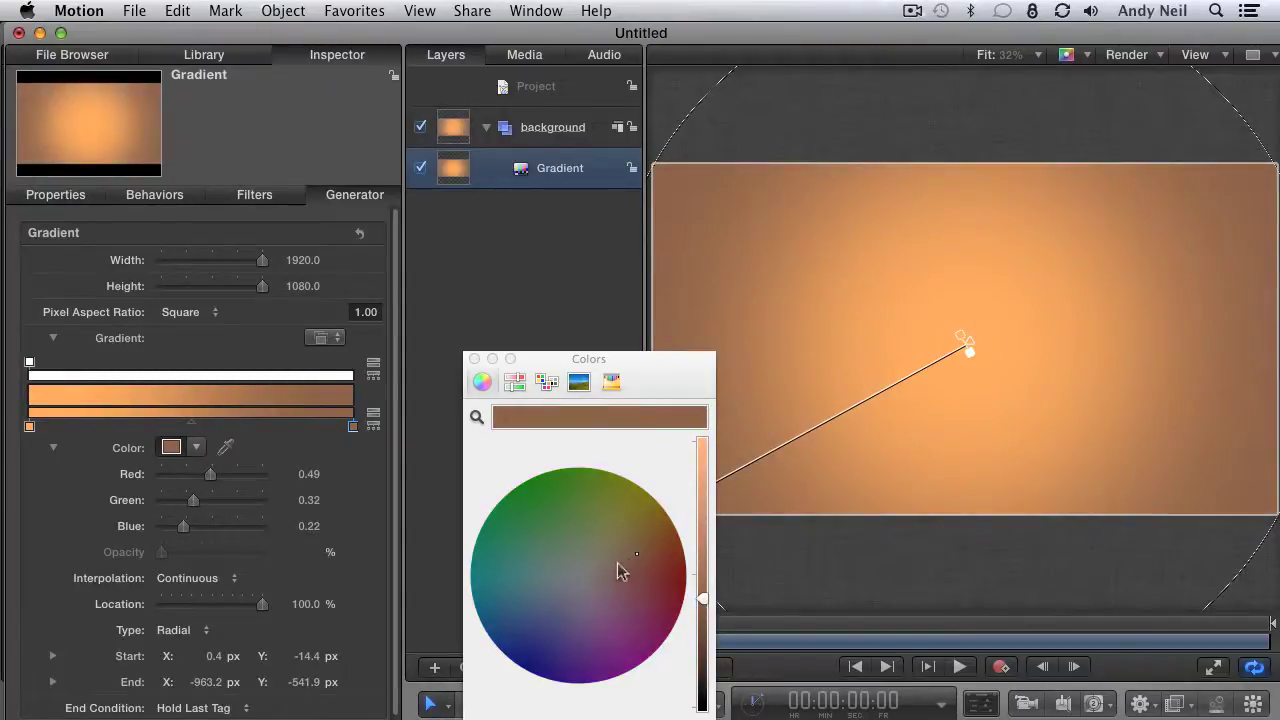
- Add a middle colour stop at 47.55% and make it nearly white cream
{"action": "left_click", "coordinate": [184, 418]}
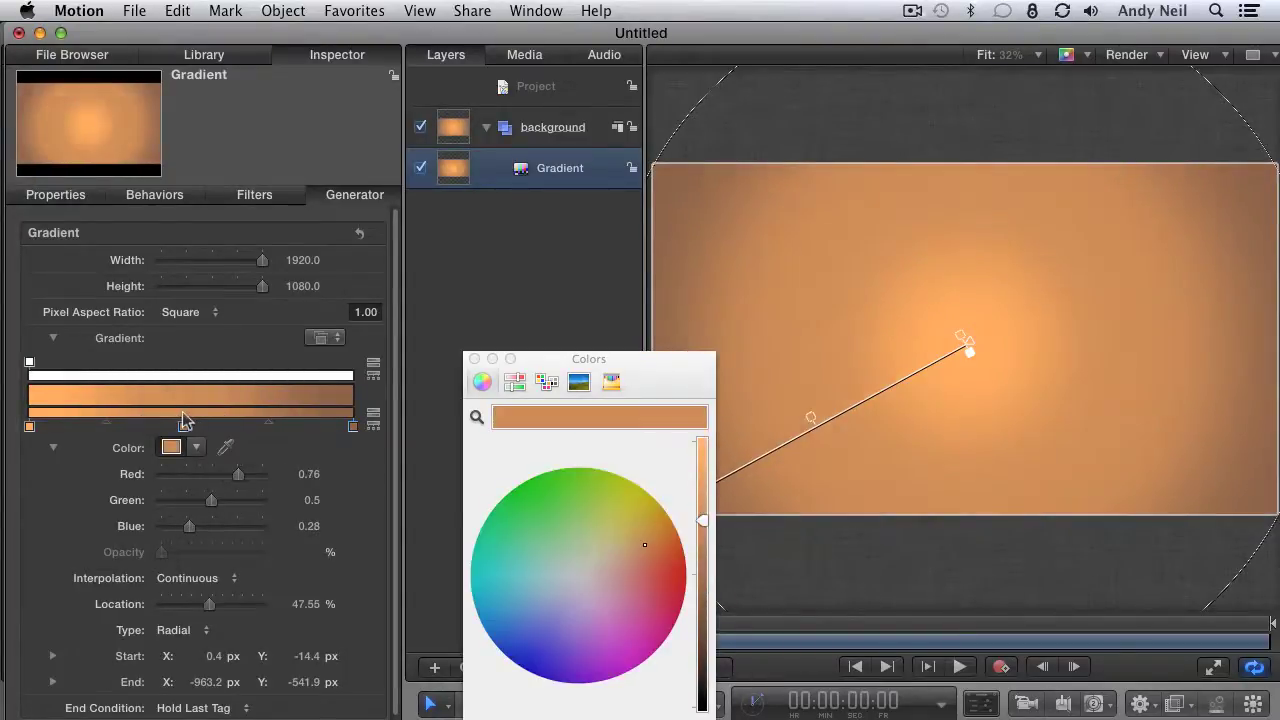
{"action": "left_click_drag", "start_coordinate": [618, 552], "coordinate": [591, 566]}
{"action": "left_click_drag", "start_coordinate": [702, 478], "coordinate": [703, 444]}
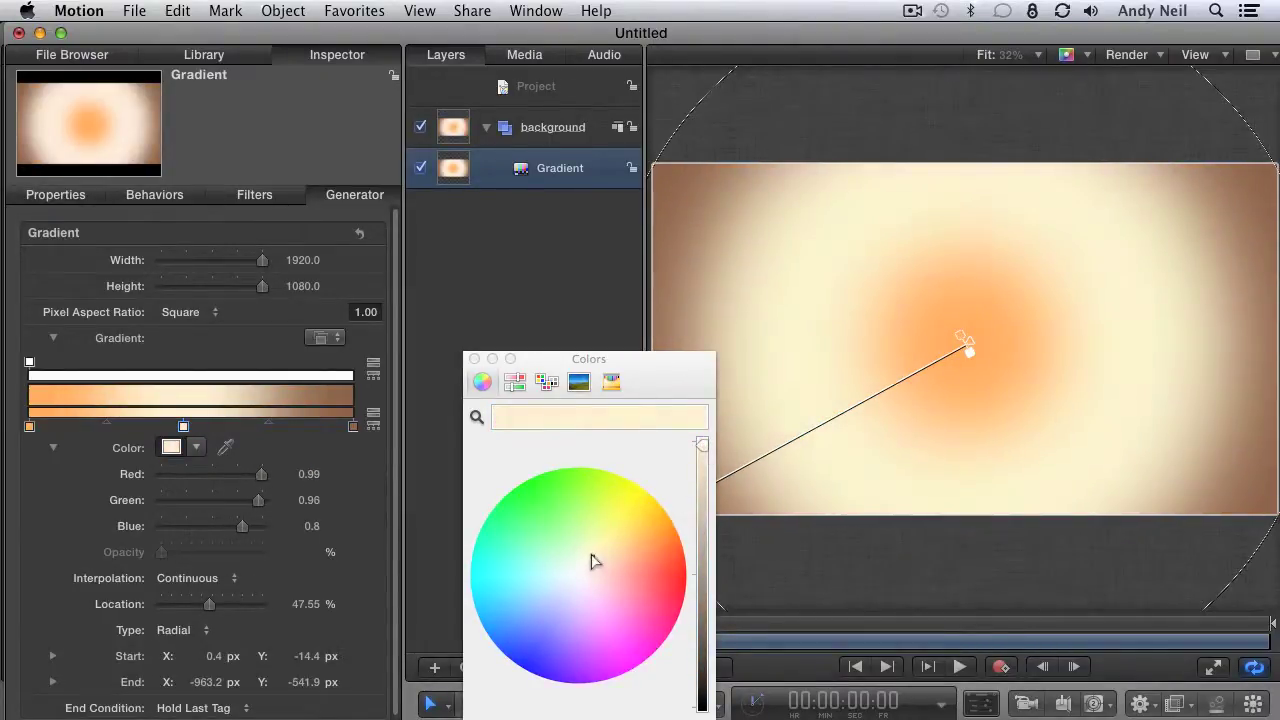
{"action": "left_click_drag", "start_coordinate": [591, 563], "coordinate": [589, 564]}
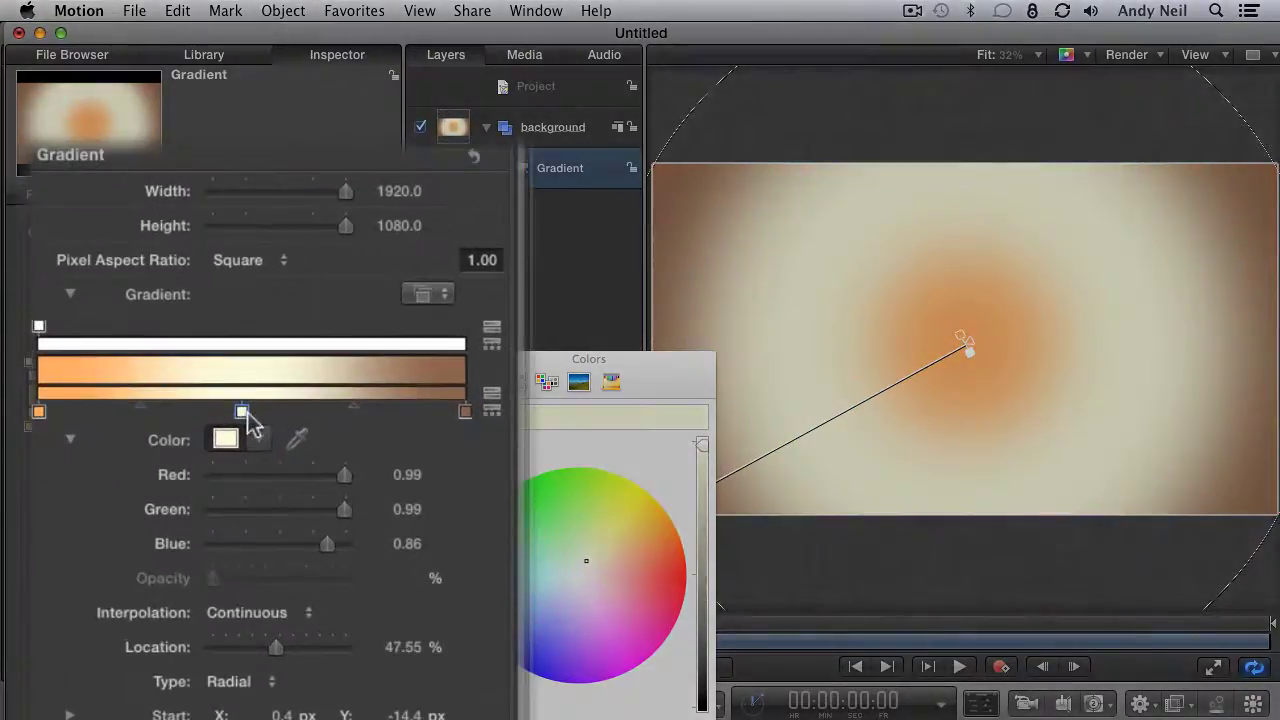
- Position the cream stop at about 61%, adjust the blend midpoints, and close Colors
{"action": "left_click_drag", "start_coordinate": [183, 426], "coordinate": [234, 411]}
{"action": "mouse_move", "coordinate": [141, 409]}
{"action": "left_mouse_down"}
{"action": "mouse_move", "coordinate": [157, 404]}
{"action": "mouse_move", "coordinate": [146, 403]}
{"action": "left_mouse_up"}
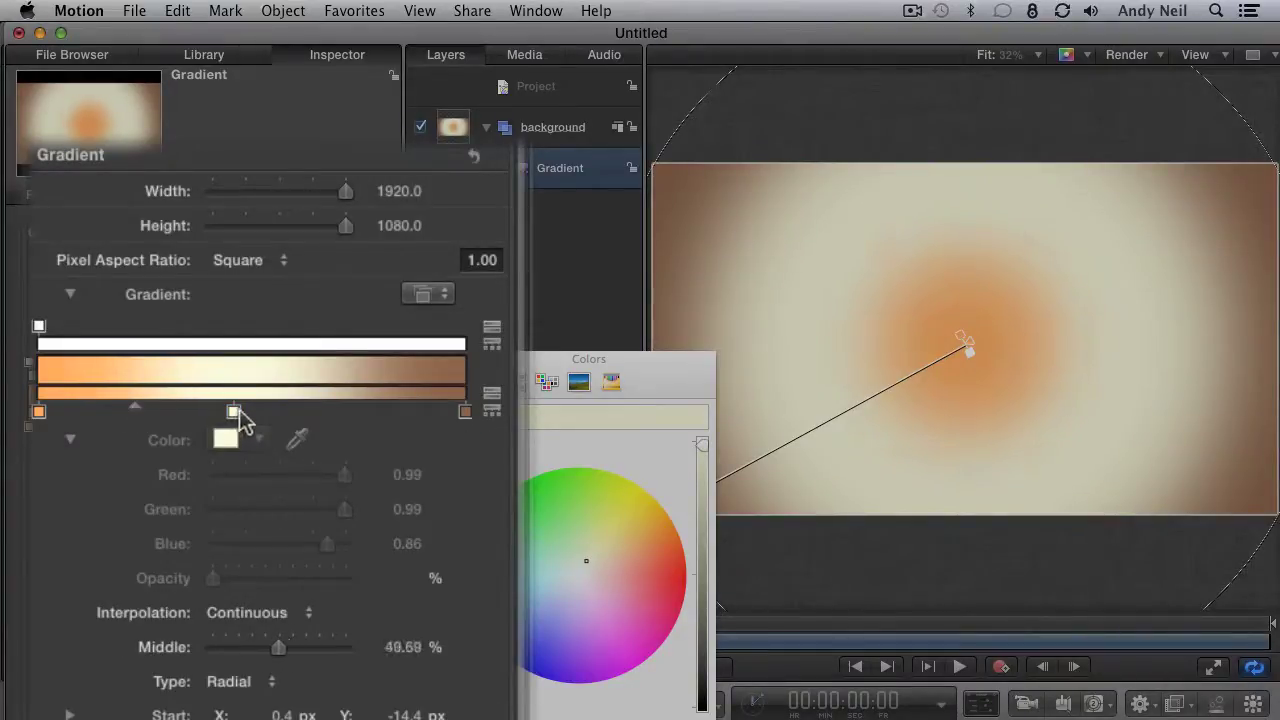
{"action": "mouse_move", "coordinate": [228, 418]}
{"action": "left_mouse_down"}
{"action": "mouse_move", "coordinate": [243, 420]}
{"action": "mouse_move", "coordinate": [203, 428]}
{"action": "mouse_move", "coordinate": [294, 428]}
{"action": "mouse_move", "coordinate": [245, 428]}
{"action": "left_mouse_up"}
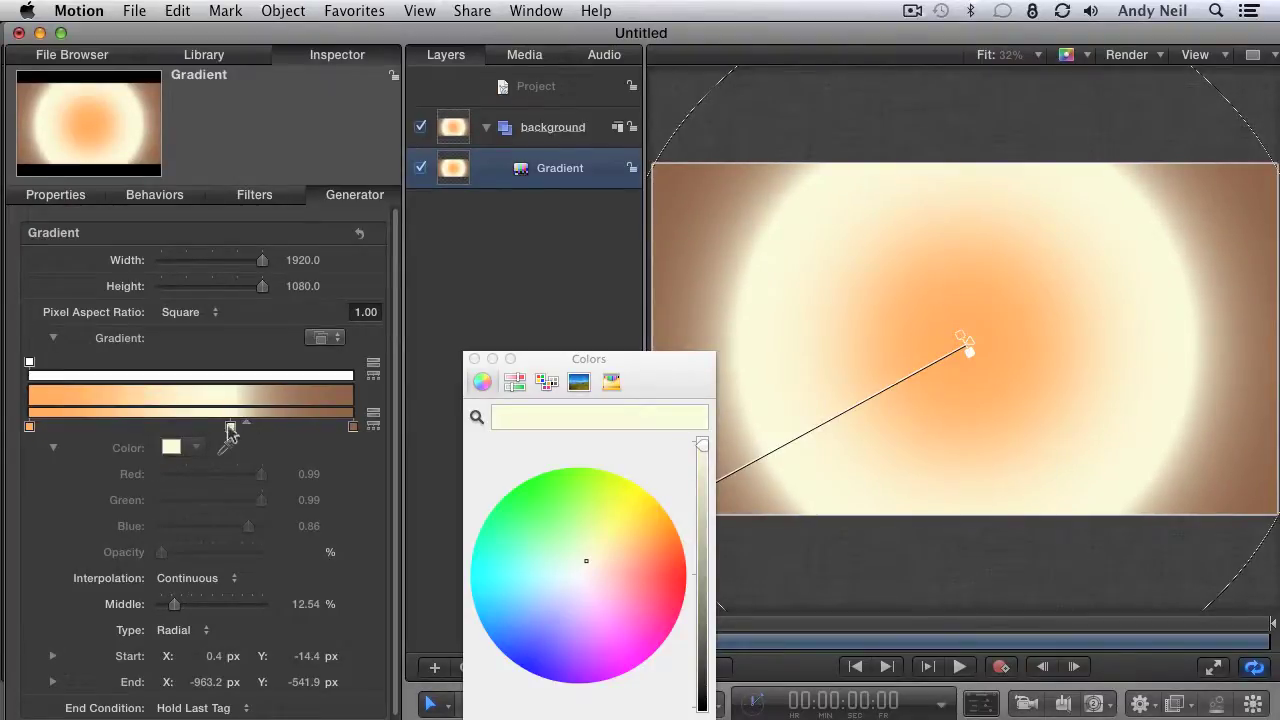
{"action": "left_click", "coordinate": [230, 428]}
{"action": "mouse_move", "coordinate": [130, 428]}
{"action": "left_mouse_down"}
{"action": "mouse_move", "coordinate": [108, 430]}
{"action": "mouse_move", "coordinate": [129, 429]}
{"action": "left_mouse_up"}
{"action": "left_click_drag", "start_coordinate": [229, 428], "coordinate": [226, 428]}
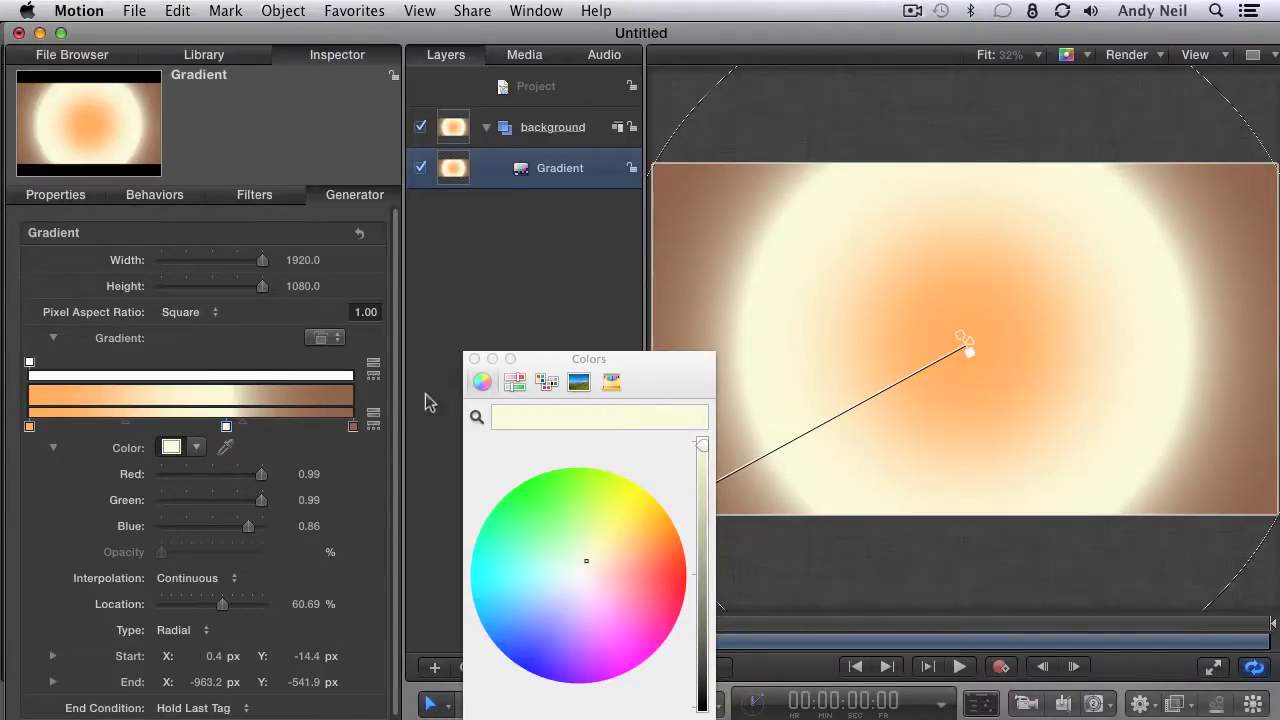
{"action": "left_click", "coordinate": [474, 358]}
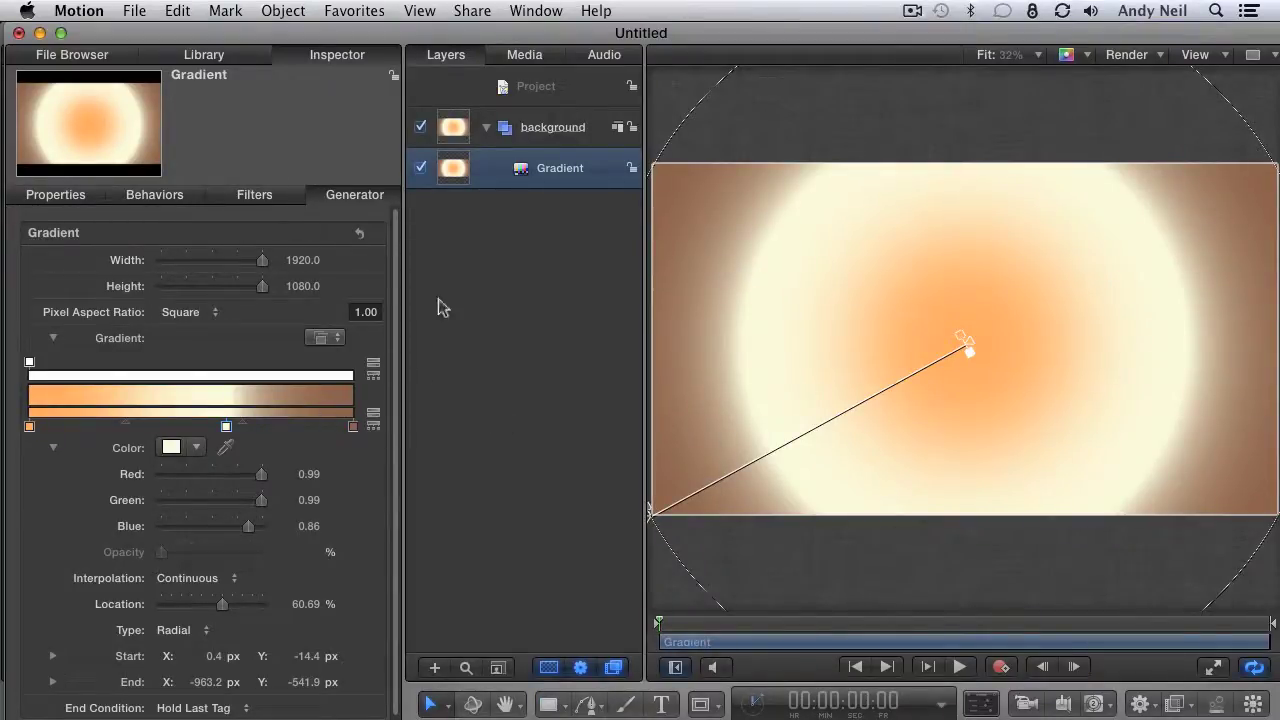
- Hide and collapse the background group, then add a new group named 'lights'
{"action": "left_click", "coordinate": [420, 127]}
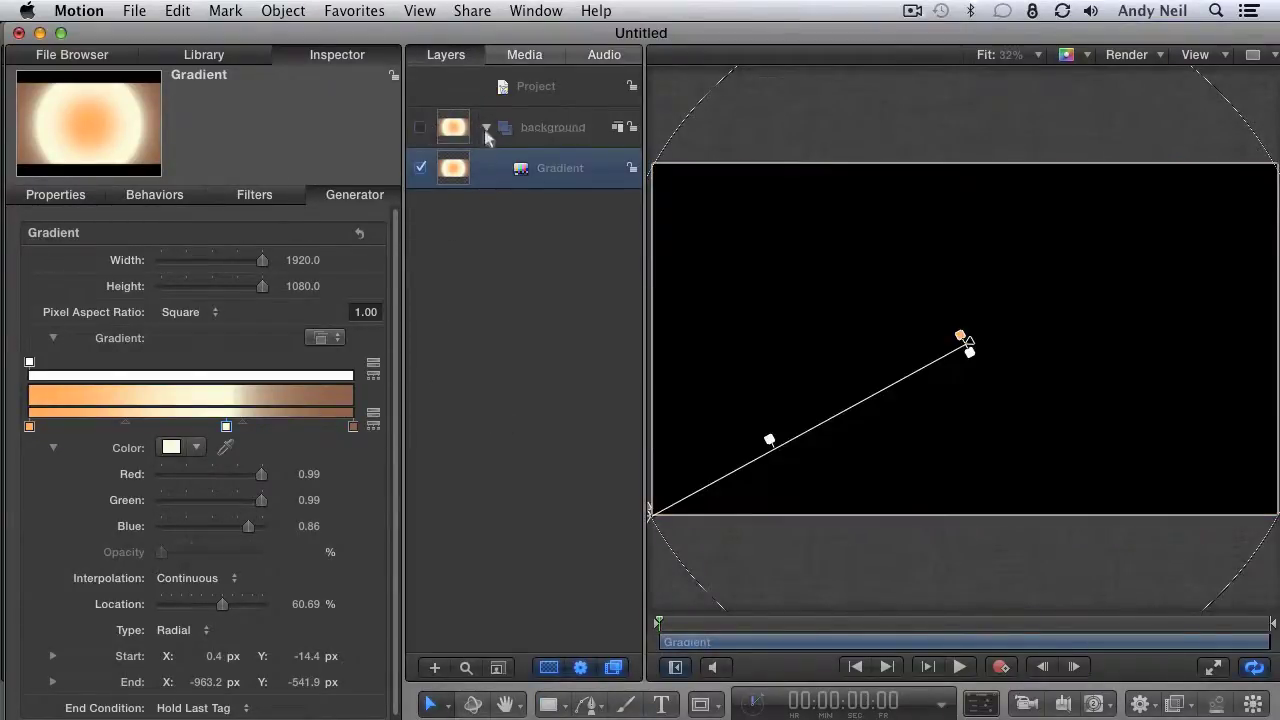
{"action": "left_click", "coordinate": [486, 127]}
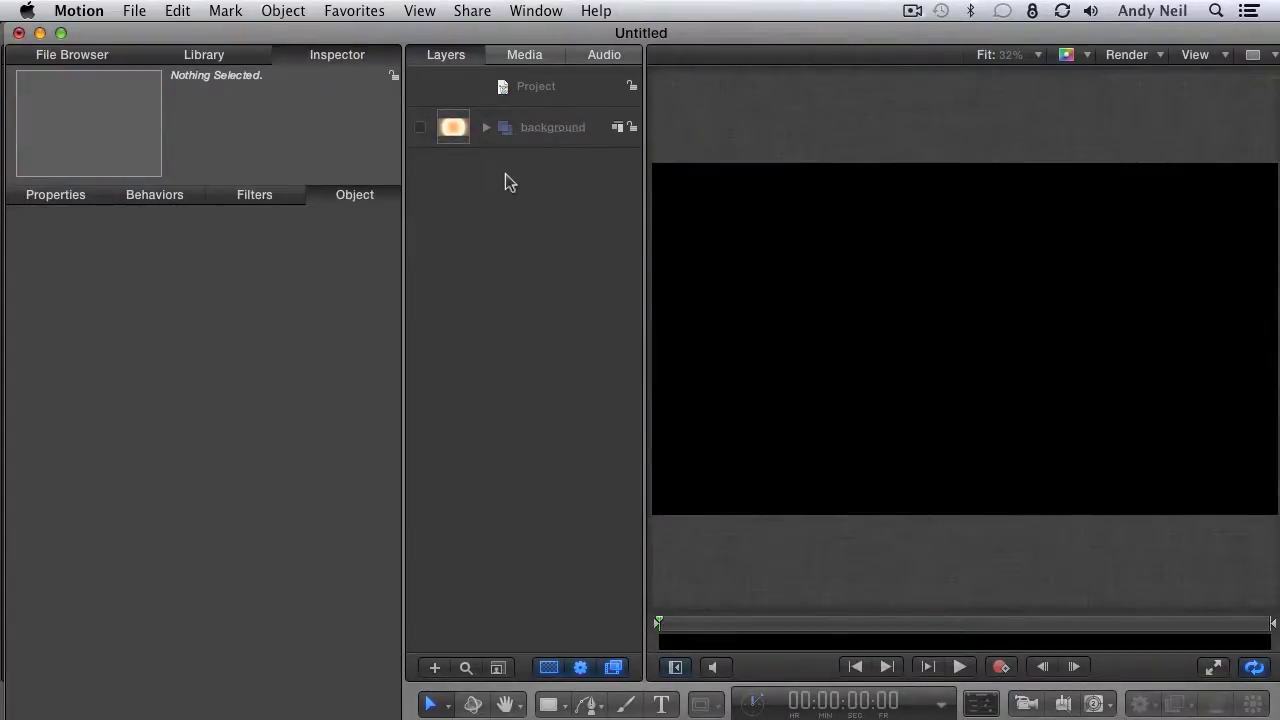
{"action": "key", "text": "shift+super+n"}
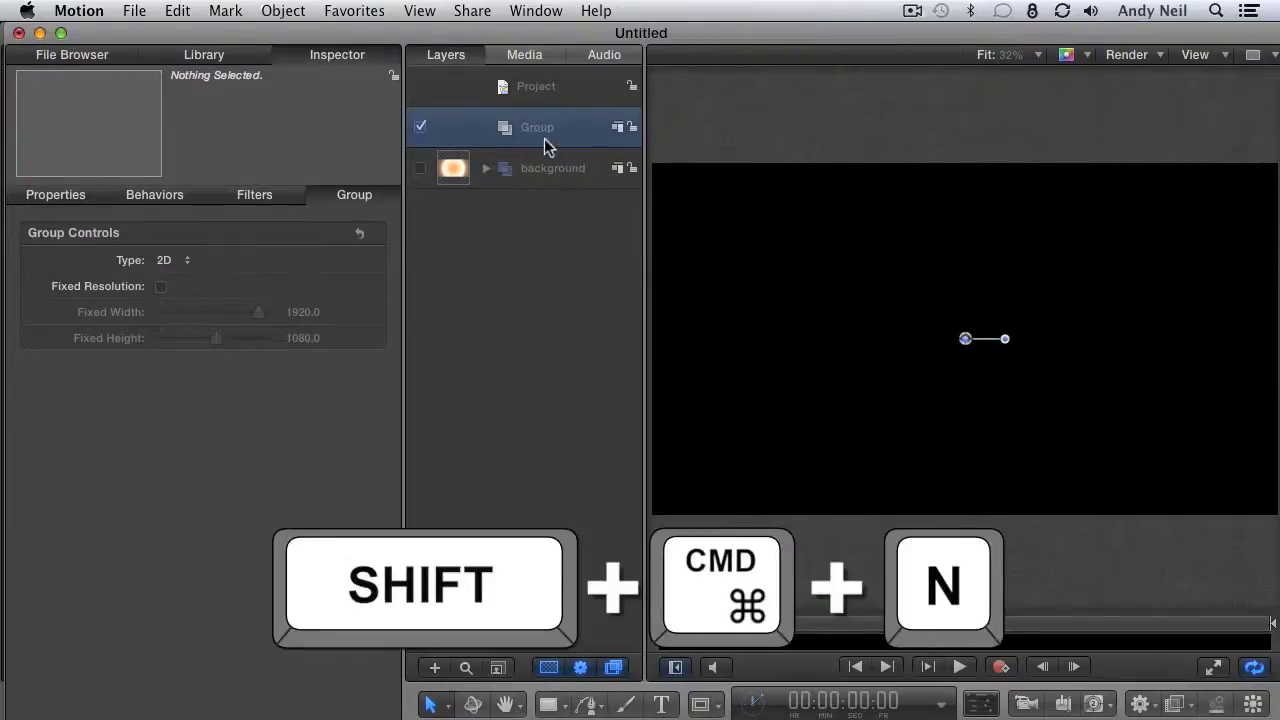
{"action": "double_click", "coordinate": [543, 134]}
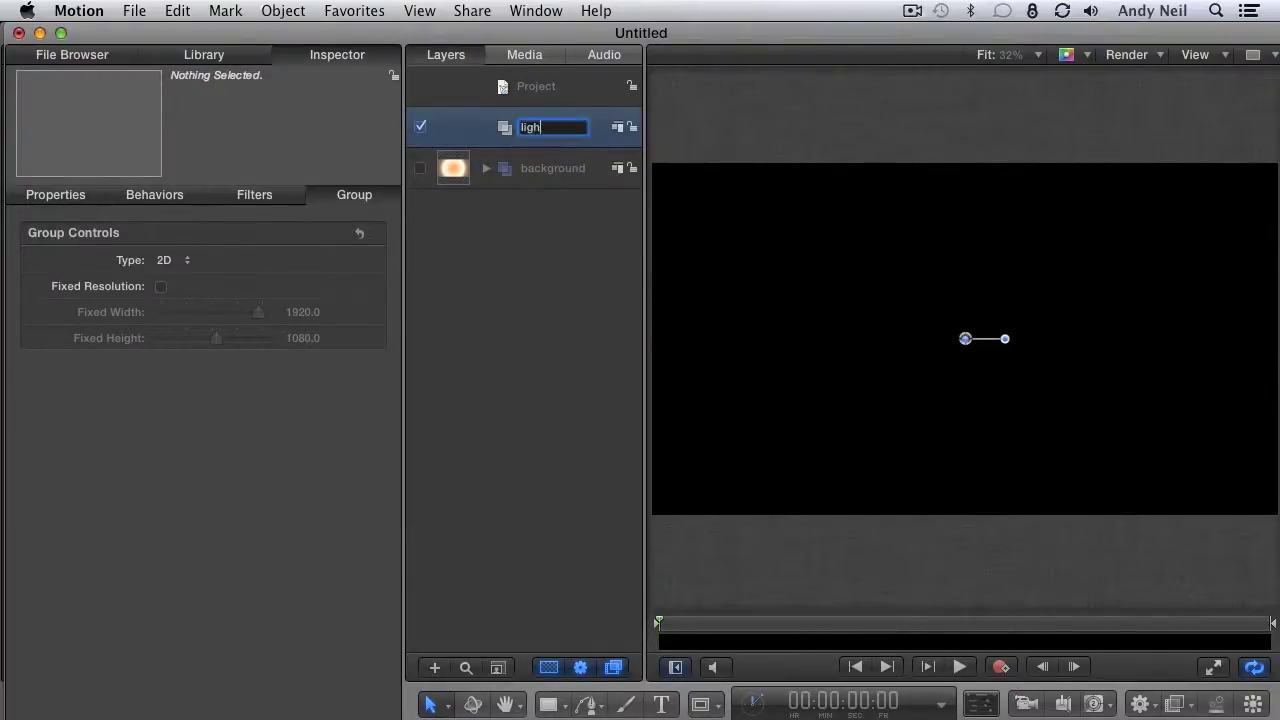
{"action": "key", "text": "Return"}
- Draw a small white circle in lights and reset its position to canvas centre
{"action": "key", "text": "c"}
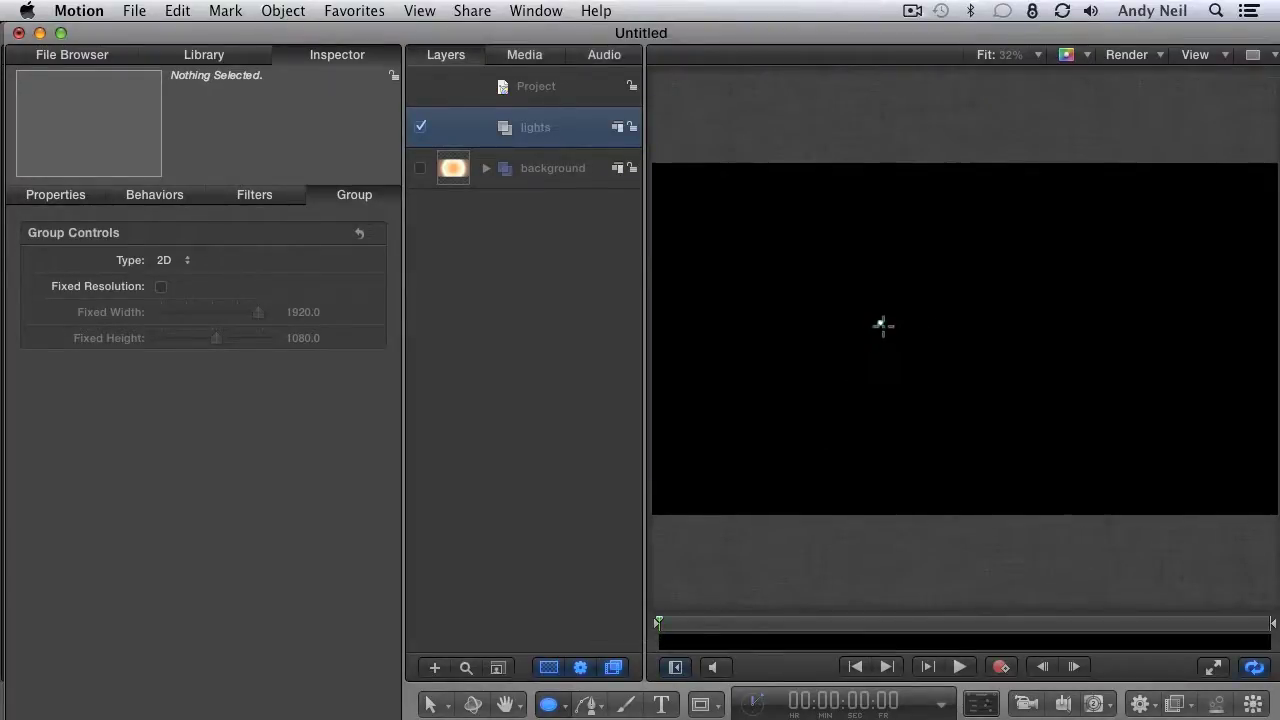
{"action": "left_click", "coordinate": [885, 328]}
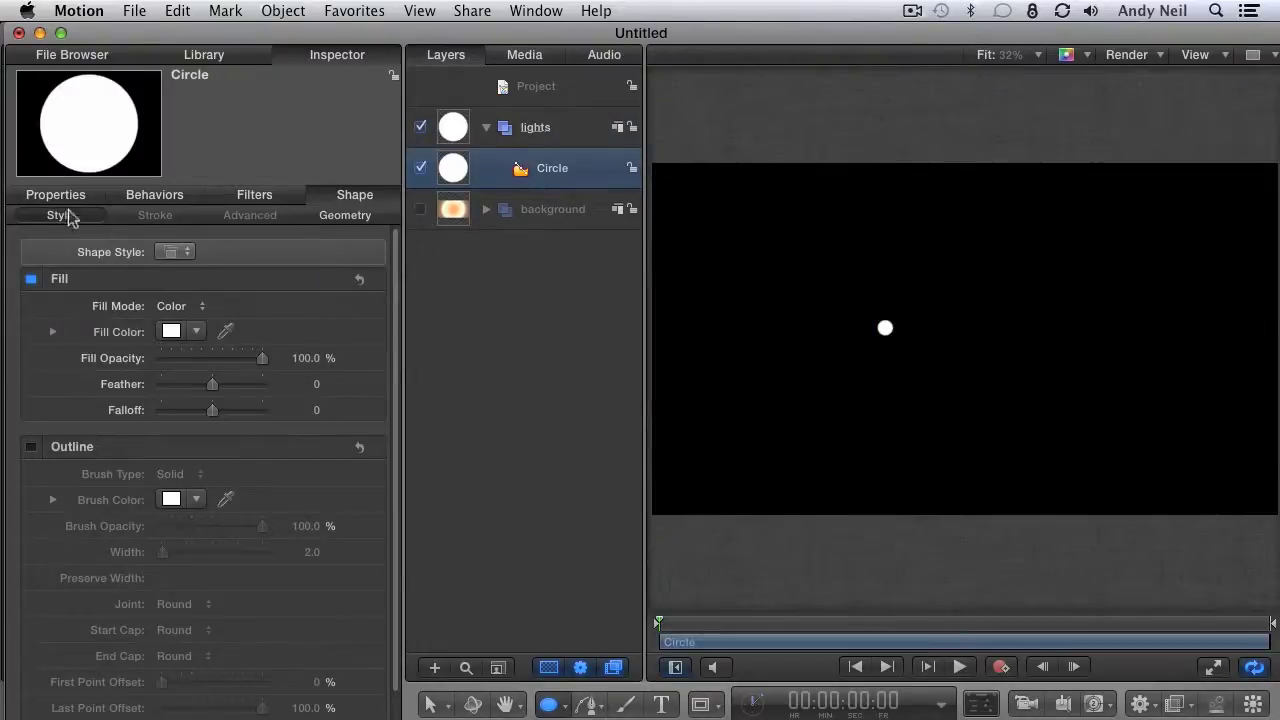
{"action": "left_click", "coordinate": [43, 196]}
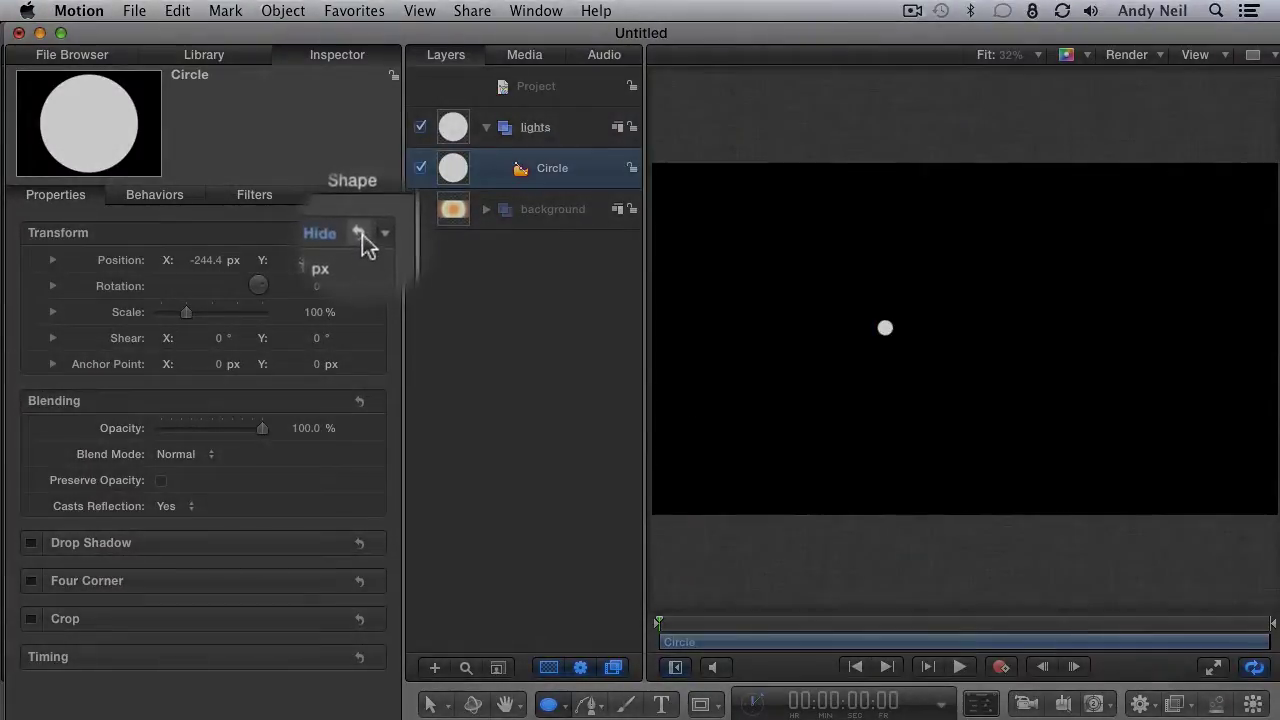
{"action": "left_click", "coordinate": [362, 234]}
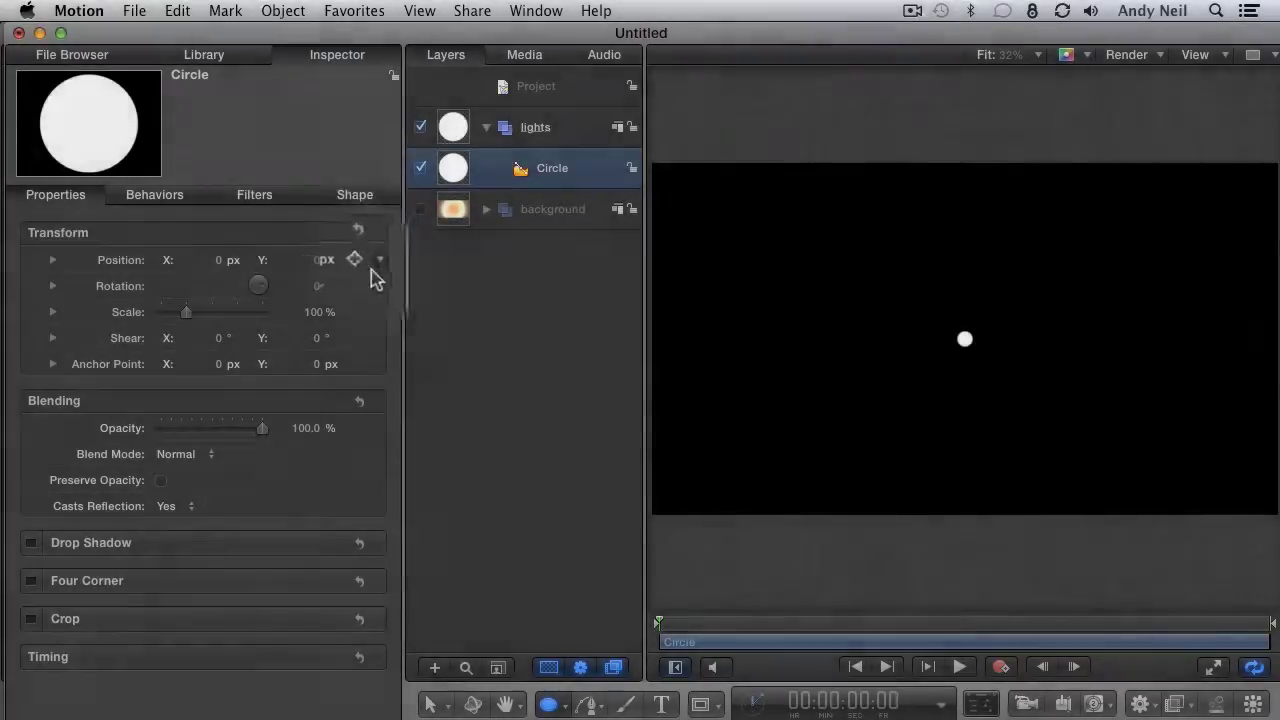
- Feather the circle's edge to 13, convert it to an emitter with E, and preview
{"action": "left_click", "coordinate": [358, 194]}
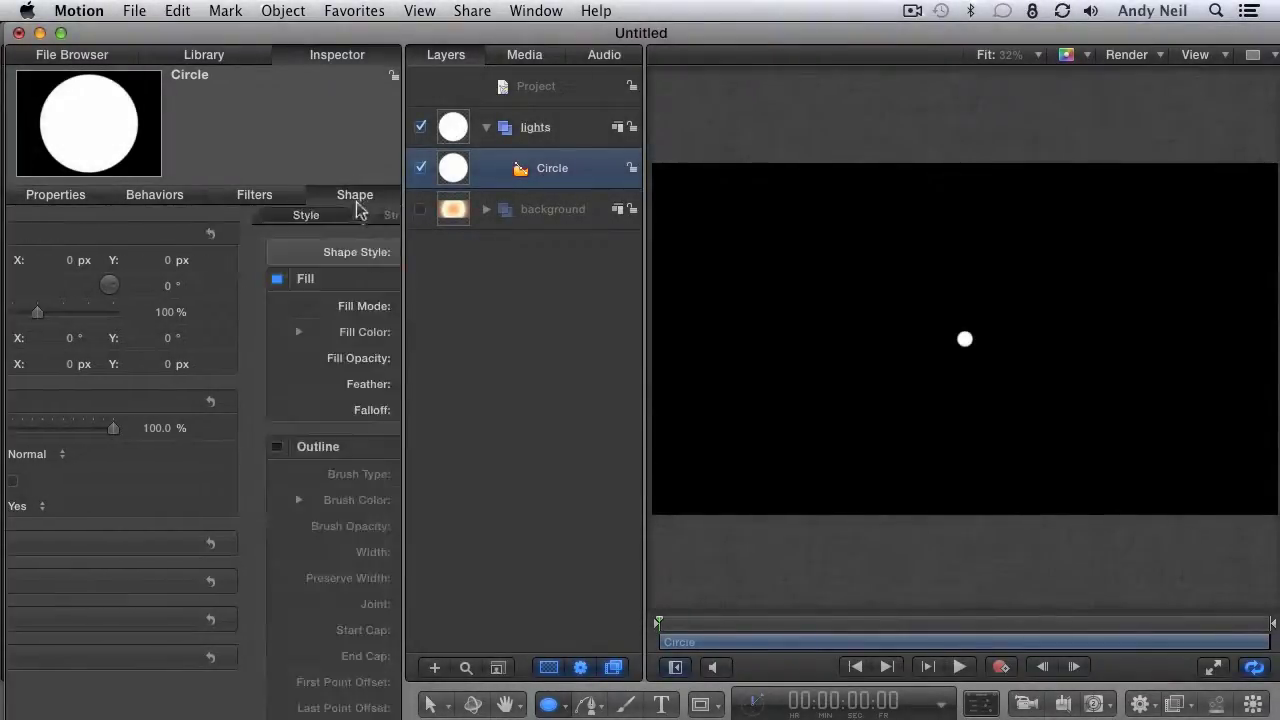
{"action": "left_click_drag", "start_coordinate": [214, 388], "coordinate": [220, 386]}
{"action": "key", "text": "e"}
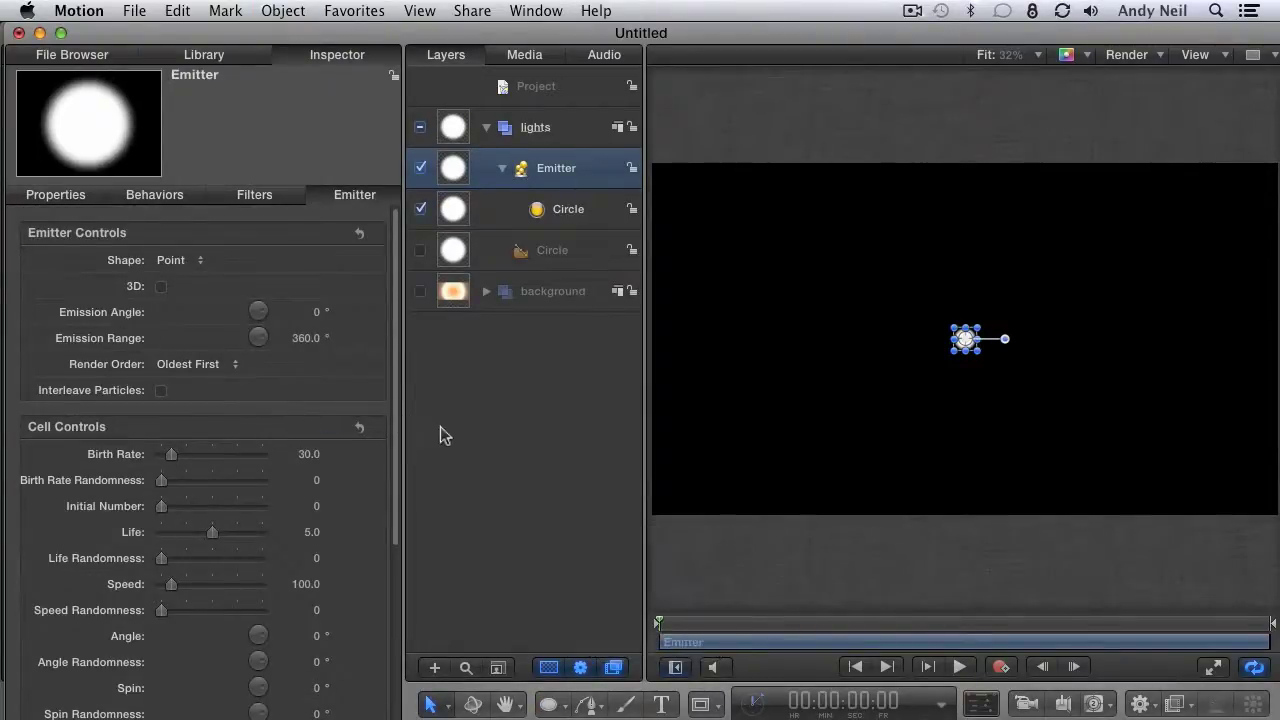
{"action": "key", "text": "space"}
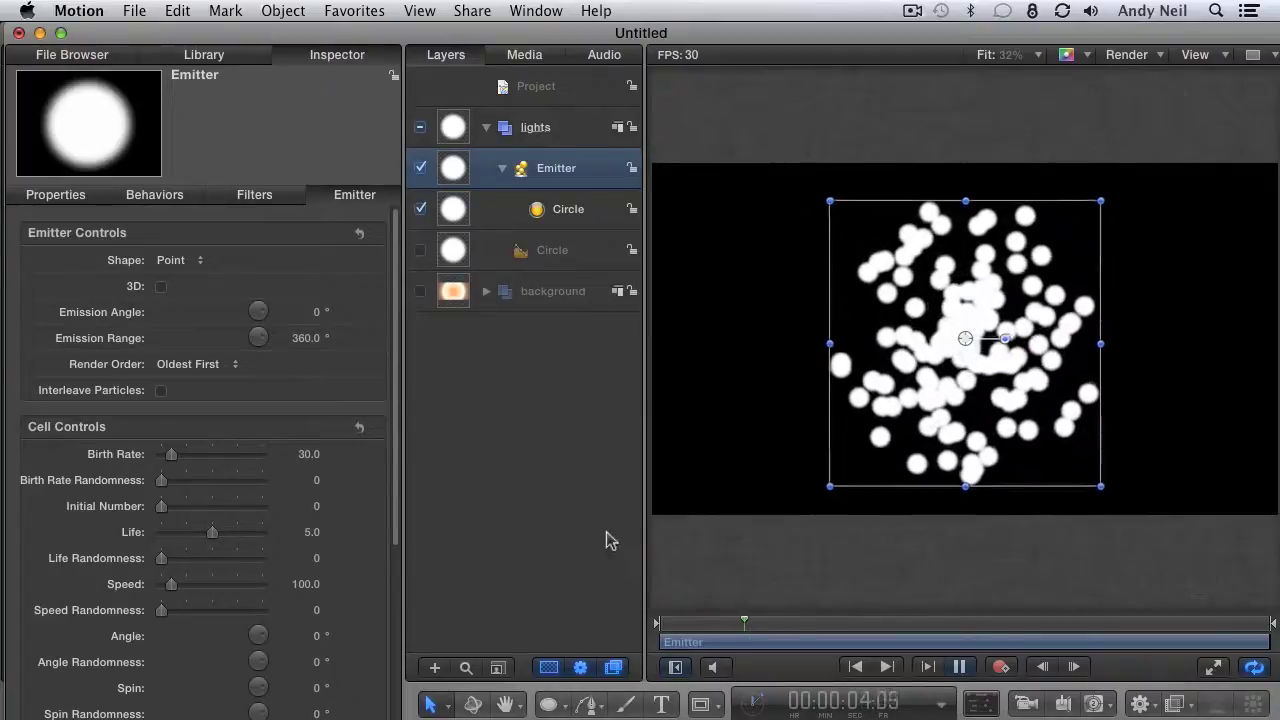
- Set the emitter shape to Rectangle and enlarge it to 2120.19 to cover the frame
{"action": "key", "text": "space"}
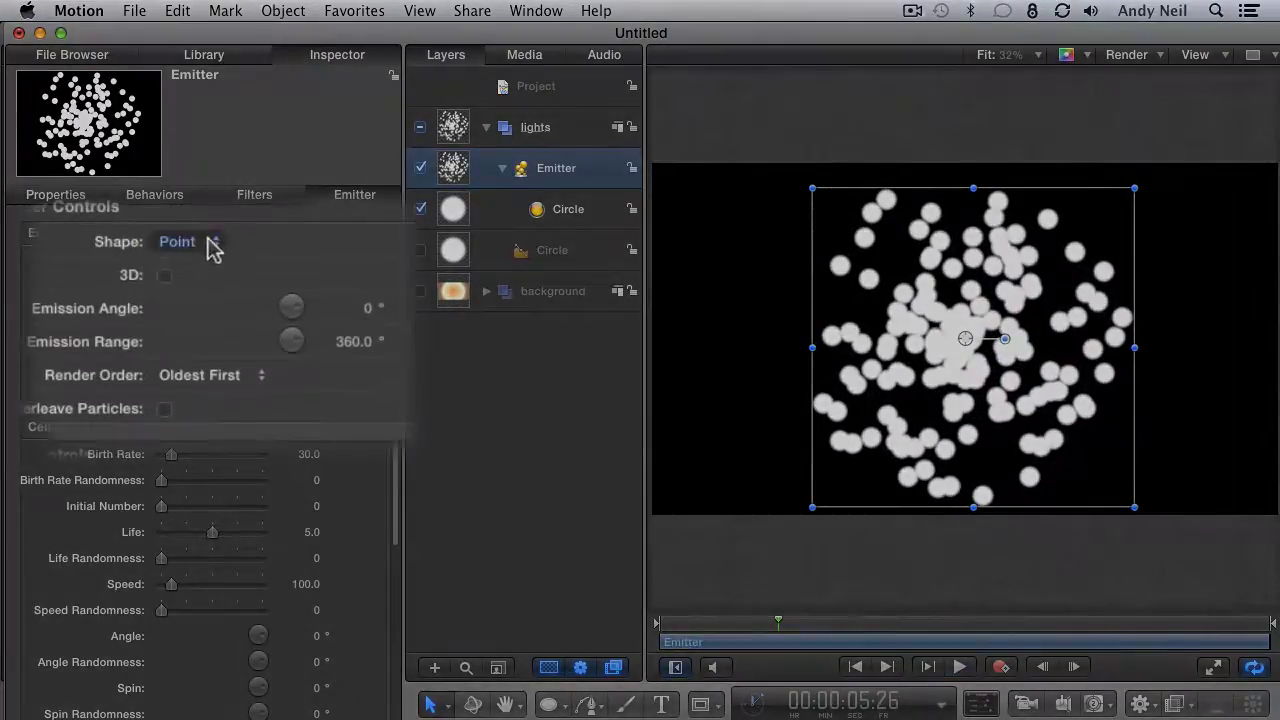
{"action": "left_click", "coordinate": [172, 260]}
{"action": "left_click", "coordinate": [219, 284]}
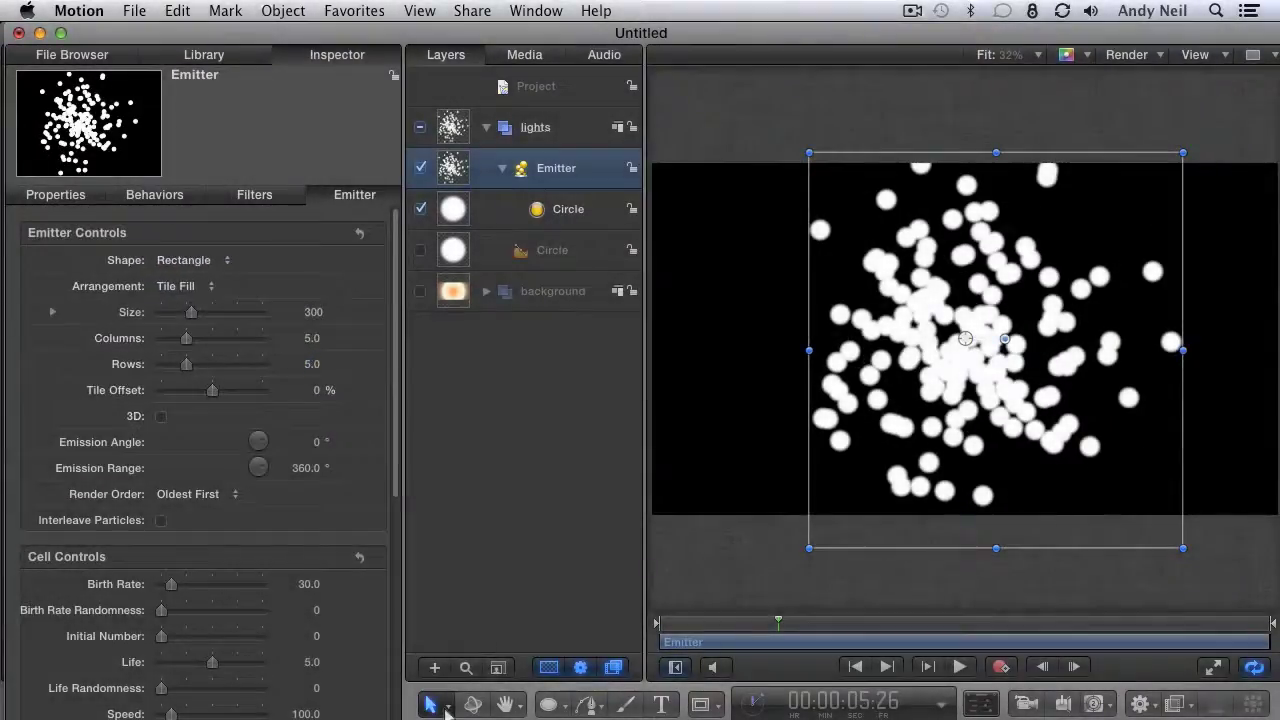
{"action": "left_click", "coordinate": [447, 707]}
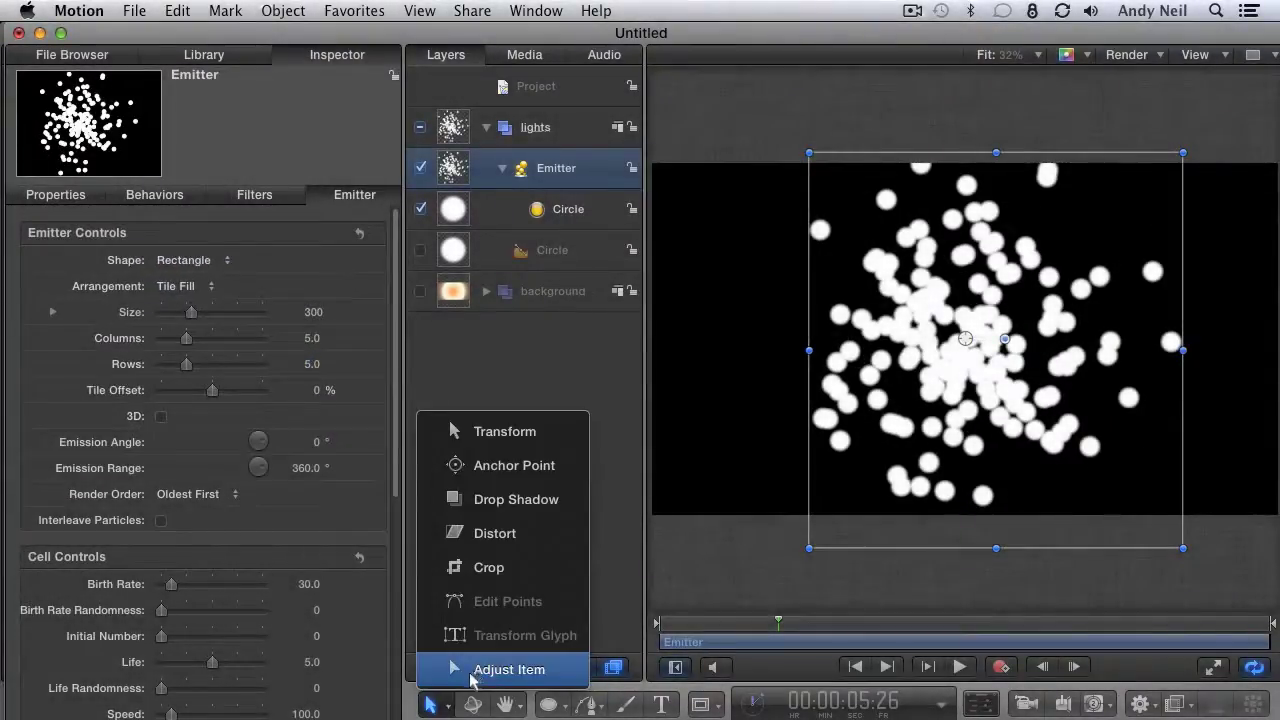
{"action": "left_click", "coordinate": [509, 669]}
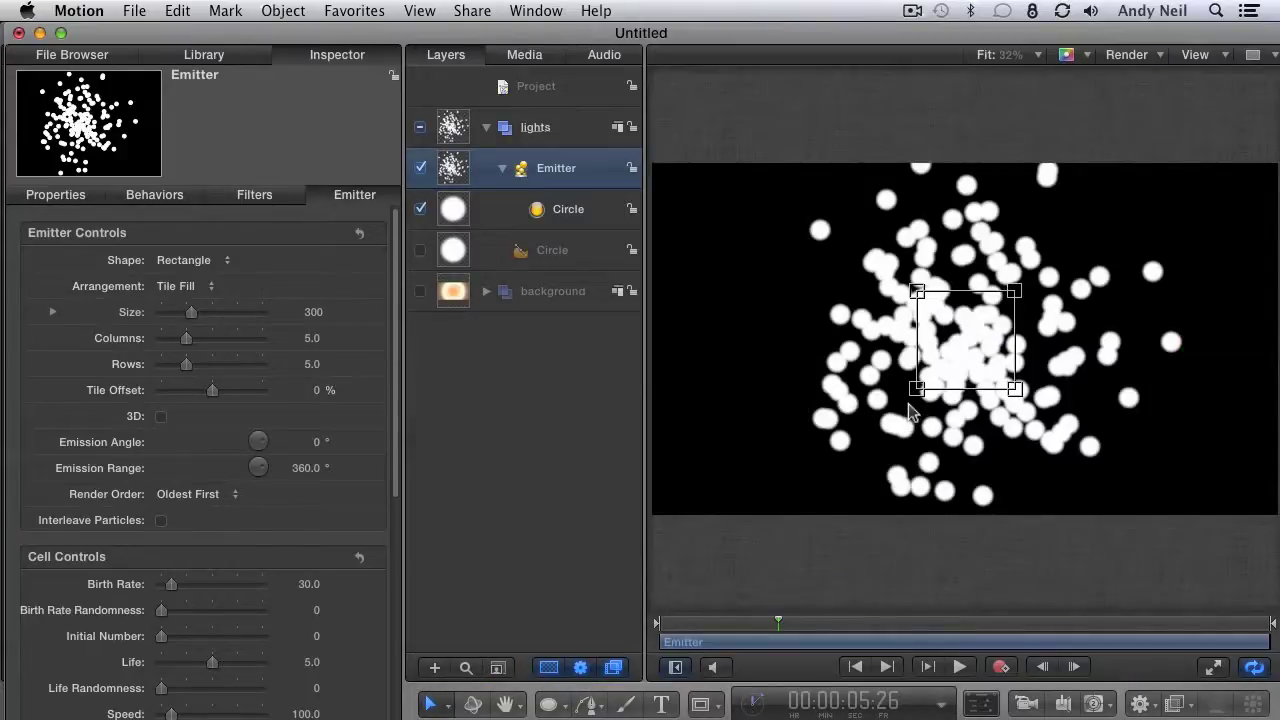
{"action": "left_click_drag", "start_coordinate": [911, 399], "coordinate": [620, 529]}
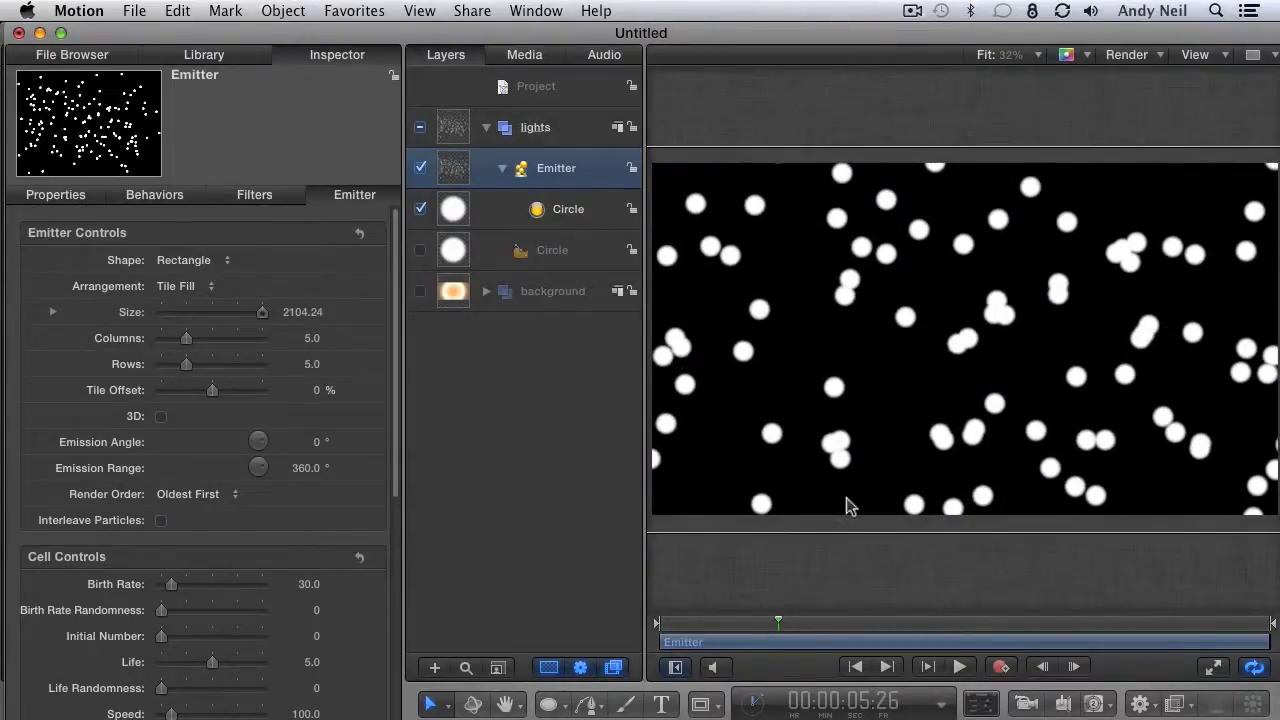
{"action": "key", "text": "super+minus"}
- Set the emitter Arrangement to Random Fill and the particle Speed to 40
{"action": "left_click_drag", "start_coordinate": [702, 487], "coordinate": [700, 491]}
{"action": "key", "text": "shift+z"}
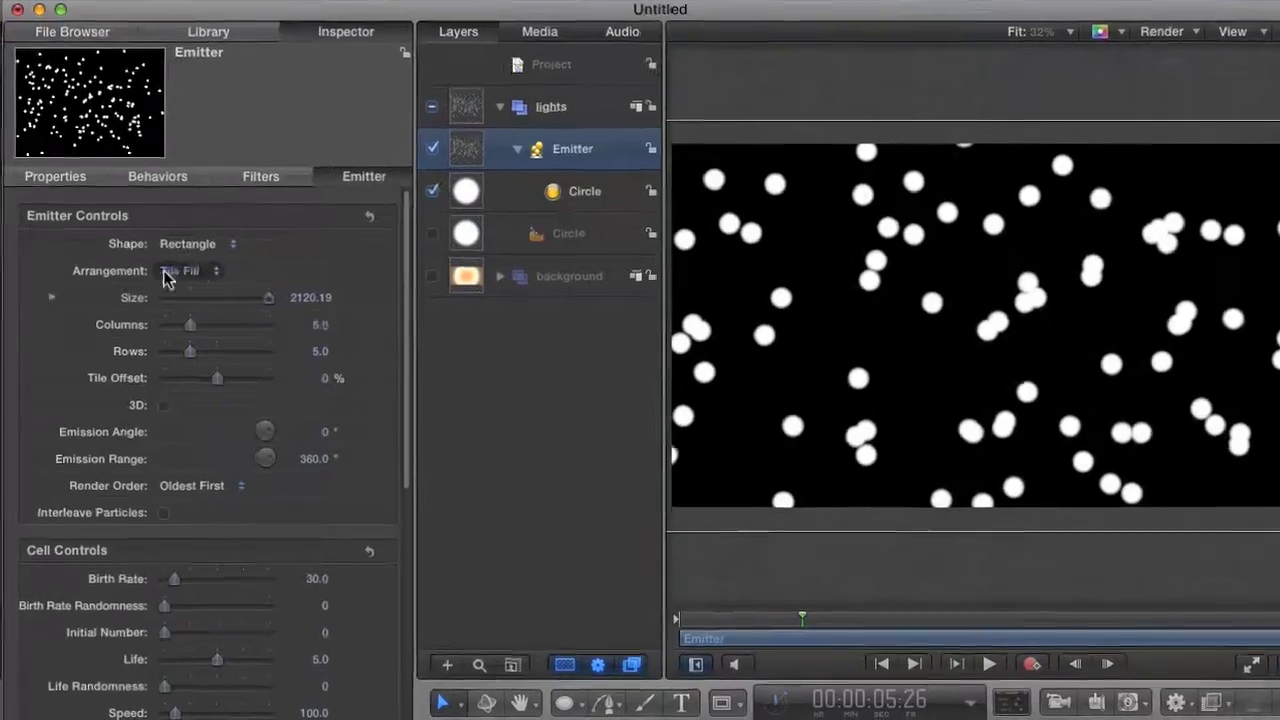
{"action": "left_click", "coordinate": [212, 285]}
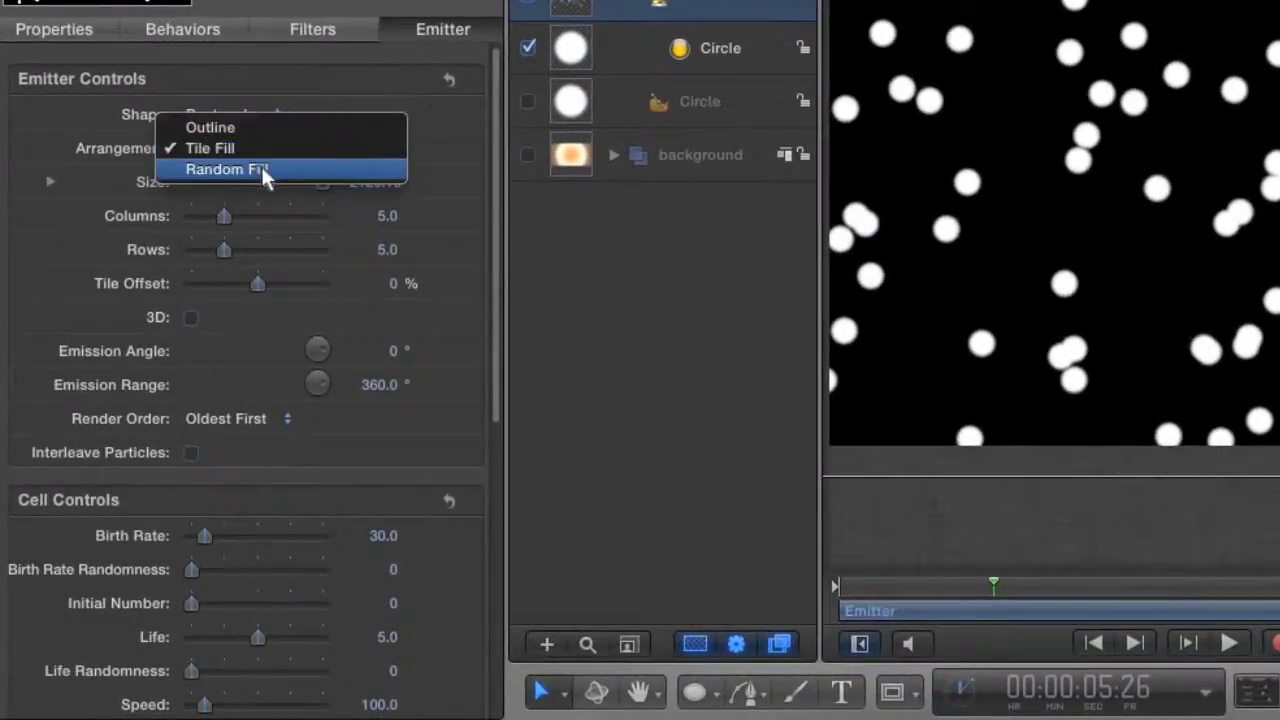
{"action": "left_click", "coordinate": [270, 169]}
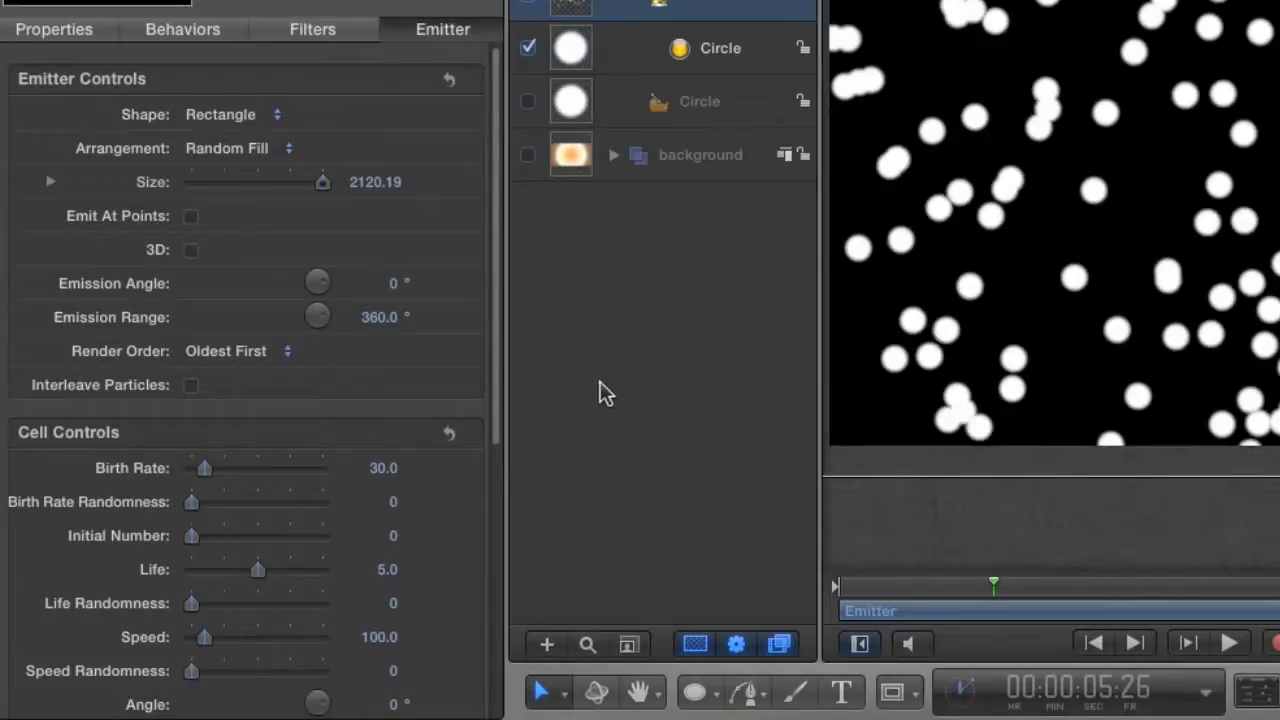
{"action": "left_click_drag", "start_coordinate": [493, 356], "coordinate": [497, 500]}
{"action": "double_click", "coordinate": [389, 413]}
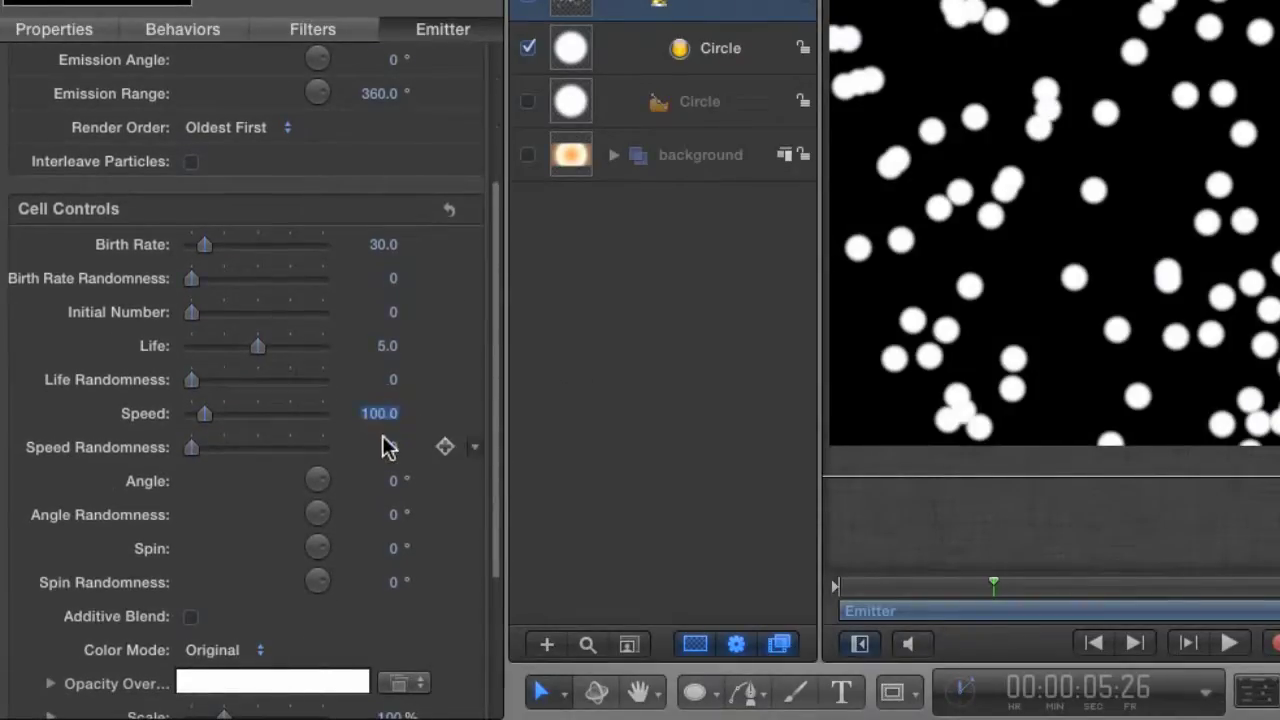
{"action": "type", "text": "40"}
{"action": "key", "text": "Return"}
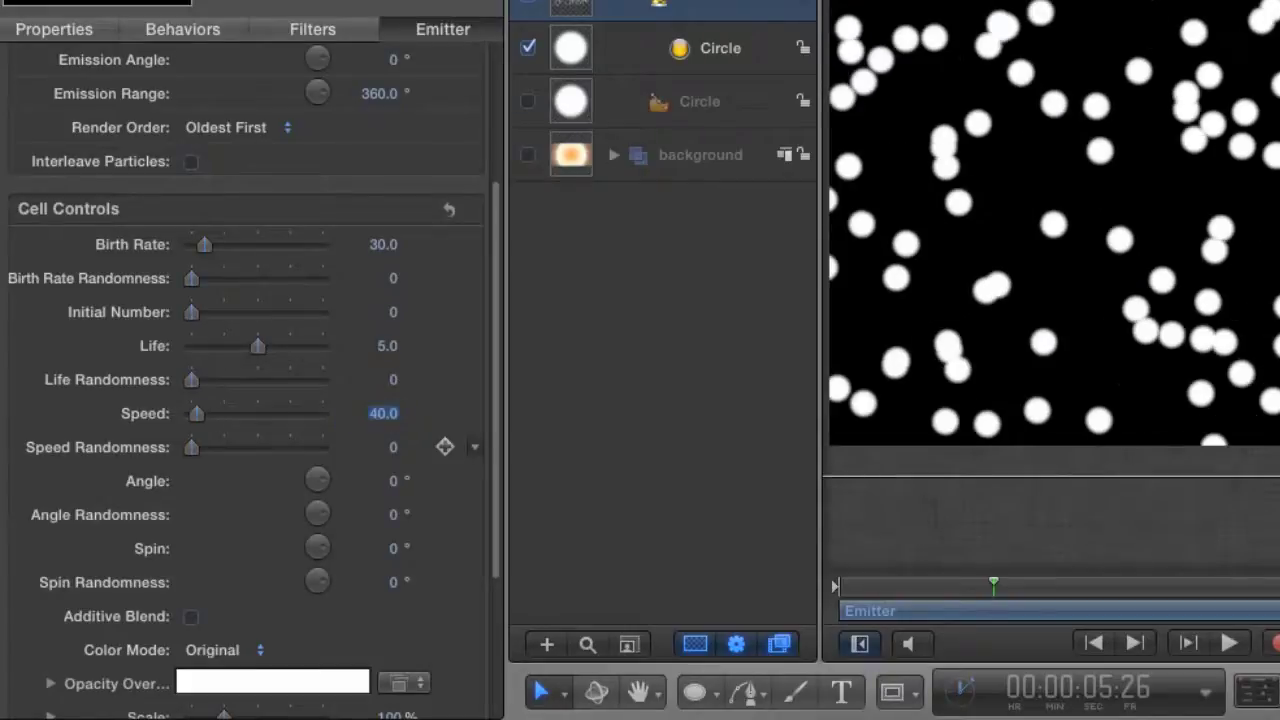
- Set Birth Rate 10, Birth Rate Randomness 13 and Life Randomness 6, previewing the result
{"action": "double_click", "coordinate": [381, 247]}
{"action": "type", "text": "10"}
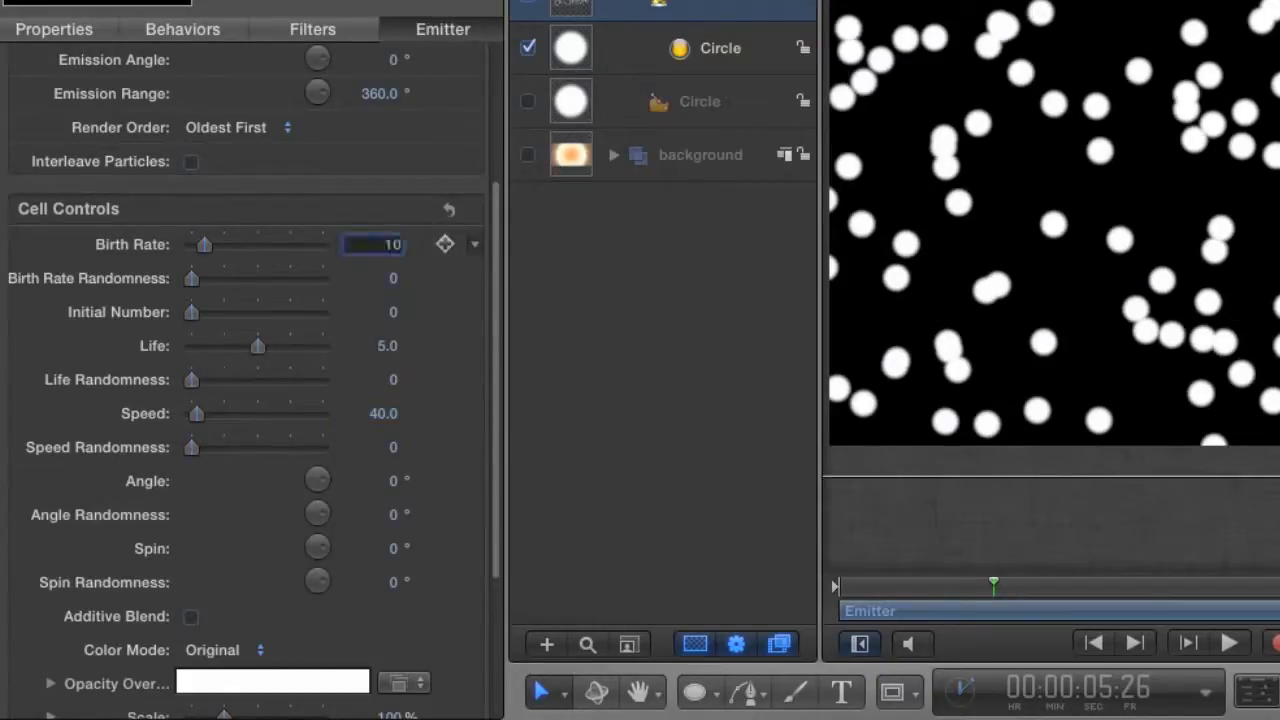
{"action": "key", "text": "Return"}
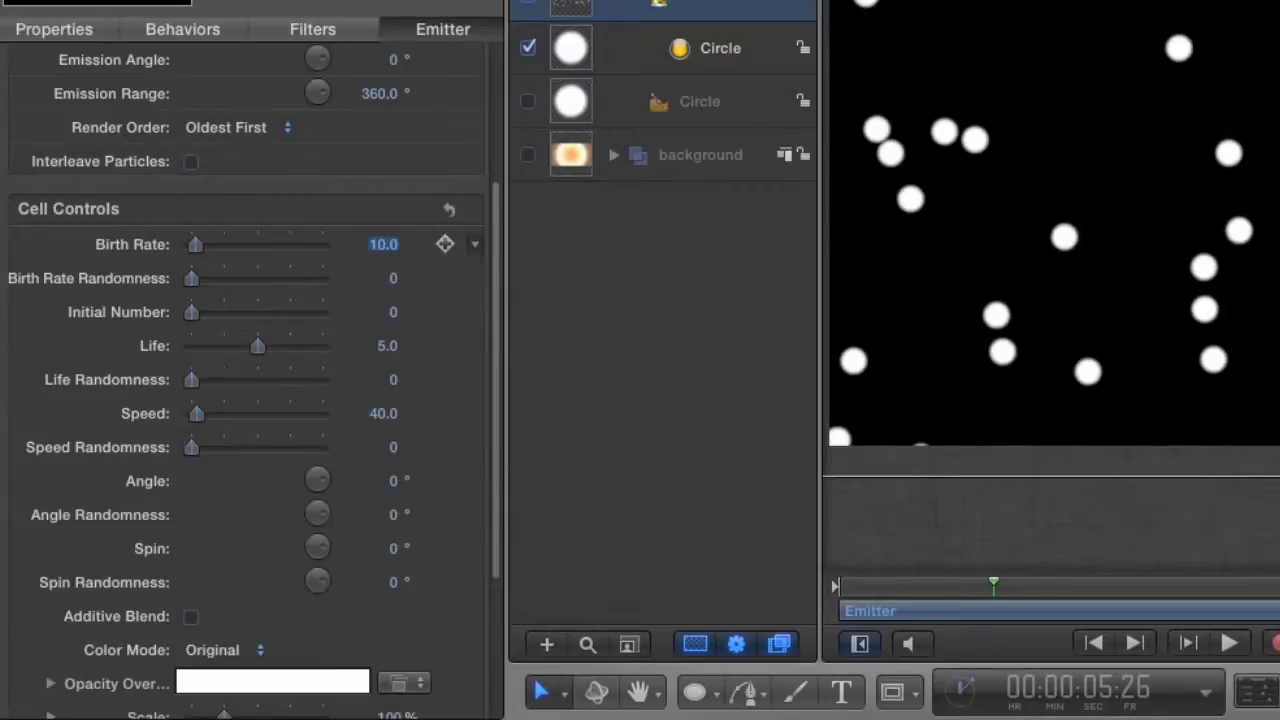
{"action": "key", "text": "space"}
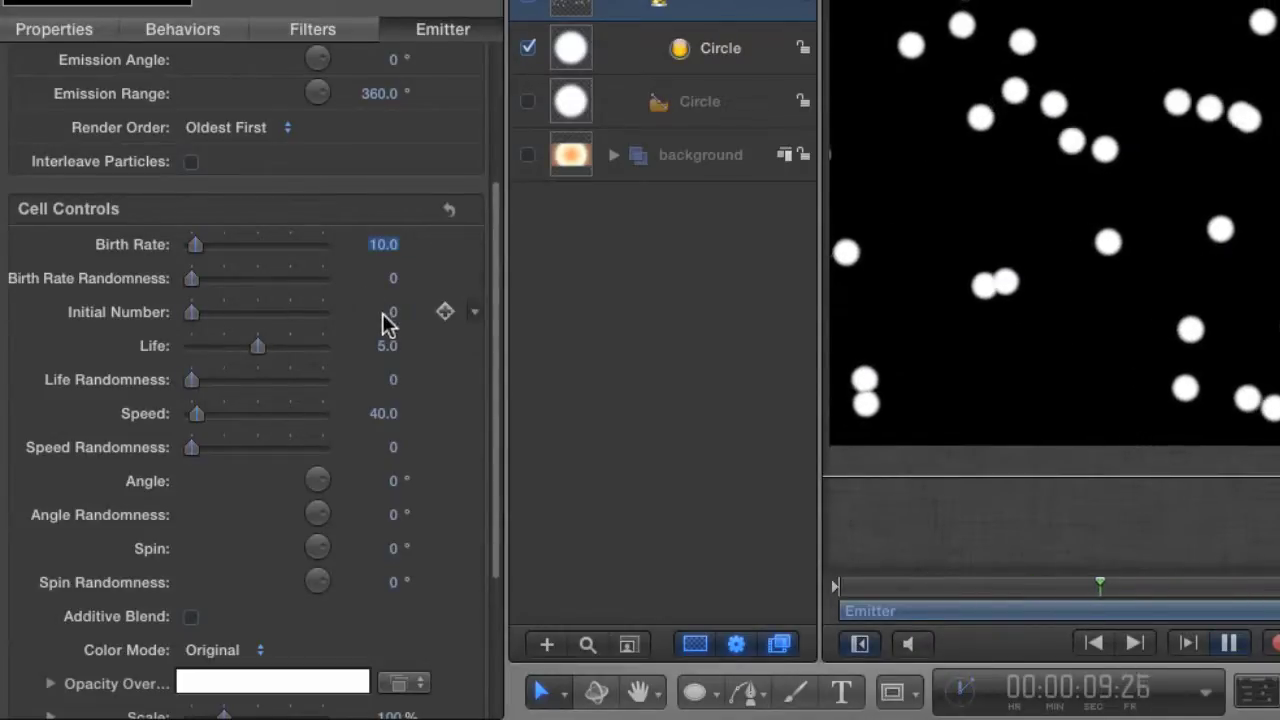
{"action": "key", "text": "space"}
{"action": "left_click_drag", "start_coordinate": [192, 279], "coordinate": [209, 288]}
{"action": "key", "text": "space"}
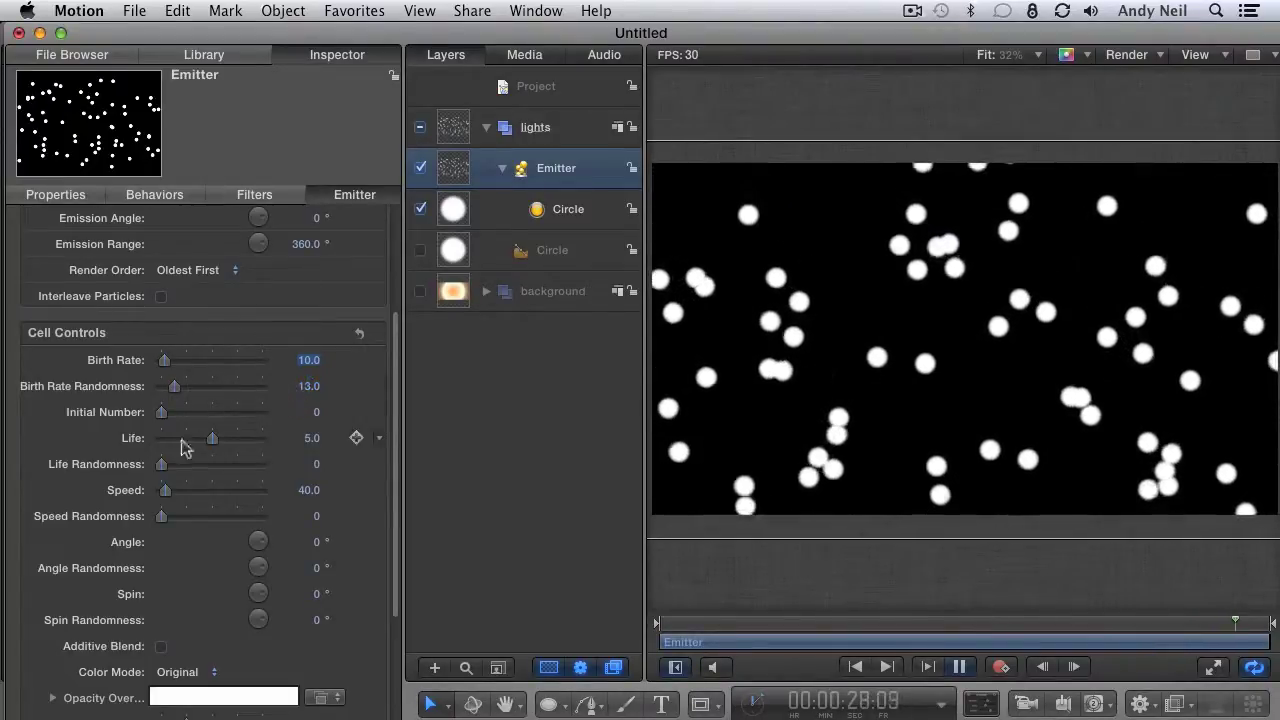
{"action": "left_click_drag", "start_coordinate": [161, 464], "coordinate": [167, 471]}
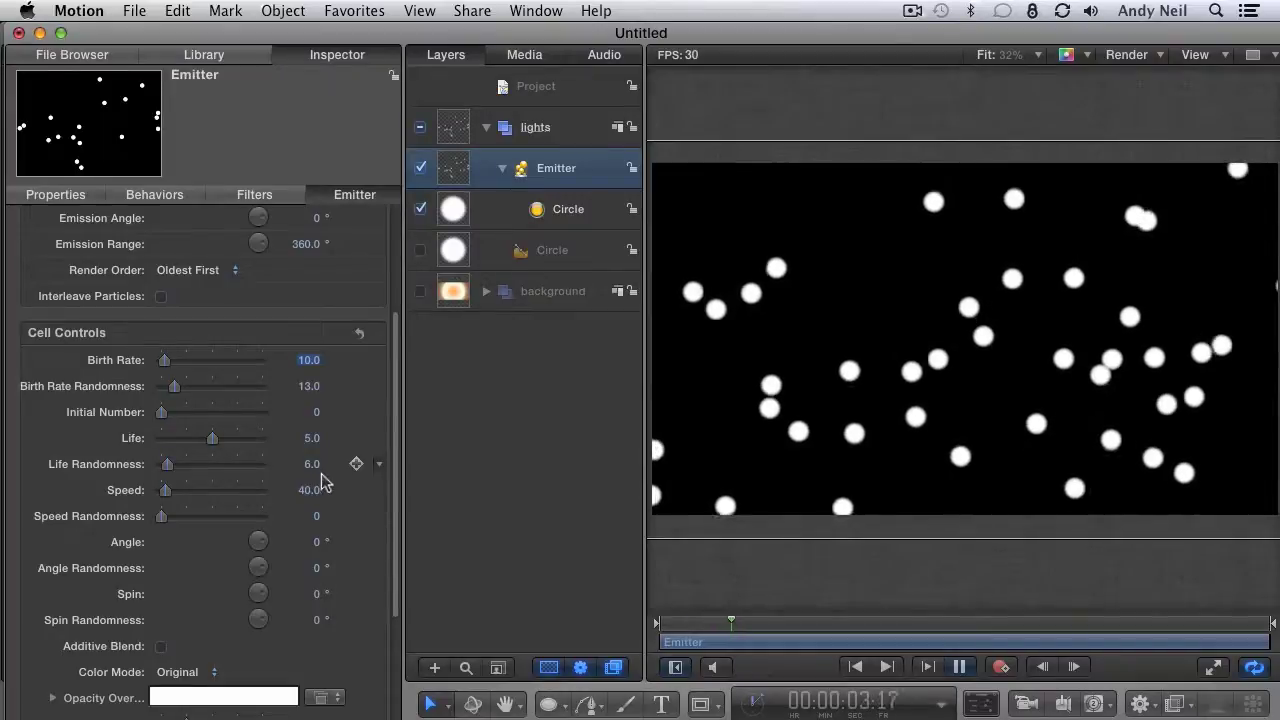
- Stop playback and set the particle Color Mode to Pick From Color Range
{"action": "key", "text": "space"}
{"action": "scroll", "coordinate": [393, 527], "scroll_direction": "down", "scroll_amount": 1}
{"action": "scroll", "coordinate": [393, 527], "scroll_direction": "down", "scroll_amount": 5}
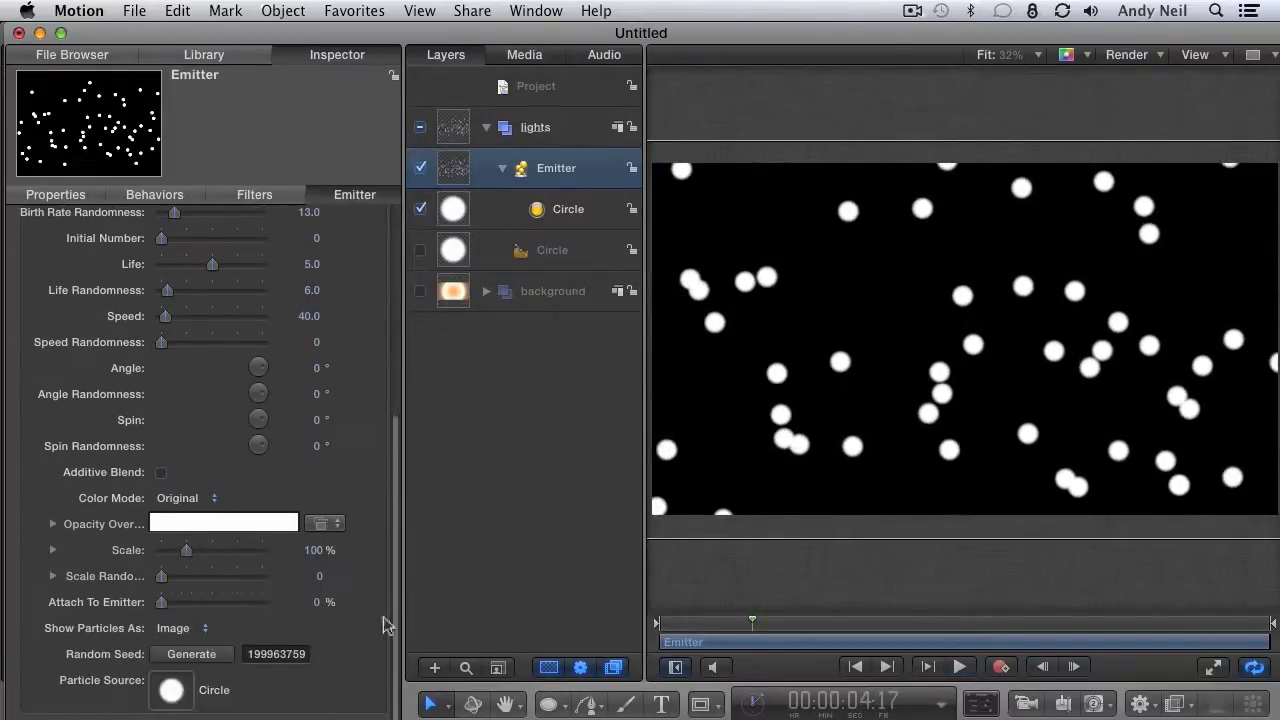
{"action": "left_click", "coordinate": [200, 498]}
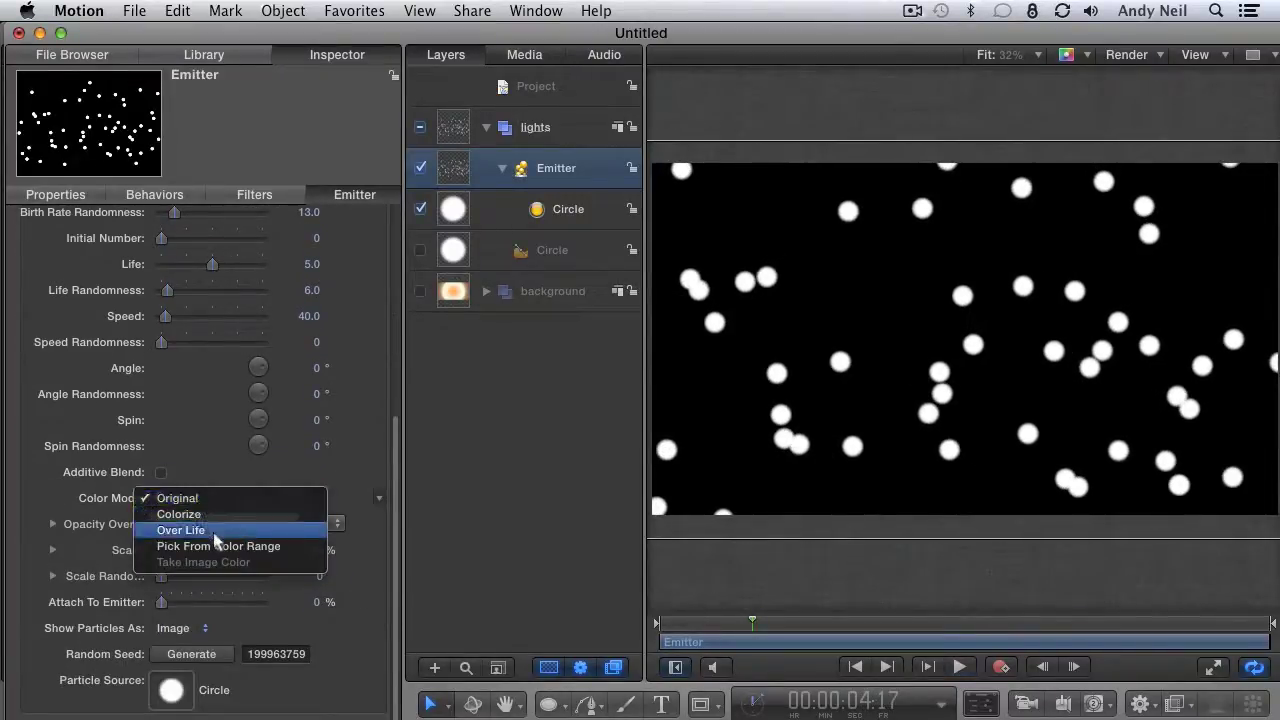
{"action": "left_click", "coordinate": [295, 548]}
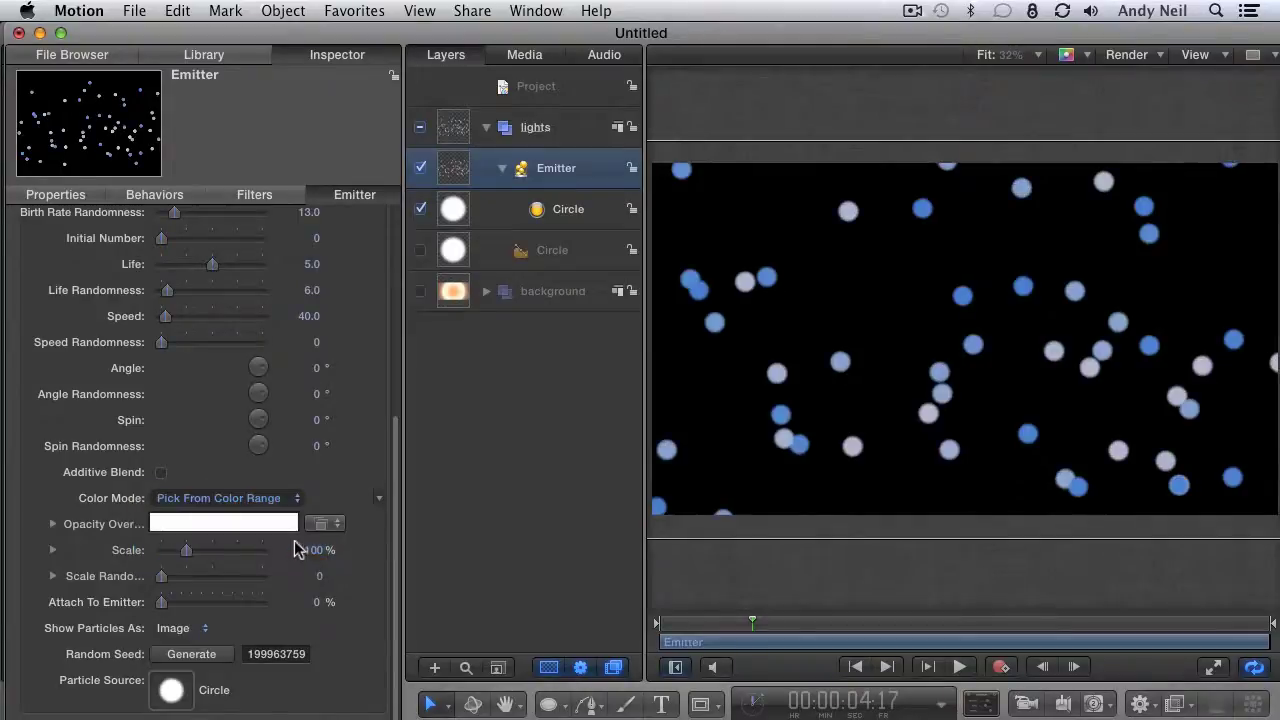
- Expand the Color Range and open the Colors window for its leftmost colour tag
{"action": "scroll", "coordinate": [280, 512], "scroll_direction": "up", "scroll_amount": 10}
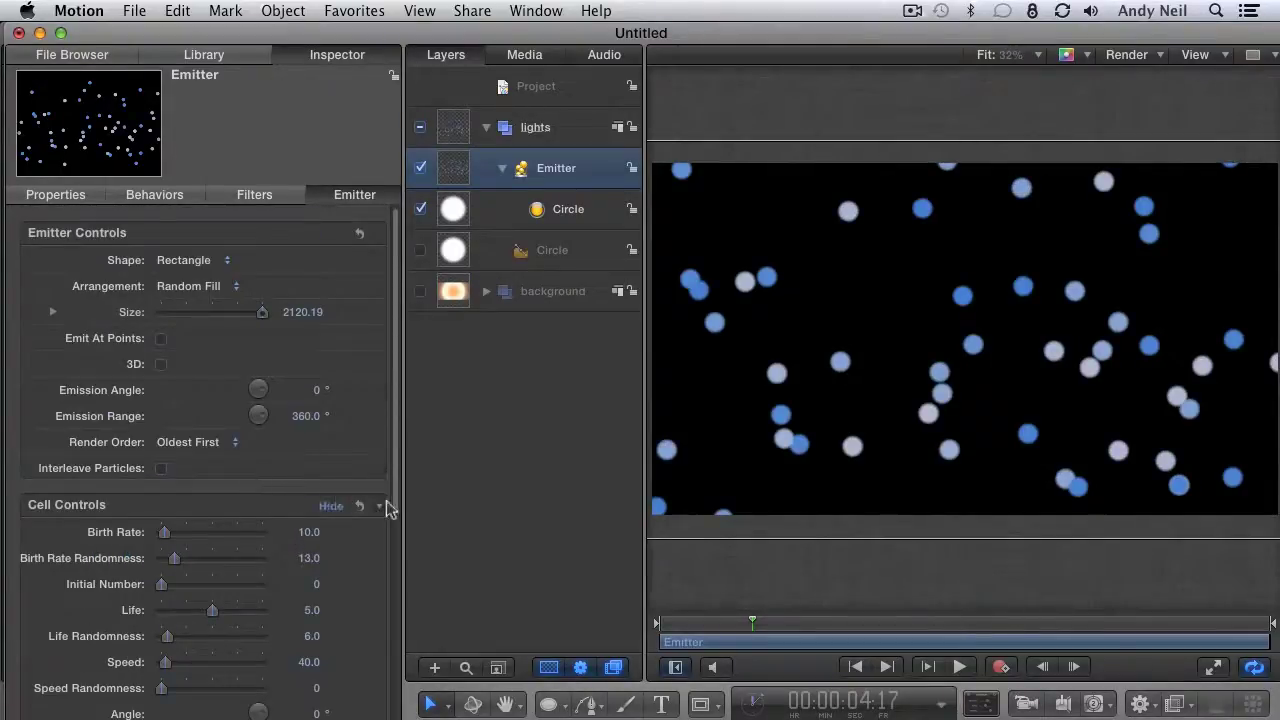
{"action": "left_click_drag", "start_coordinate": [393, 508], "coordinate": [400, 697]}
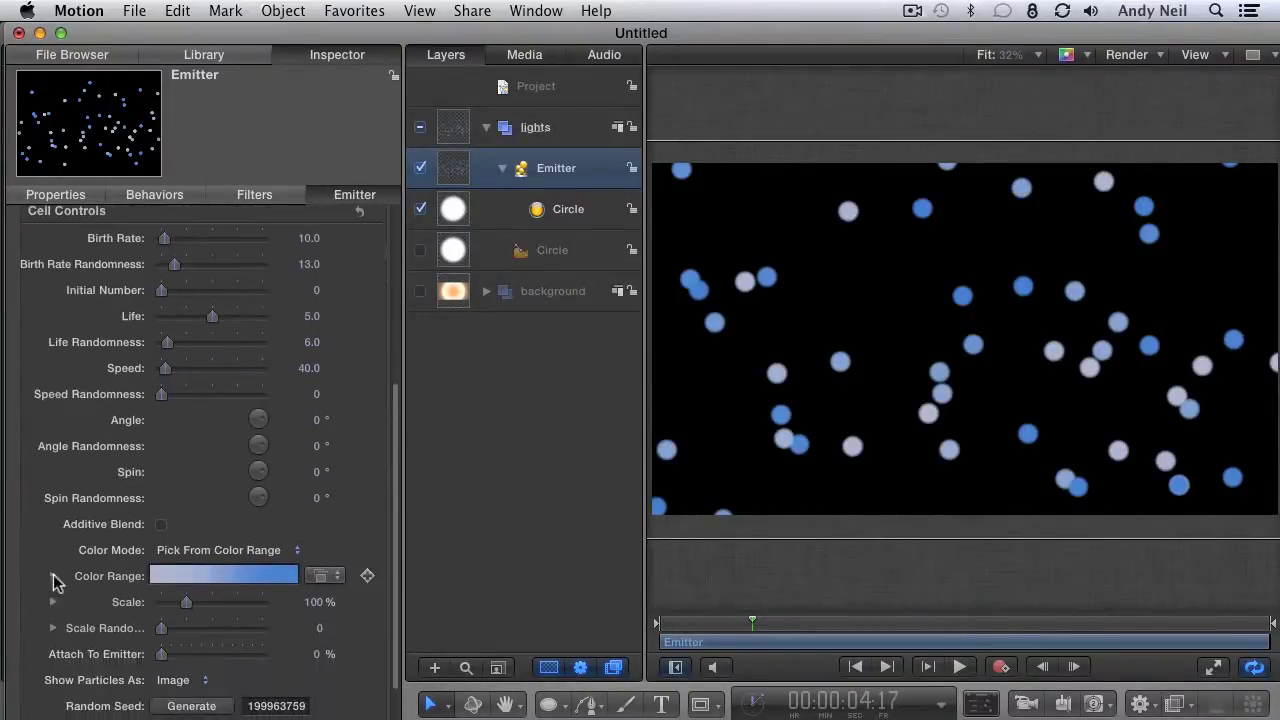
{"action": "left_click", "coordinate": [52, 576]}
{"action": "left_click_drag", "start_coordinate": [395, 545], "coordinate": [400, 660]}
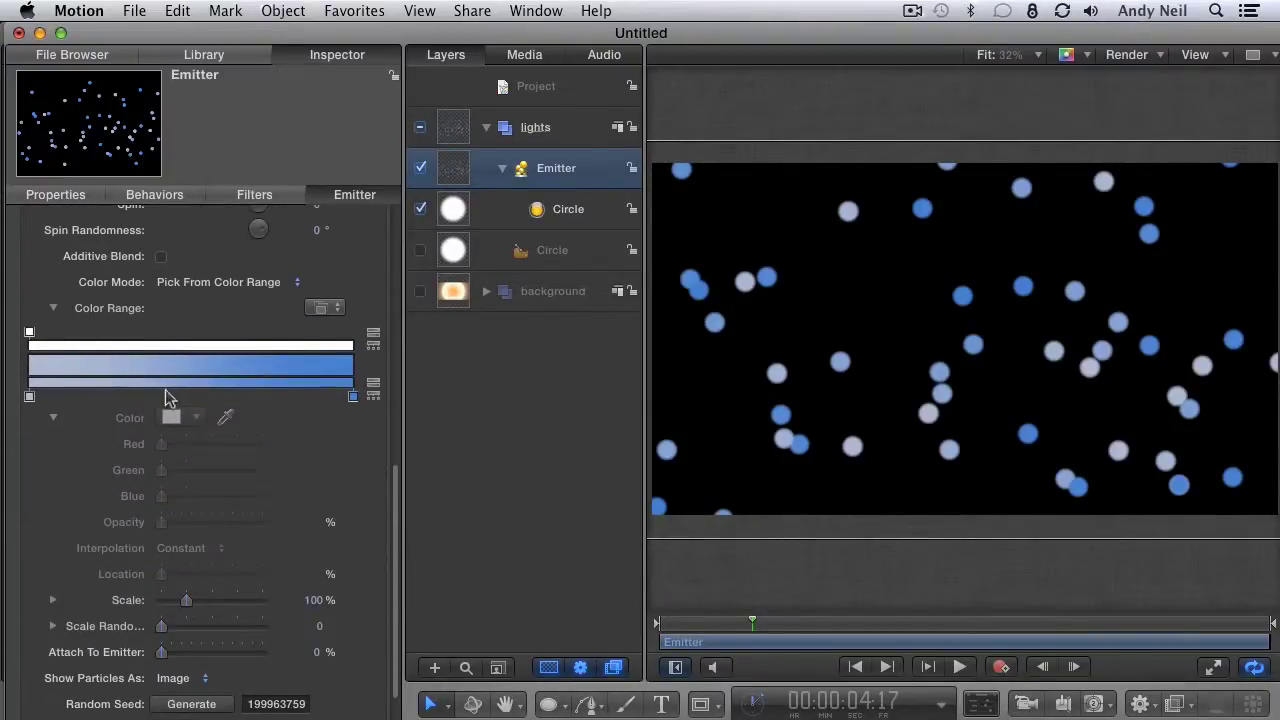
{"action": "left_click", "coordinate": [31, 398]}
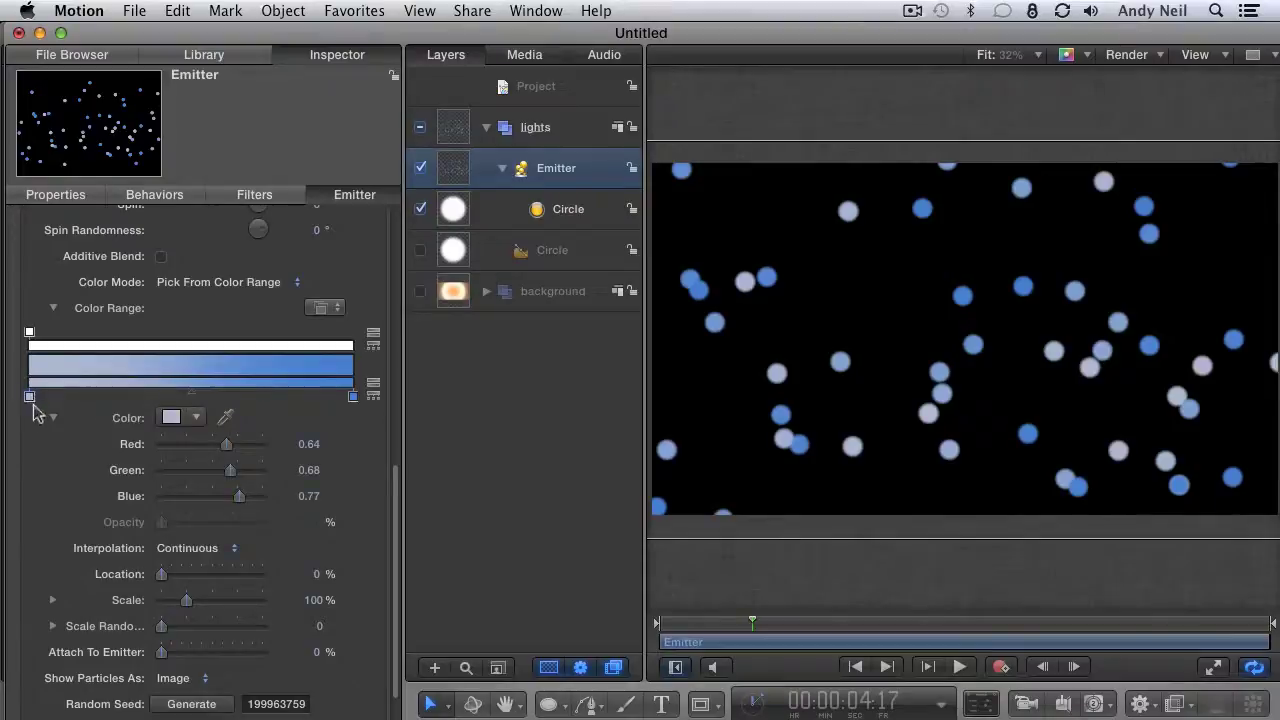
{"action": "left_click", "coordinate": [171, 417]}
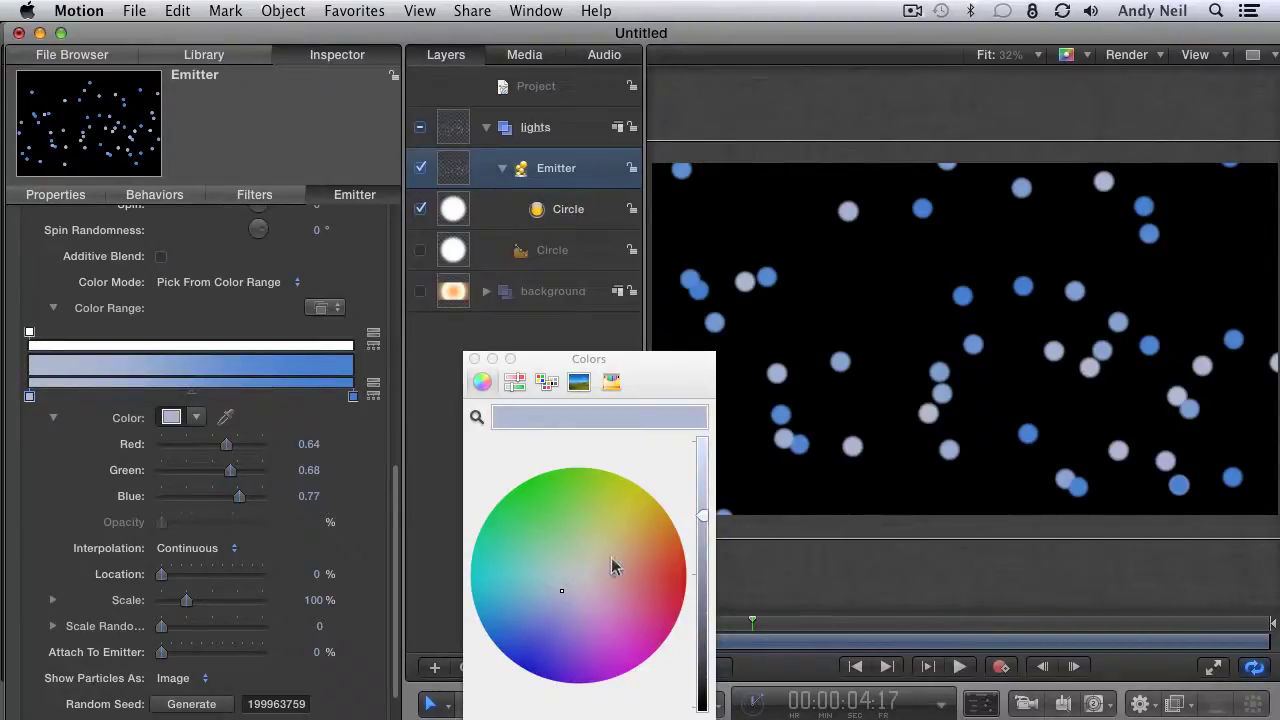
- Make the colour range's first colour a light peach
{"action": "left_click_drag", "start_coordinate": [614, 566], "coordinate": [625, 567]}
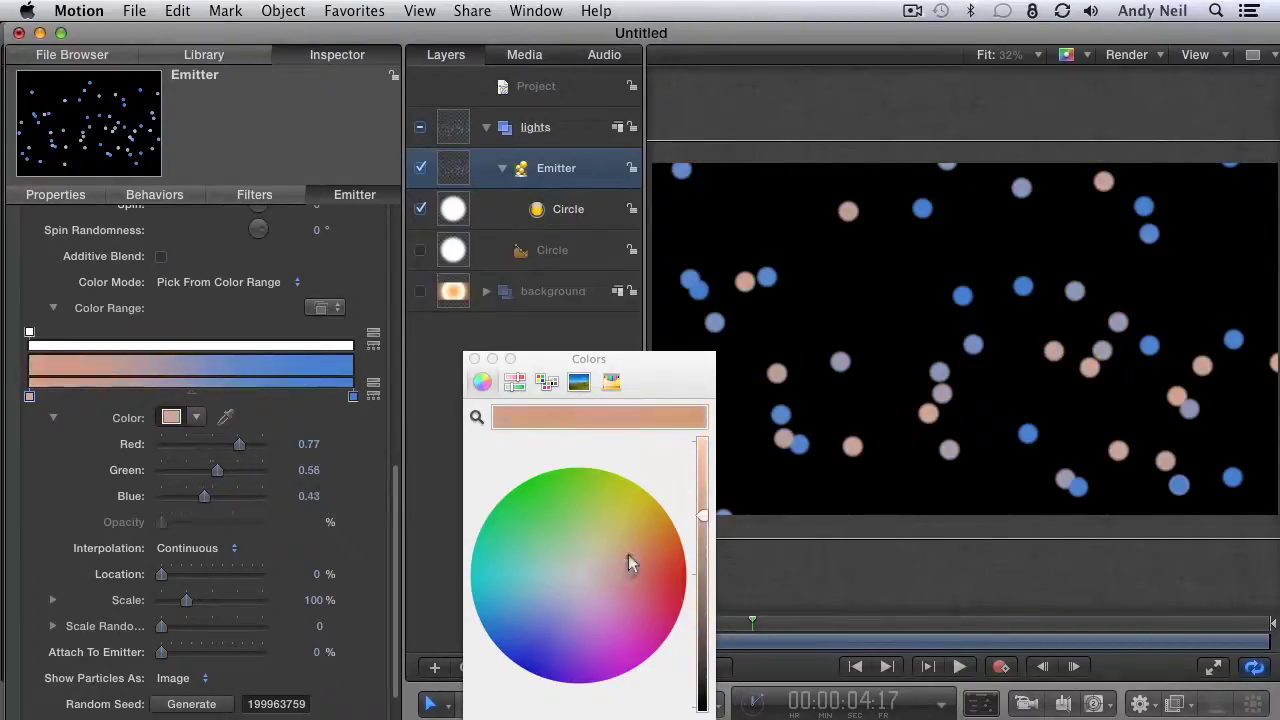
{"action": "left_click_drag", "start_coordinate": [703, 515], "coordinate": [703, 488]}
{"action": "left_click_drag", "start_coordinate": [627, 562], "coordinate": [615, 562]}
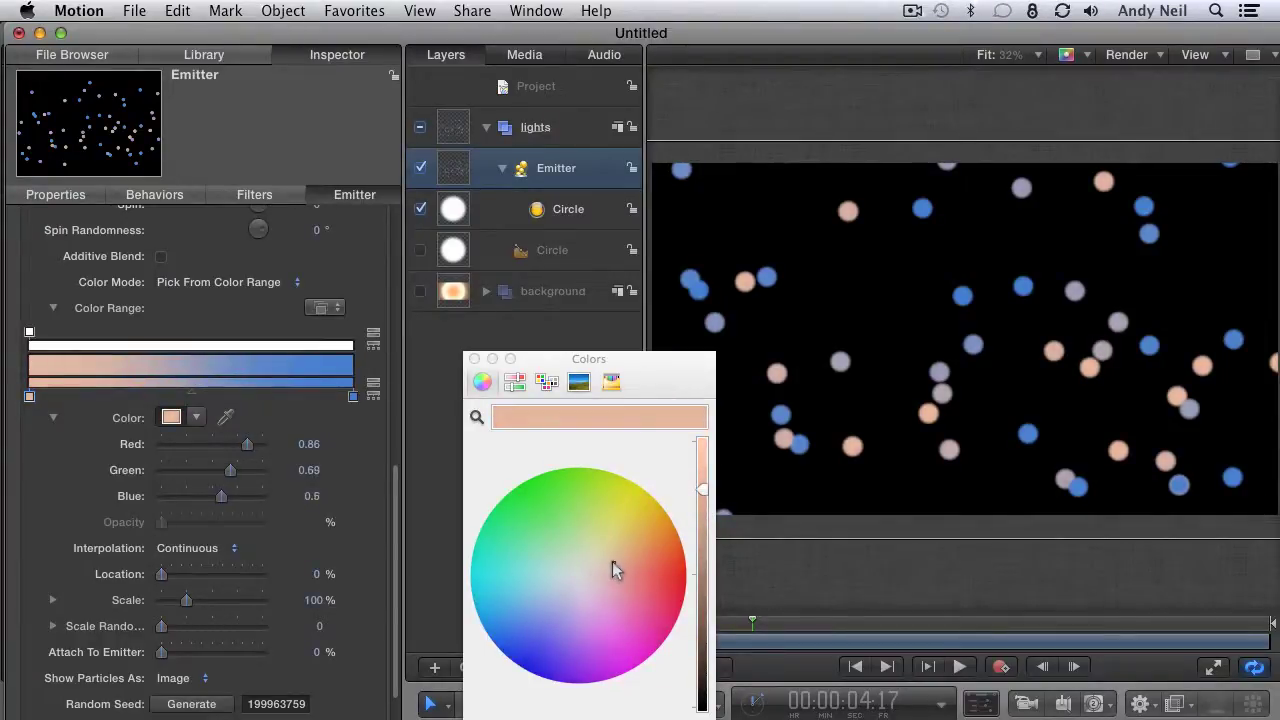
{"action": "left_click_drag", "start_coordinate": [703, 489], "coordinate": [702, 494]}
{"action": "left_click_drag", "start_coordinate": [606, 565], "coordinate": [608, 559]}
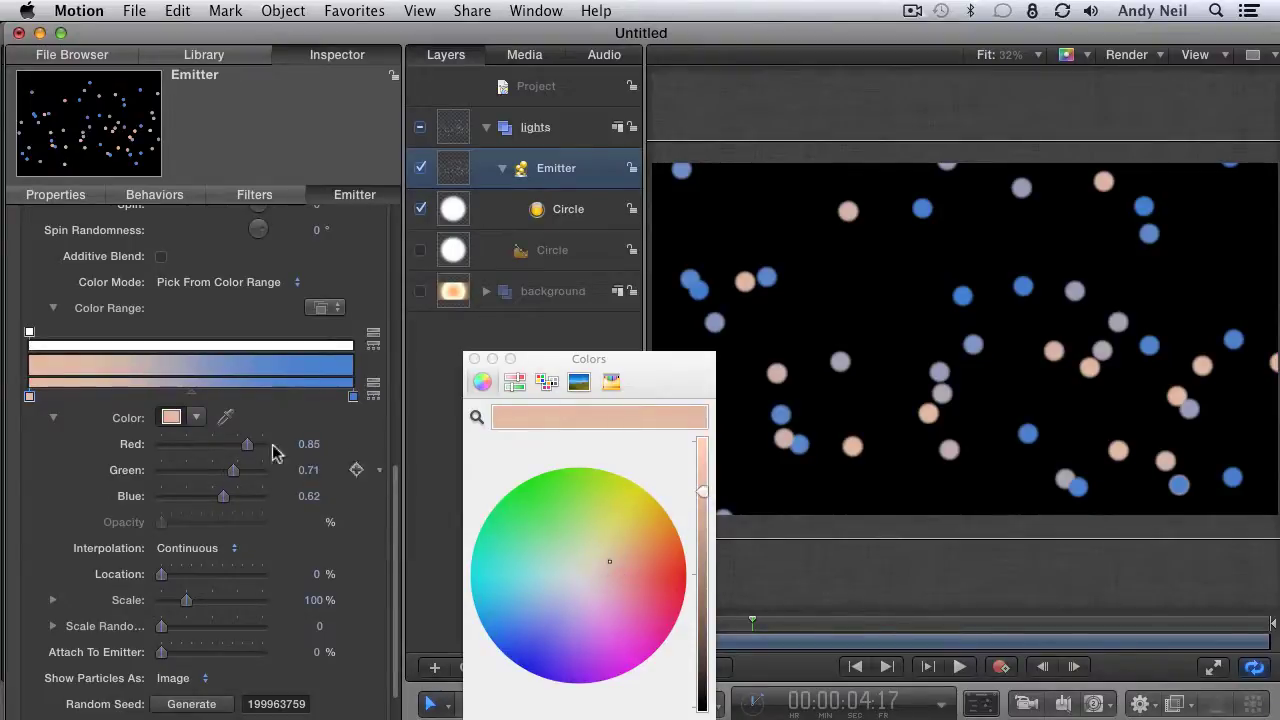
- Add an orange colour tag at 22.7% in the colour range
{"action": "left_click", "coordinate": [102, 388]}
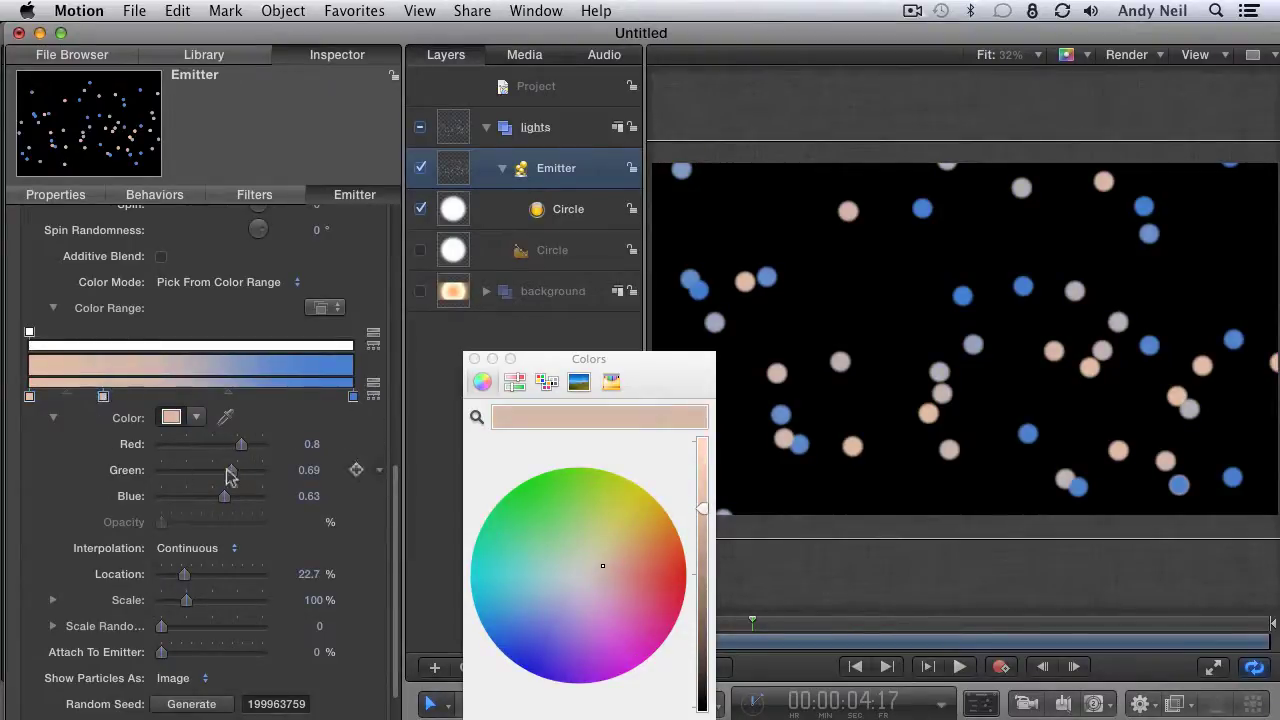
{"action": "left_click_drag", "start_coordinate": [607, 574], "coordinate": [634, 548]}
{"action": "left_click_drag", "start_coordinate": [704, 509], "coordinate": [704, 474]}
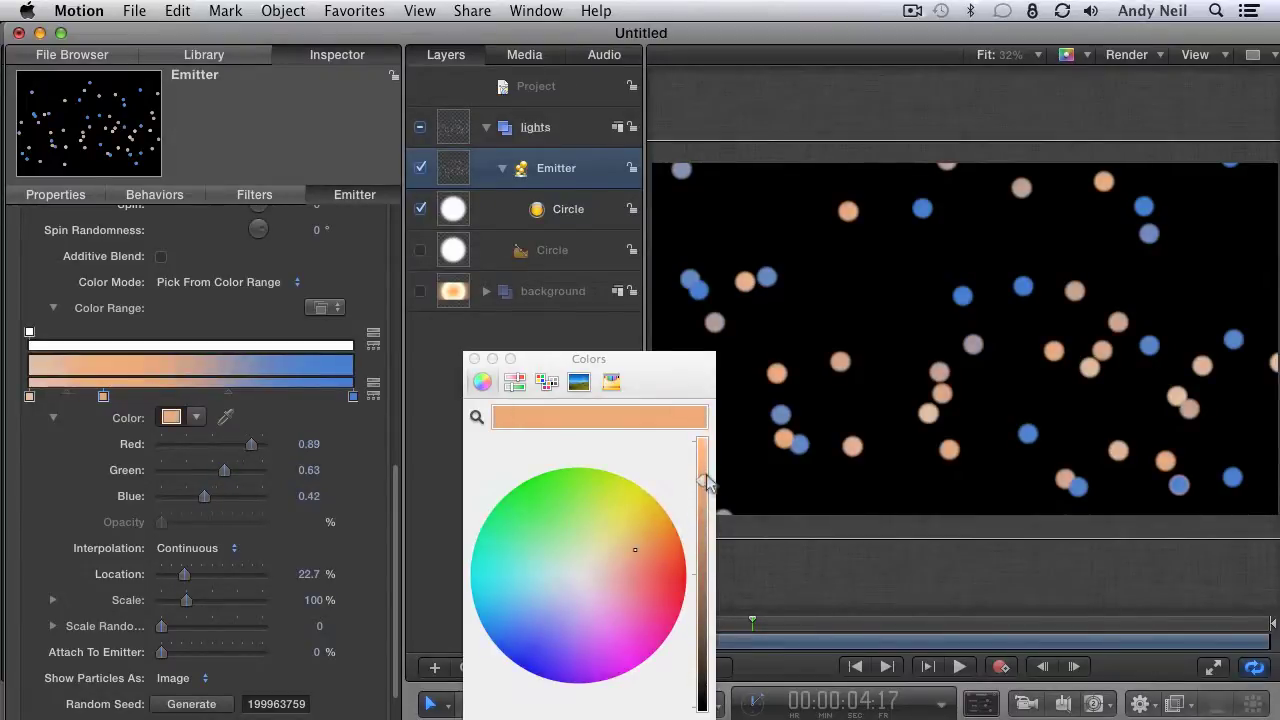
{"action": "left_click_drag", "start_coordinate": [636, 549], "coordinate": [634, 549]}
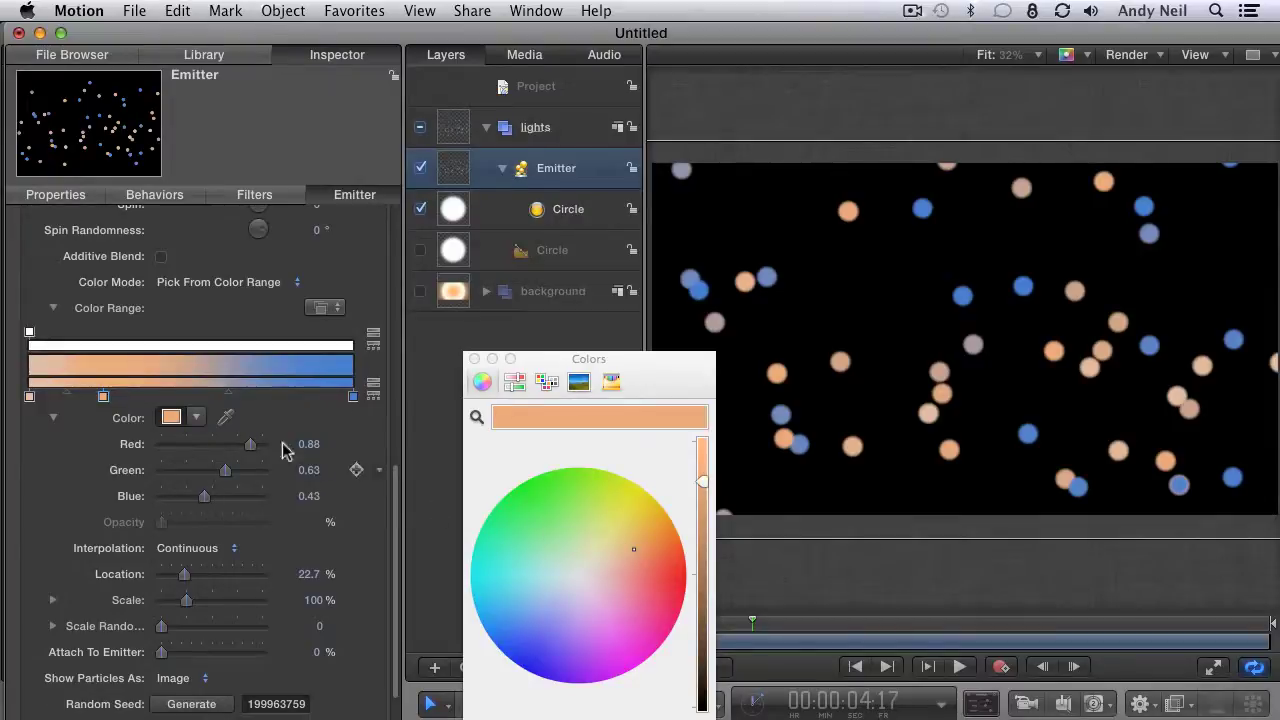
- Add a bright cream colour tag at 43.89% and move the Colors window aside
{"action": "left_click", "coordinate": [172, 390]}
{"action": "left_click", "coordinate": [596, 553]}
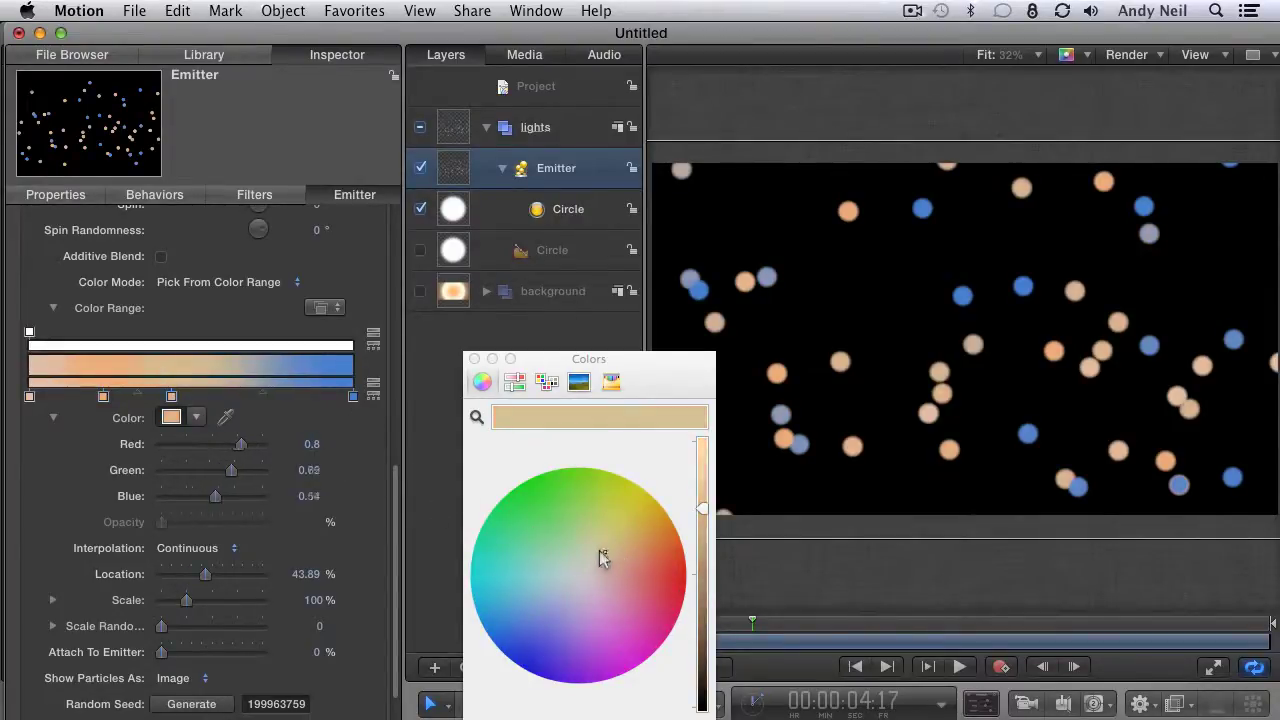
{"action": "left_click_drag", "start_coordinate": [703, 491], "coordinate": [704, 468]}
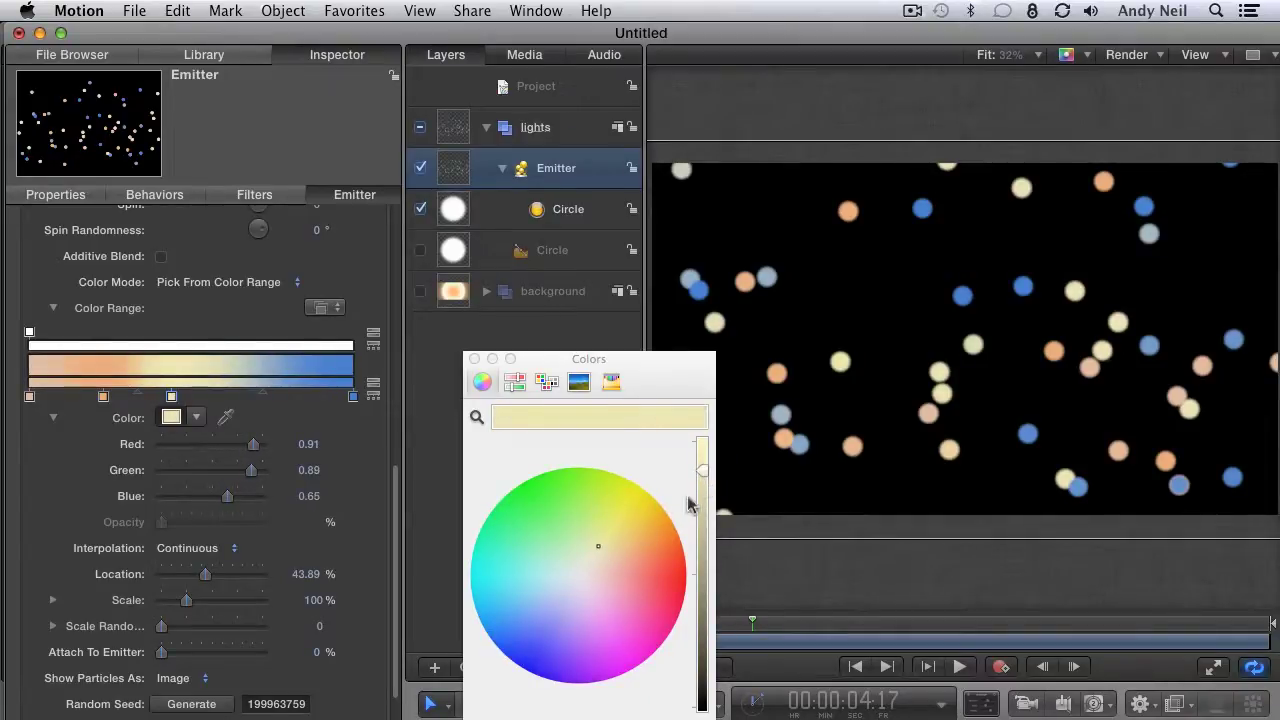
{"action": "left_click", "coordinate": [704, 468]}
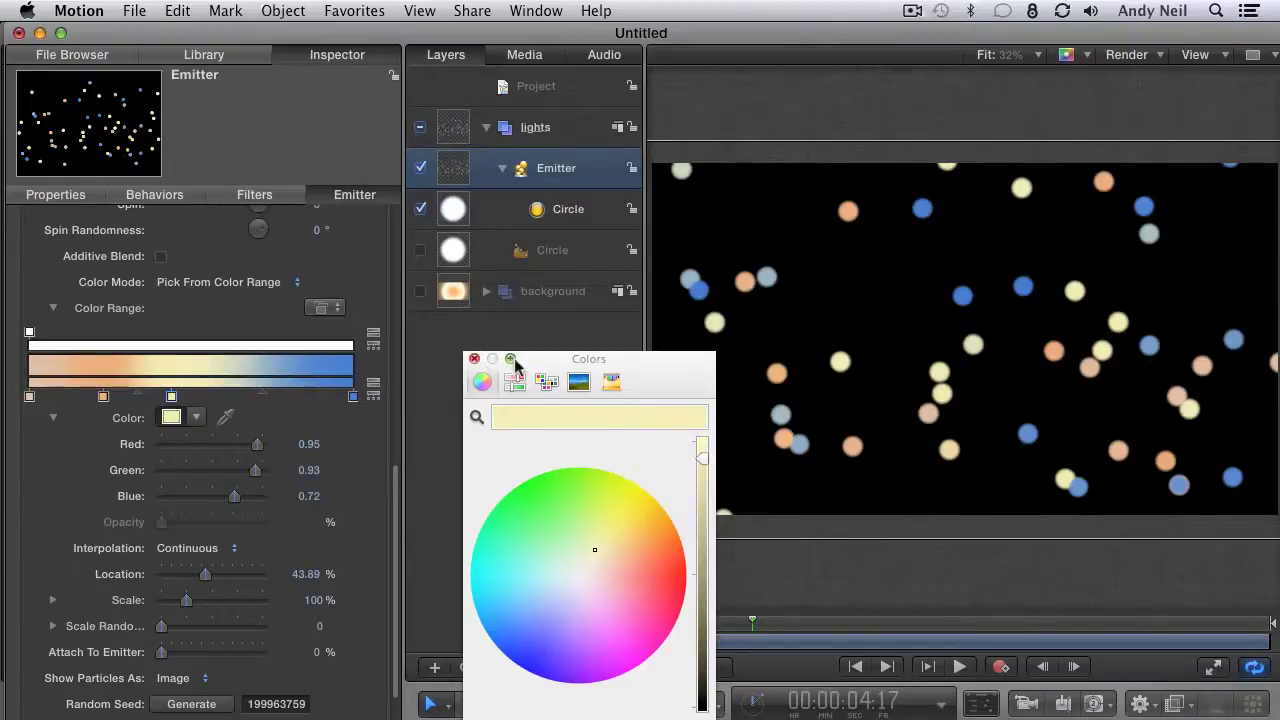
{"action": "left_click_drag", "start_coordinate": [551, 358], "coordinate": [490, 398]}
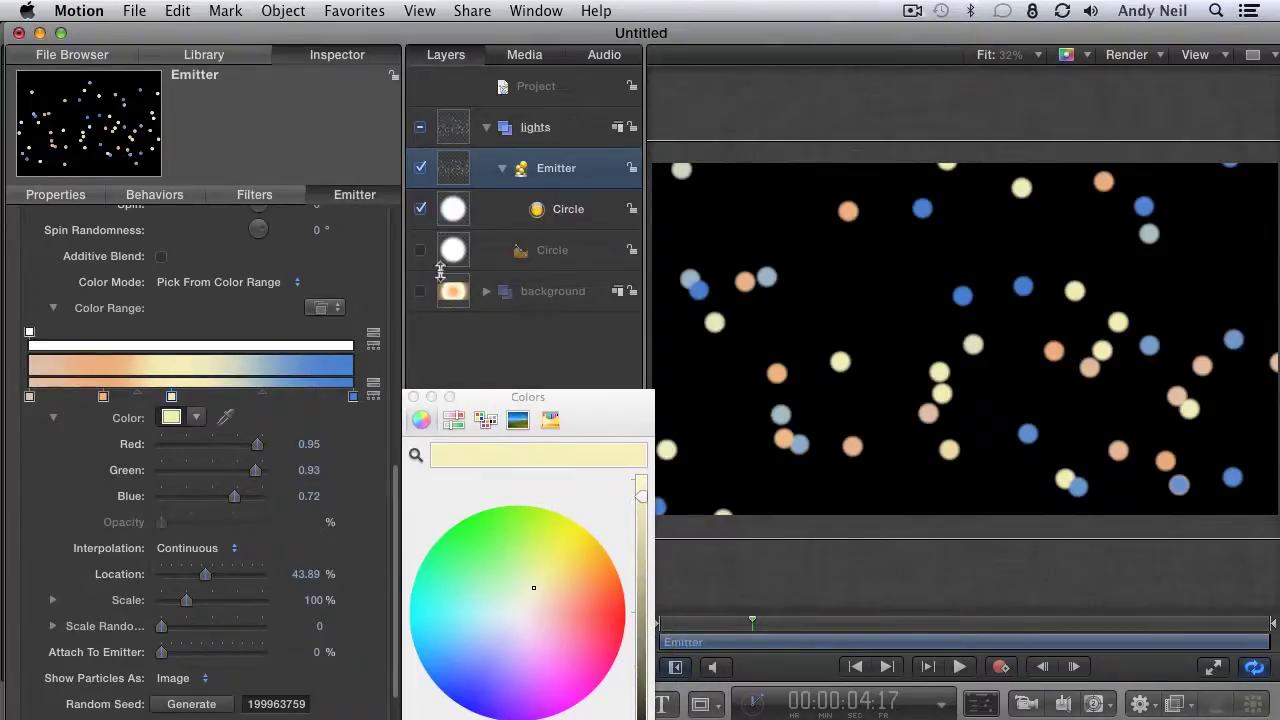
- With the background layer shown, set the emitter's Blend Mode to Screen
{"action": "left_click", "coordinate": [420, 291]}
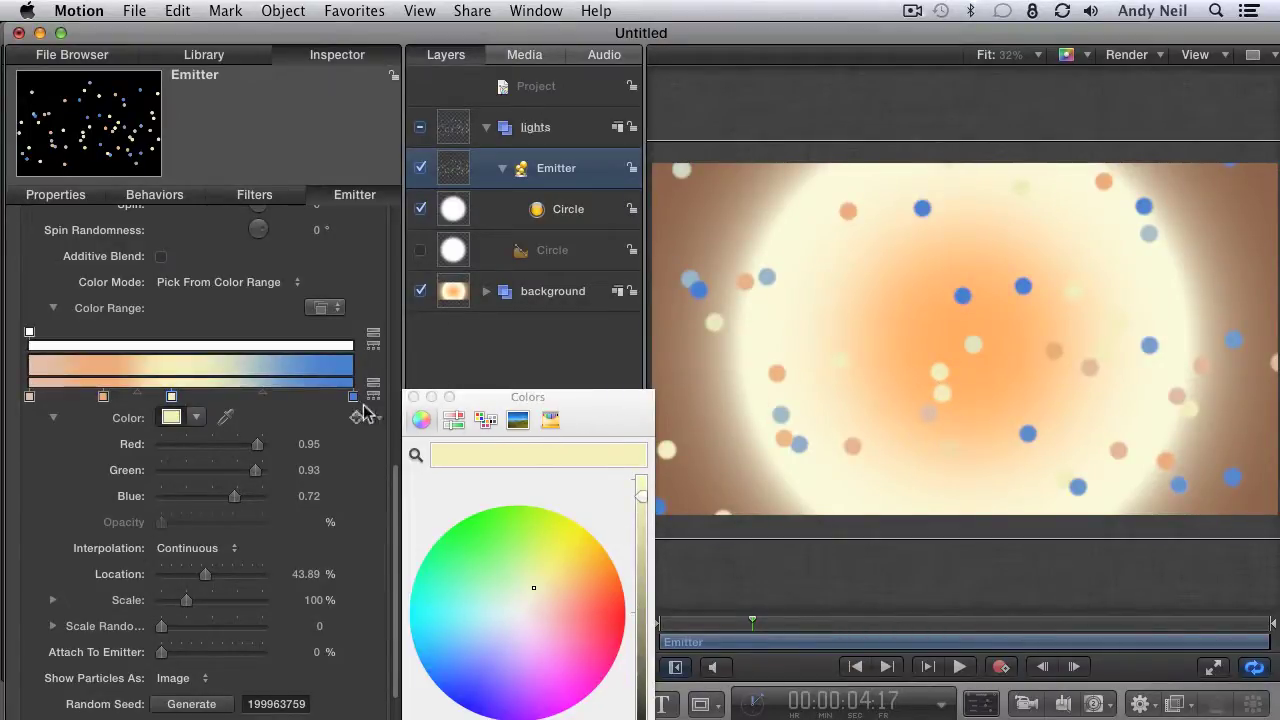
{"action": "left_click_drag", "start_coordinate": [481, 409], "coordinate": [475, 394]}
{"action": "left_click", "coordinate": [58, 200]}
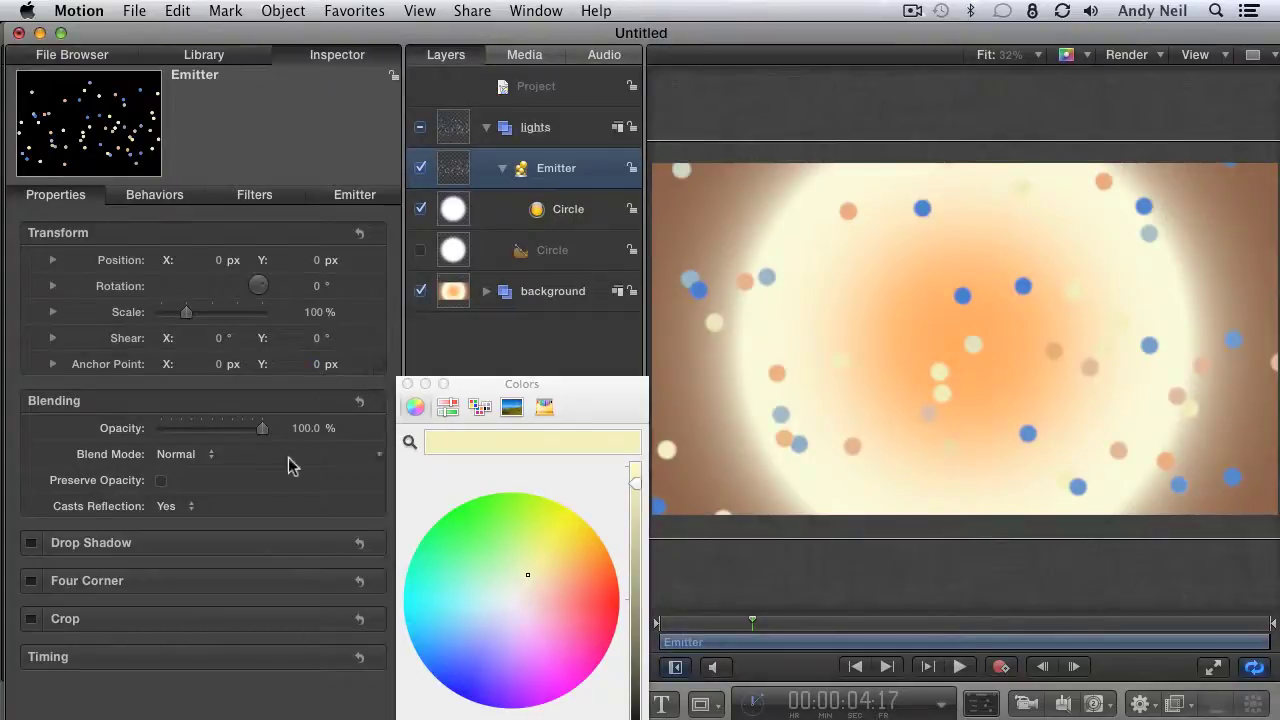
{"action": "left_click", "coordinate": [190, 454]}
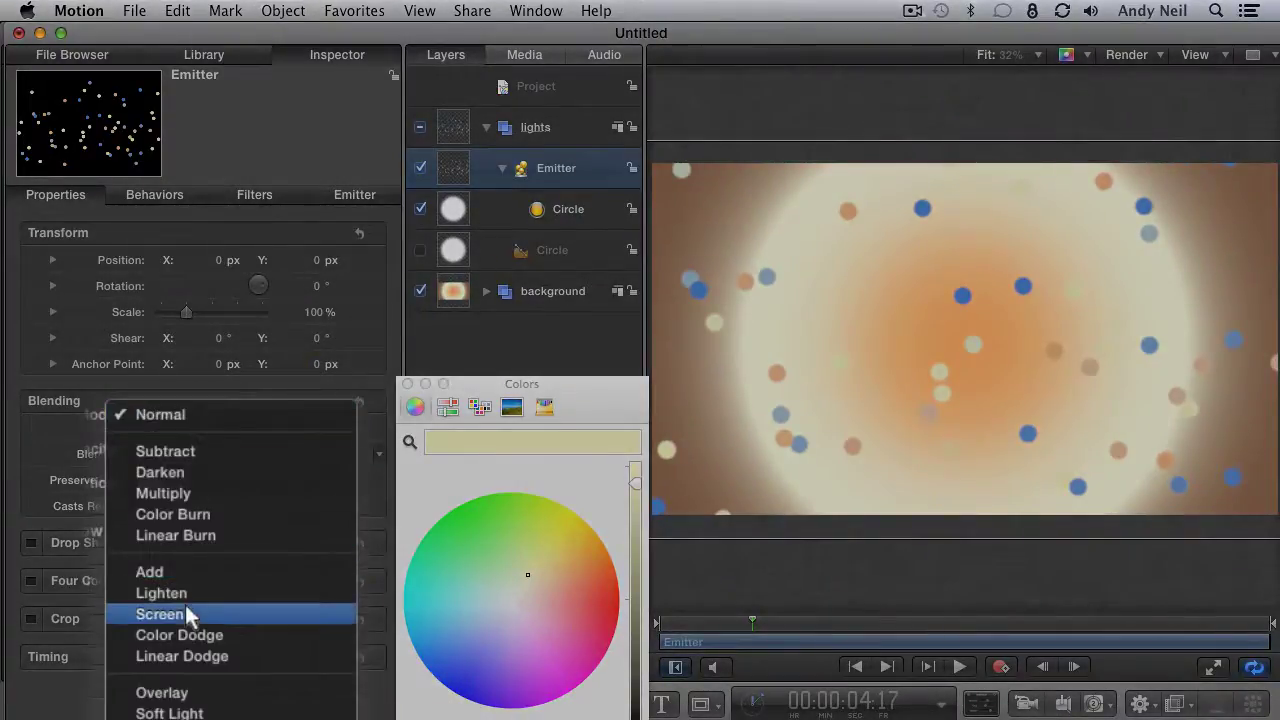
{"action": "left_click", "coordinate": [187, 614]}
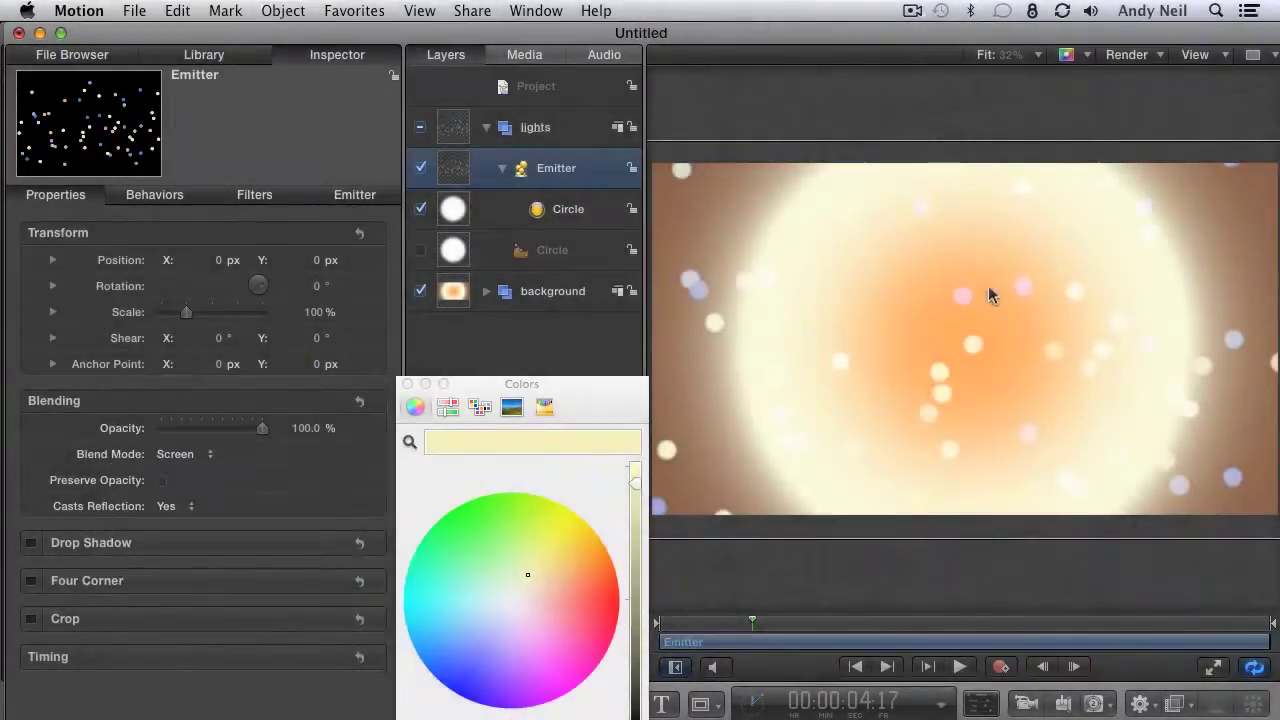
- Add a peach colour stop at about 72% and recolour the blue end stop peach
{"action": "left_click", "coordinate": [360, 200]}
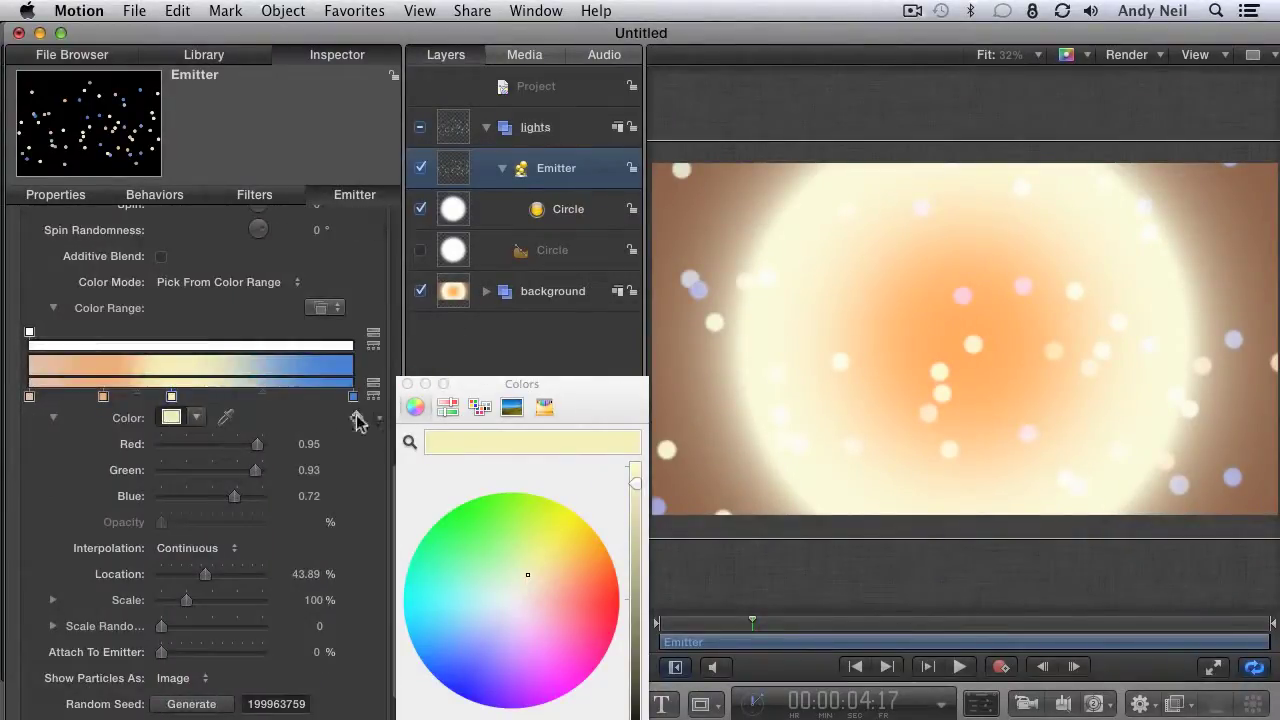
{"action": "left_click", "coordinate": [261, 396]}
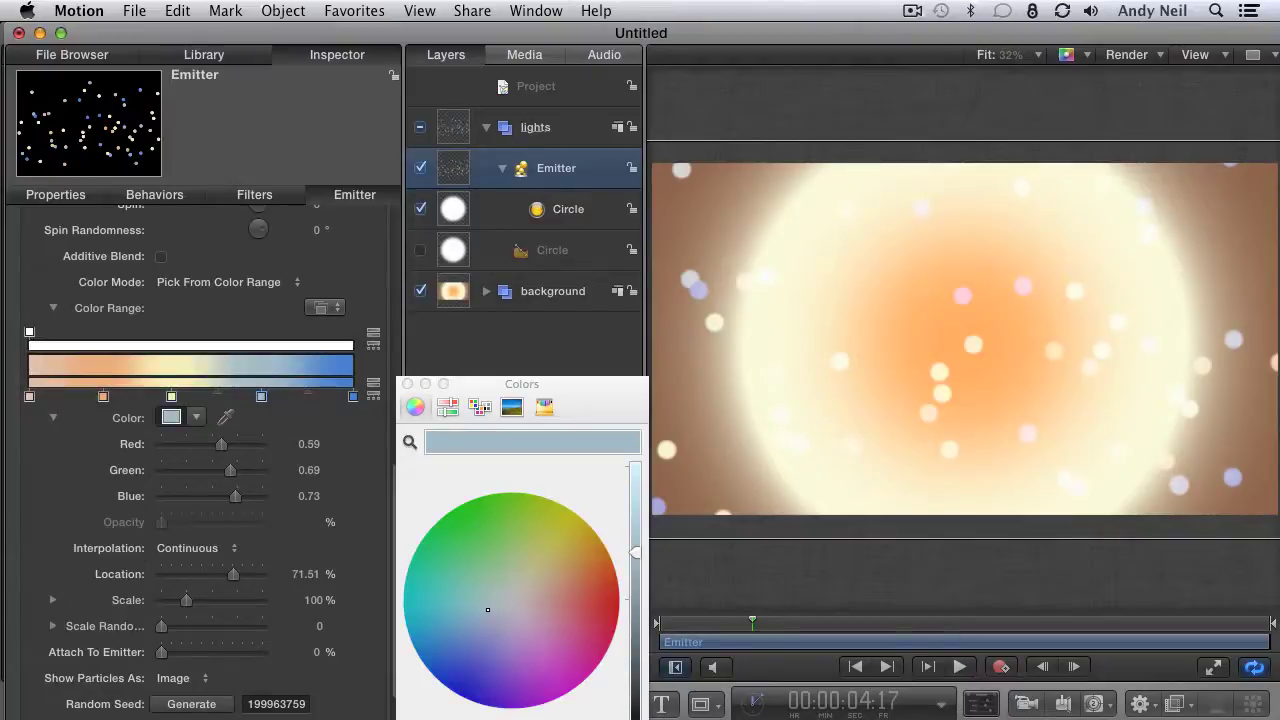
{"action": "left_click", "coordinate": [571, 577]}
{"action": "left_click", "coordinate": [351, 397]}
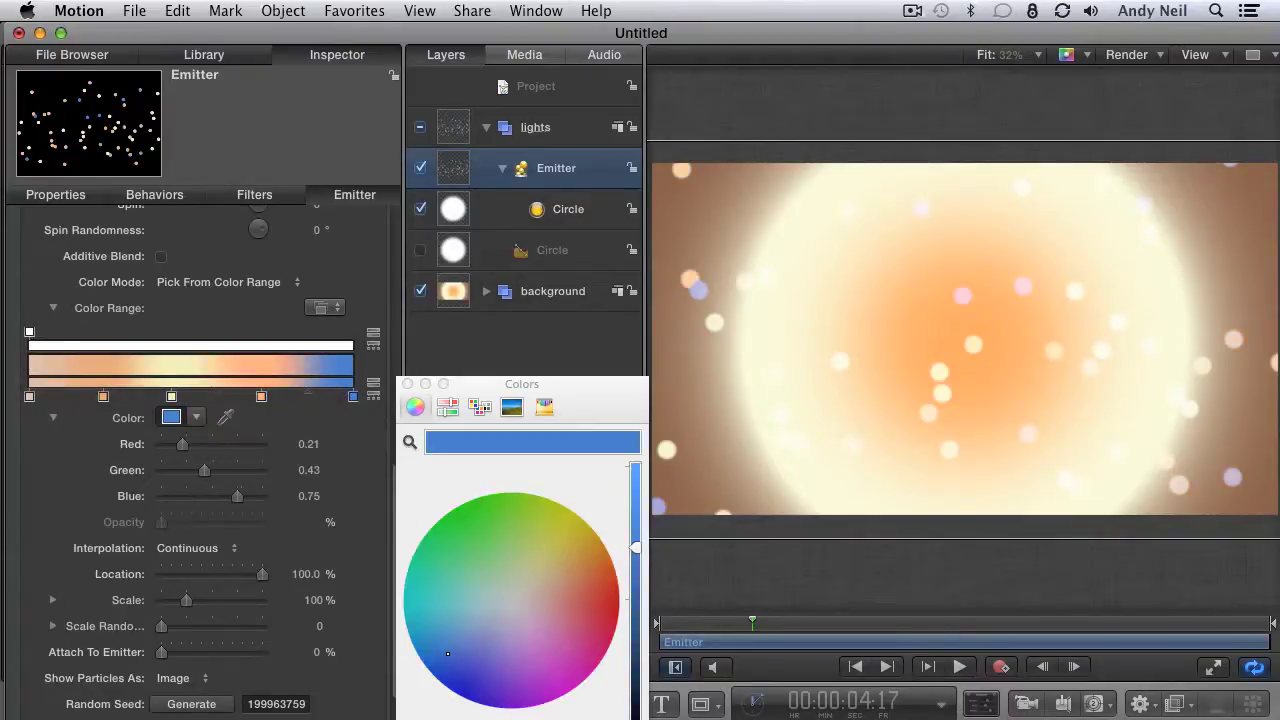
{"action": "left_click", "coordinate": [575, 577]}
- Shift the colour range midpoints left, hide the background, and move the peach stop to about 73%
{"action": "left_click", "coordinate": [260, 398]}
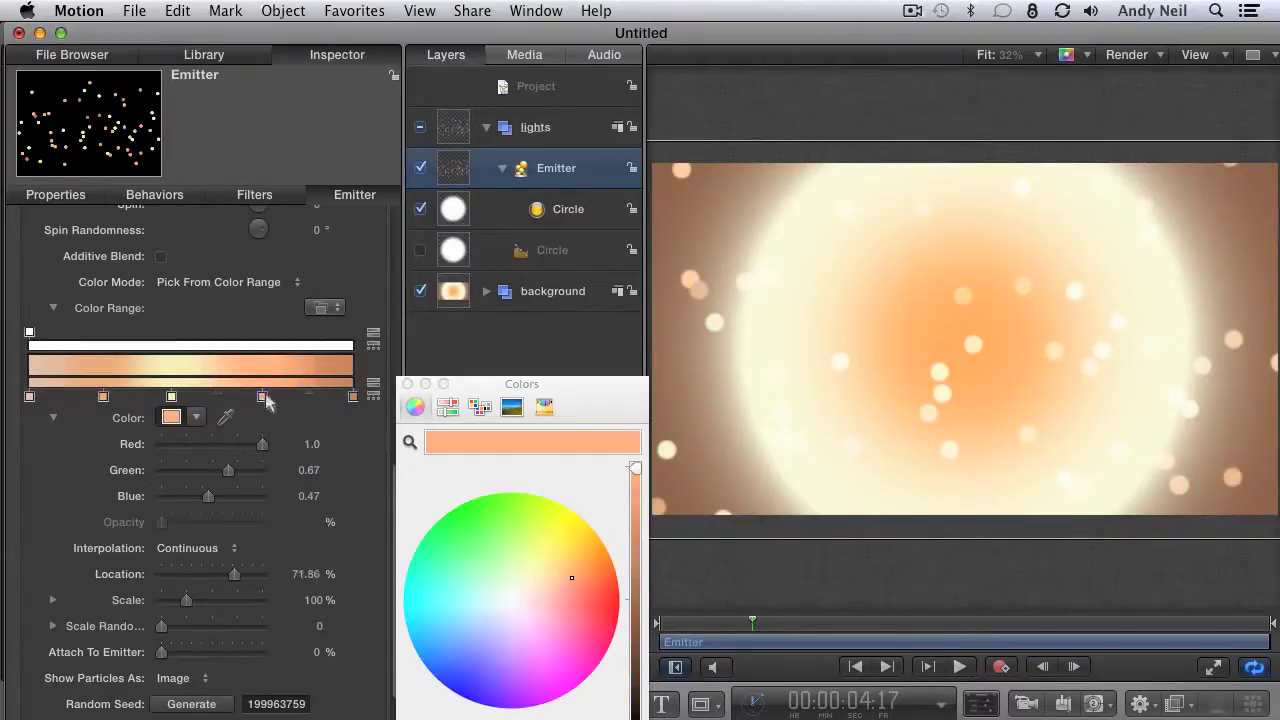
{"action": "left_click_drag", "start_coordinate": [307, 397], "coordinate": [299, 398]}
{"action": "left_click", "coordinate": [173, 397]}
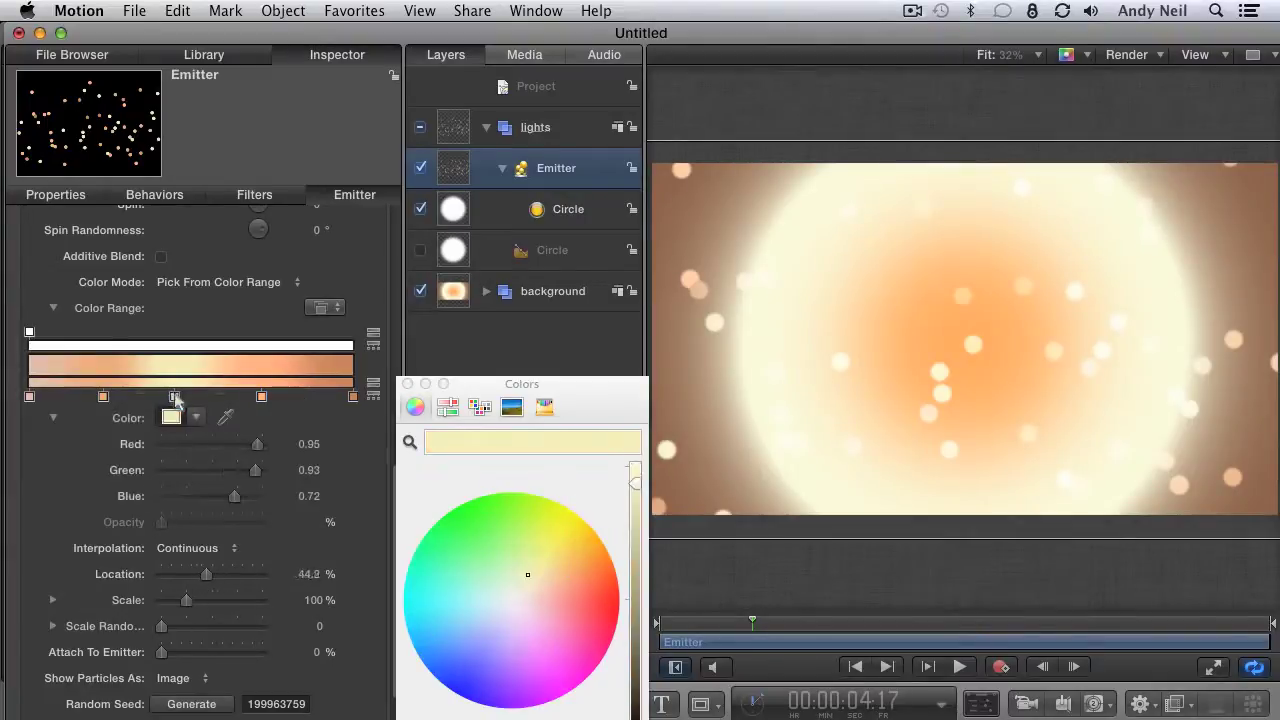
{"action": "left_click", "coordinate": [229, 391]}
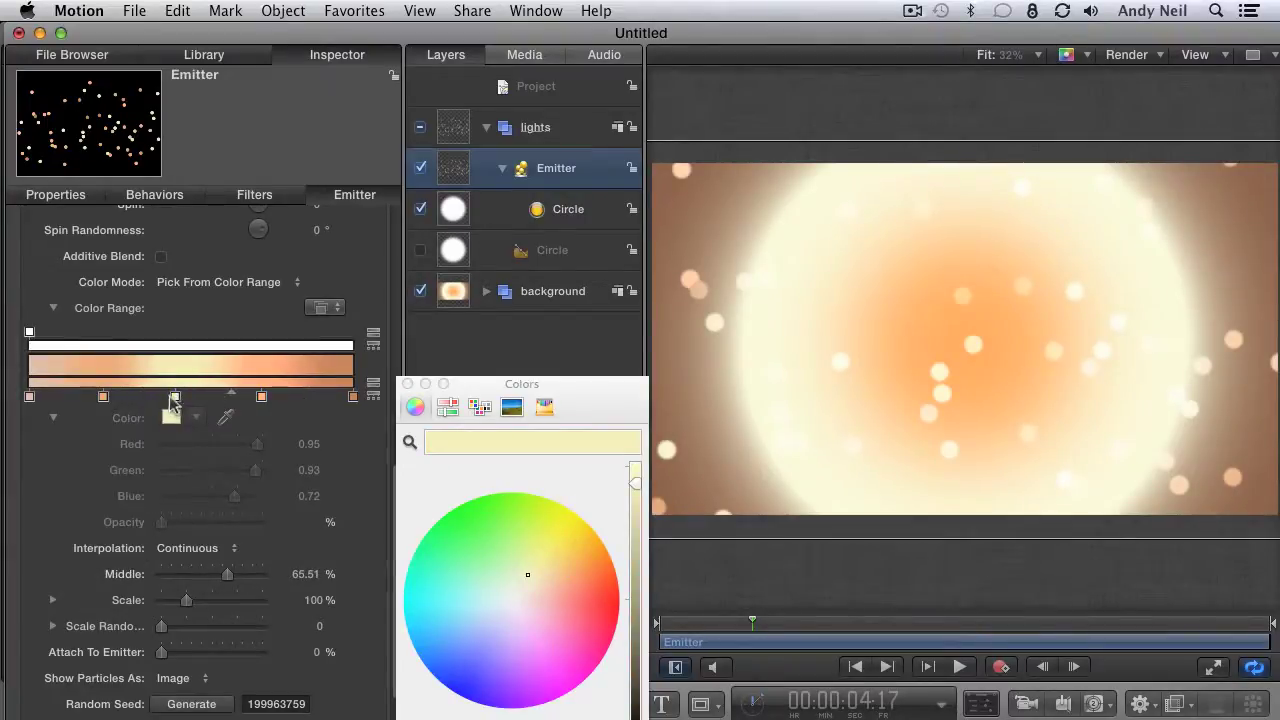
{"action": "left_click_drag", "start_coordinate": [139, 392], "coordinate": [126, 402]}
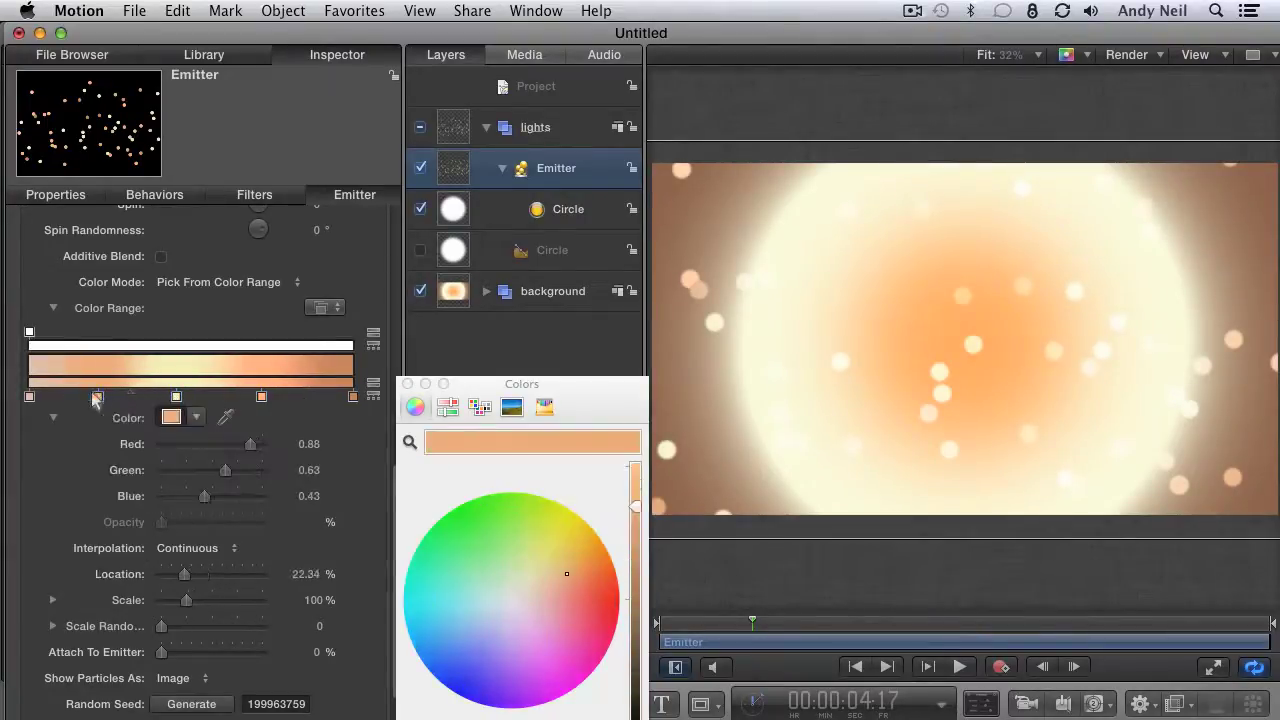
{"action": "left_click_drag", "start_coordinate": [130, 392], "coordinate": [122, 398]}
{"action": "left_click", "coordinate": [421, 291]}
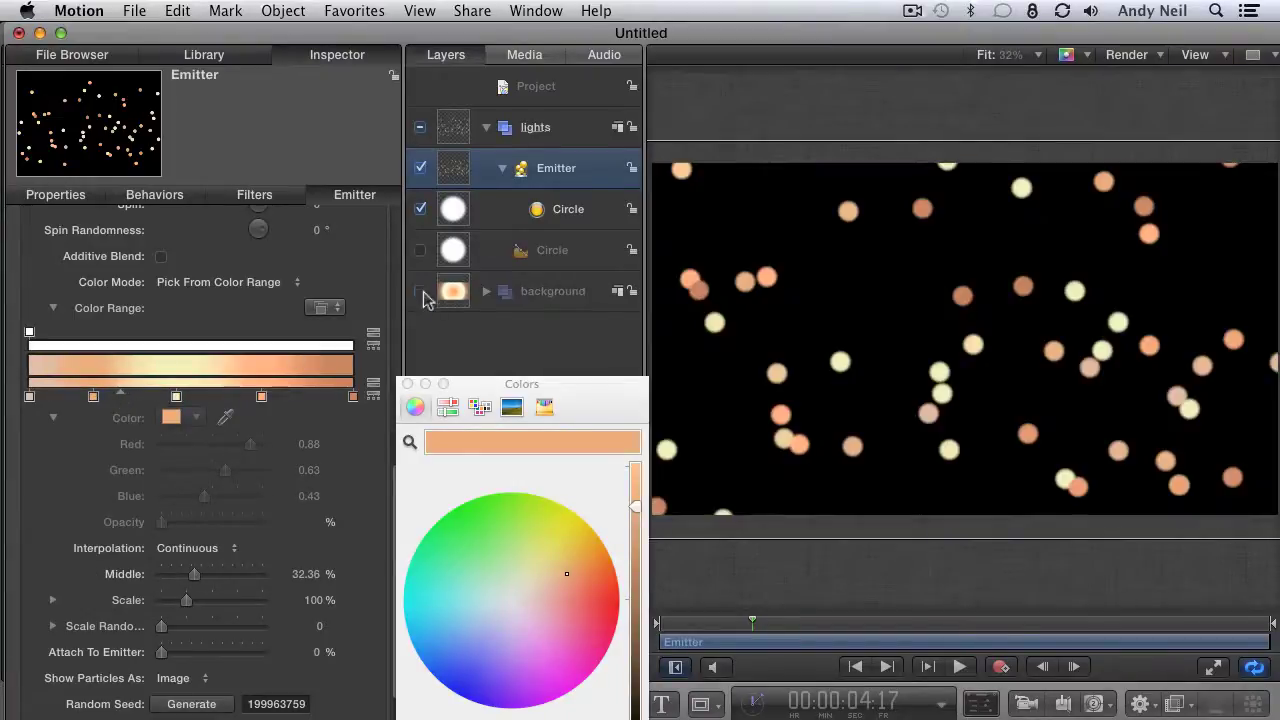
{"action": "left_click_drag", "start_coordinate": [259, 398], "coordinate": [270, 399]}
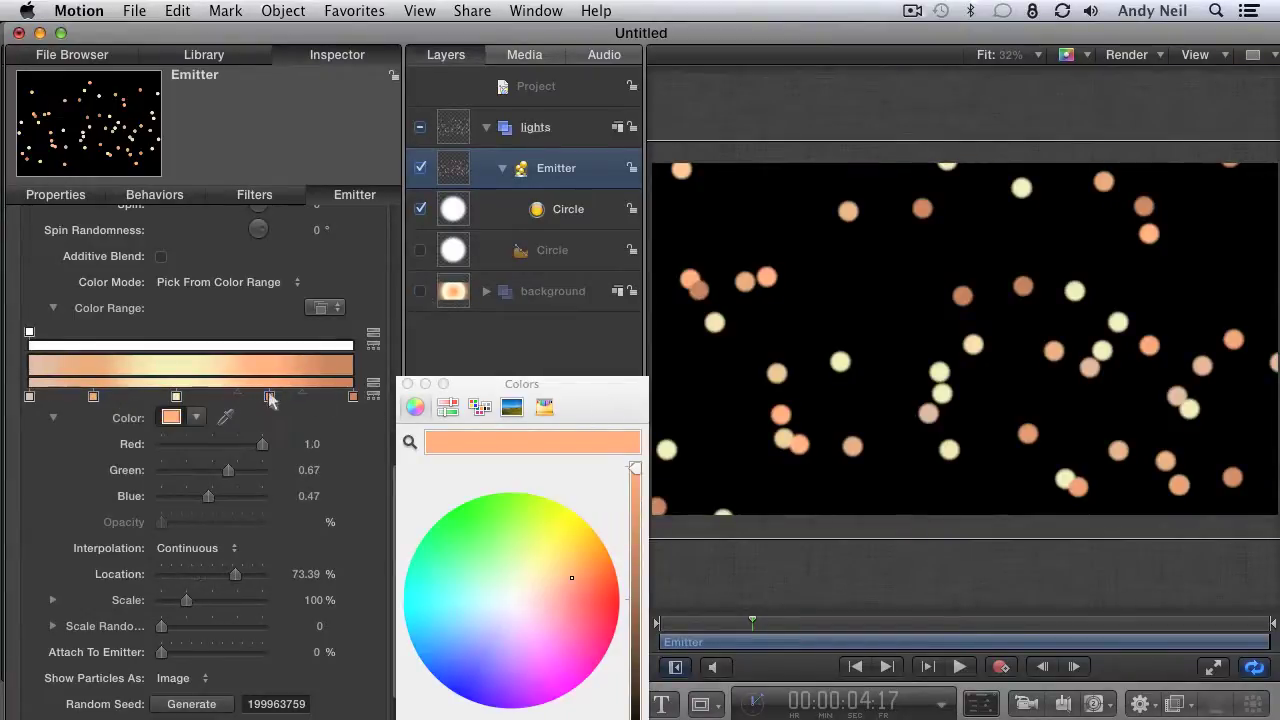
- Check the peach end stop, preview later frames of the warm particles, and close the Colors window
{"action": "left_click", "coordinate": [352, 397]}
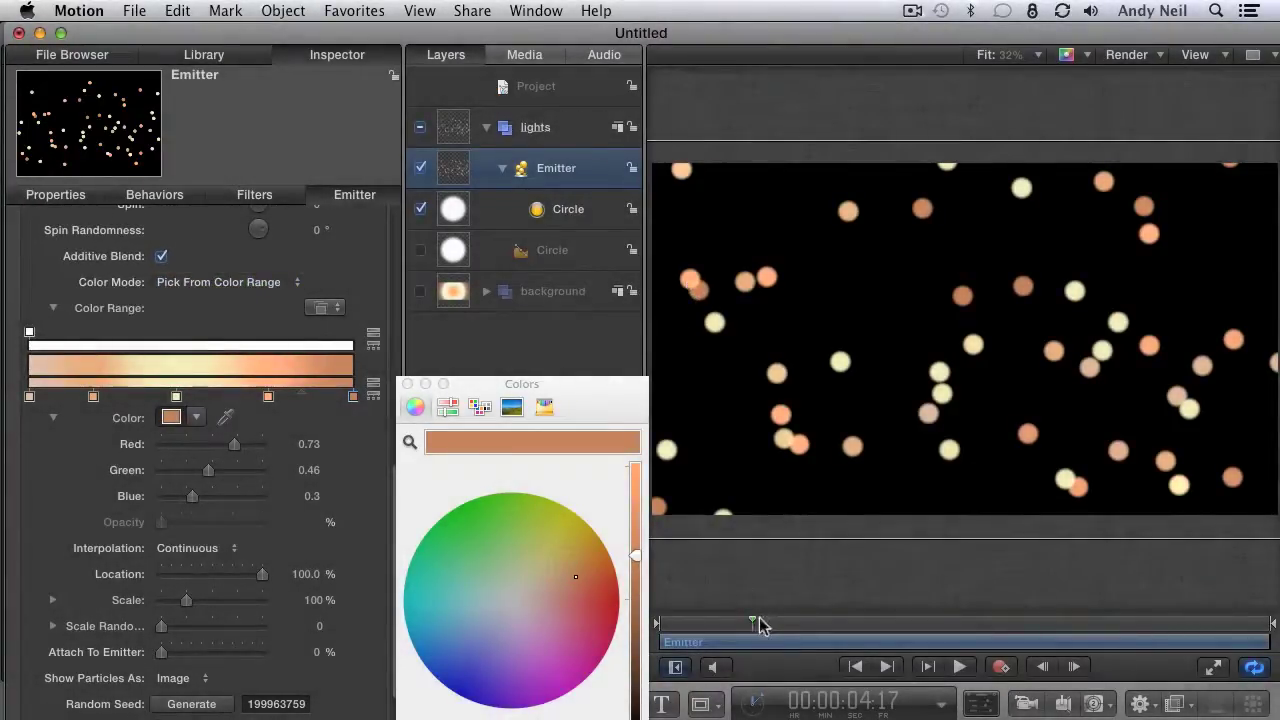
{"action": "mouse_move", "coordinate": [756, 621]}
{"action": "left_mouse_down"}
{"action": "mouse_move", "coordinate": [774, 620]}
{"action": "mouse_move", "coordinate": [758, 623]}
{"action": "left_mouse_up"}
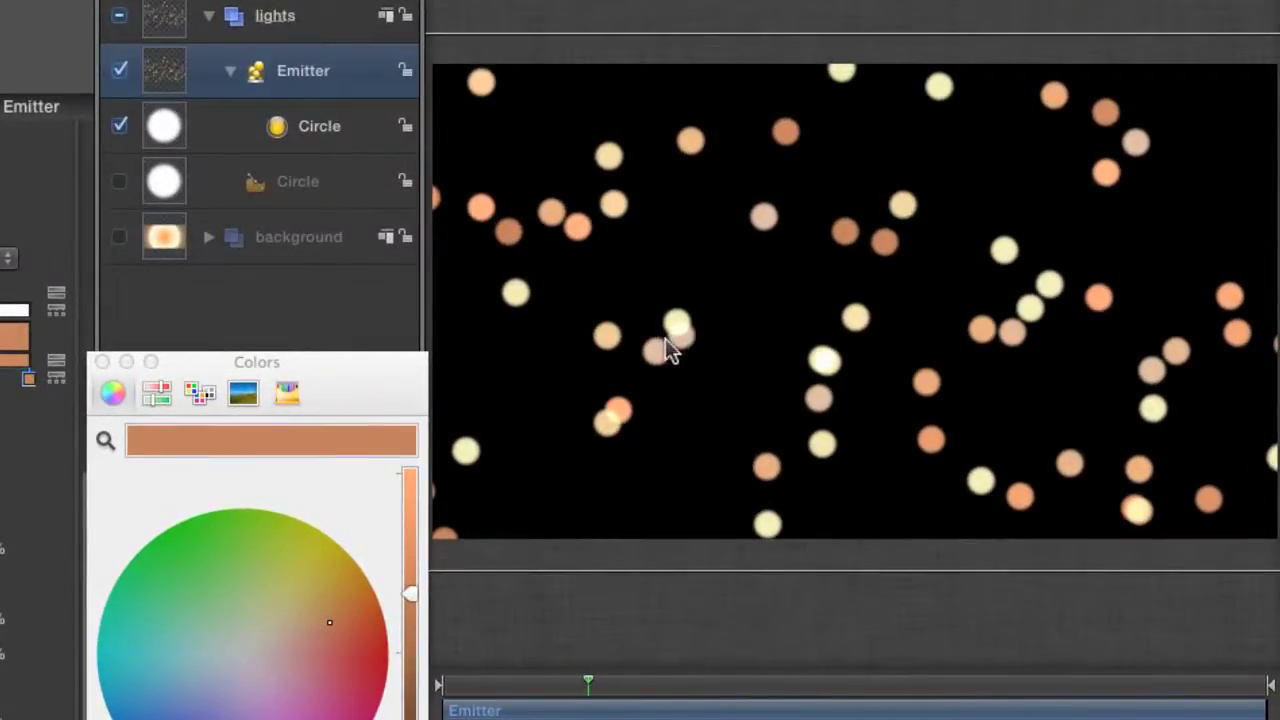
{"action": "left_click", "coordinate": [623, 690]}
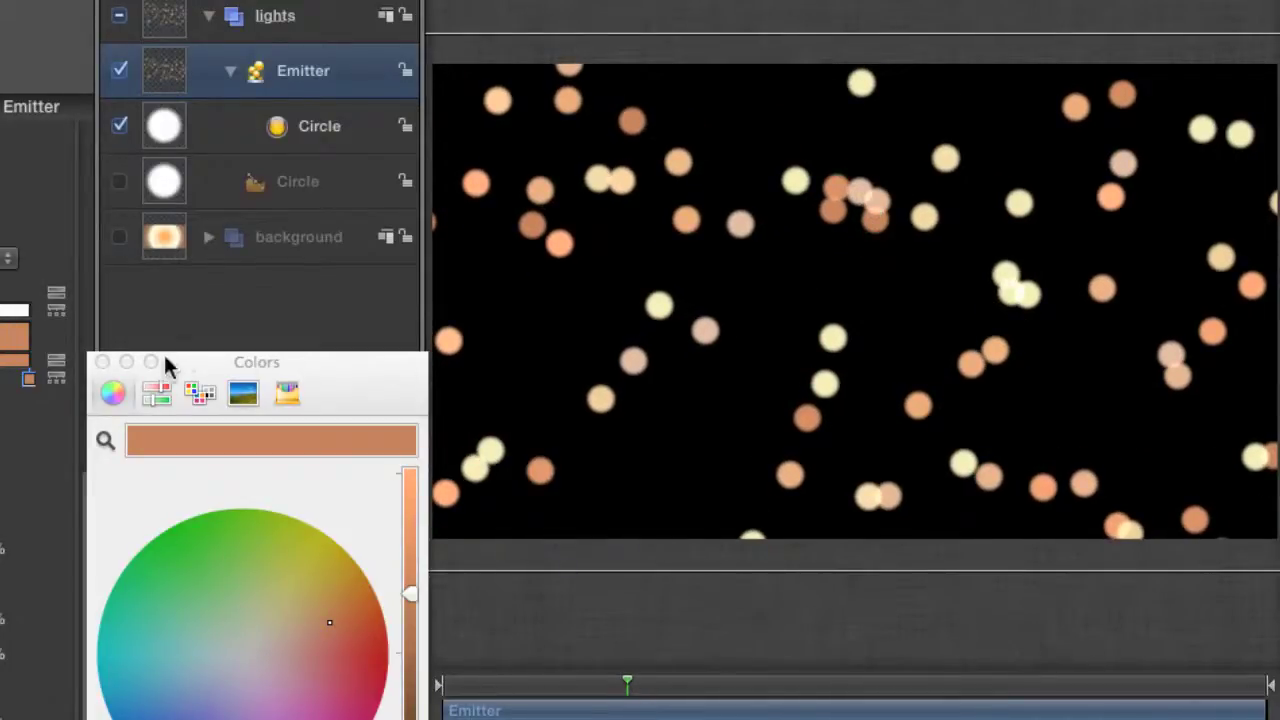
{"action": "left_click", "coordinate": [102, 362]}
{"action": "mouse_move", "coordinate": [626, 690]}
{"action": "left_mouse_down"}
{"action": "mouse_move", "coordinate": [680, 688]}
{"action": "mouse_move", "coordinate": [643, 698]}
{"action": "left_mouse_up"}
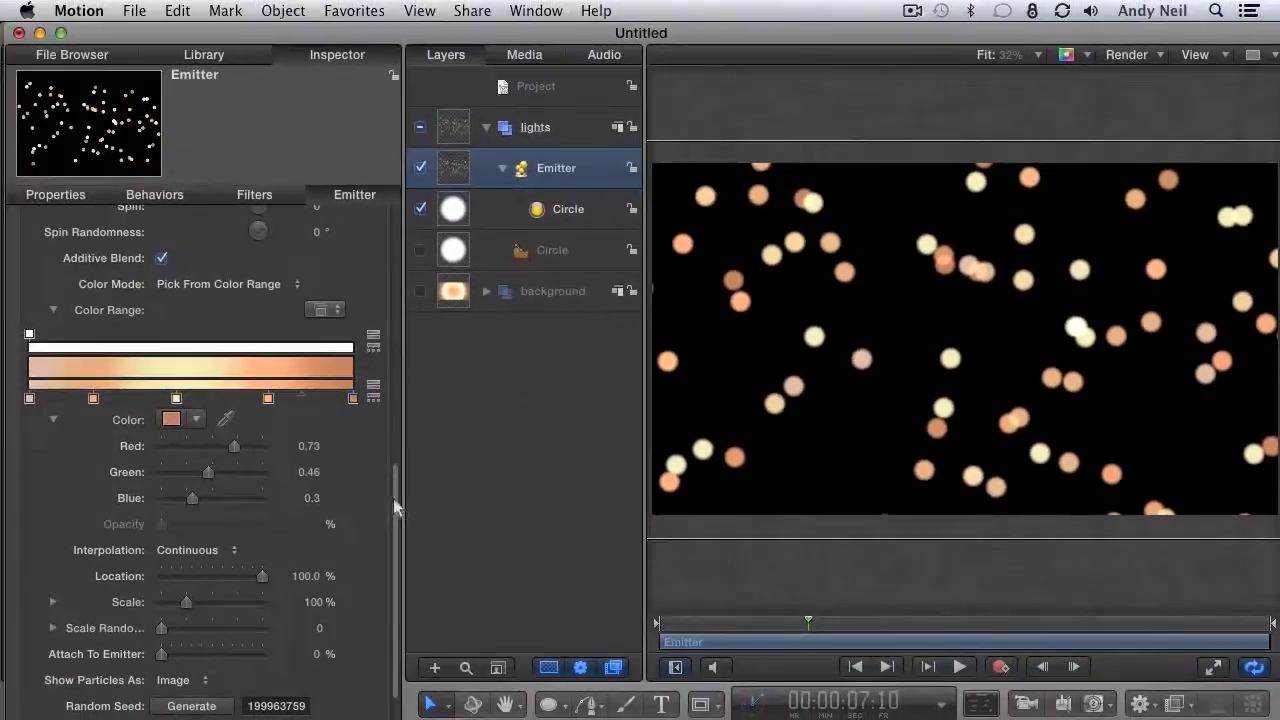
- Add three opacity stops to the colour range at about 22%, 69% and the very end
{"action": "left_click_drag", "start_coordinate": [393, 498], "coordinate": [376, 457]}
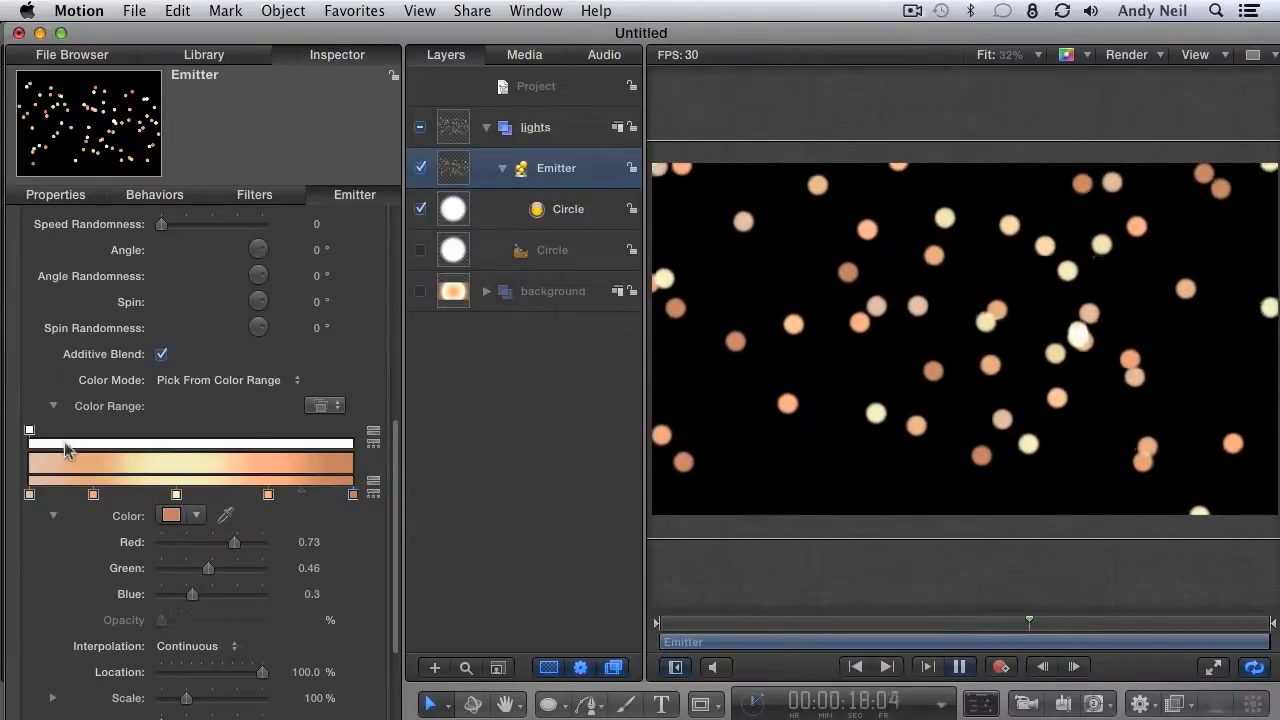
{"action": "key", "text": "space"}
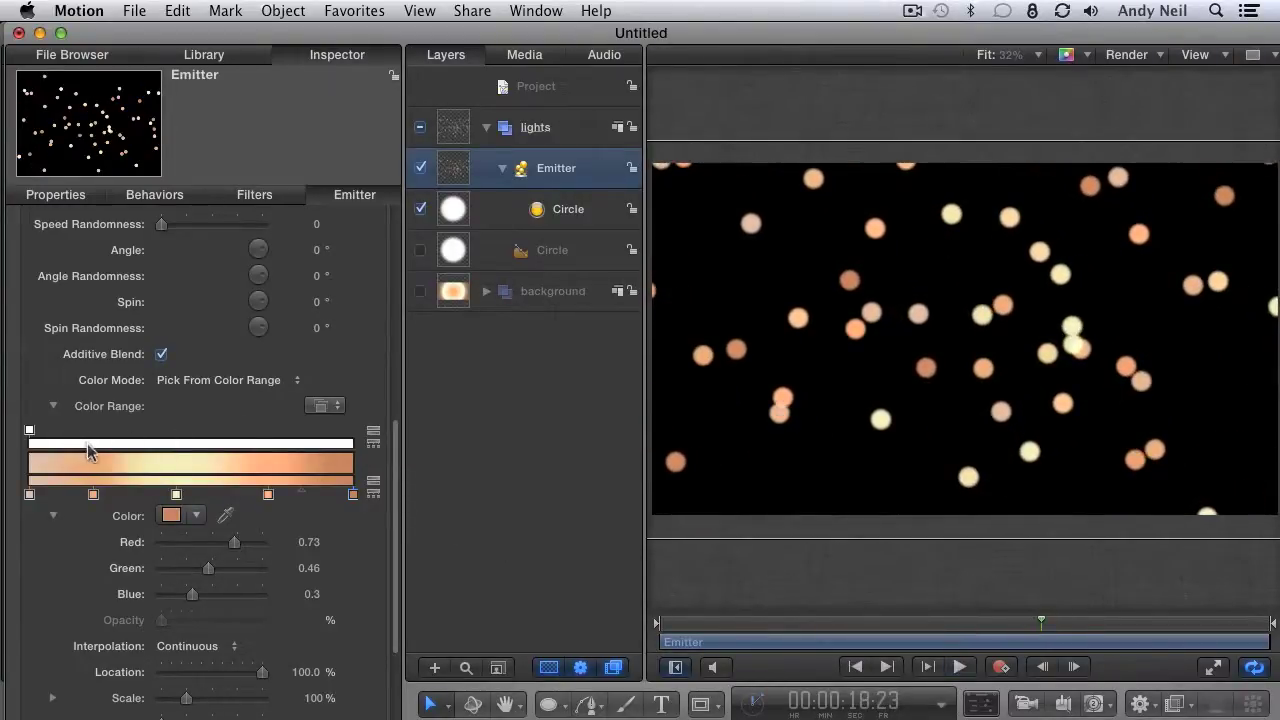
{"action": "left_click", "coordinate": [96, 448]}
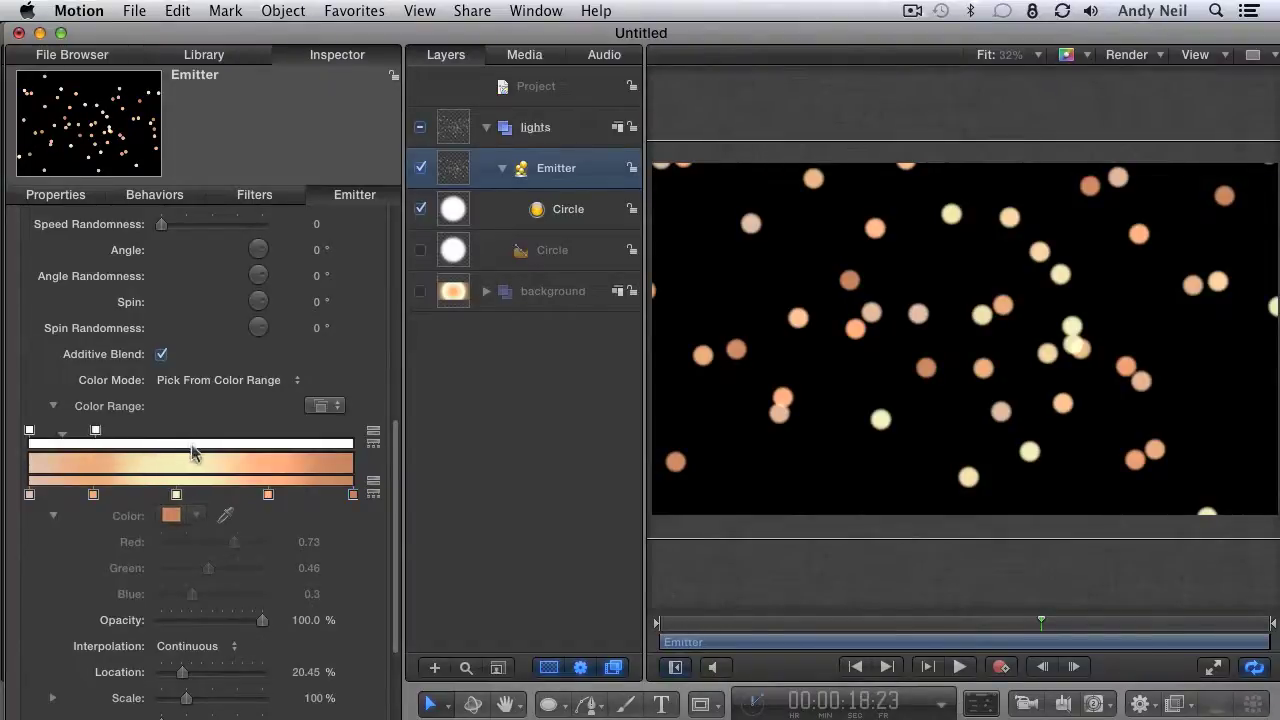
{"action": "left_click", "coordinate": [192, 448]}
{"action": "left_click", "coordinate": [301, 448]}
{"action": "left_click_drag", "start_coordinate": [339, 430], "coordinate": [353, 430]}
{"action": "left_click_drag", "start_coordinate": [199, 436], "coordinate": [253, 438]}
{"action": "left_click_drag", "start_coordinate": [106, 427], "coordinate": [114, 432]}
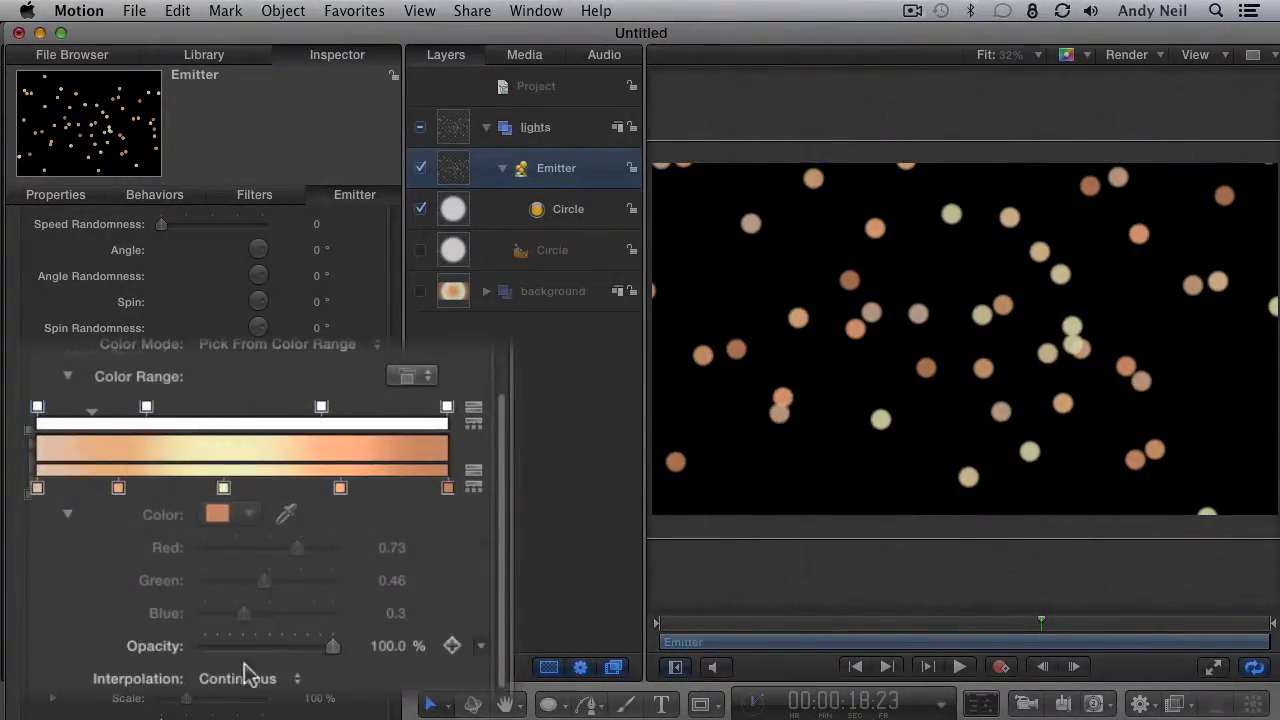
- Make the colour range's start and end fully transparent, then preview the fading particles
{"action": "left_click_drag", "start_coordinate": [340, 657], "coordinate": [206, 652]}
{"action": "left_click", "coordinate": [455, 402]}
{"action": "left_click_drag", "start_coordinate": [338, 650], "coordinate": [200, 650]}
{"action": "left_click_drag", "start_coordinate": [322, 406], "coordinate": [292, 407]}
{"action": "left_click", "coordinate": [148, 407]}
{"action": "key", "text": "space"}
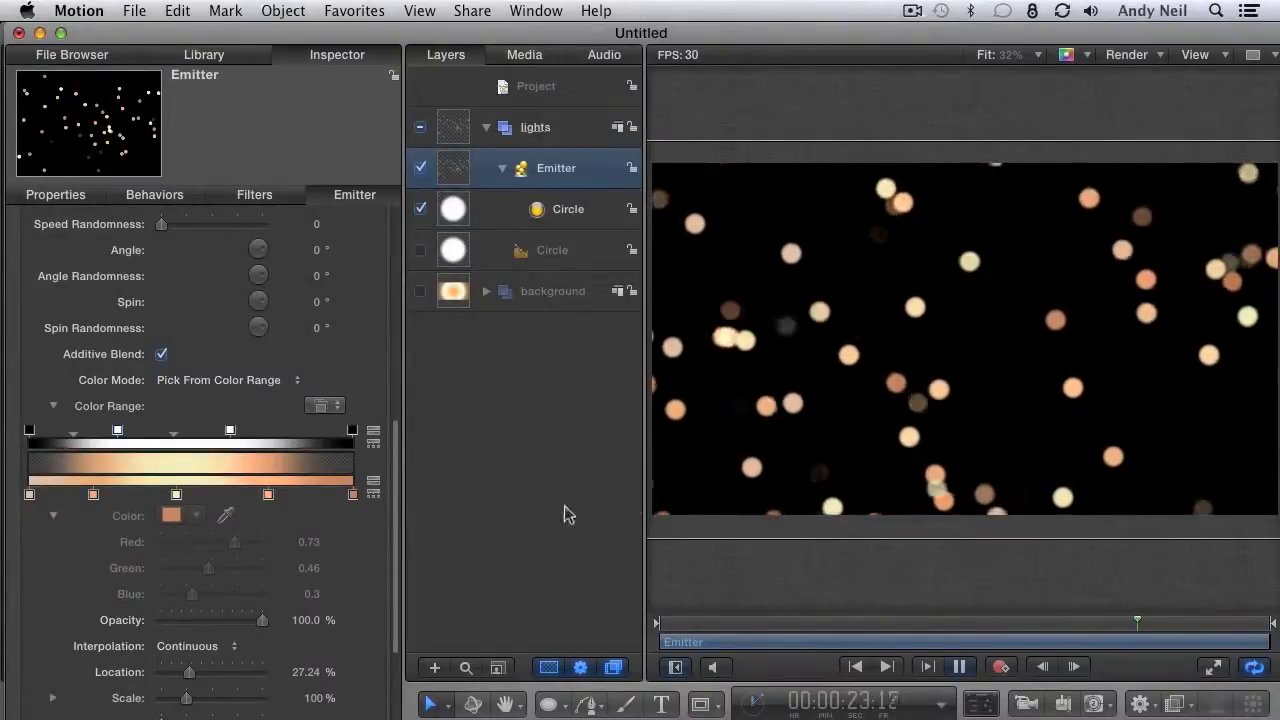
{"action": "left_click_drag", "start_coordinate": [393, 520], "coordinate": [399, 296]}
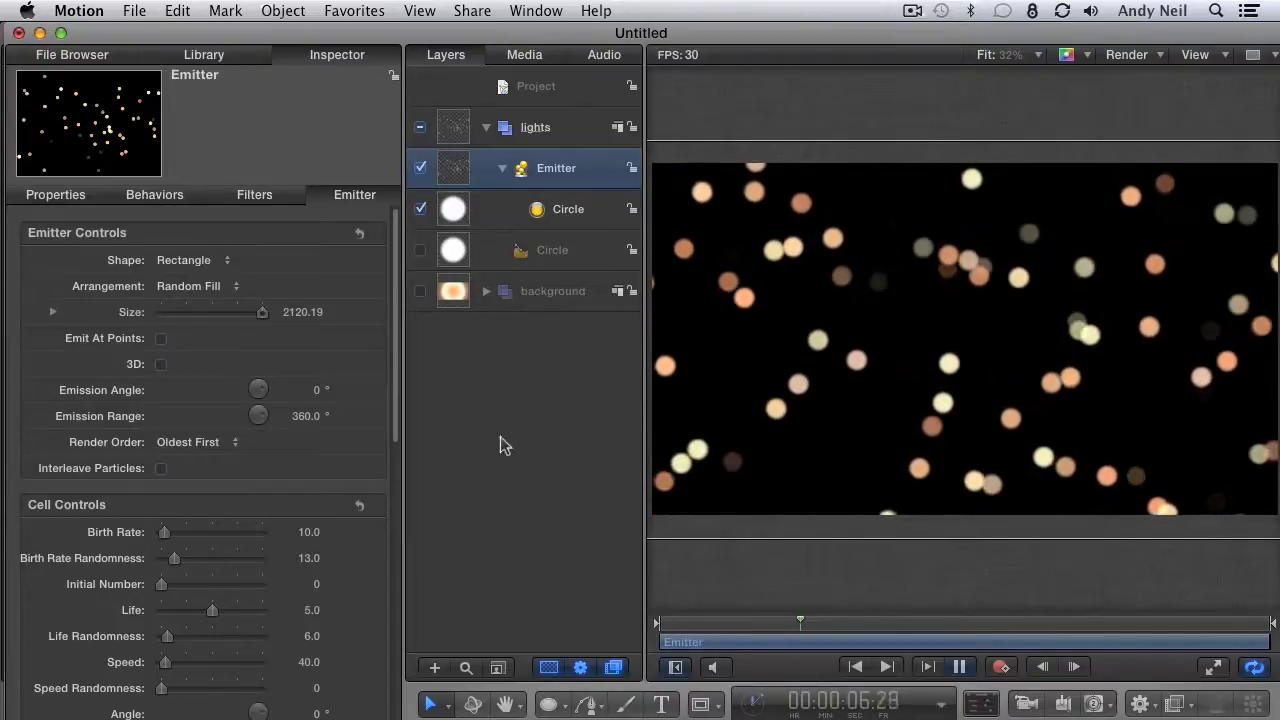
- Duplicate the Circle particle cell with Cmd+D and rename the copy 'medium copy'
{"action": "key", "text": "space"}
{"action": "left_click", "coordinate": [550, 224]}
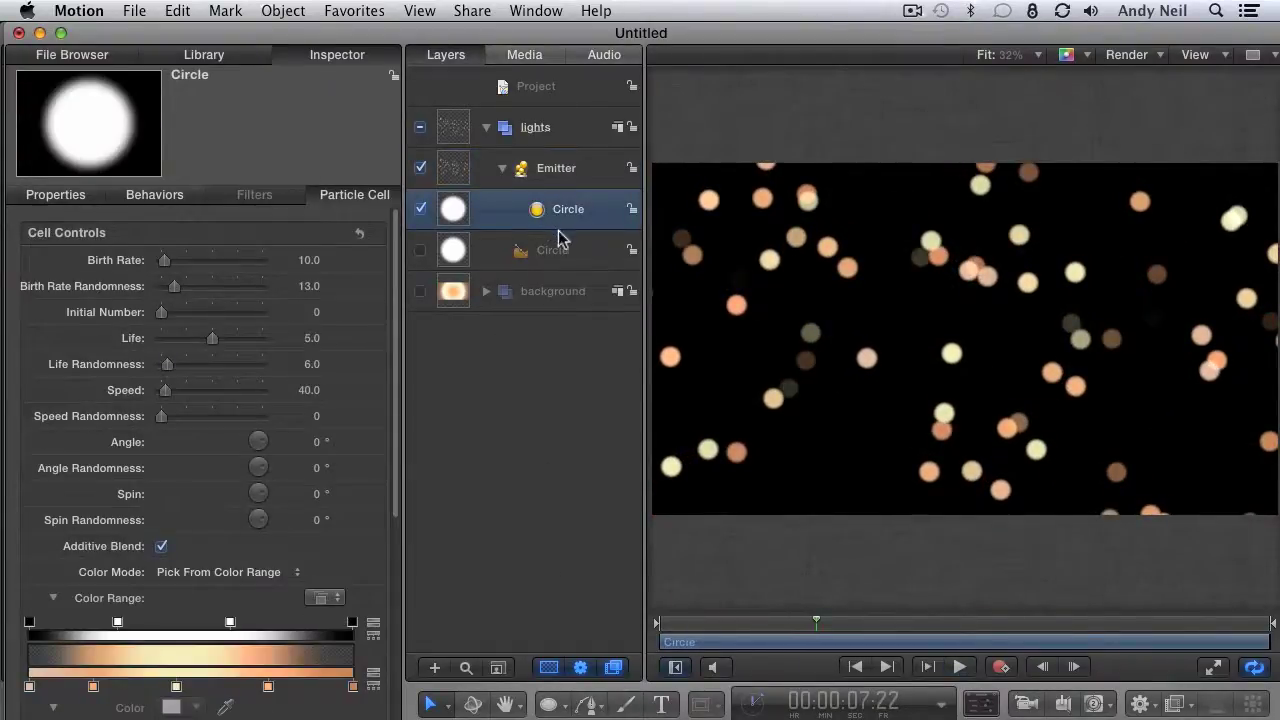
{"action": "key", "text": "super+d"}
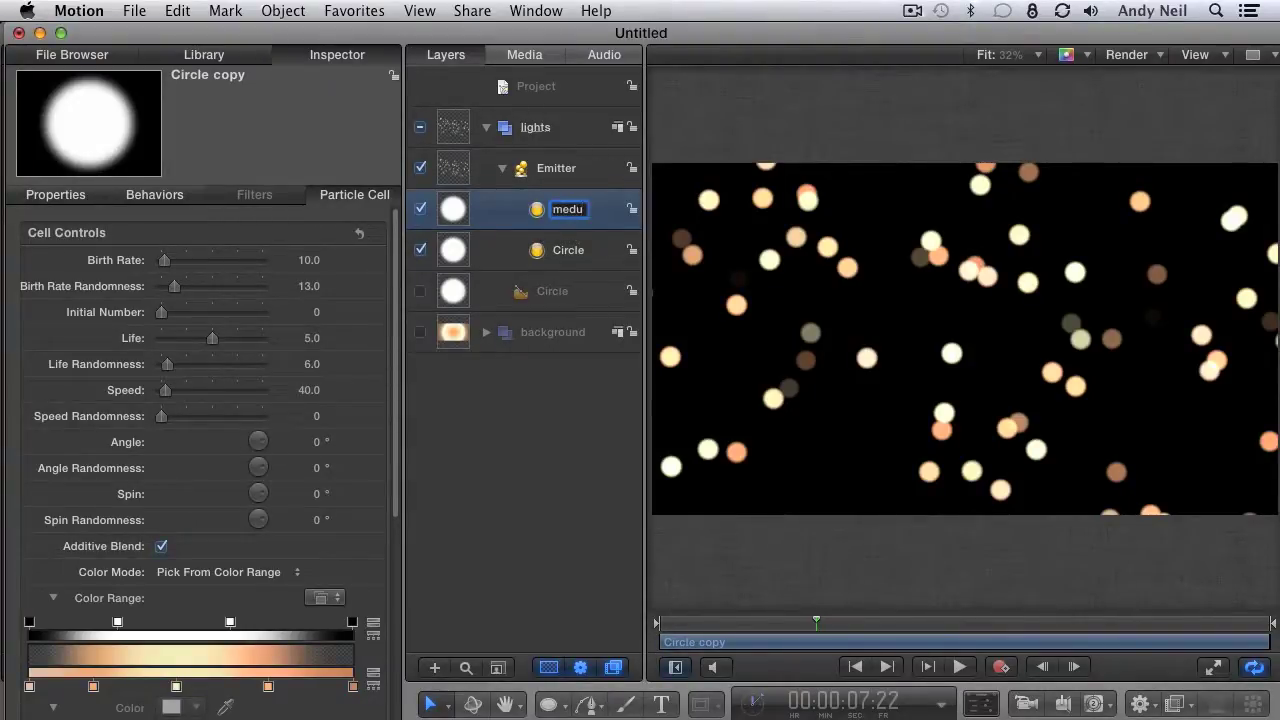
{"action": "type", "text": "edium"}
{"action": "key", "text": "Return"}
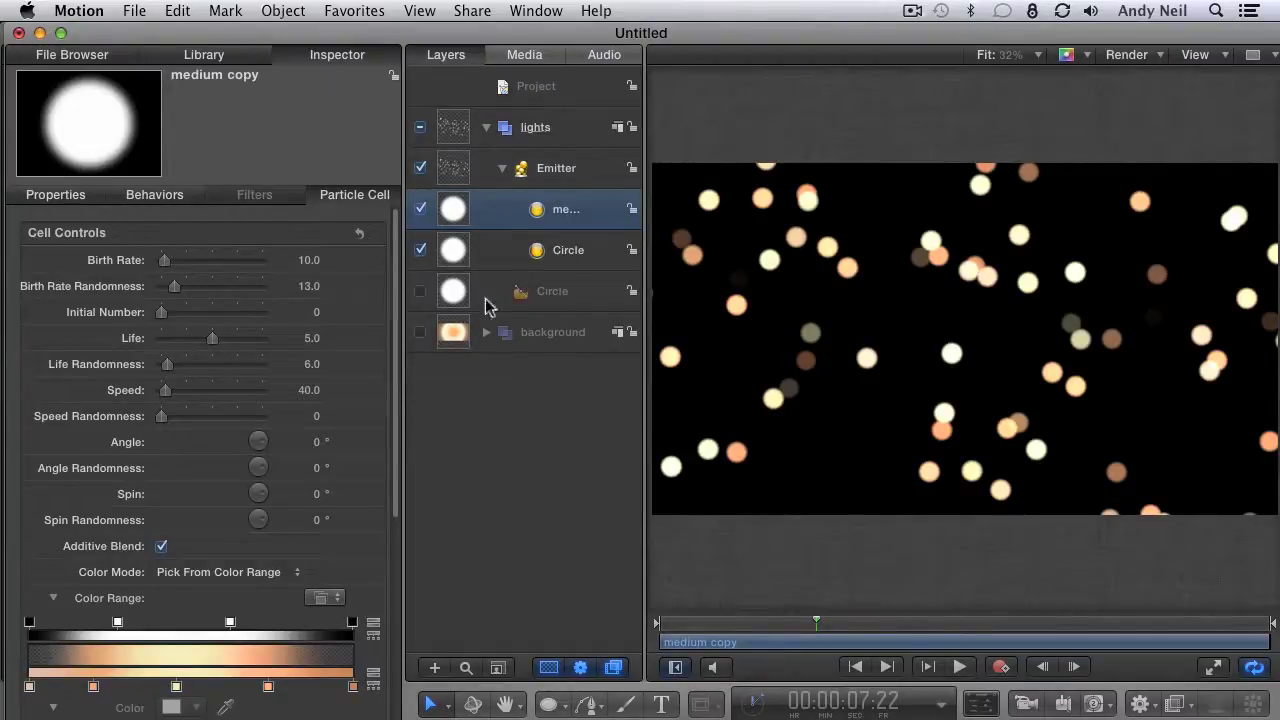
{"action": "left_click", "coordinate": [574, 257]}
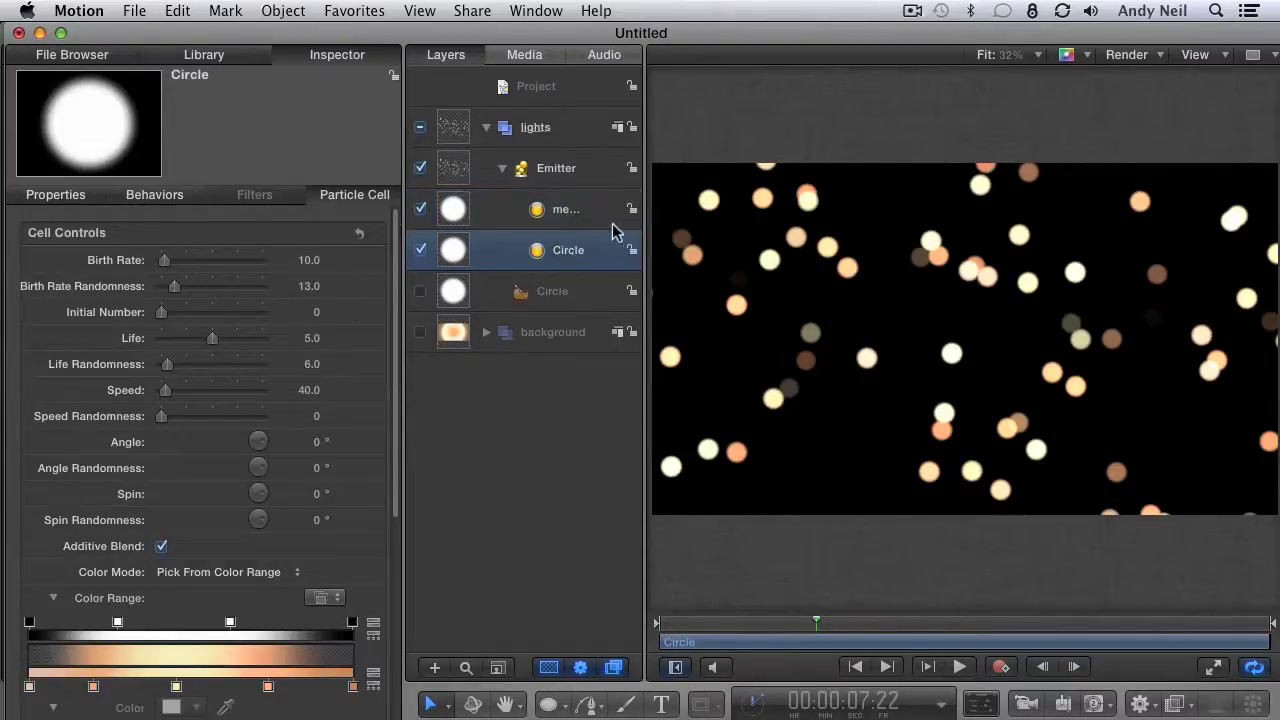
{"action": "left_click", "coordinate": [583, 220]}
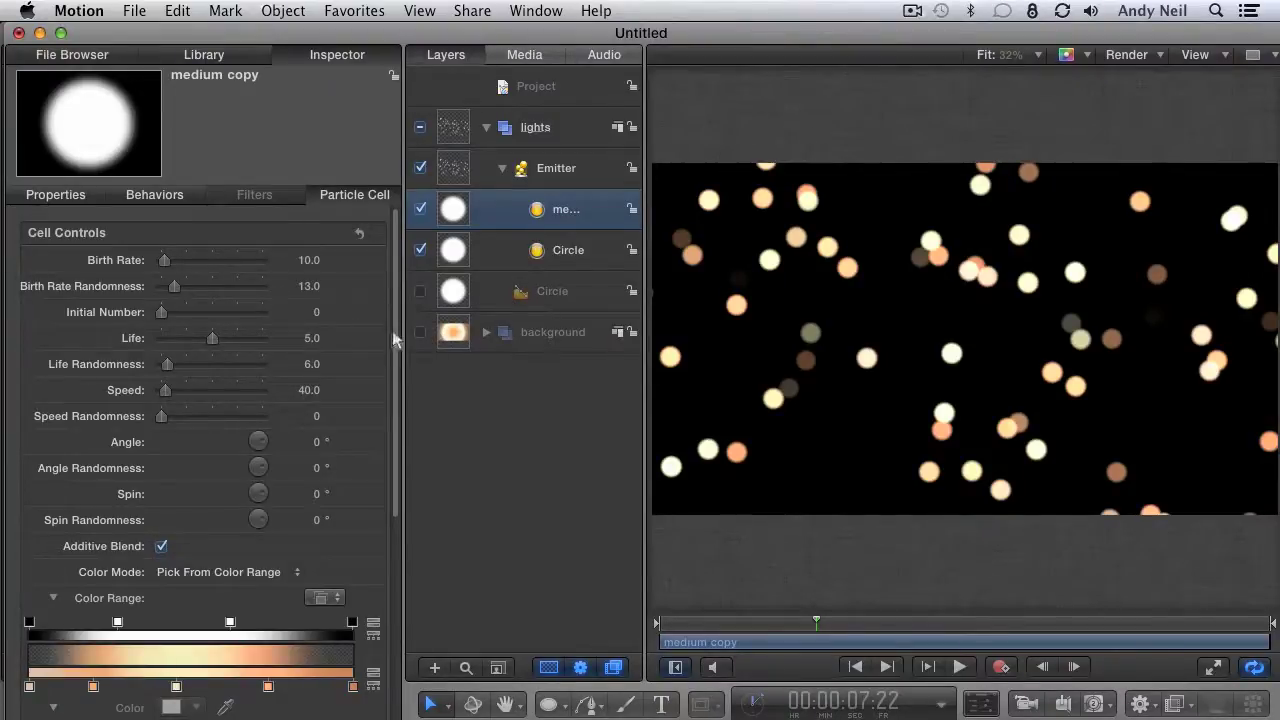
- Scale the medium copy particles up to 391%
{"action": "left_click_drag", "start_coordinate": [395, 340], "coordinate": [400, 555]}
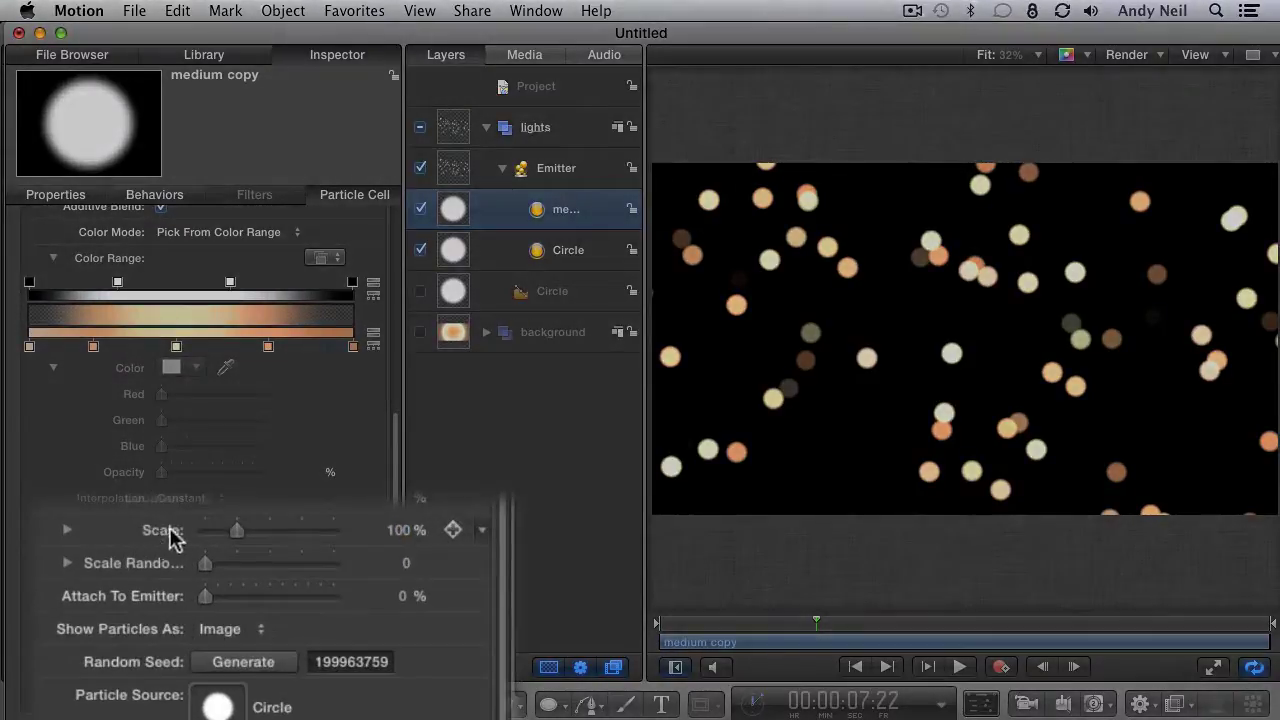
{"action": "left_click_drag", "start_coordinate": [235, 530], "coordinate": [335, 527]}
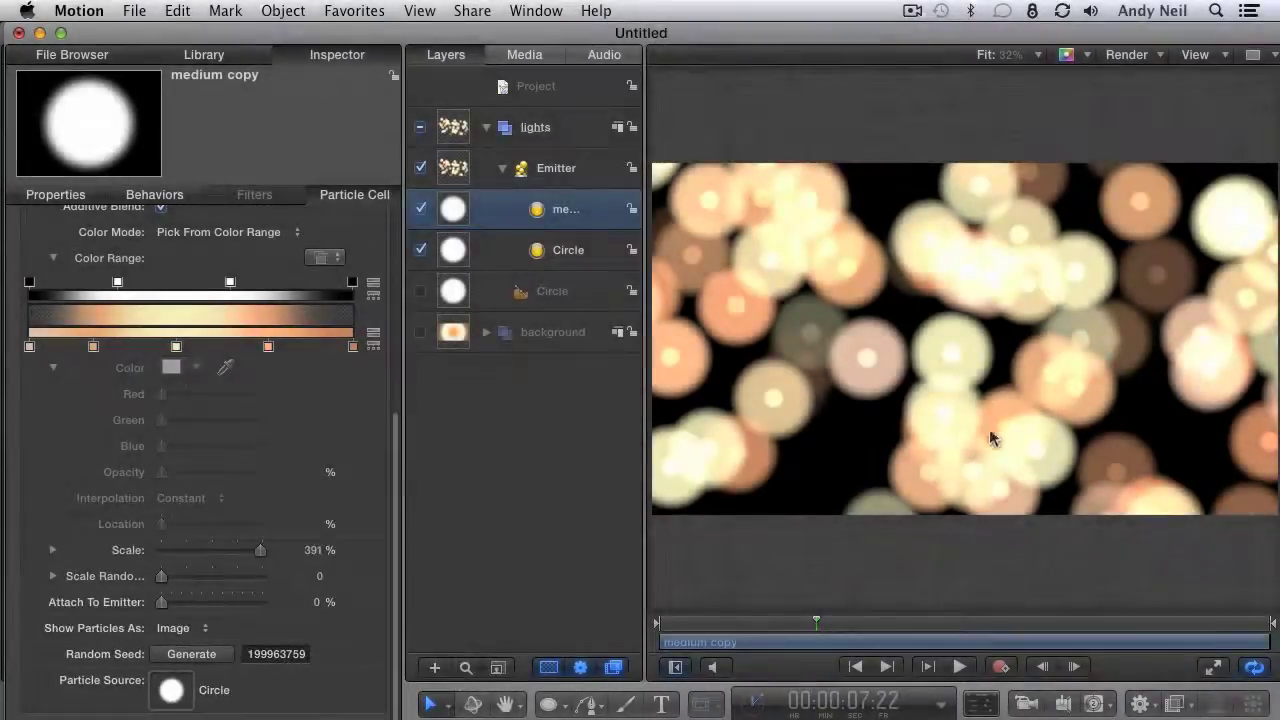
{"action": "left_click_drag", "start_coordinate": [843, 628], "coordinate": [894, 632]}
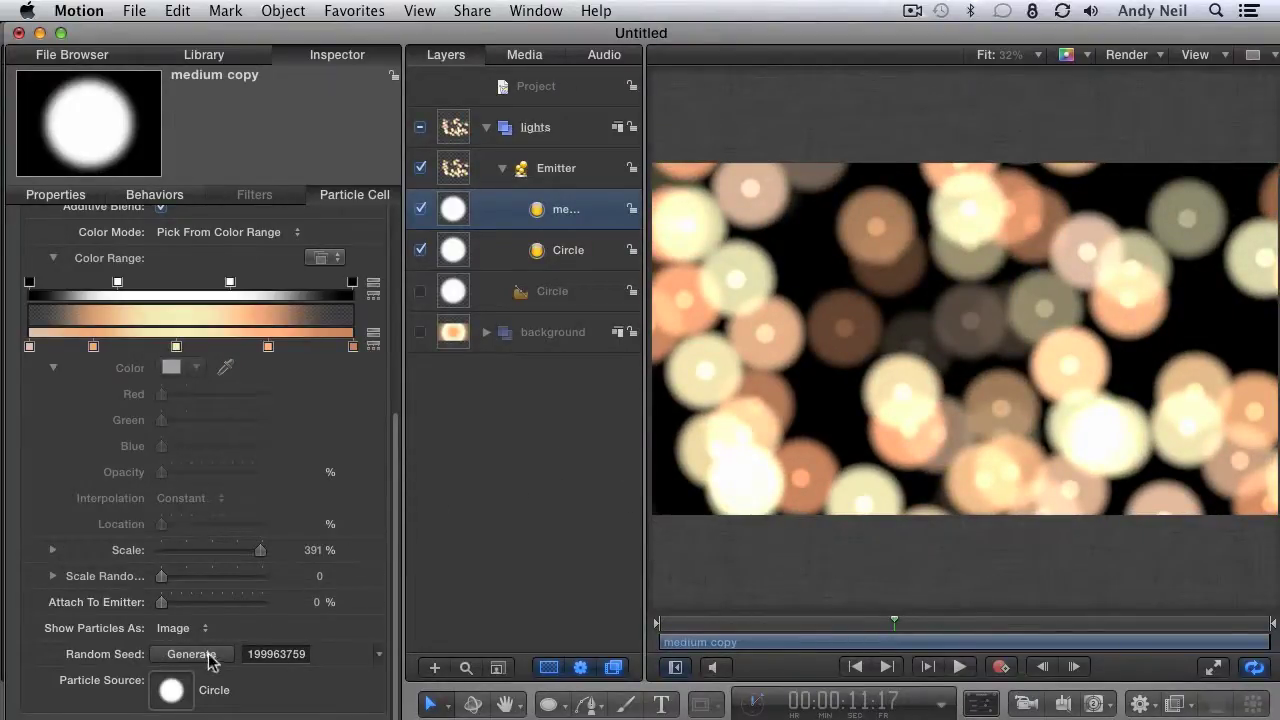
- Regenerate the medium copy random seed three times, previewing each new particle layout
{"action": "left_click", "coordinate": [191, 655]}
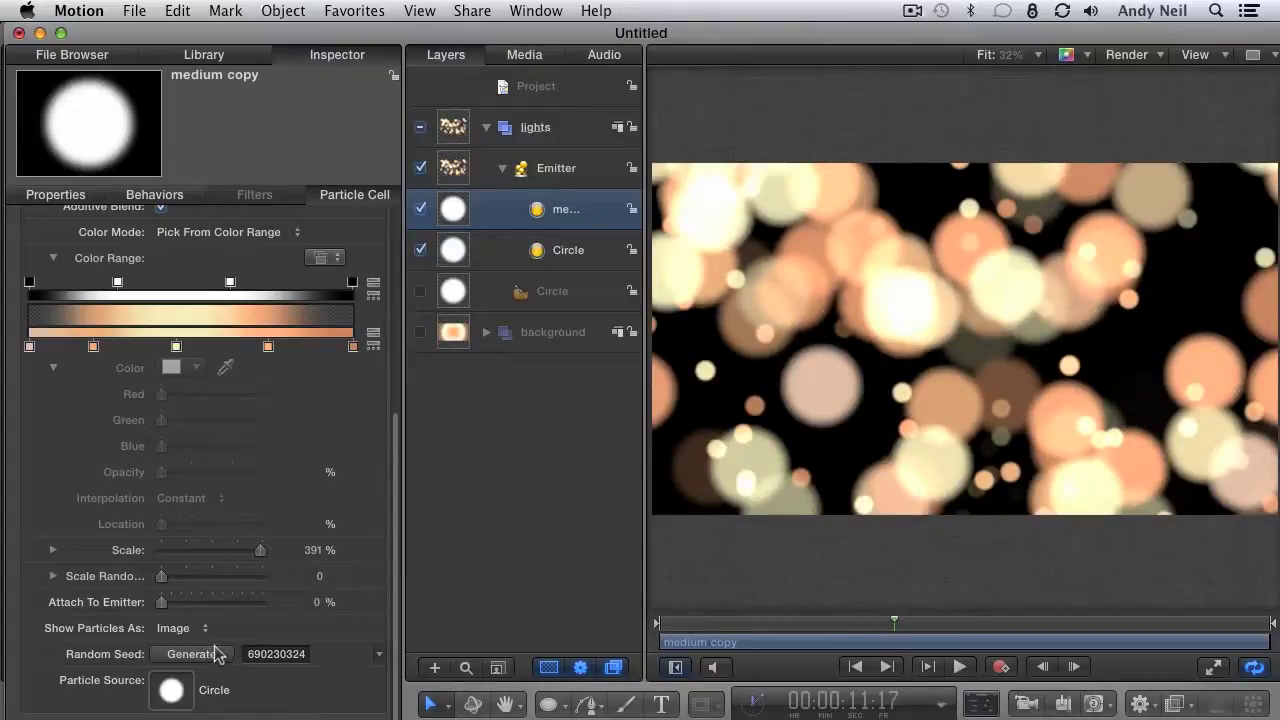
{"action": "key", "text": "space"}
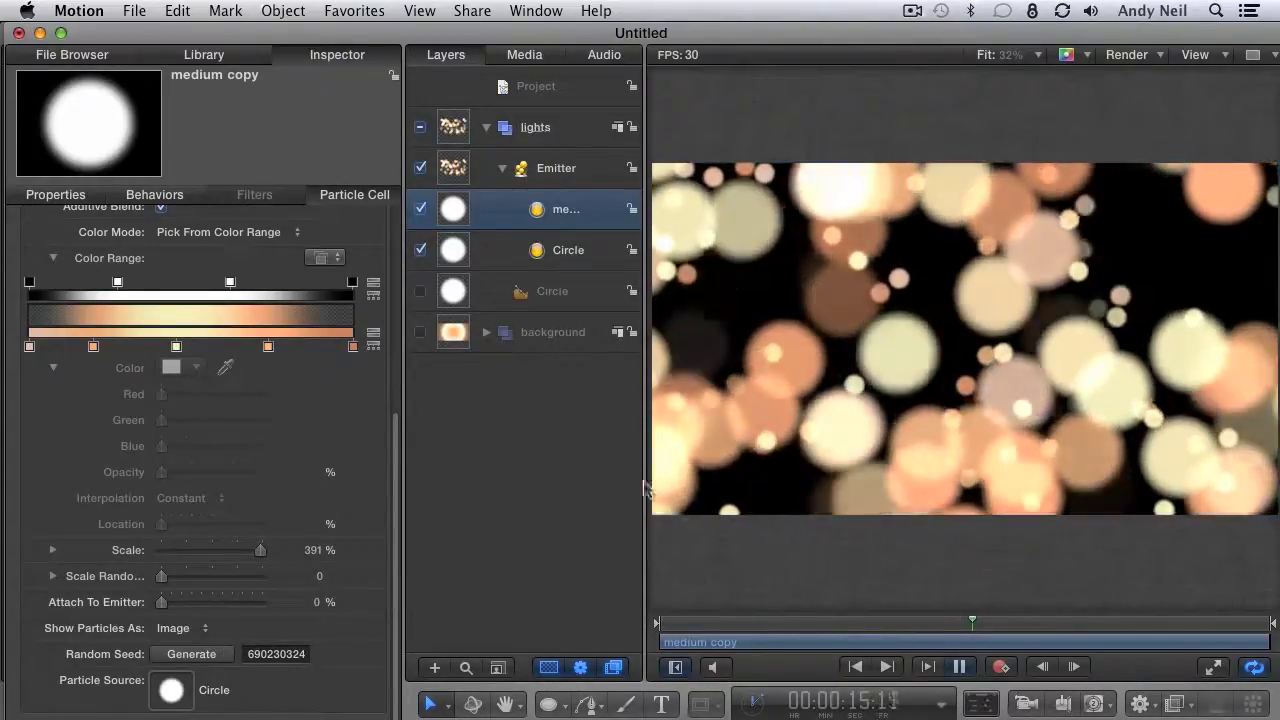
{"action": "key", "text": "space"}
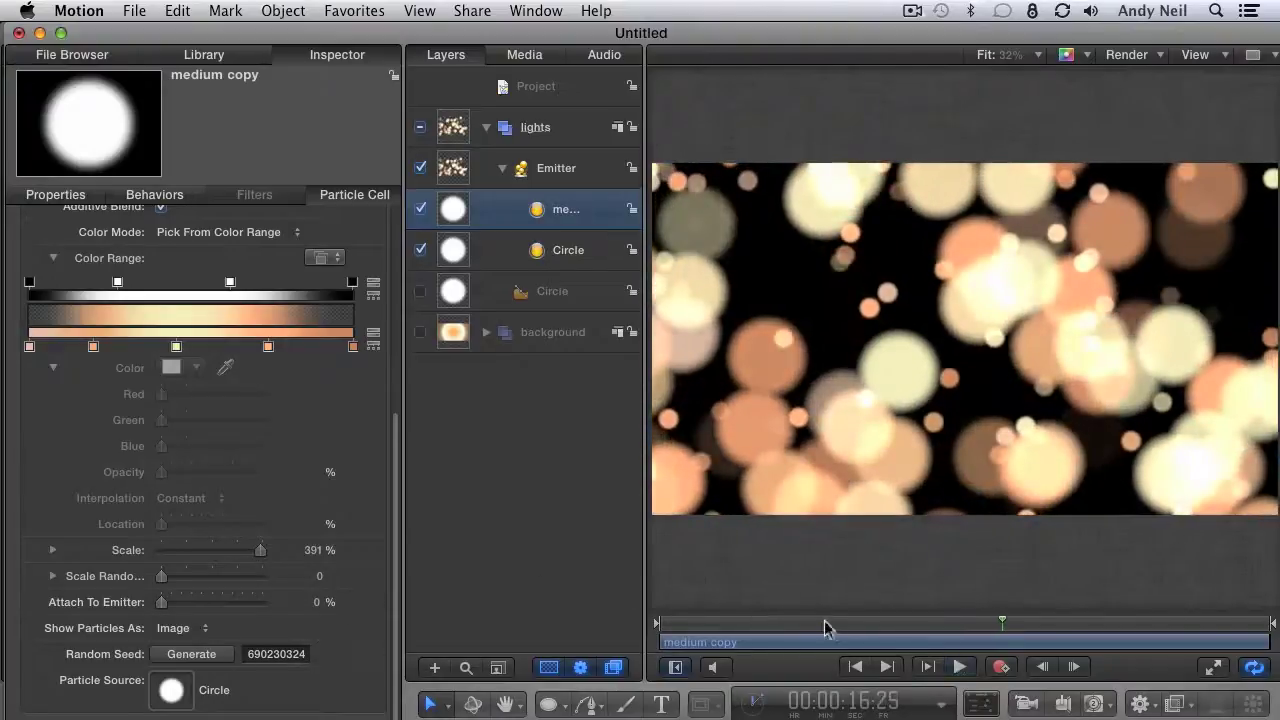
{"action": "left_click_drag", "start_coordinate": [828, 628], "coordinate": [942, 636]}
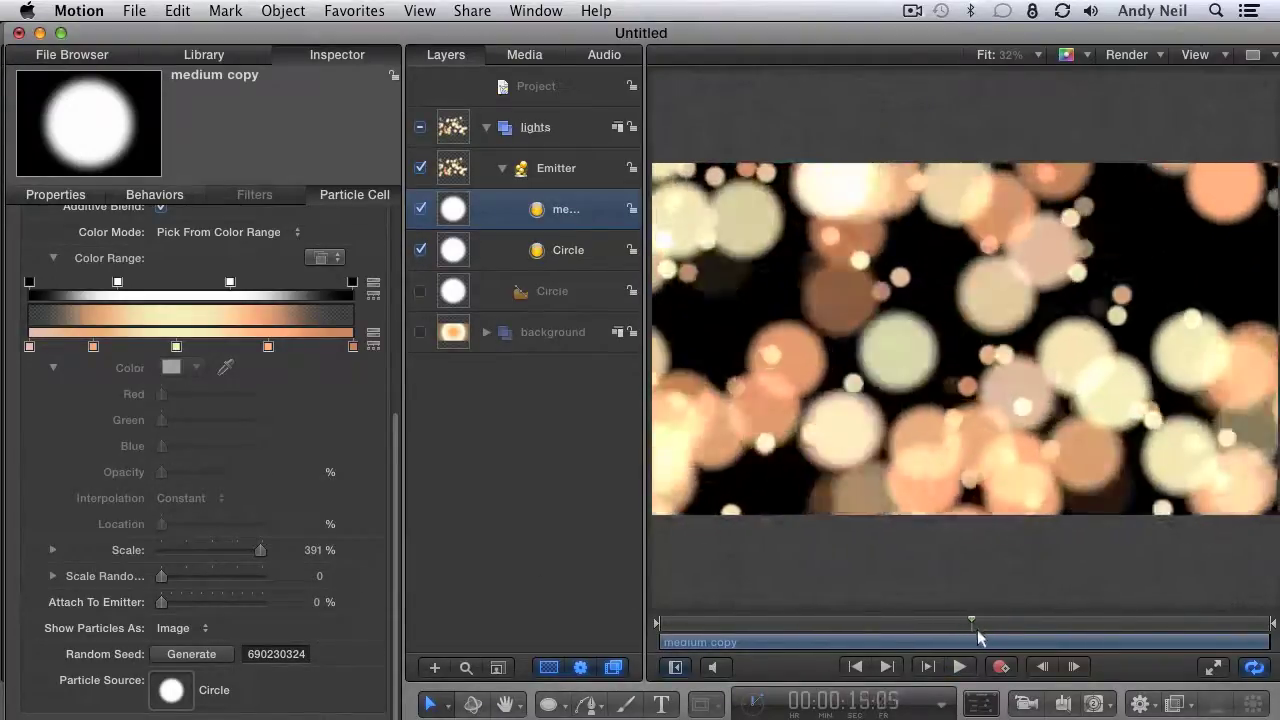
{"action": "left_click", "coordinate": [190, 654]}
{"action": "key", "text": "space"}
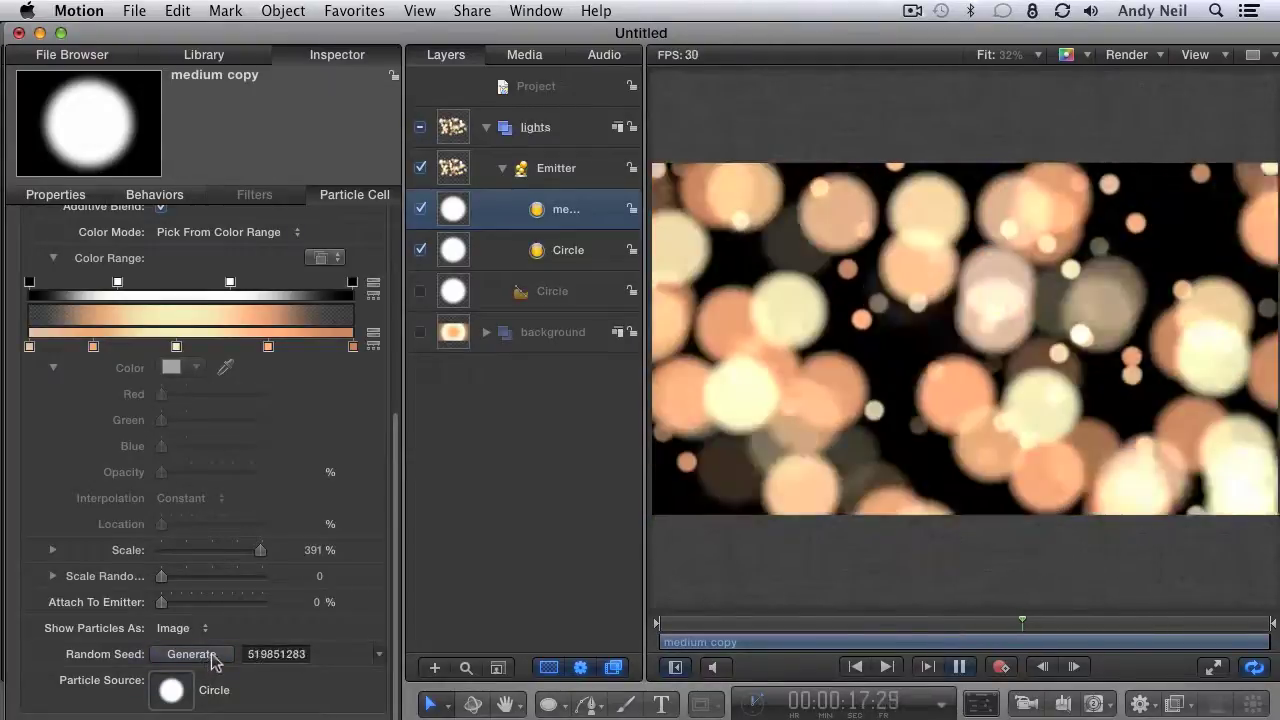
{"action": "left_click", "coordinate": [191, 654]}
{"action": "left_click_drag", "start_coordinate": [812, 632], "coordinate": [877, 626]}
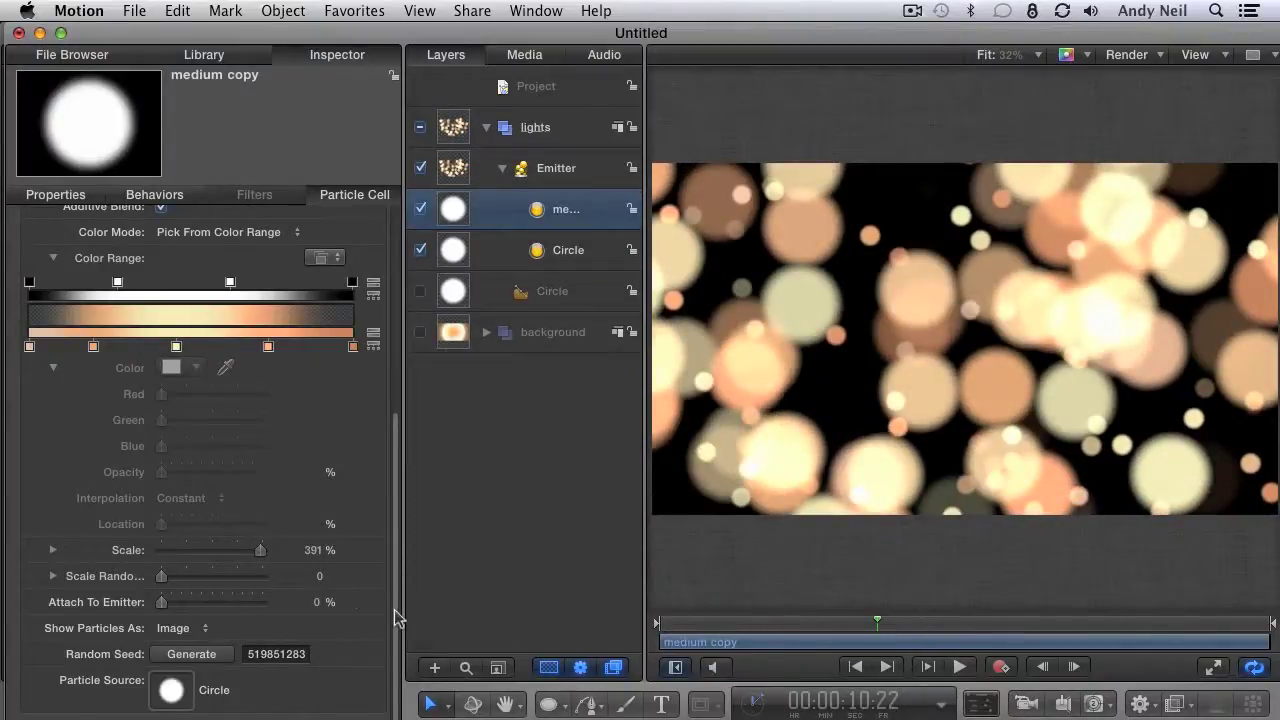
{"action": "left_click_drag", "start_coordinate": [397, 618], "coordinate": [397, 352]}
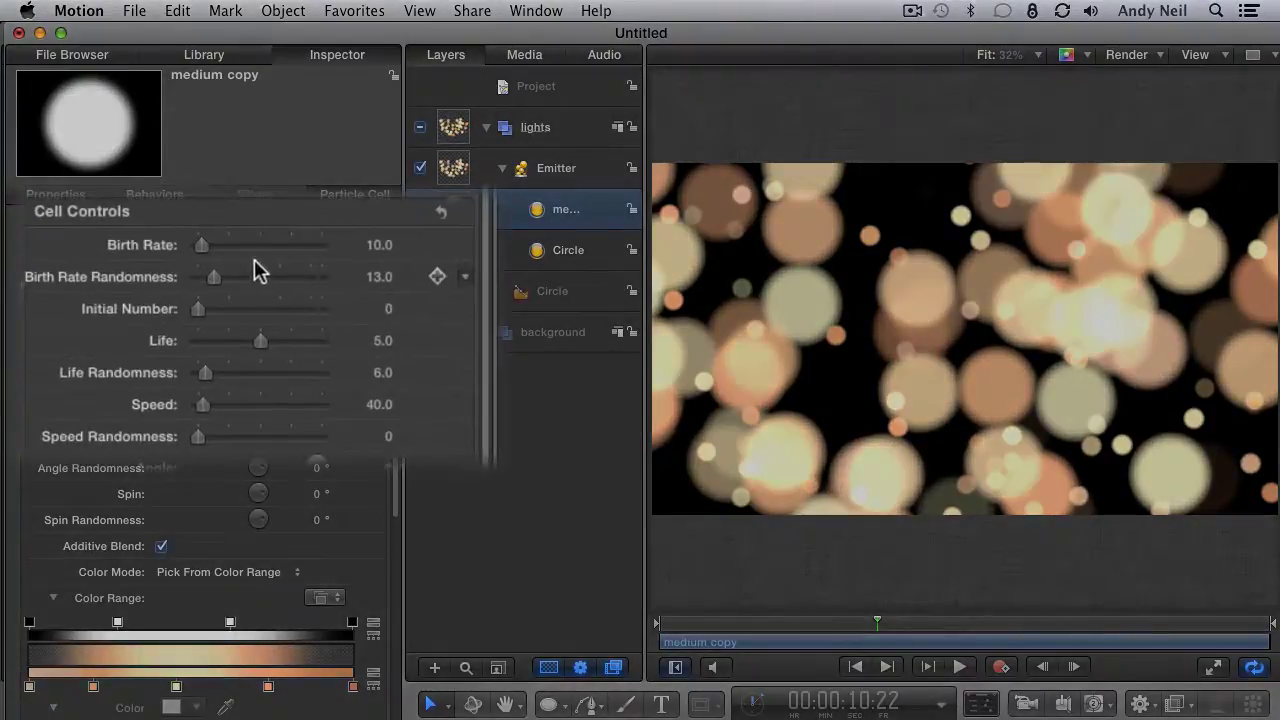
- Lower medium copy's Birth Rate to 3 and set its Speed to 20
{"action": "left_click_drag", "start_coordinate": [208, 245], "coordinate": [206, 278]}
{"action": "key", "text": "space"}
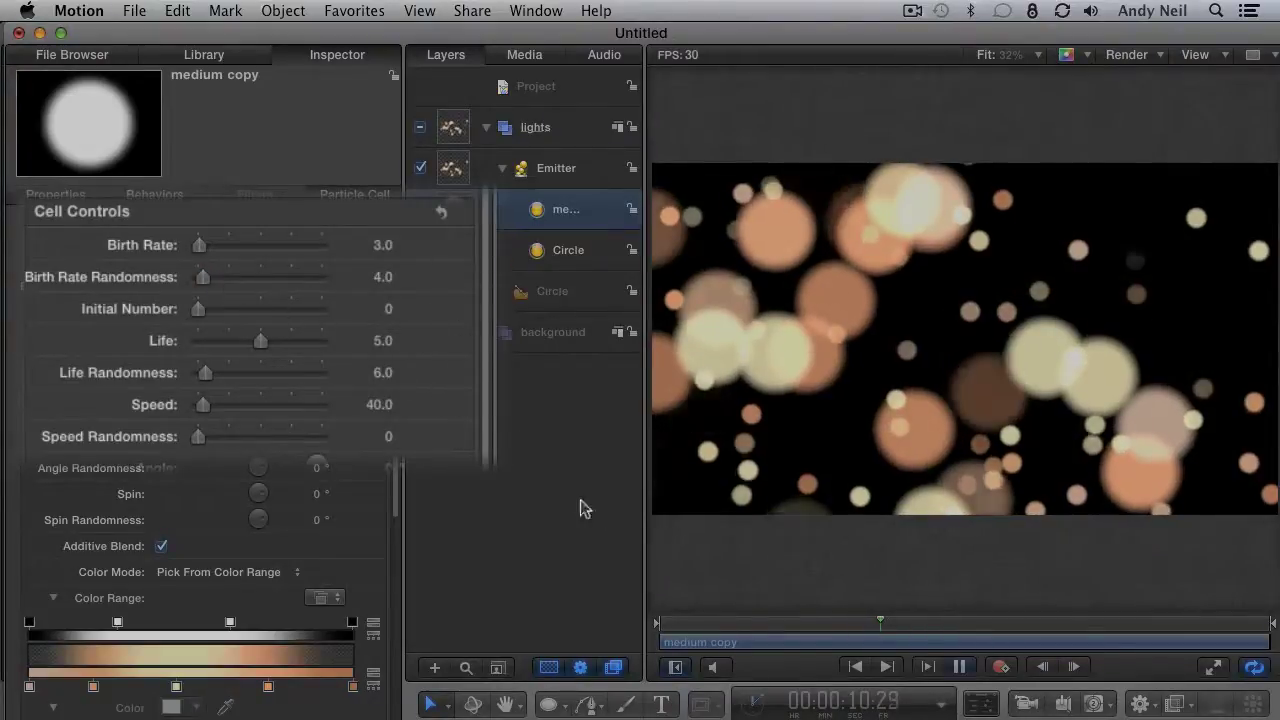
{"action": "key", "text": "space"}
{"action": "left_click", "coordinate": [381, 404]}
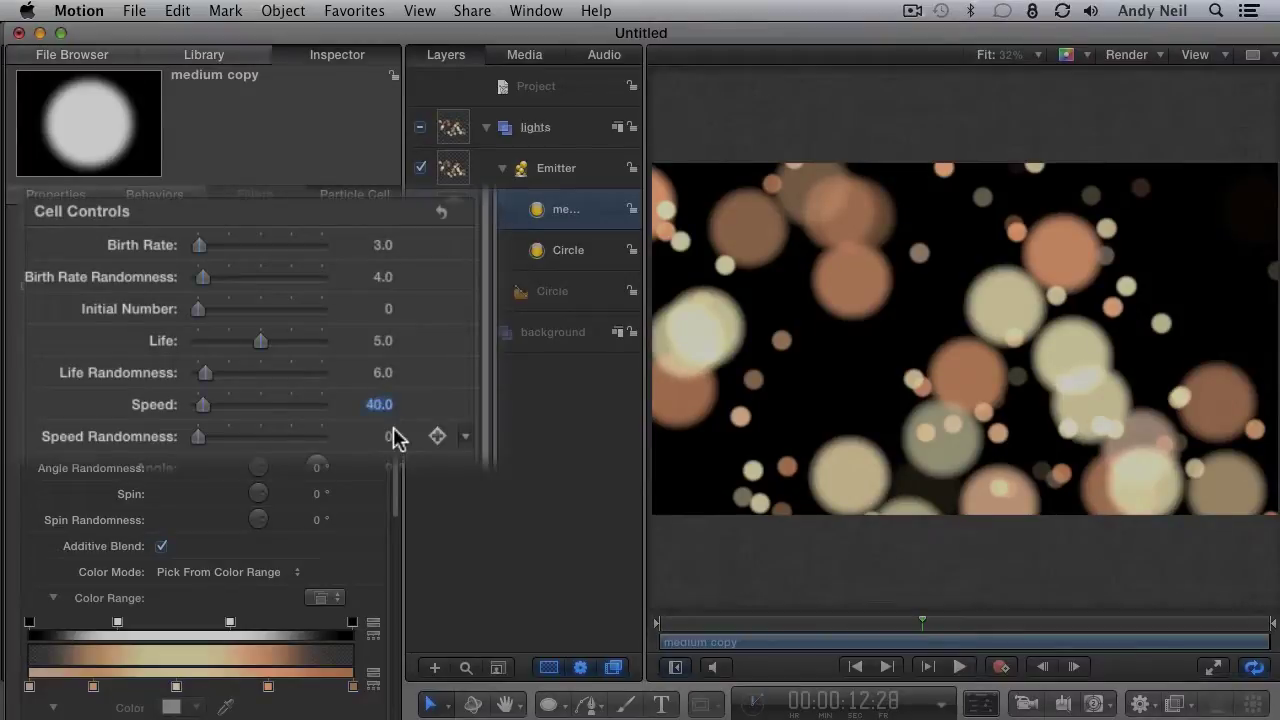
{"action": "type", "text": "20"}
{"action": "key", "text": "Return"}
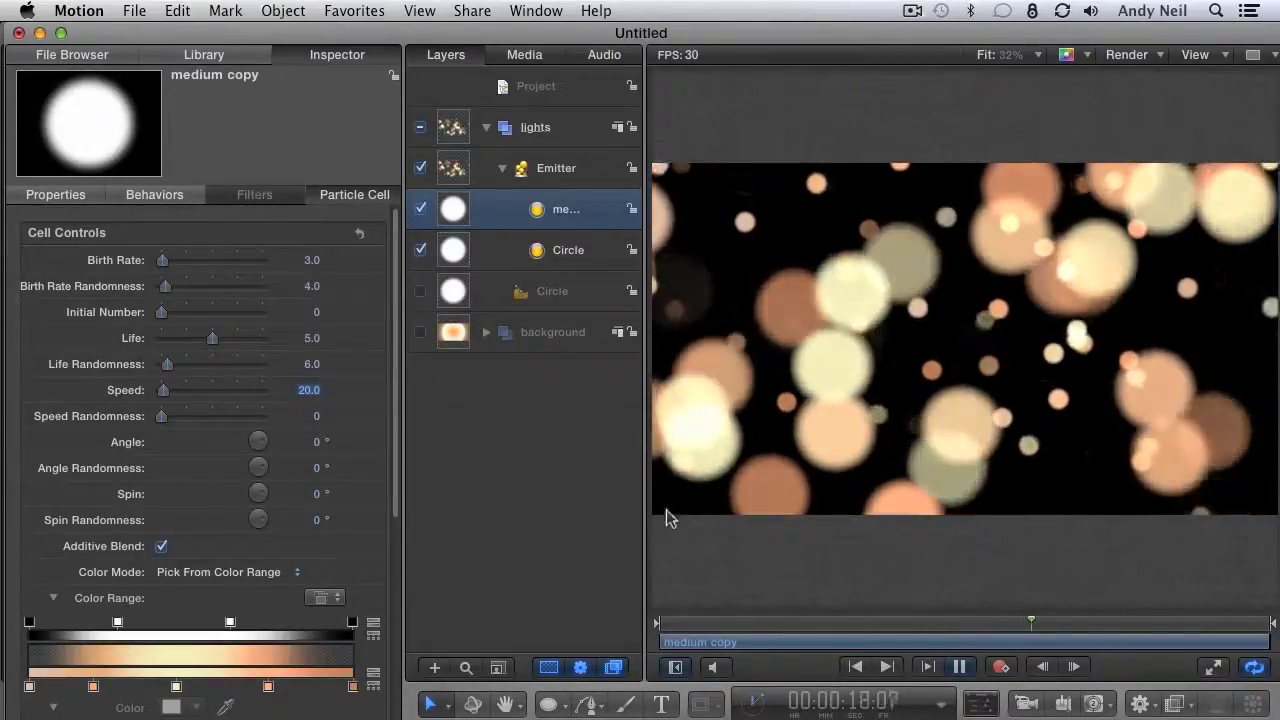
- Set medium copy's two middle opacity stops to 70%, one near 60%, and play the result
{"action": "key", "text": "space"}
{"action": "left_click_drag", "start_coordinate": [394, 434], "coordinate": [395, 651]}
{"action": "left_click", "coordinate": [117, 393]}
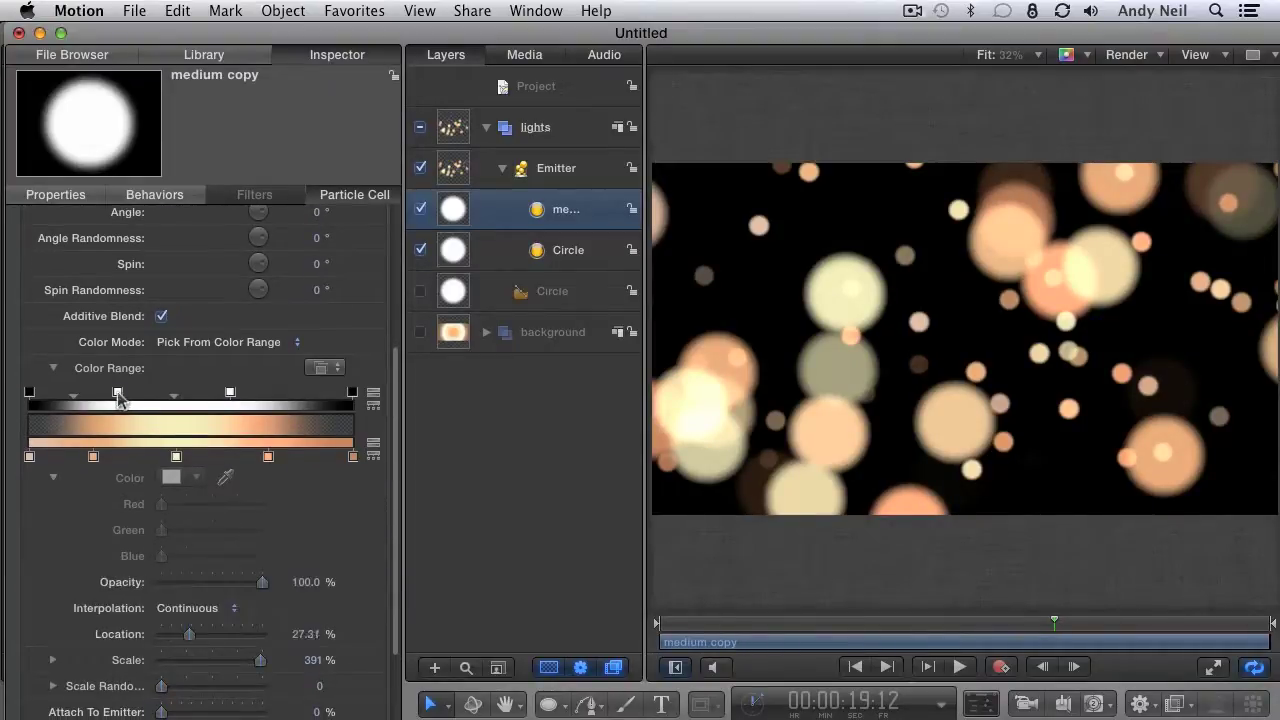
{"action": "left_click_drag", "start_coordinate": [117, 393], "coordinate": [125, 395]}
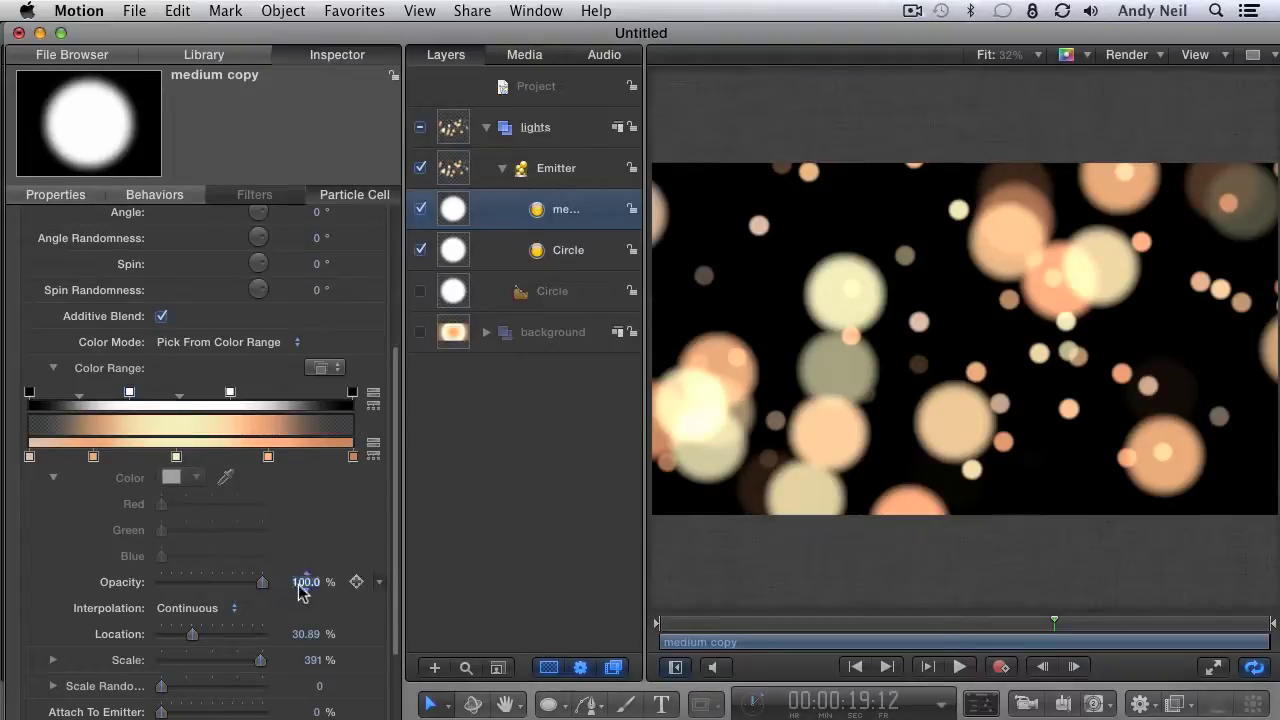
{"action": "key", "text": "Return"}
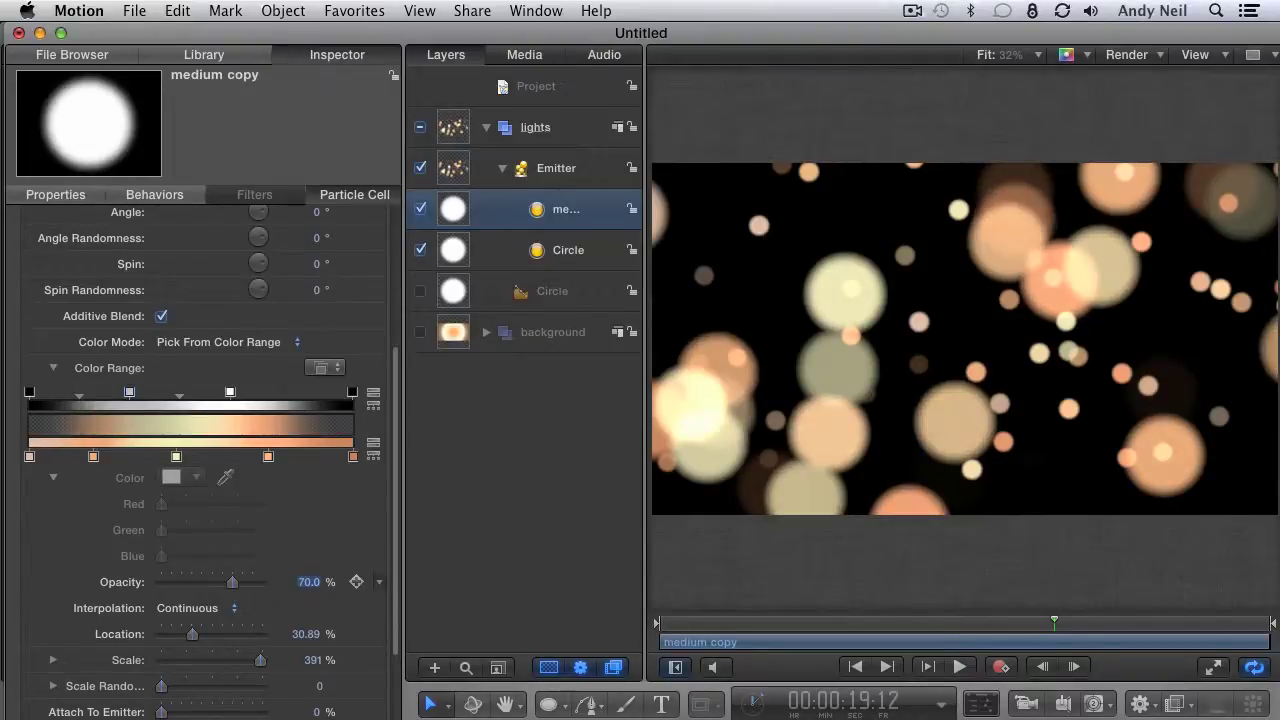
{"action": "left_click", "coordinate": [229, 394]}
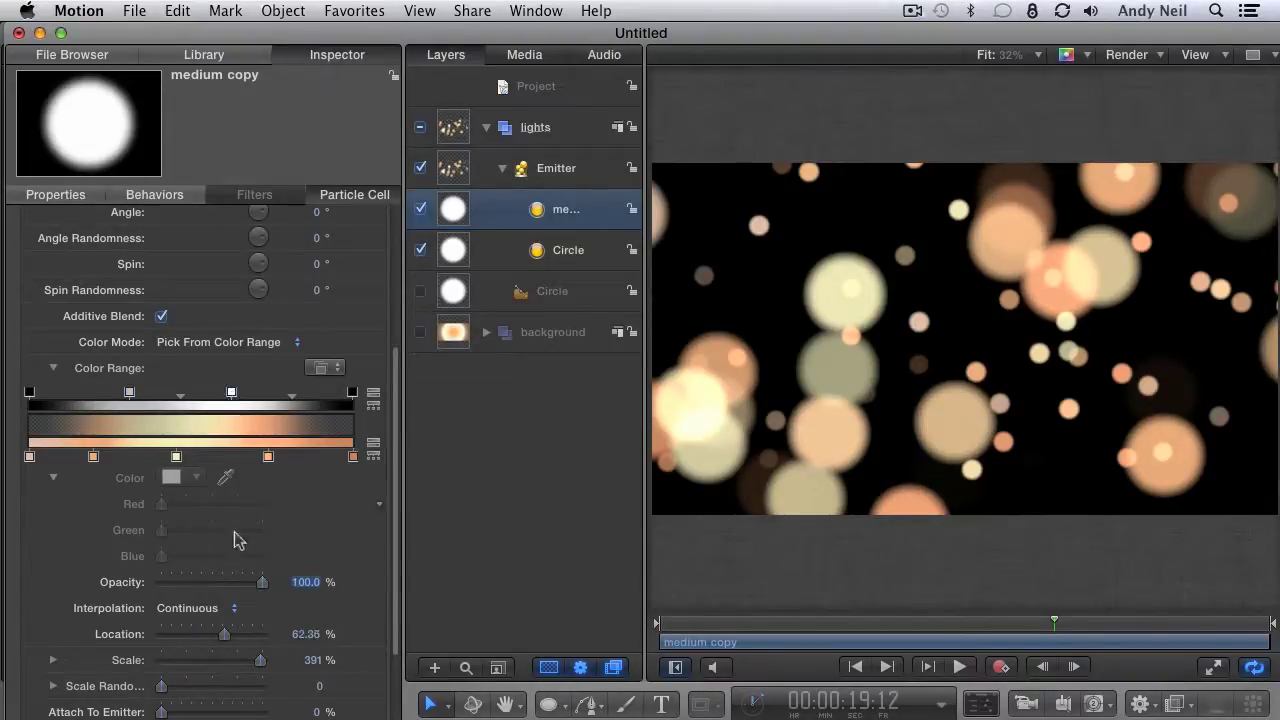
{"action": "type", "text": "70"}
{"action": "key", "text": "Return"}
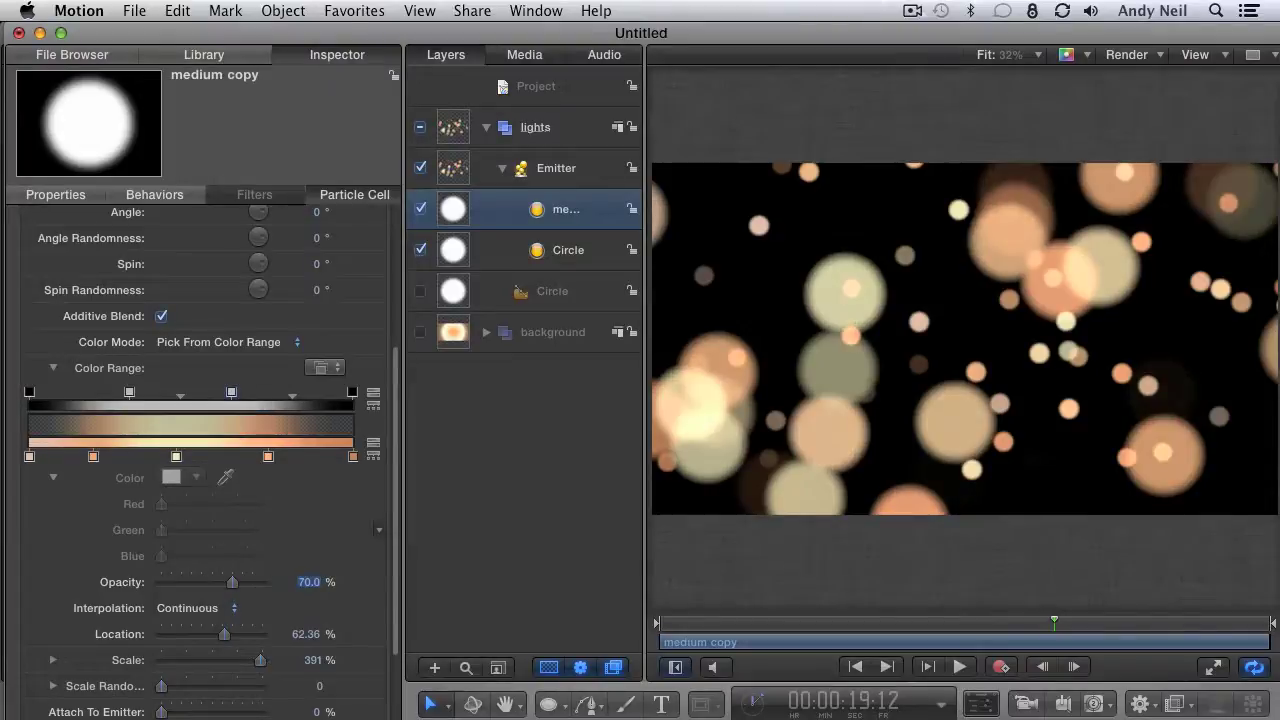
{"action": "left_click_drag", "start_coordinate": [229, 396], "coordinate": [232, 416]}
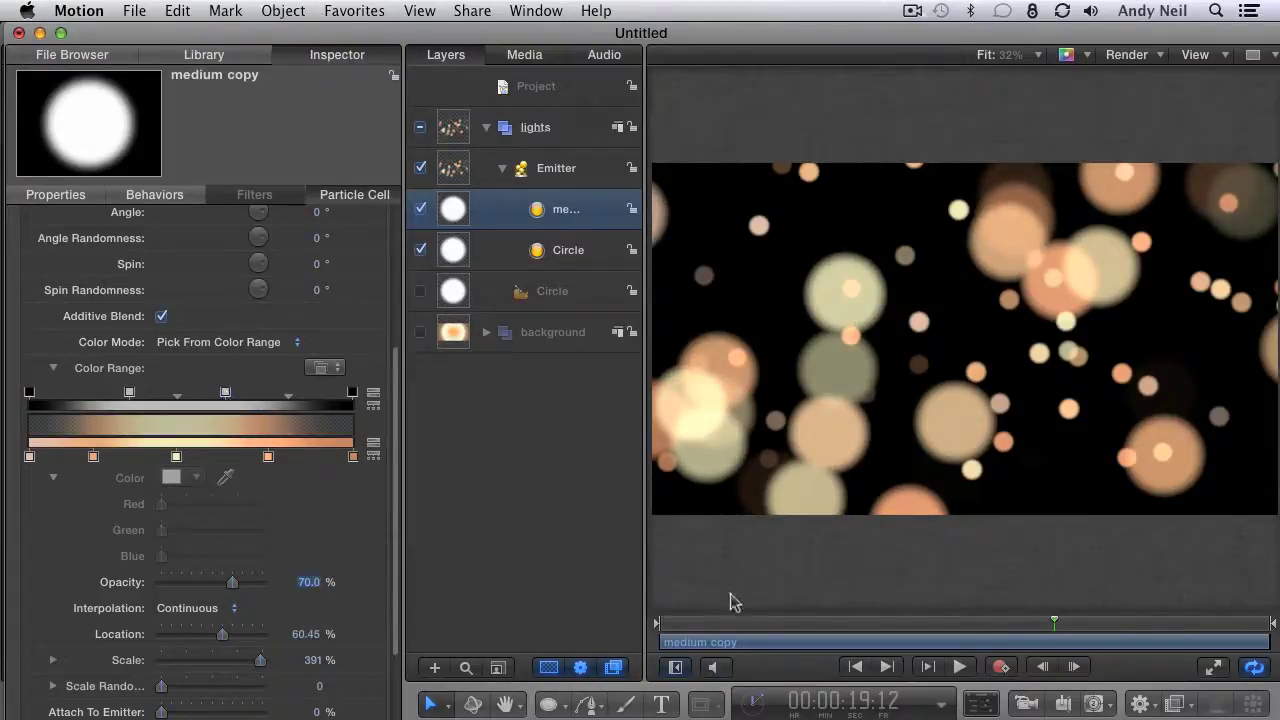
{"action": "key", "text": "space"}
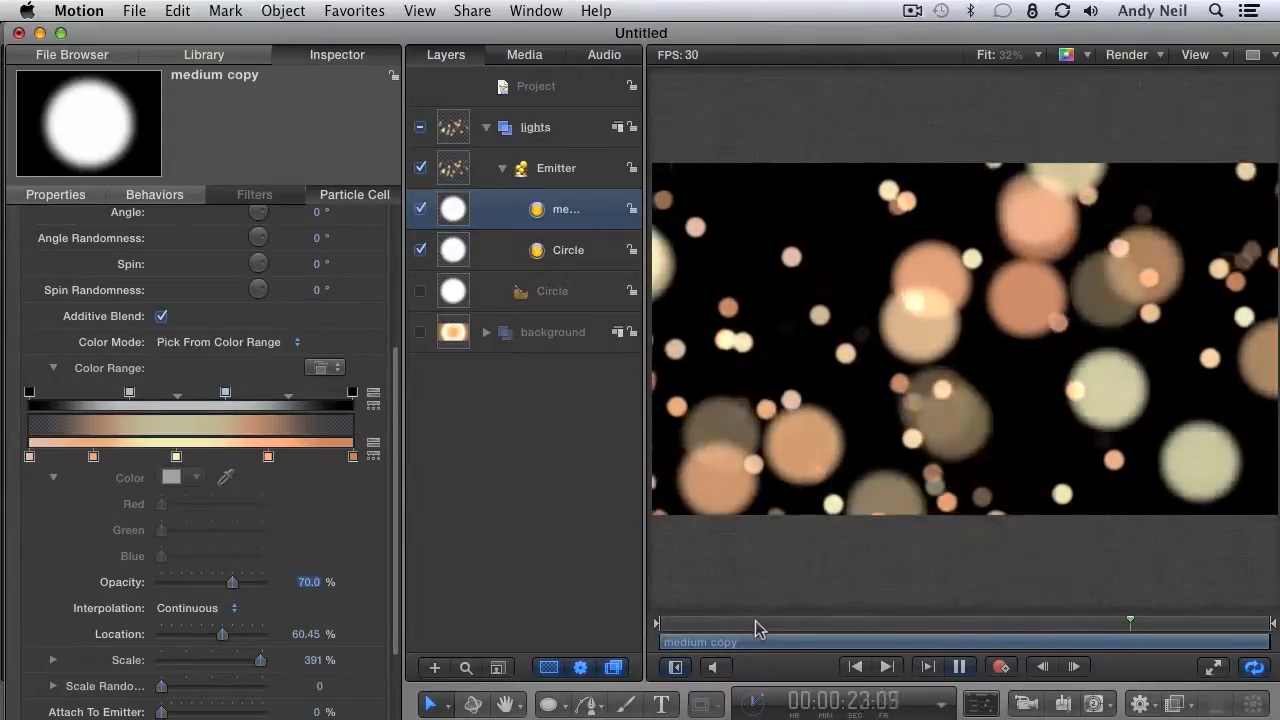
- Duplicate the medium copy cell and rename the new cell 'large'
{"action": "left_click", "coordinate": [757, 624]}
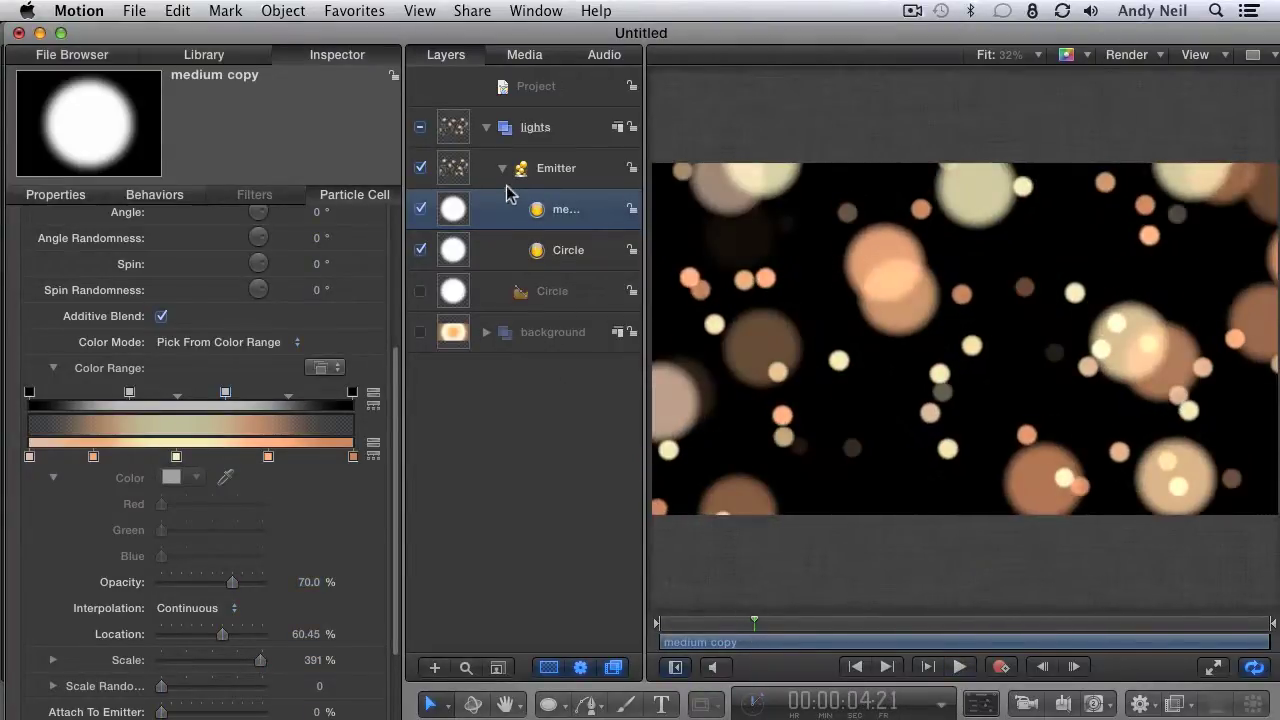
{"action": "key", "text": "super+d"}
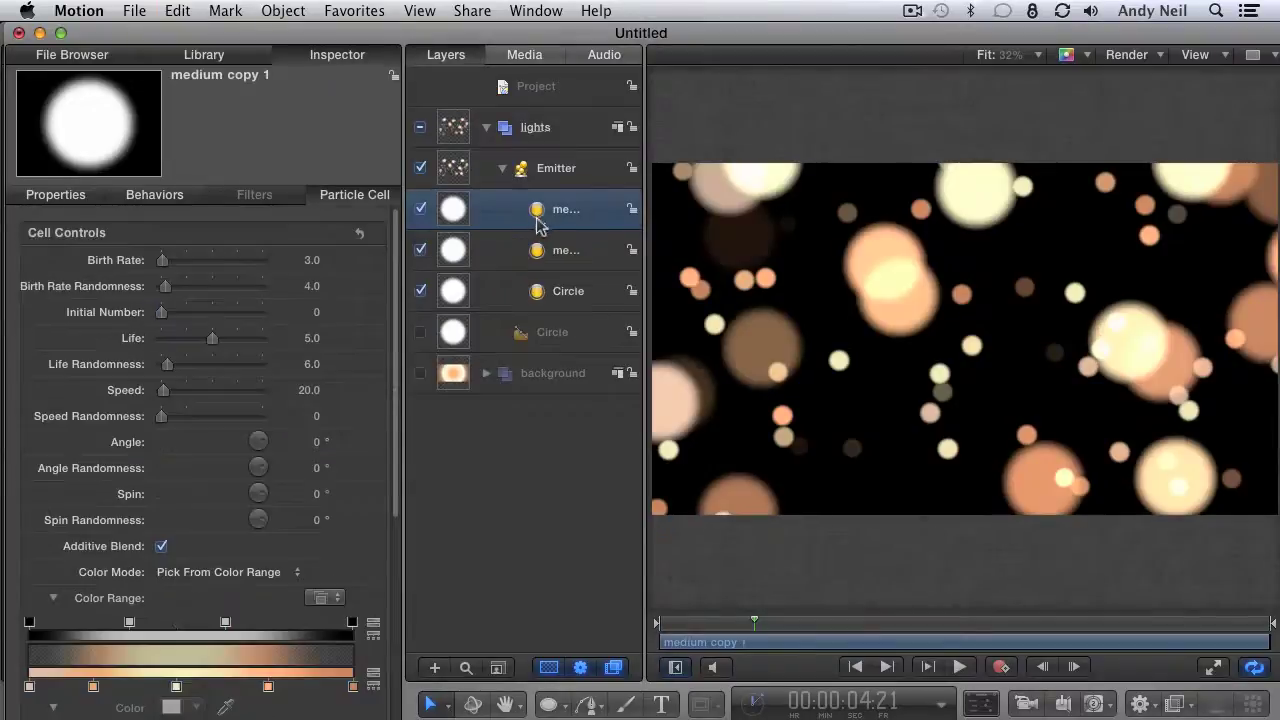
{"action": "double_click", "coordinate": [565, 212]}
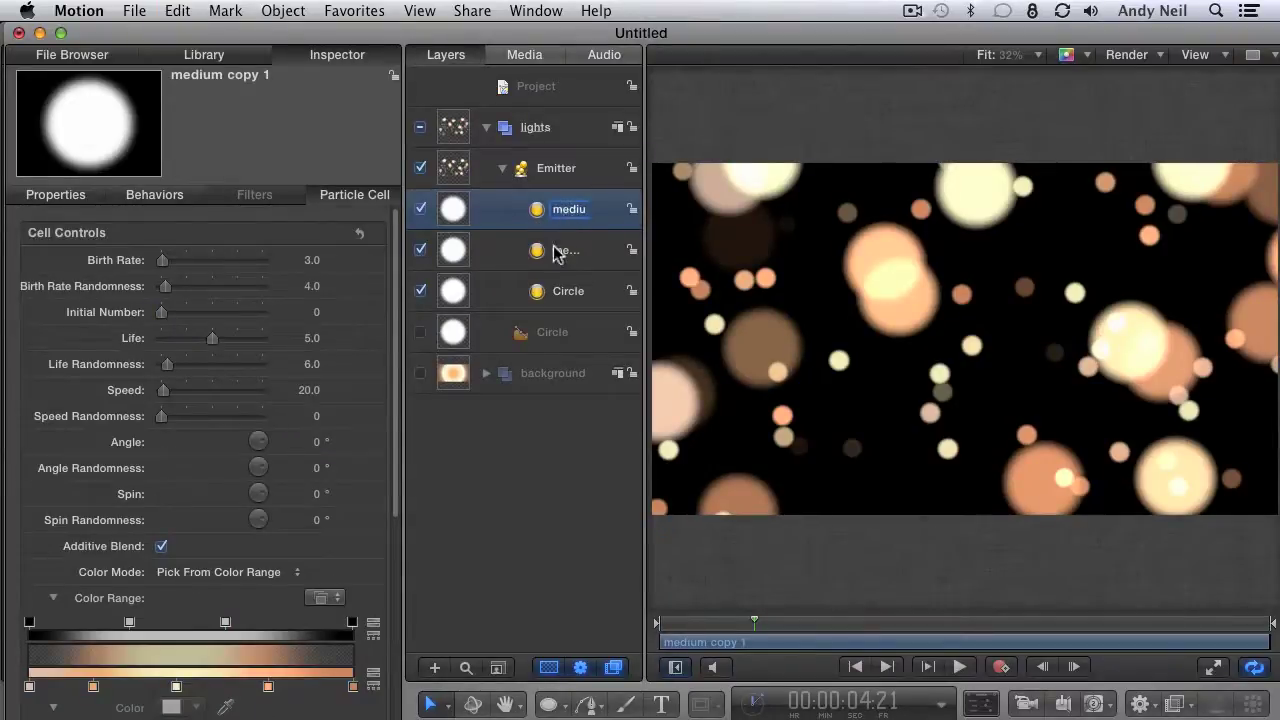
{"action": "type", "text": "large"}
{"action": "key", "text": "Return"}
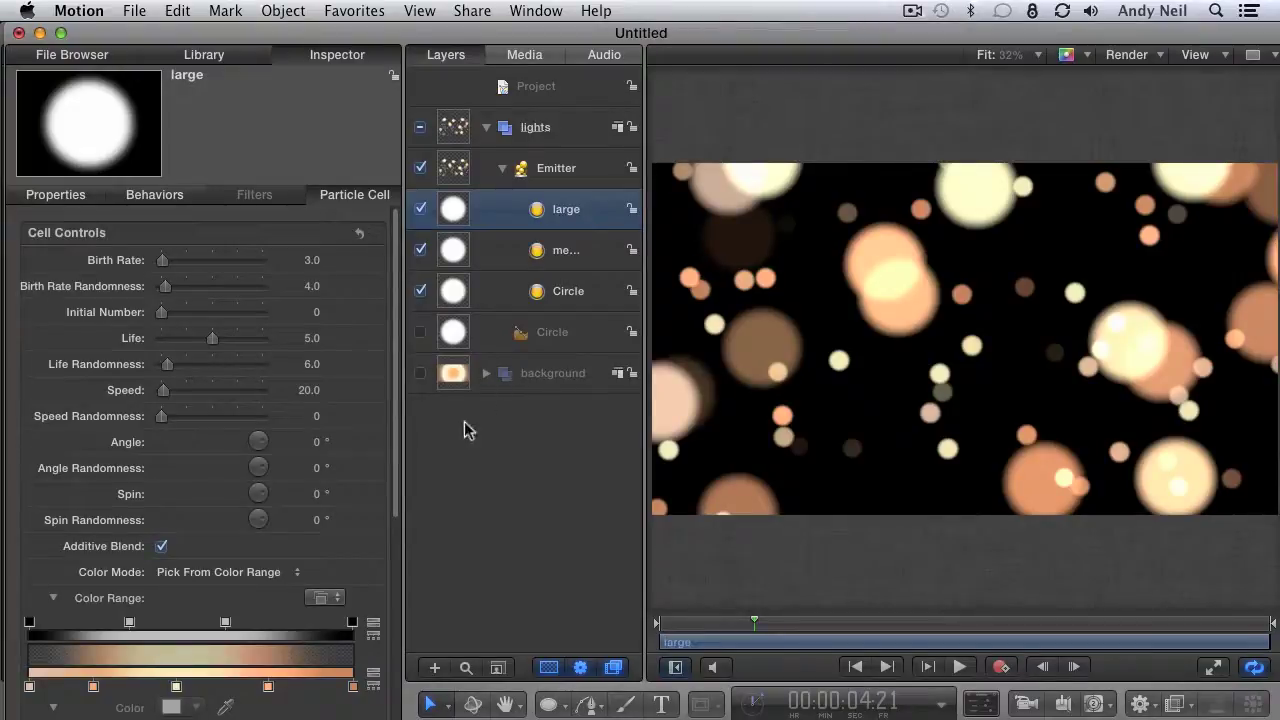
- Scale the large particles up to 1281% and generate a new random seed
{"action": "left_click_drag", "start_coordinate": [395, 427], "coordinate": [390, 632]}
{"action": "left_click_drag", "start_coordinate": [311, 550], "coordinate": [309, 549]}
{"action": "left_click", "coordinate": [213, 662]}
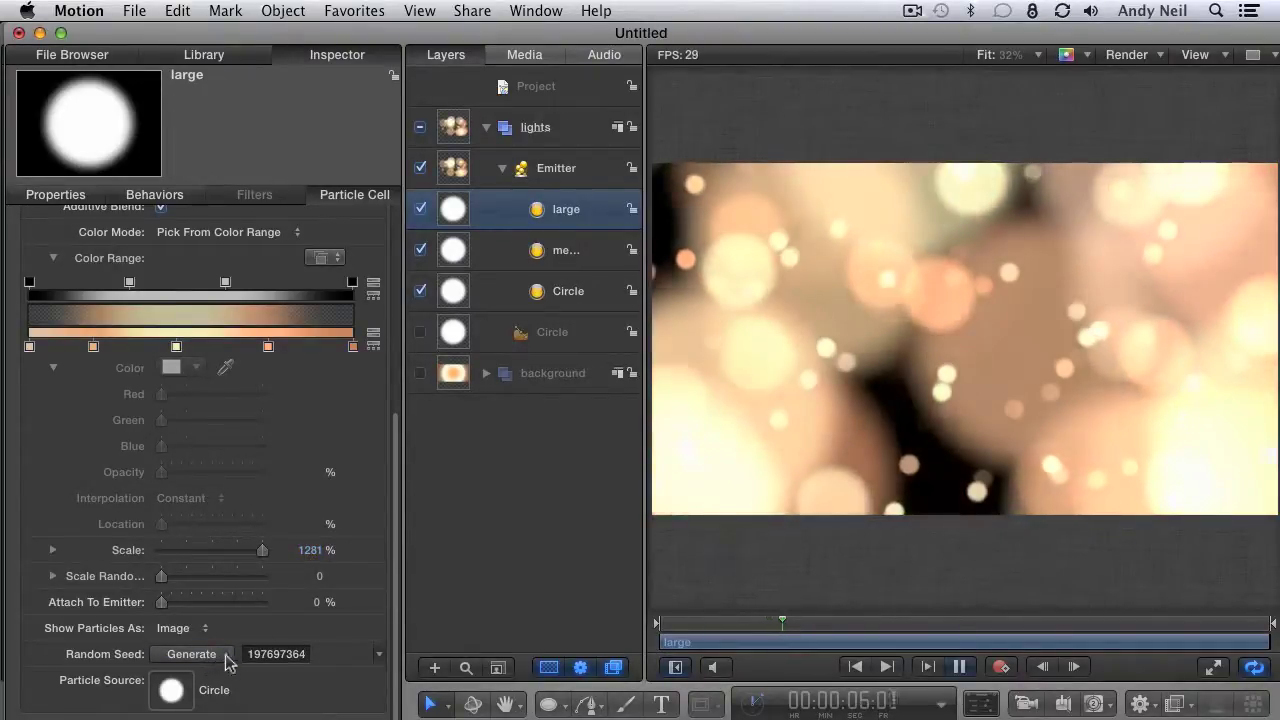
{"action": "key", "text": "space"}
{"action": "left_click_drag", "start_coordinate": [395, 607], "coordinate": [381, 367]}
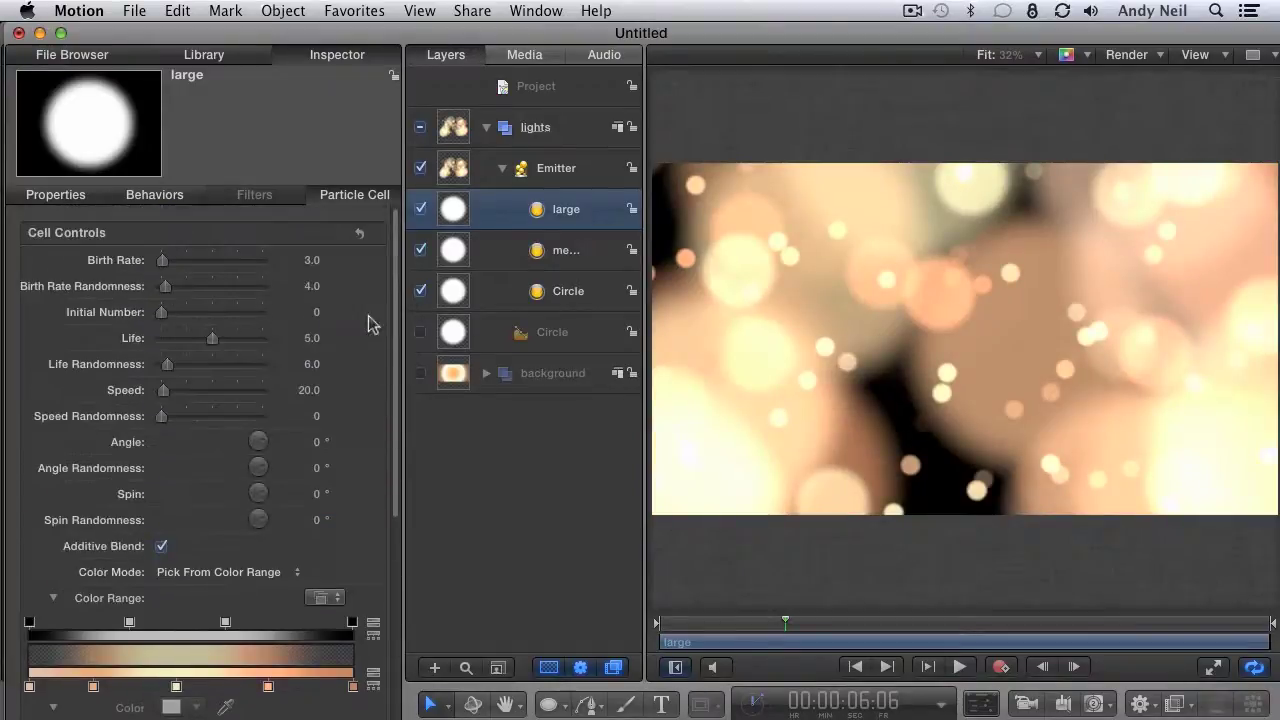
- Give the large cell Birth Rate 1, Birth Rate Randomness 2 and Speed 10
{"action": "left_click", "coordinate": [309, 262]}
{"action": "type", "text": "1"}
{"action": "key", "text": "Return"}
{"action": "left_click", "coordinate": [305, 286]}
{"action": "type", "text": "2"}
{"action": "key", "text": "Return"}
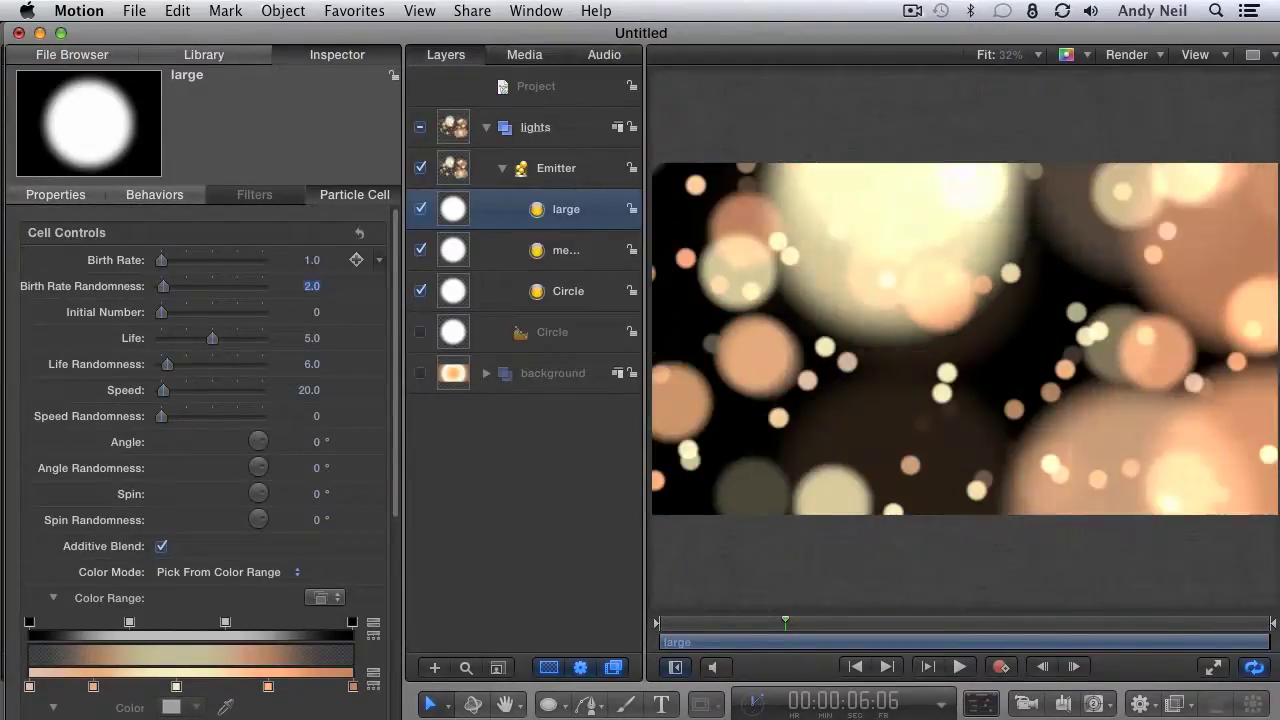
{"action": "left_click", "coordinate": [303, 392]}
{"action": "type", "text": "10"}
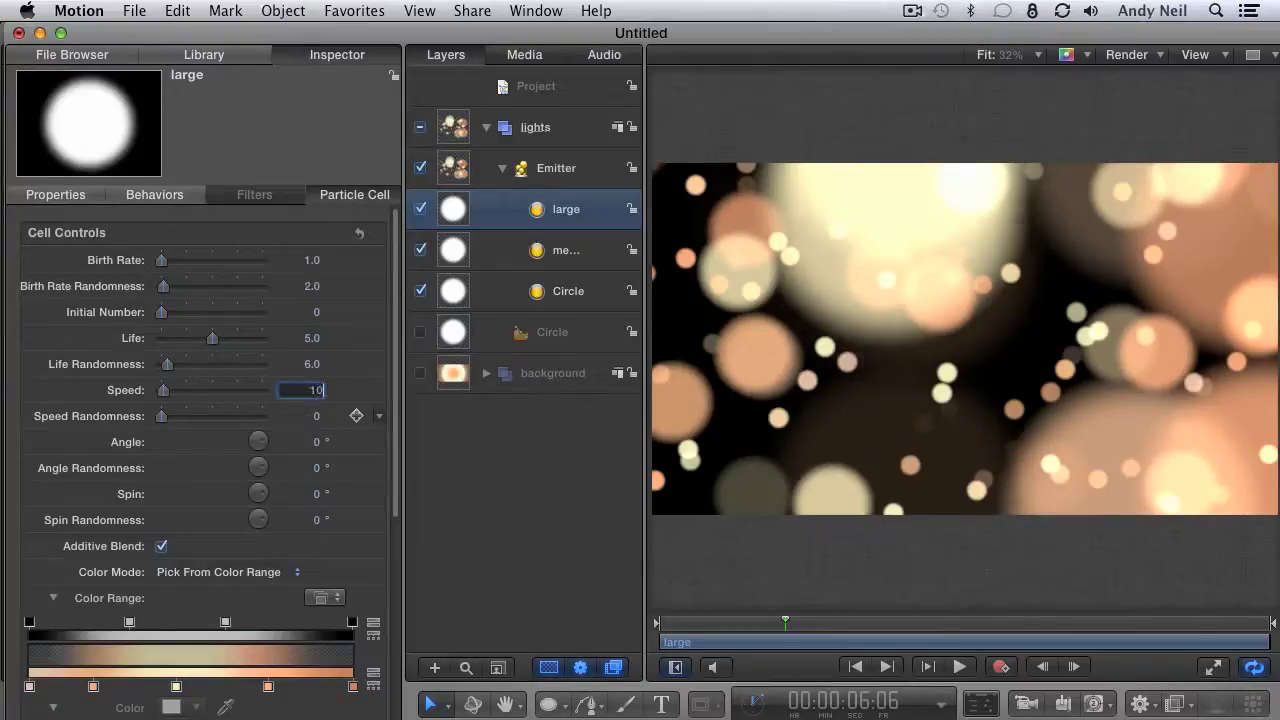
{"action": "key", "text": "Return"}
{"action": "key", "text": "space"}
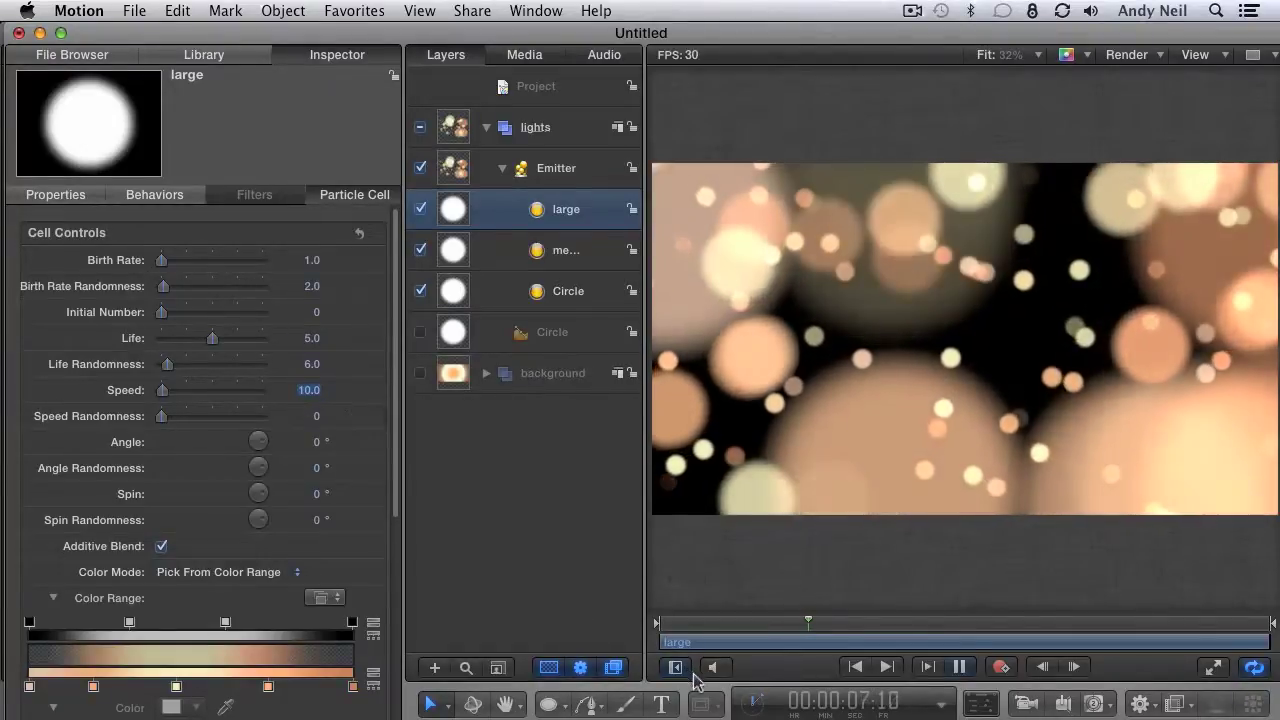
{"action": "key", "text": "space"}
- Set both of the large cell's colour range opacity stops to 30%
{"action": "scroll", "coordinate": [394, 429], "scroll_direction": "down", "scroll_amount": 5}
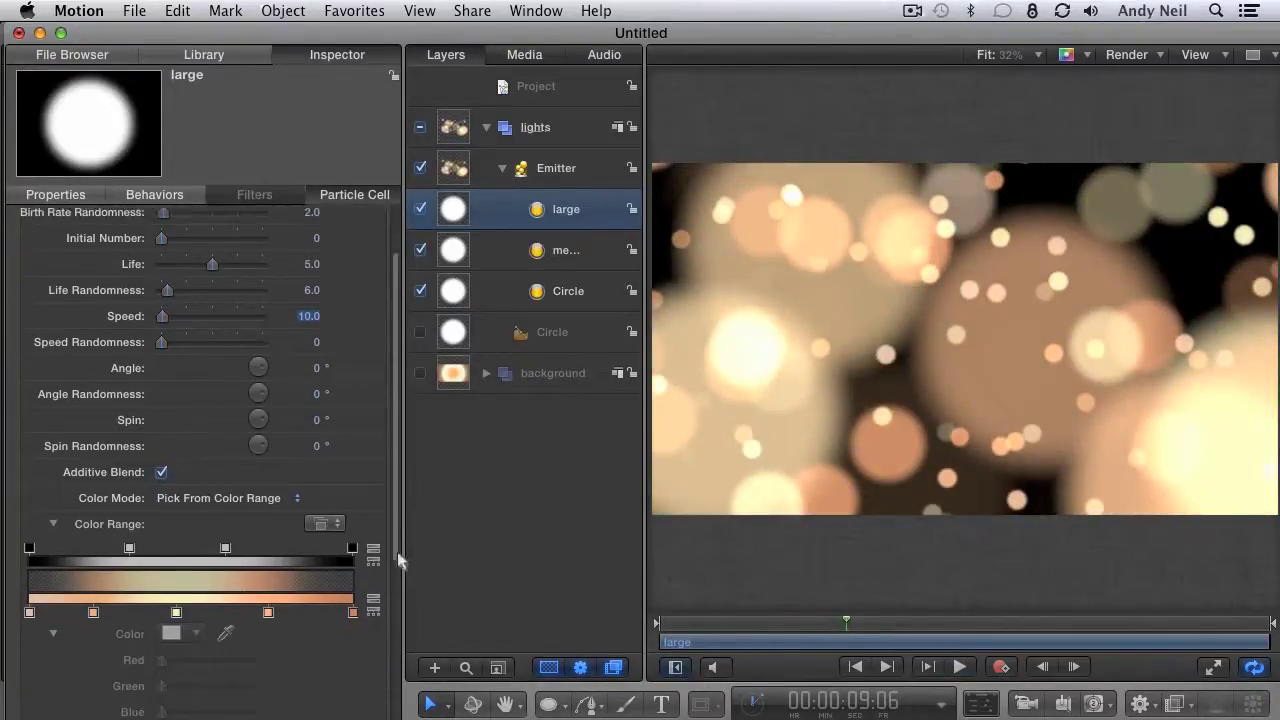
{"action": "left_click", "coordinate": [129, 536]}
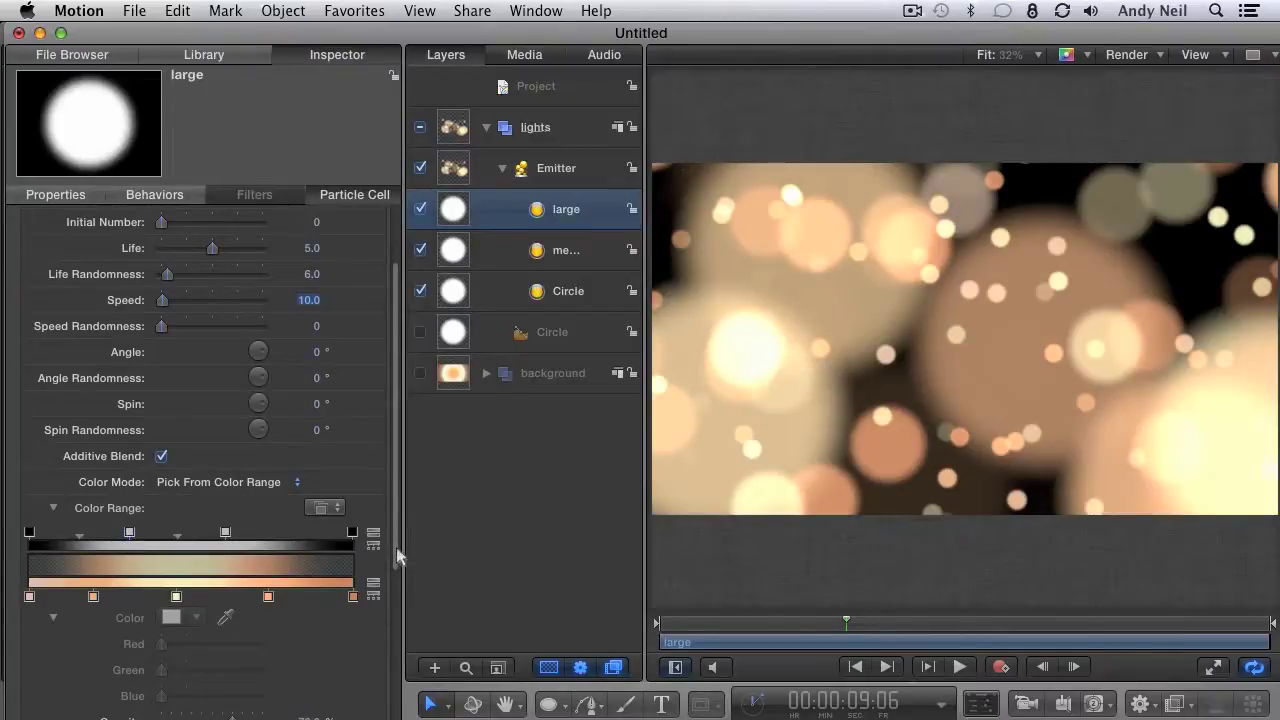
{"action": "left_click_drag", "start_coordinate": [396, 548], "coordinate": [396, 627]}
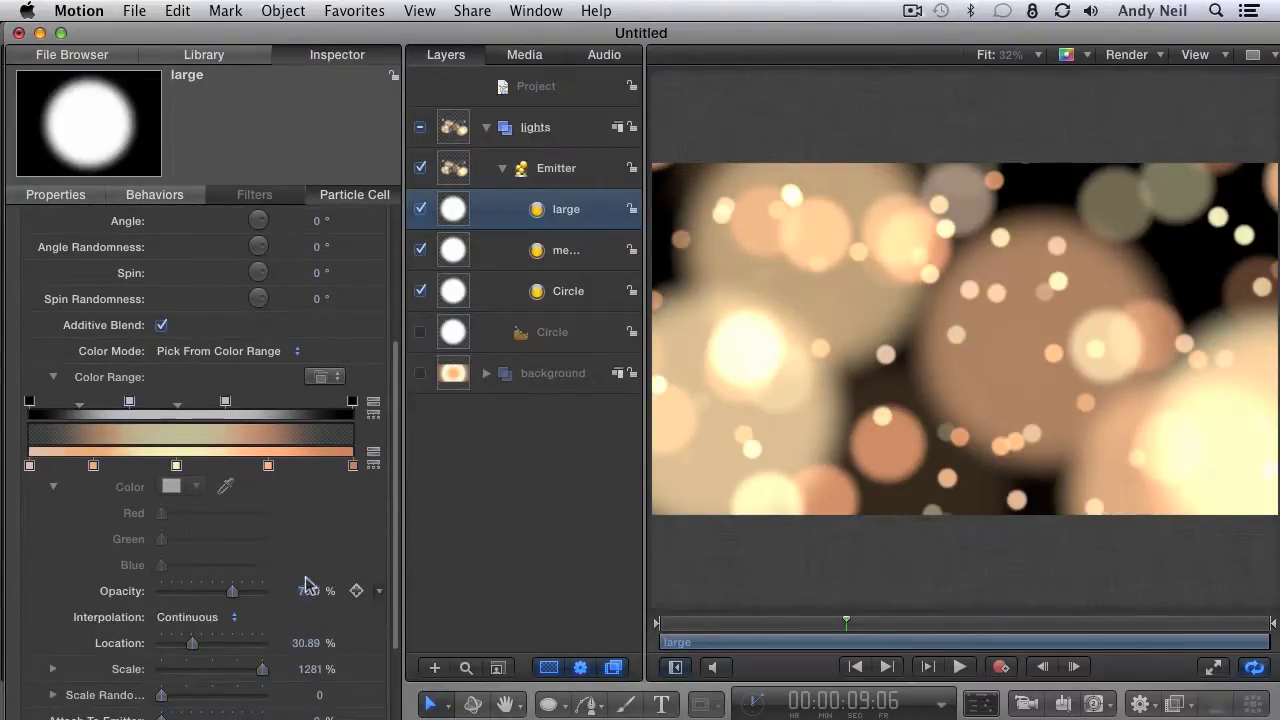
{"action": "type", "text": "30"}
{"action": "key", "text": "Return"}
{"action": "left_click", "coordinate": [225, 403]}
{"action": "double_click", "coordinate": [310, 591]}
{"action": "type", "text": "30"}
{"action": "key", "text": "Return"}
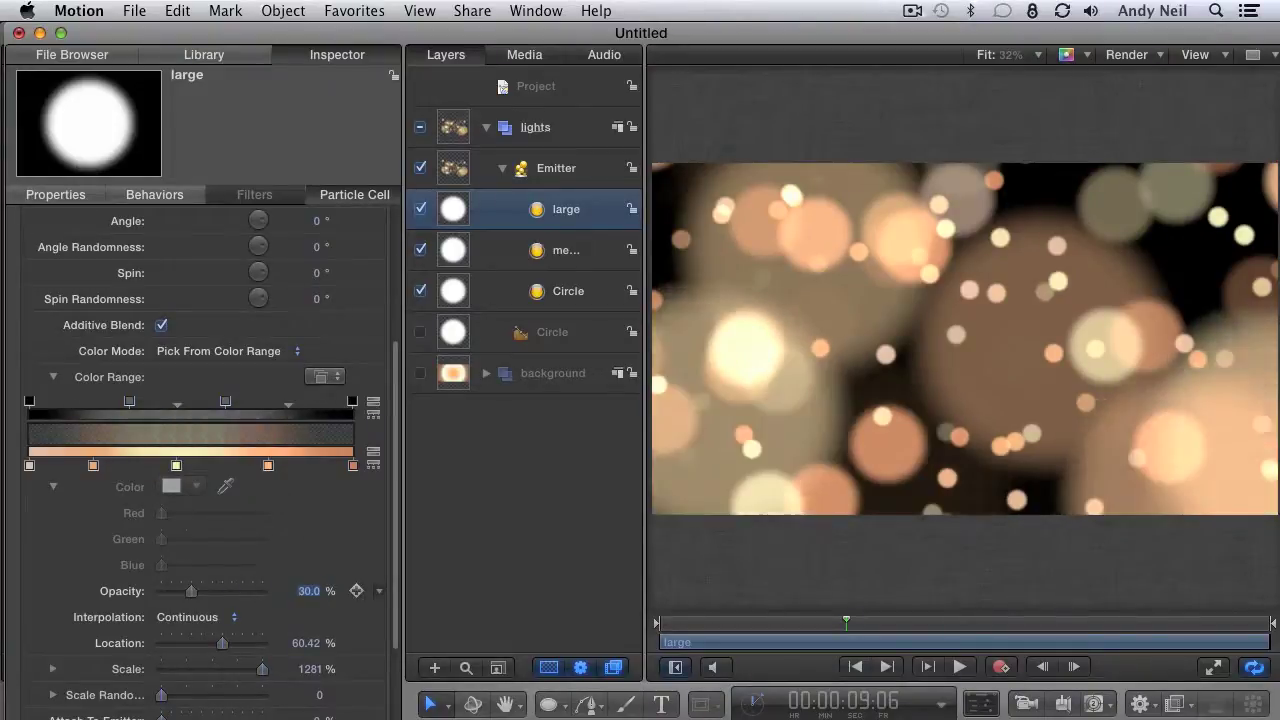
{"action": "left_click_drag", "start_coordinate": [826, 622], "coordinate": [855, 620]}
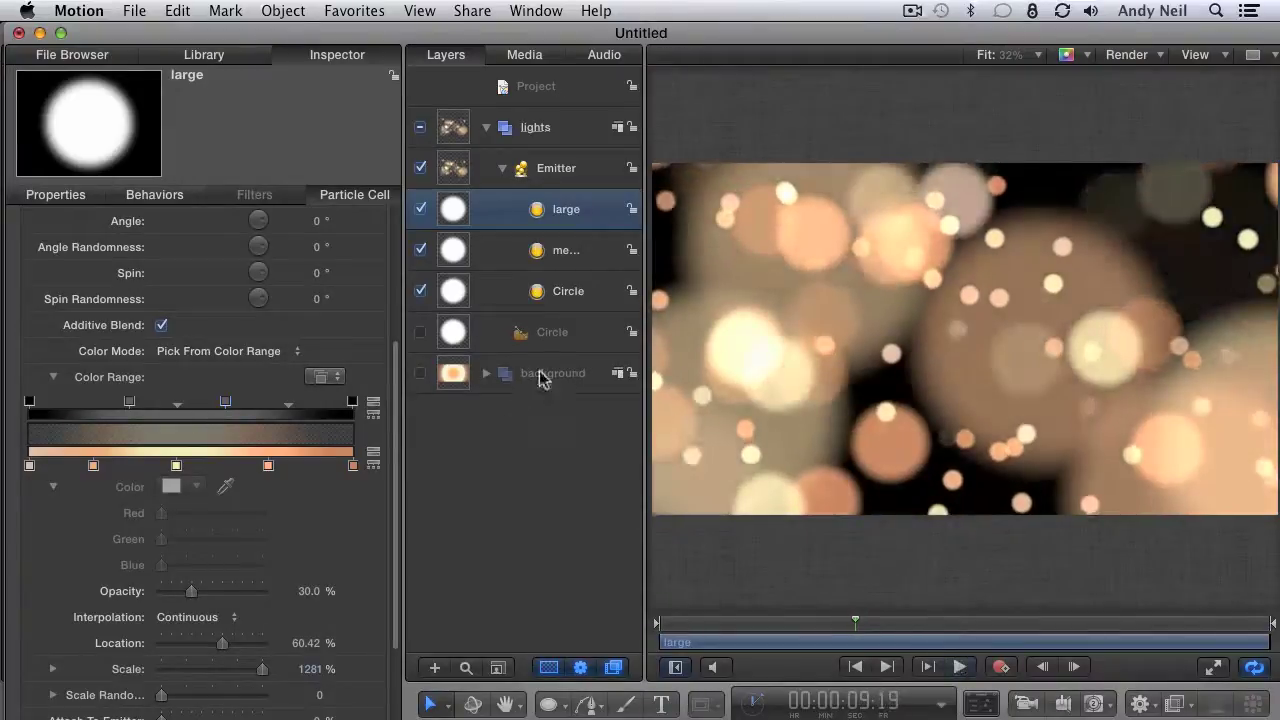
- Show the background layer again and select its Gradient layer
{"action": "left_click", "coordinate": [420, 373]}
{"action": "key", "text": "space"}
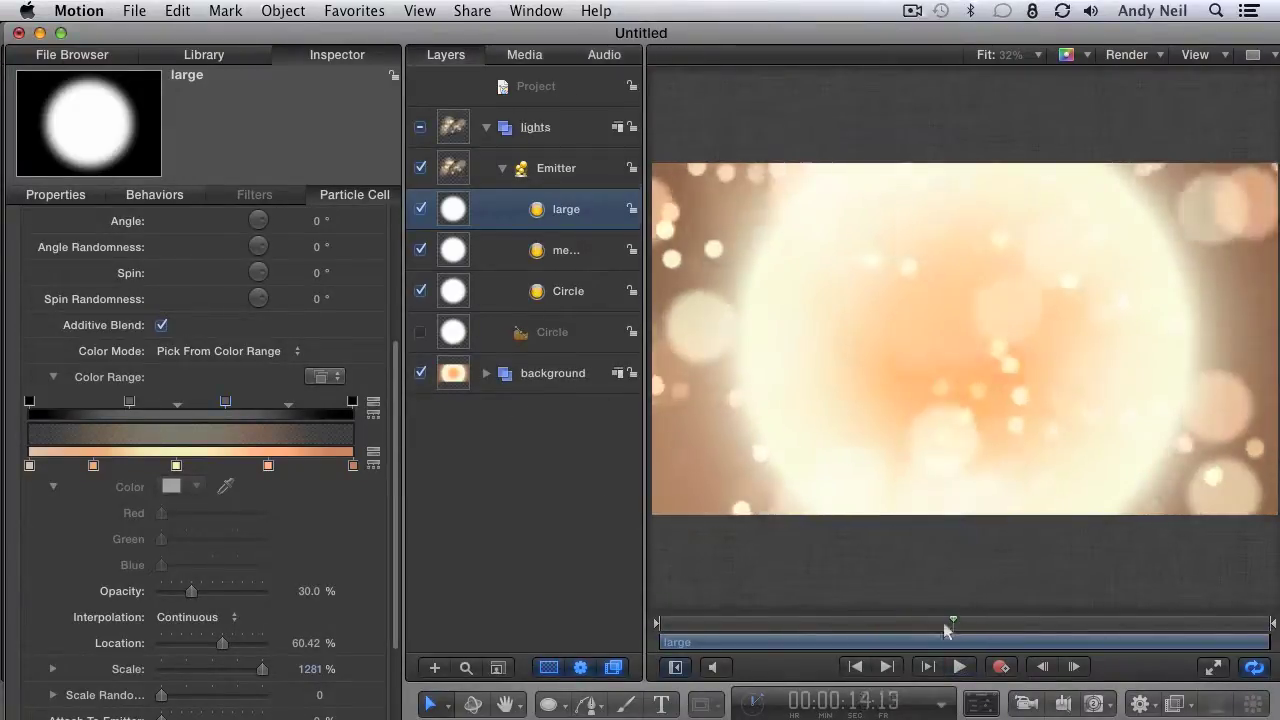
{"action": "key", "text": "space"}
{"action": "left_click", "coordinate": [486, 374]}
{"action": "left_click", "coordinate": [530, 418]}
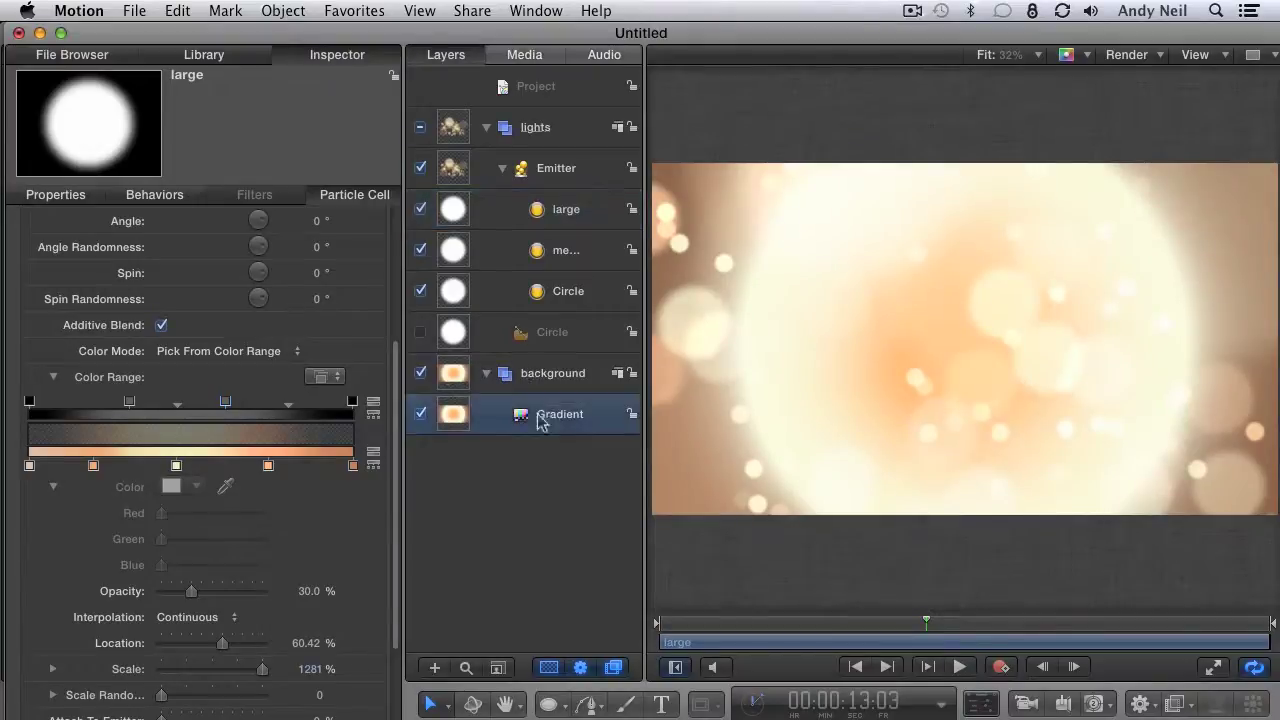
- Darken the gradient's middle colour to a softer peach
{"action": "left_click", "coordinate": [226, 427]}
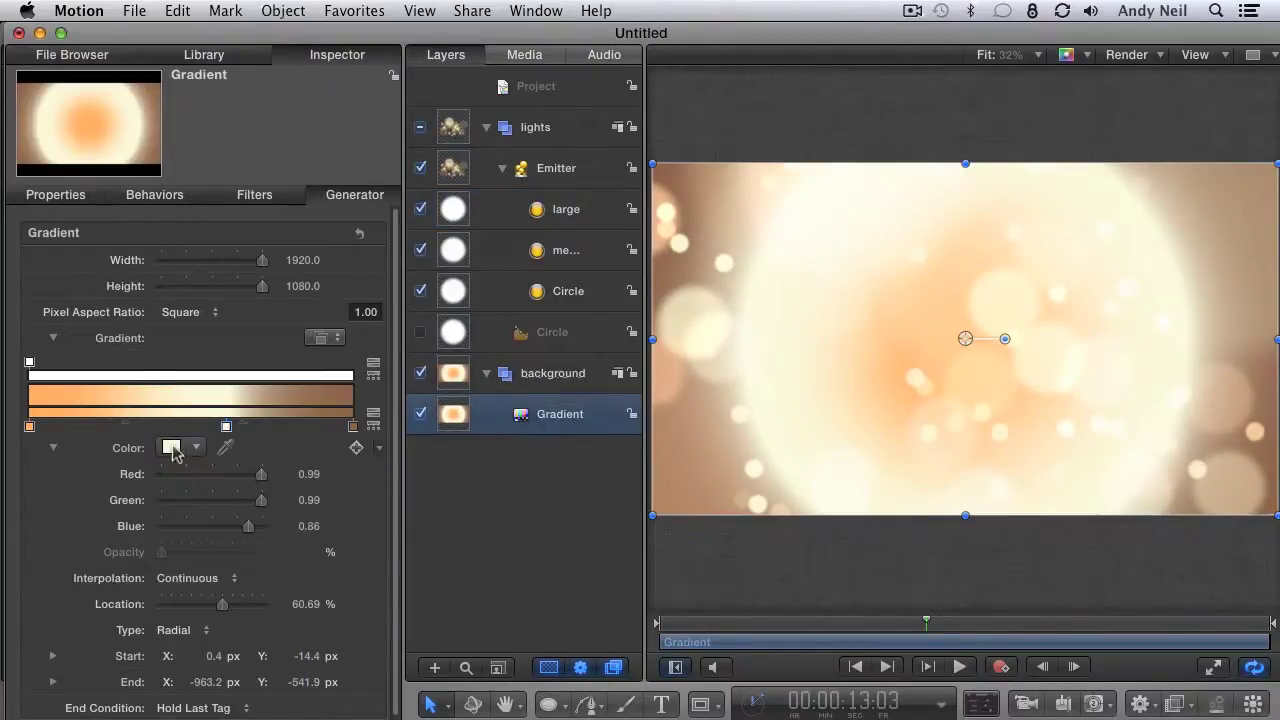
{"action": "left_click", "coordinate": [171, 447]}
{"action": "left_click_drag", "start_coordinate": [634, 455], "coordinate": [634, 472]}
{"action": "left_click_drag", "start_coordinate": [528, 573], "coordinate": [535, 576]}
{"action": "left_click_drag", "start_coordinate": [634, 472], "coordinate": [634, 481]}
{"action": "left_click", "coordinate": [408, 367]}
- Collapse the Emitter group and play through the bokeh over the new gradient
{"action": "key", "text": "space"}
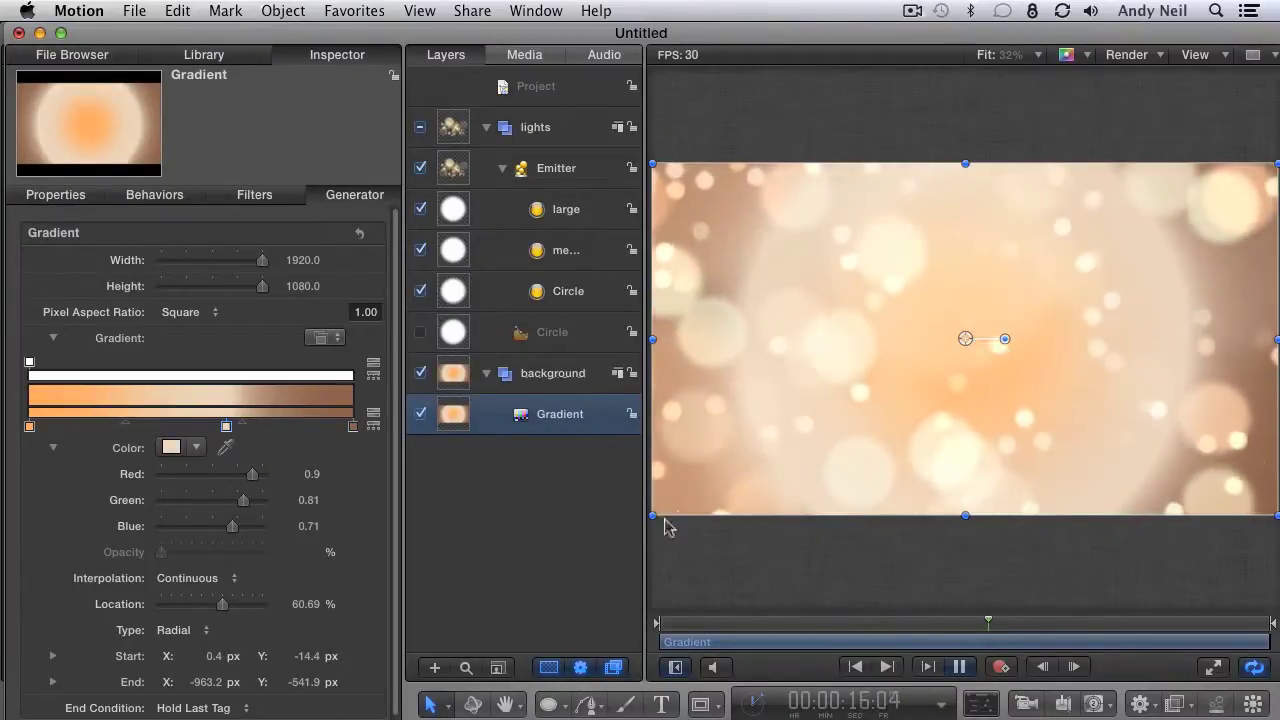
{"action": "key", "text": "space"}
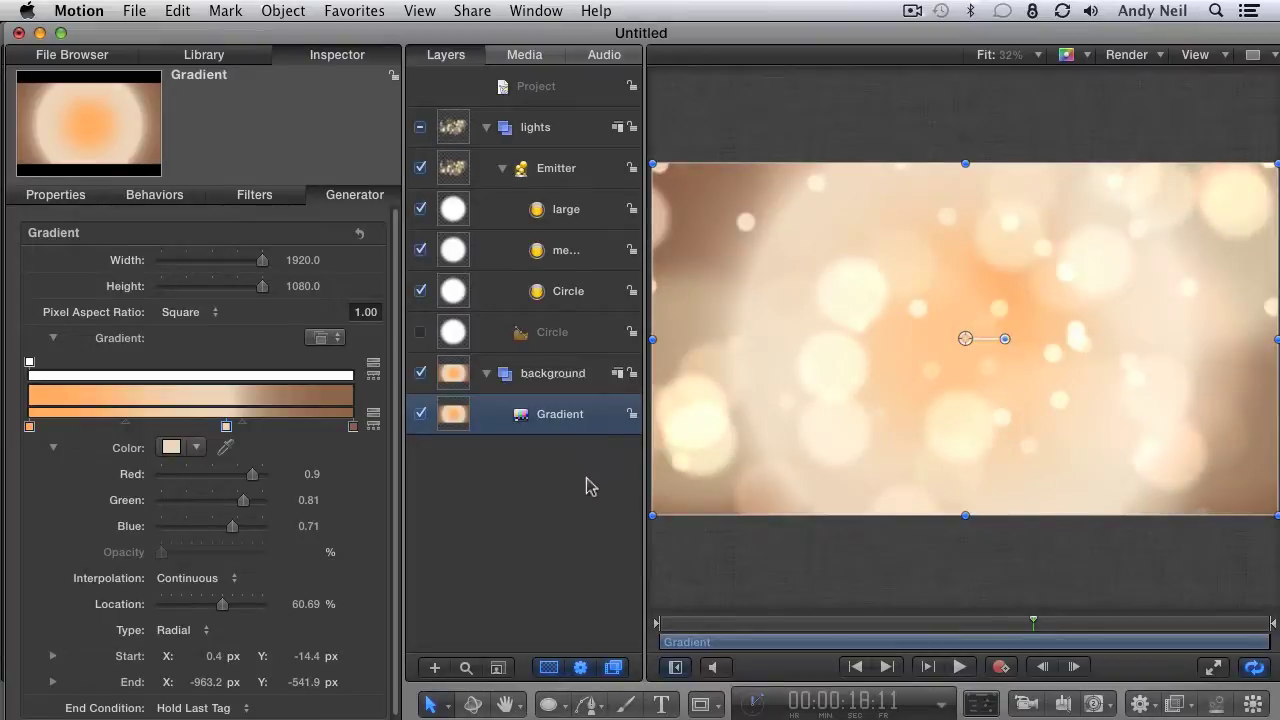
{"action": "left_click", "coordinate": [504, 170]}
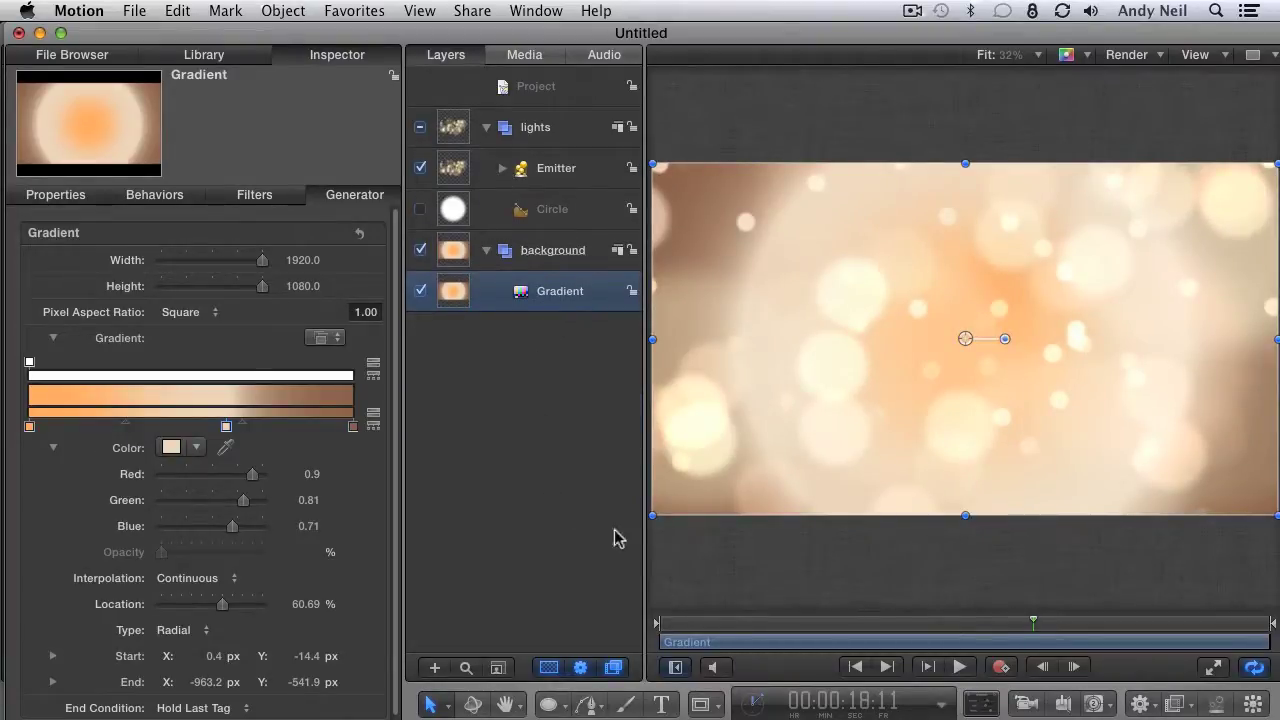
{"action": "left_click_drag", "start_coordinate": [718, 628], "coordinate": [888, 622]}
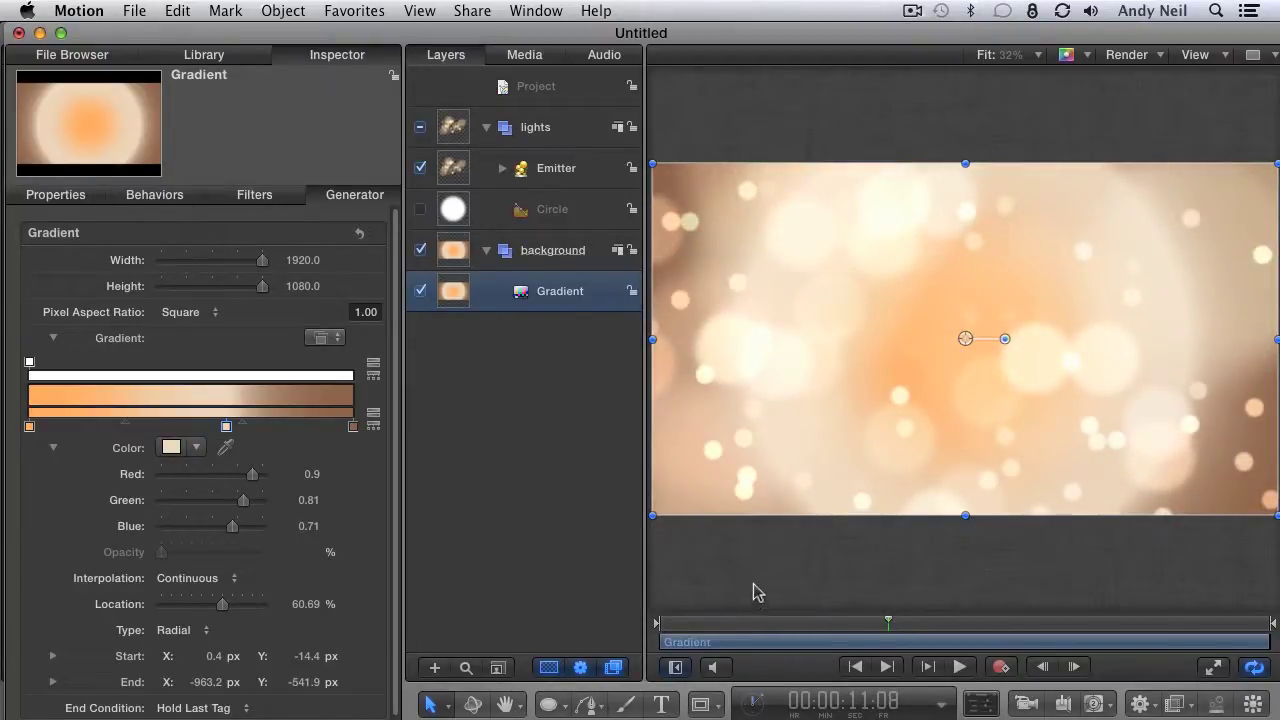
{"action": "key", "text": "space"}
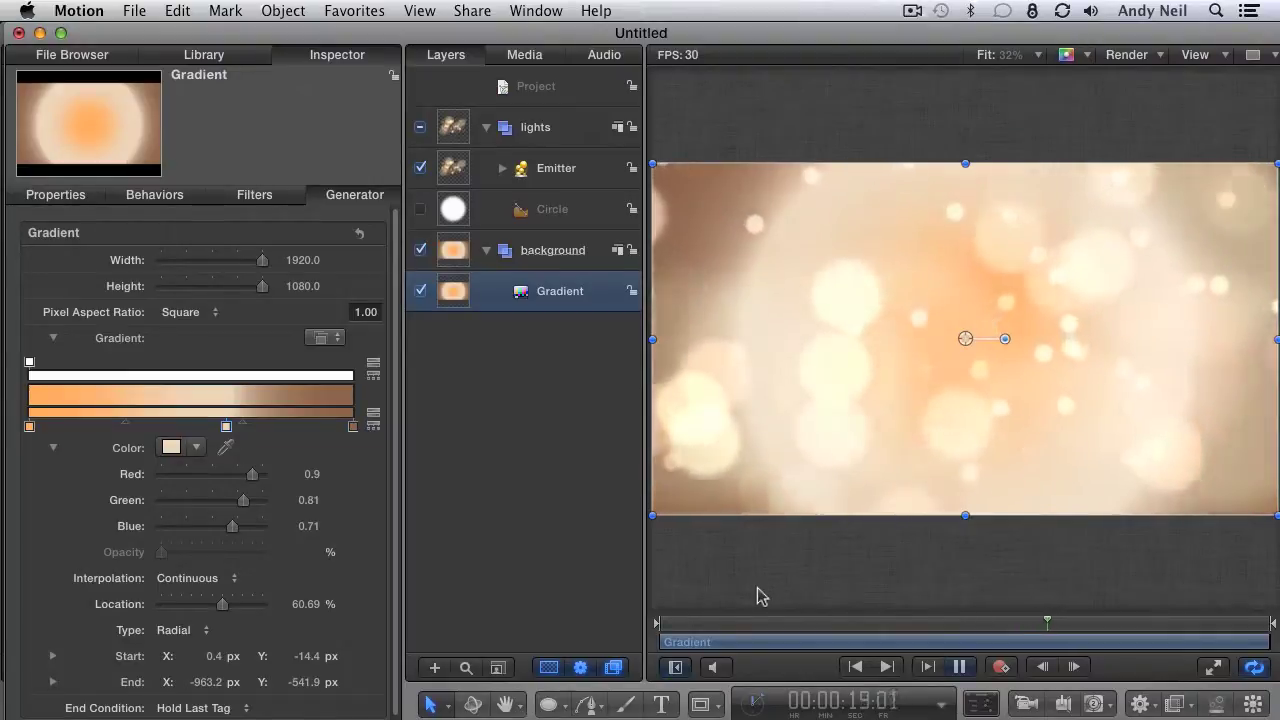
- Set the project duration to 35 seconds
{"action": "key", "text": "space"}
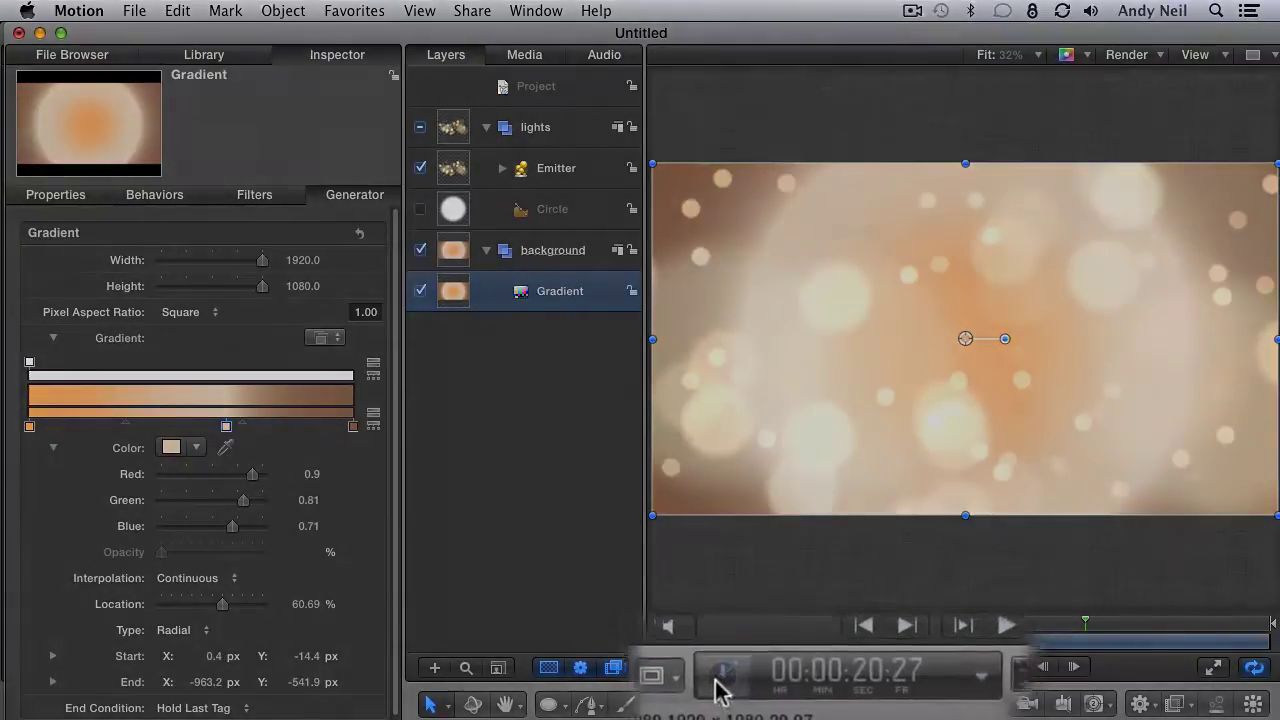
{"action": "left_click", "coordinate": [722, 676]}
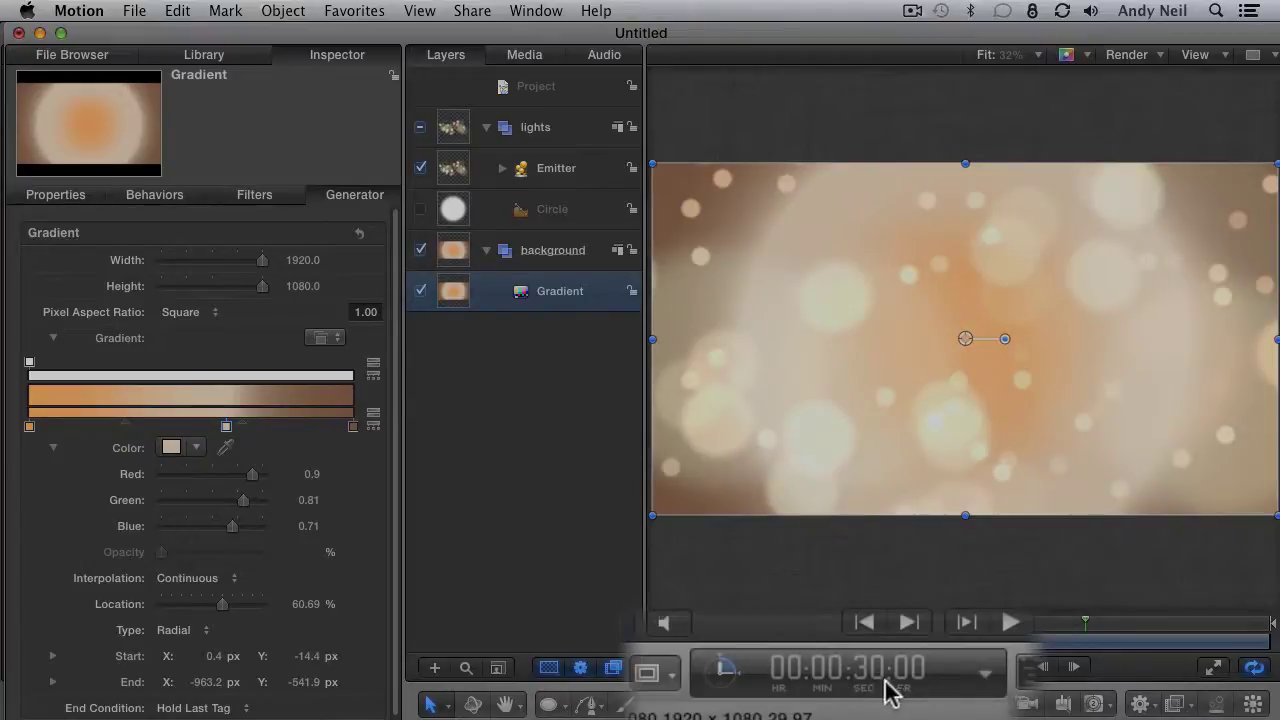
{"action": "left_click", "coordinate": [882, 682]}
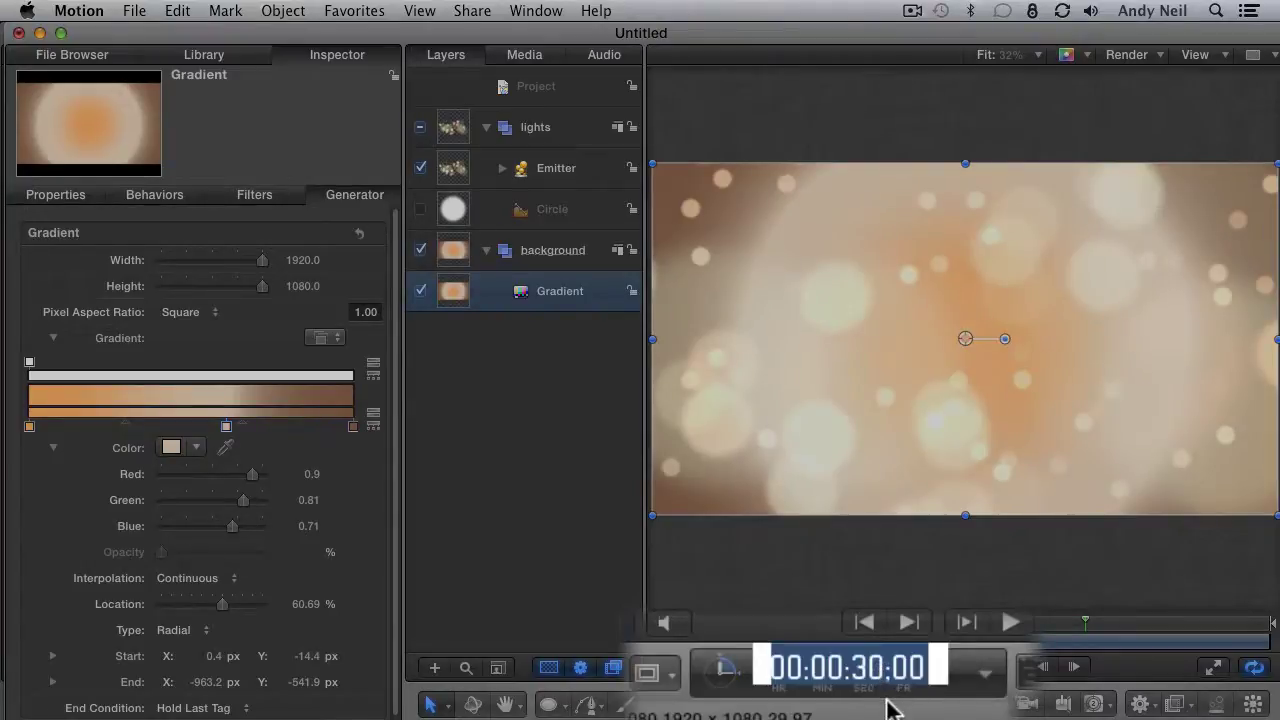
{"action": "type", "text": "35."}
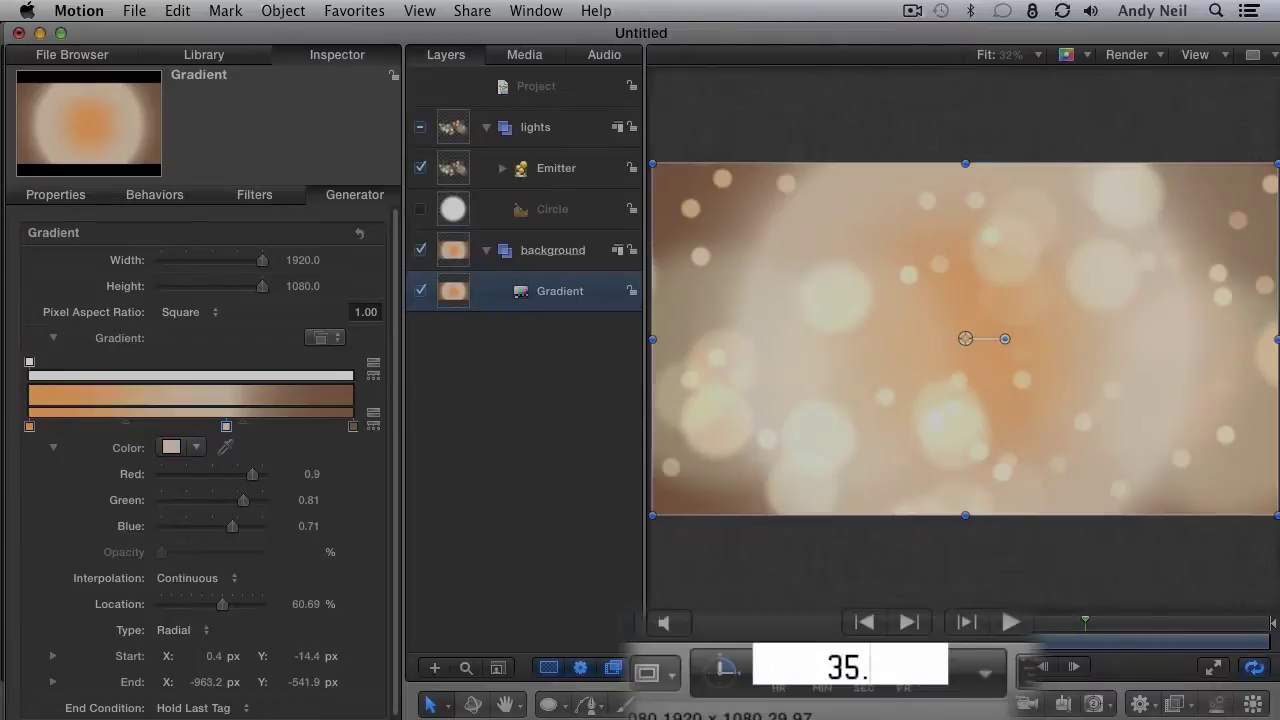
{"action": "key", "text": "Return"}
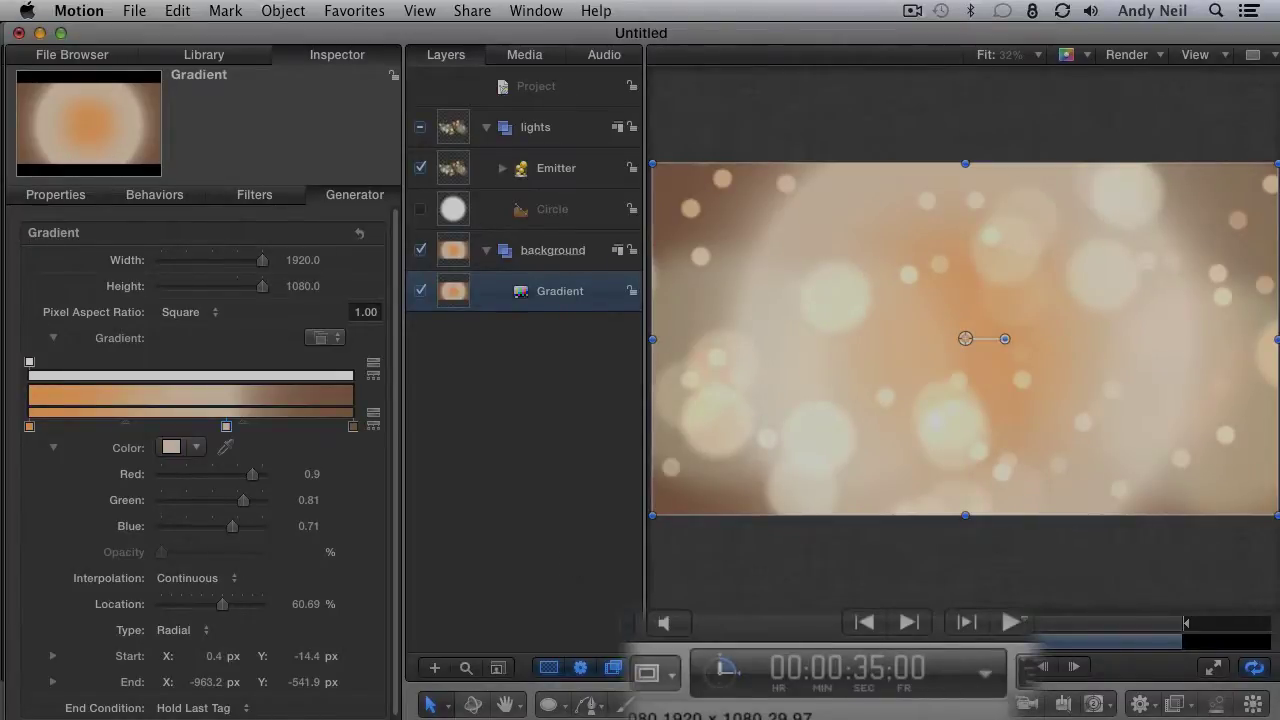
- Jump to the project's last frame and select the lights group
{"action": "left_click", "coordinate": [724, 671]}
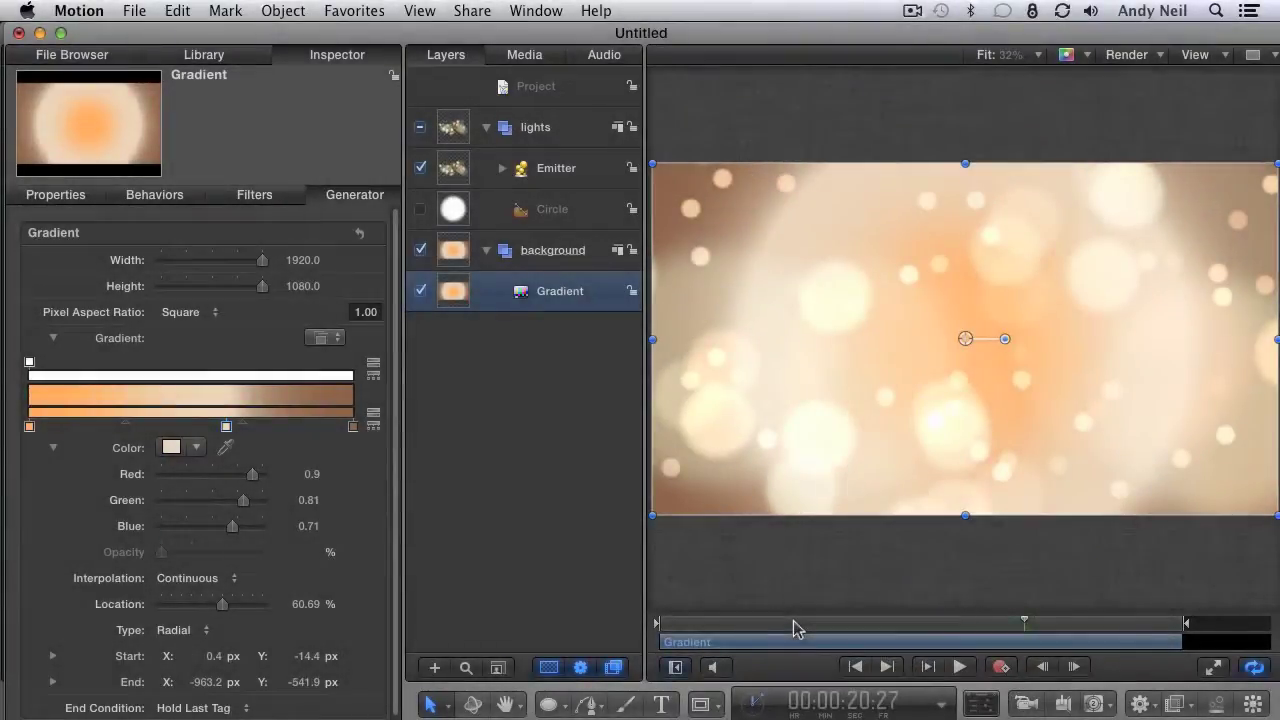
{"action": "key", "text": "End"}
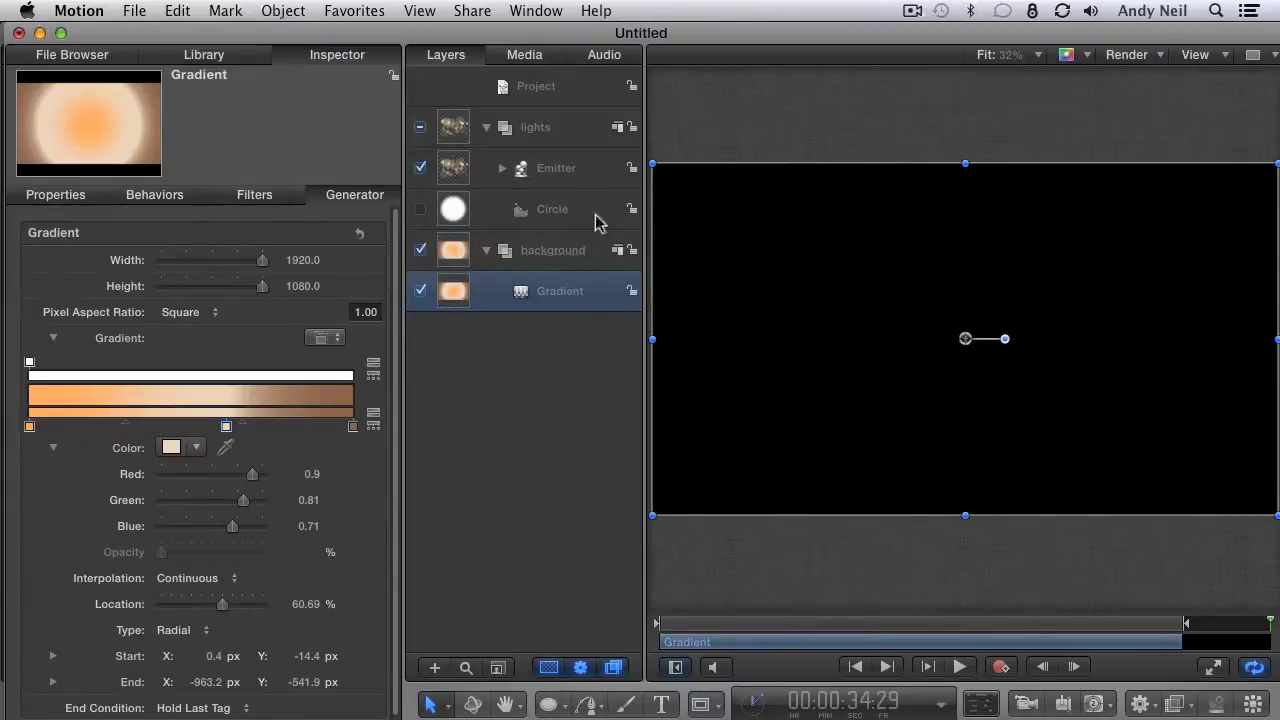
{"action": "left_click", "coordinate": [557, 138]}
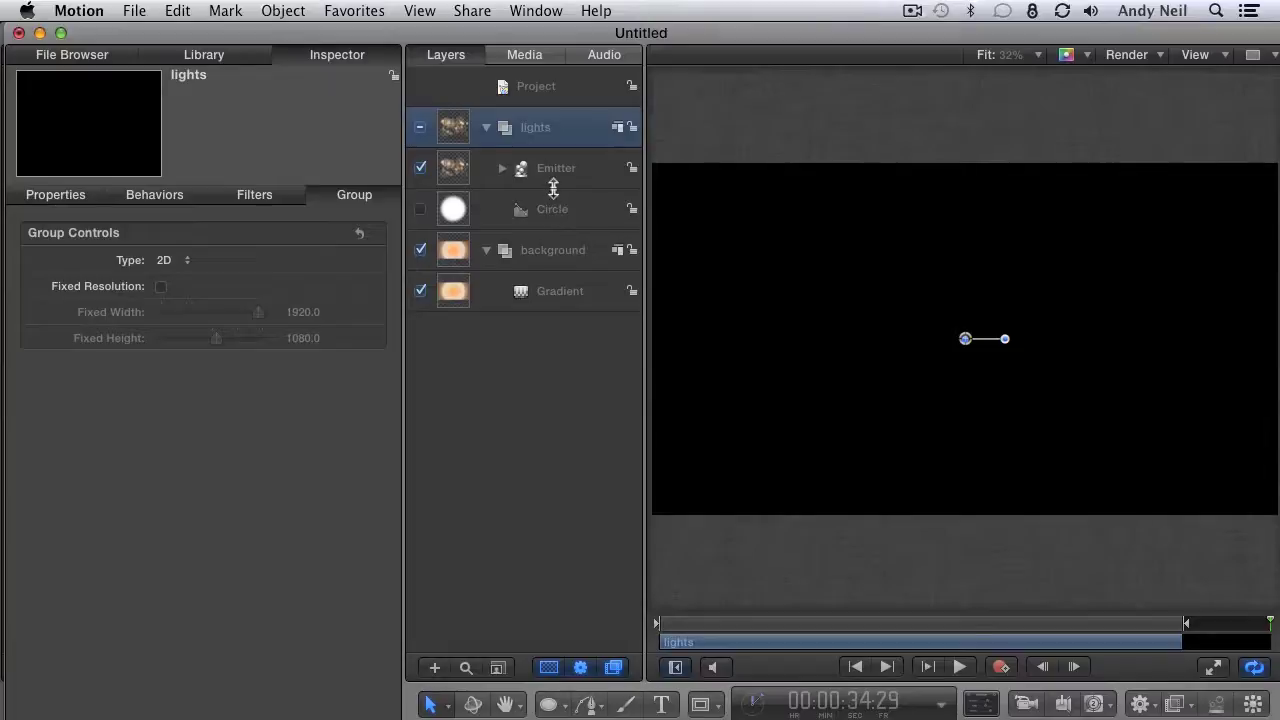
- Set the lights group's out point to the current frame and make a first clone of the Emitter
{"action": "key", "text": "o"}
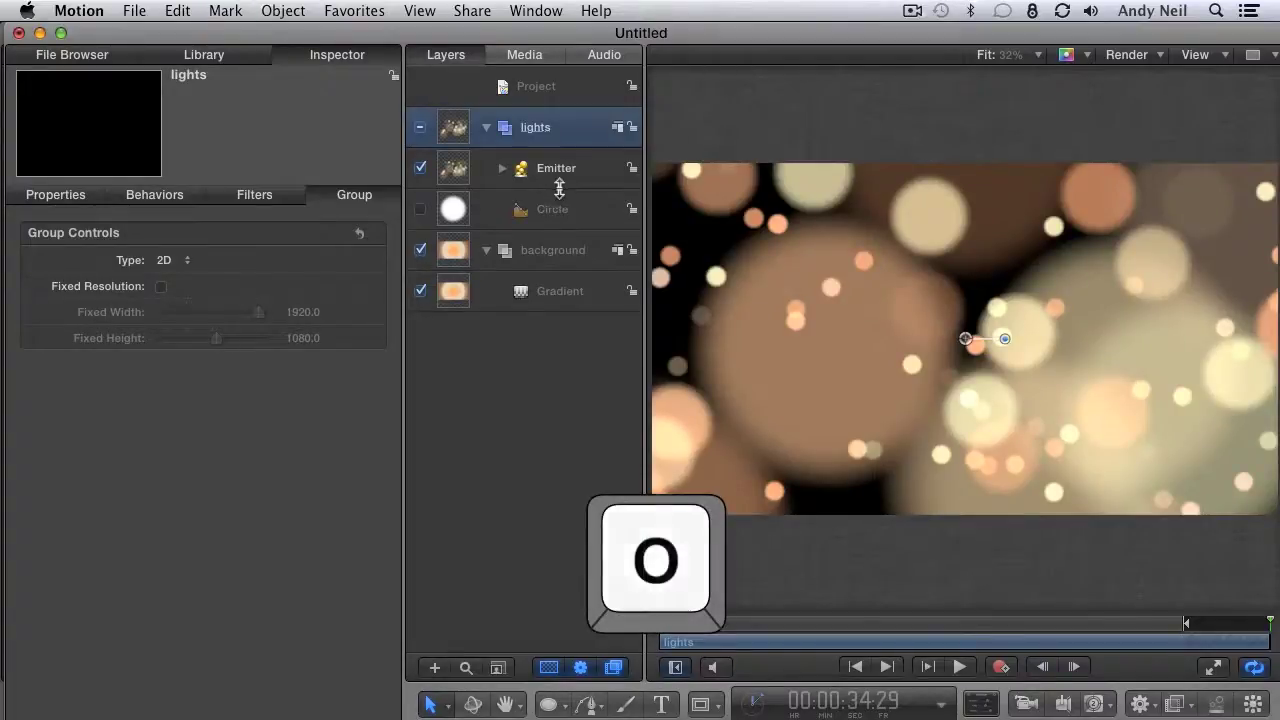
{"action": "left_click", "coordinate": [555, 215]}
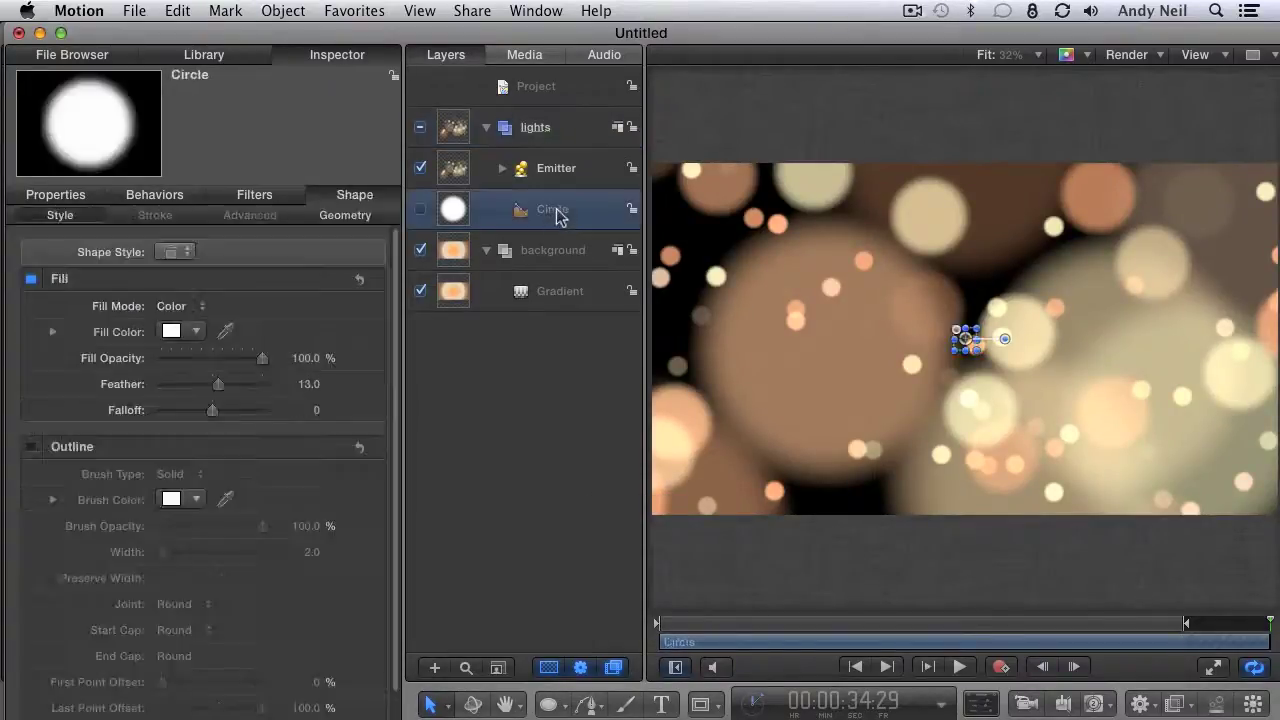
{"action": "left_click", "coordinate": [556, 174]}
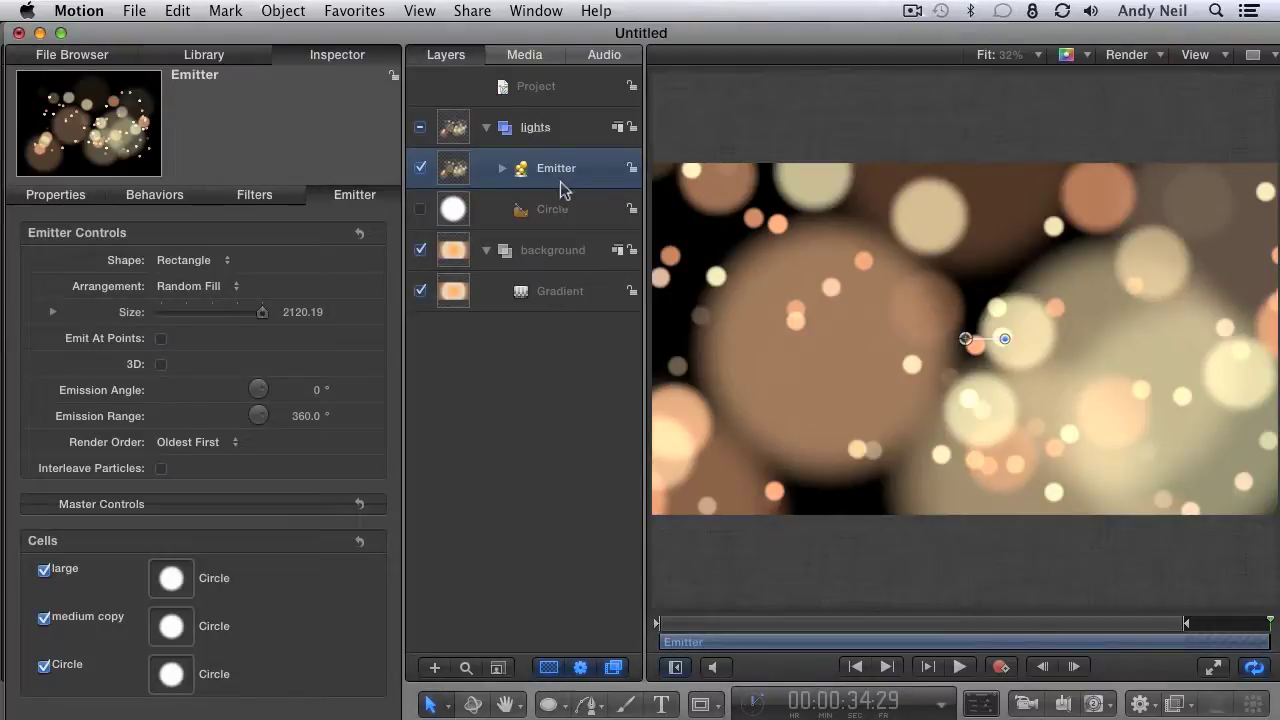
{"action": "key", "text": "k"}
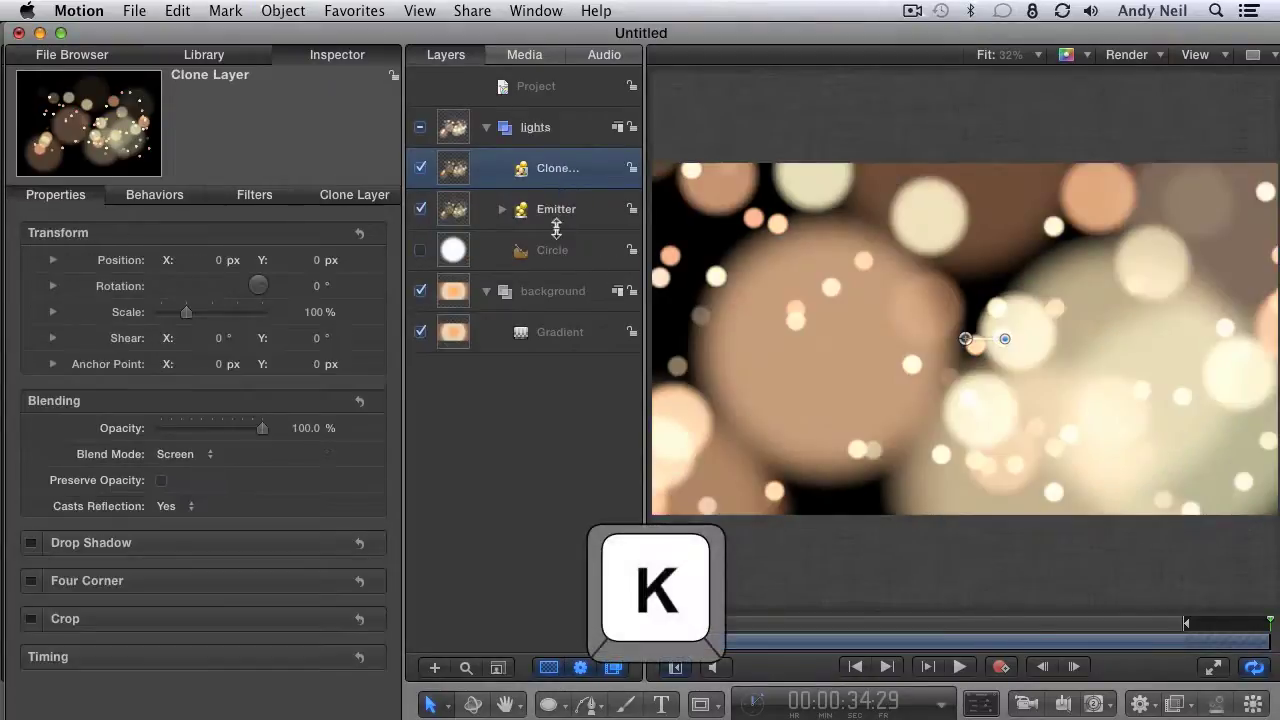
- Make a second Emitter clone layer and switch off the original Emitter
{"action": "left_click", "coordinate": [555, 218]}
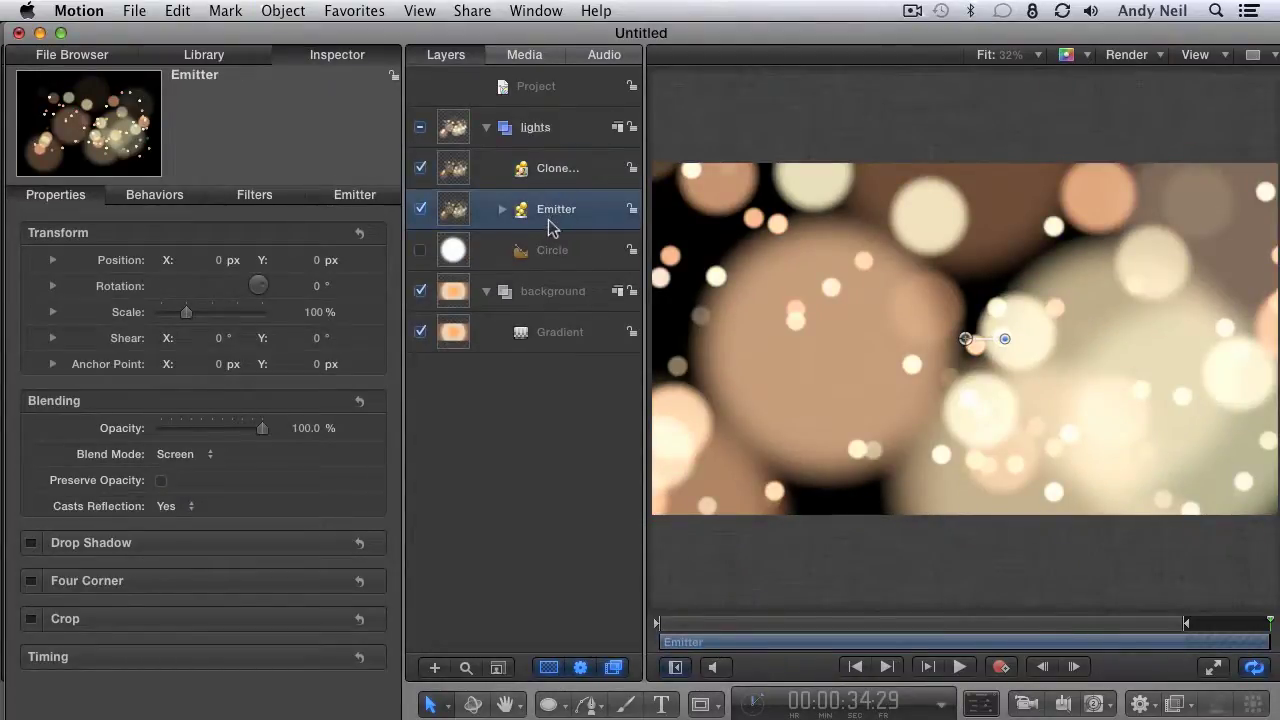
{"action": "key", "text": "k"}
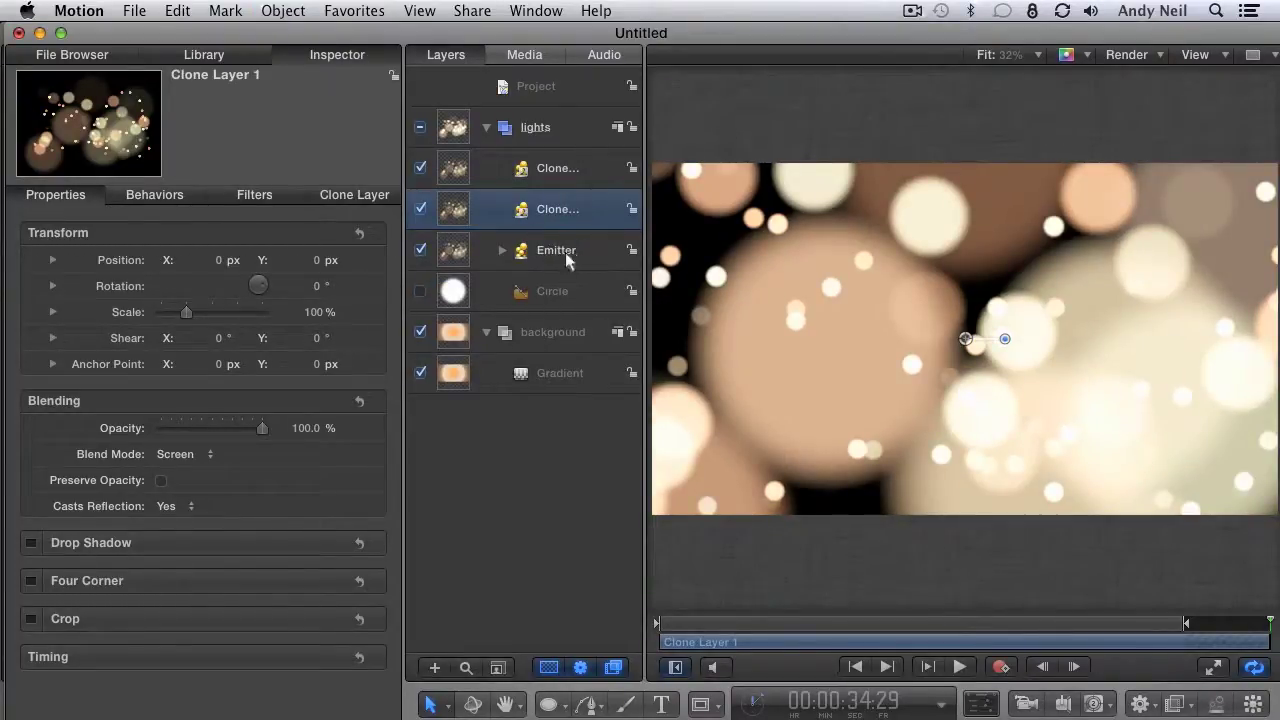
{"action": "left_click", "coordinate": [566, 255]}
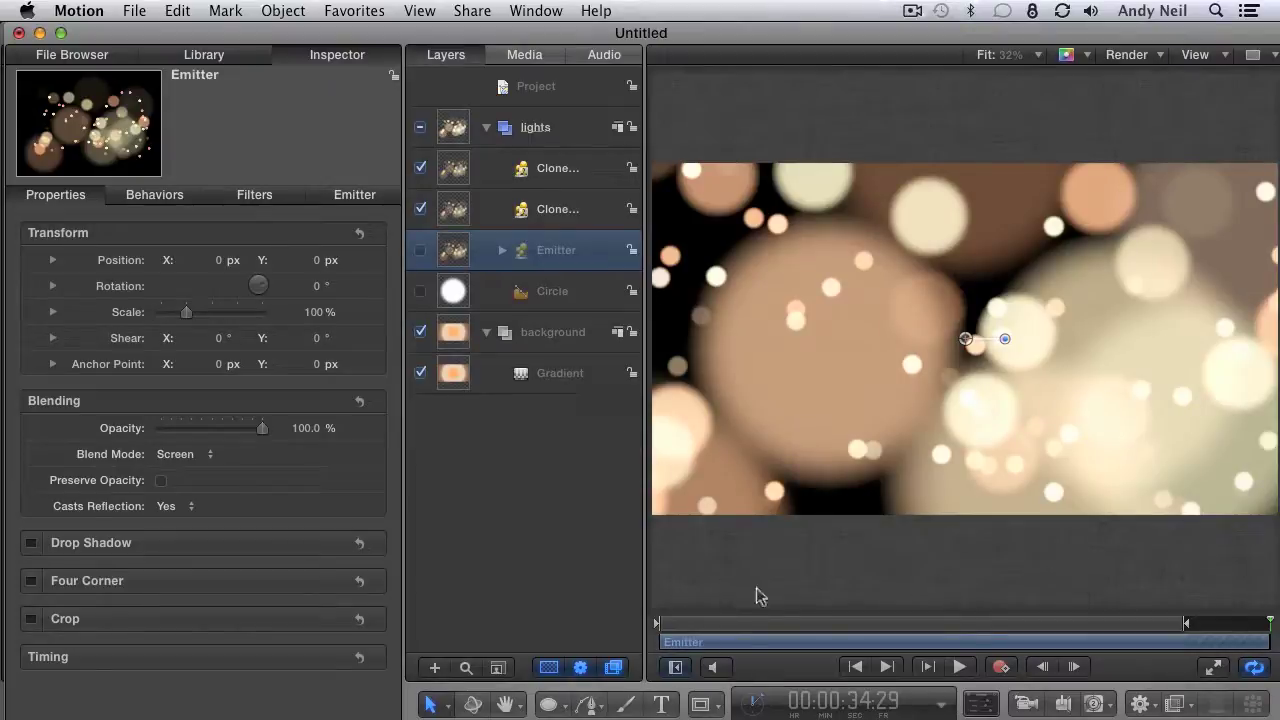
- At about 12 seconds in, show the Timeline, collapse the Emitter, and select Clone Layer and Clone Layer 1
{"action": "left_click_drag", "start_coordinate": [819, 622], "coordinate": [893, 622]}
{"action": "key", "text": "super+7"}
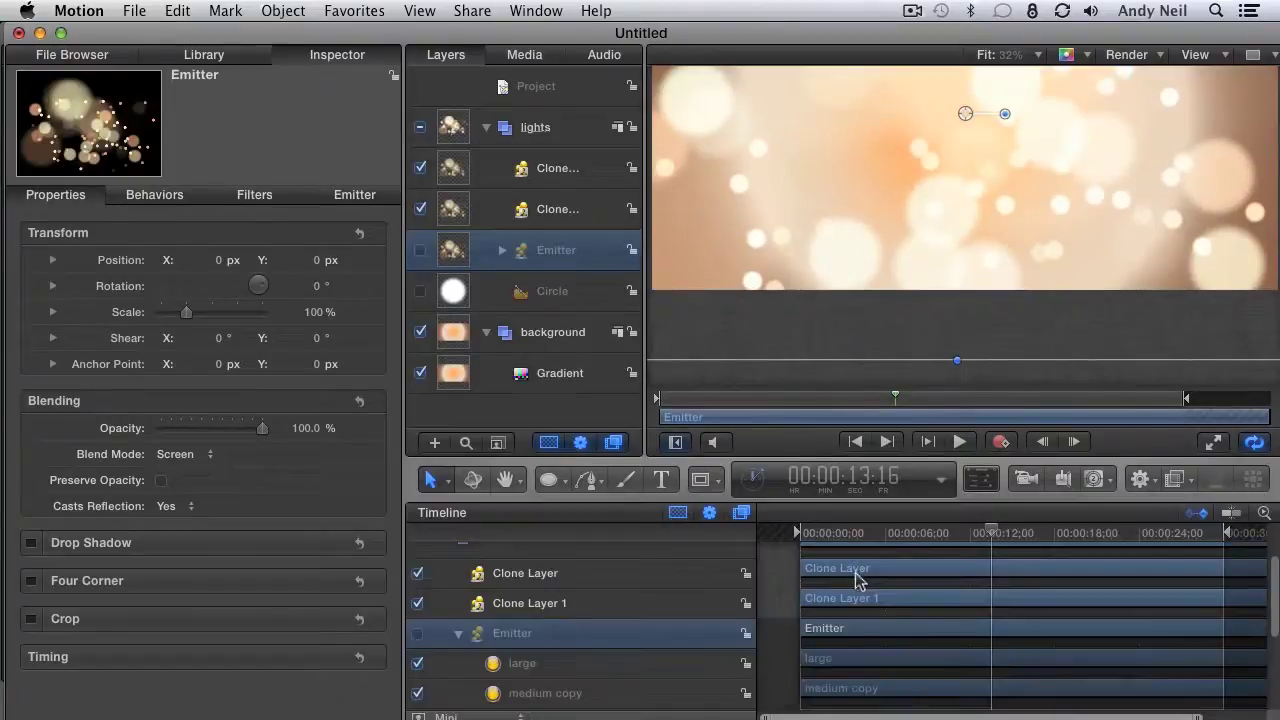
{"action": "left_click", "coordinate": [458, 633]}
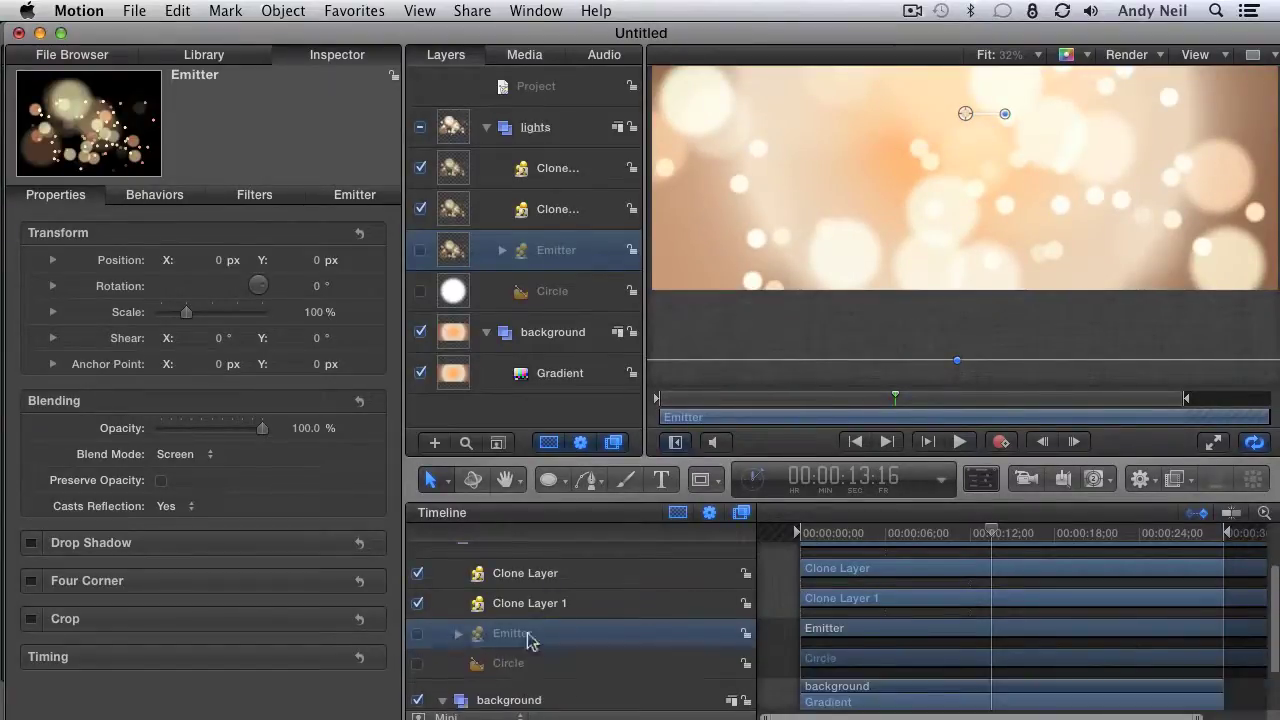
{"action": "scroll", "coordinate": [1273, 594], "scroll_direction": "up", "scroll_amount": 3}
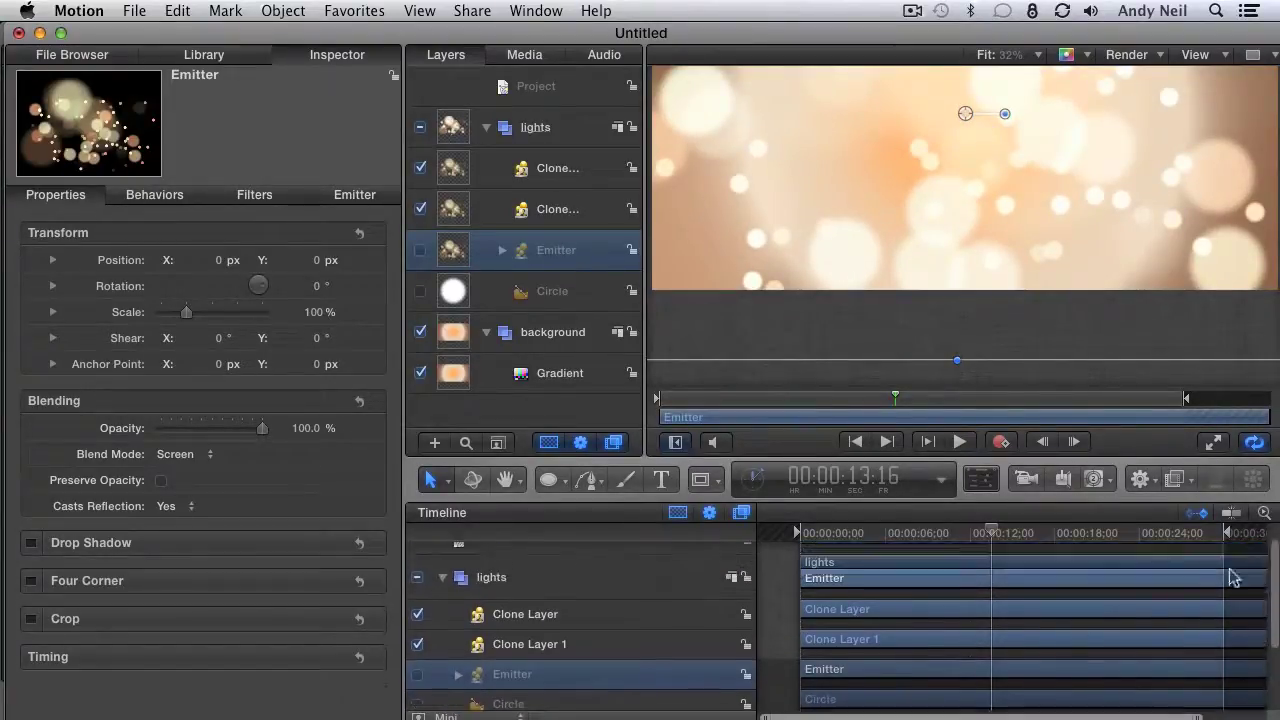
{"action": "left_click", "coordinate": [545, 615]}
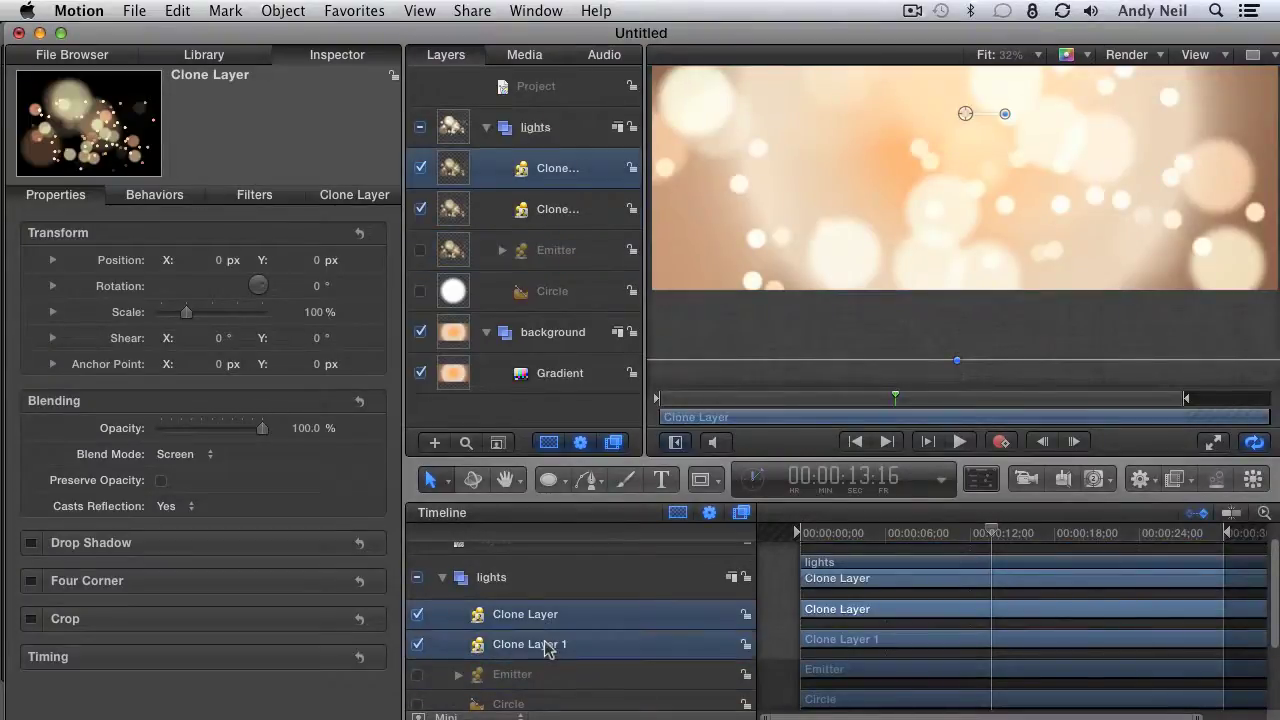
{"action": "left_click", "coordinate": [548, 648], "text": "shift"}
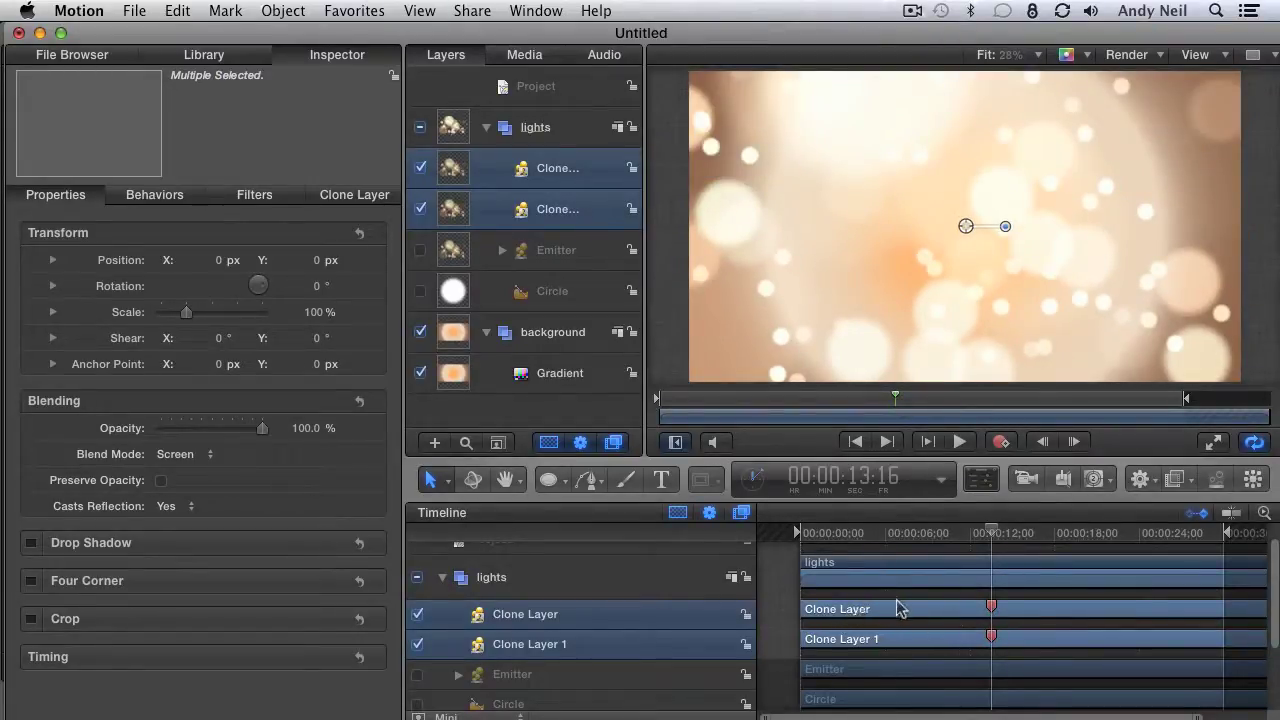
- Slide Clone Layer about 11:16 earlier so its marker lands on 00:00:00:00, then return to frame one
{"action": "left_click", "coordinate": [617, 584]}
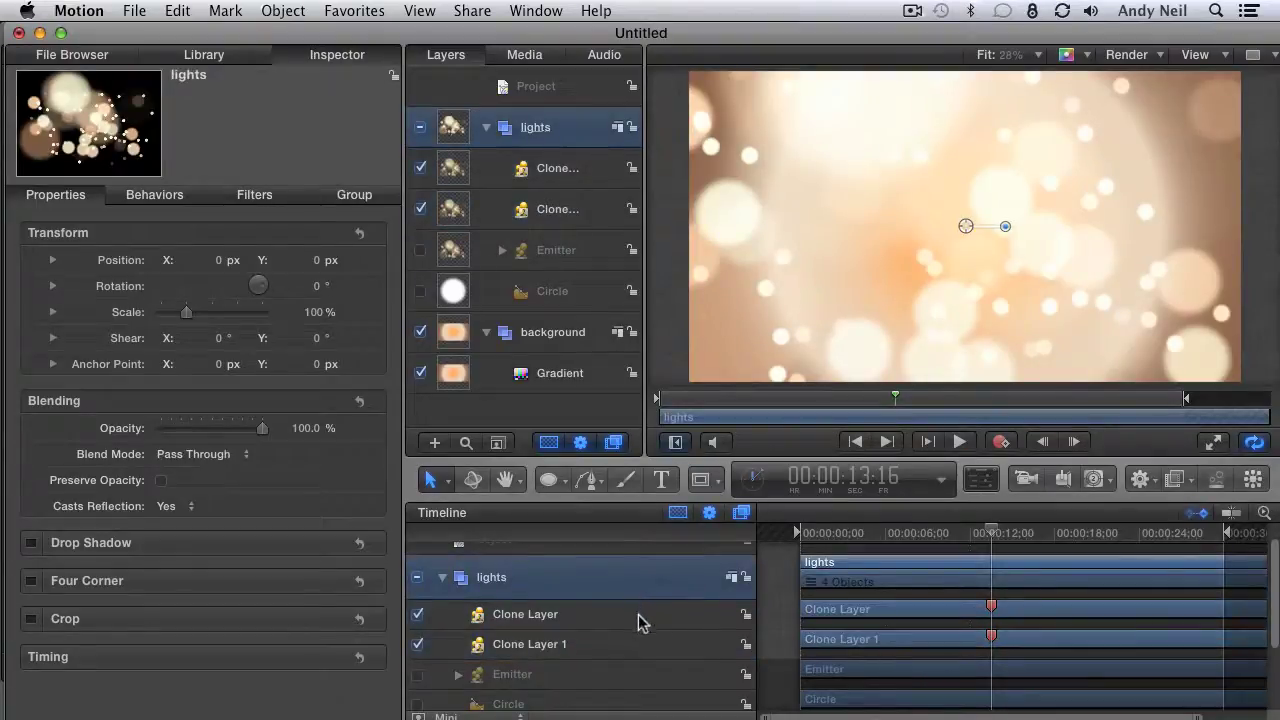
{"action": "left_click", "coordinate": [640, 622]}
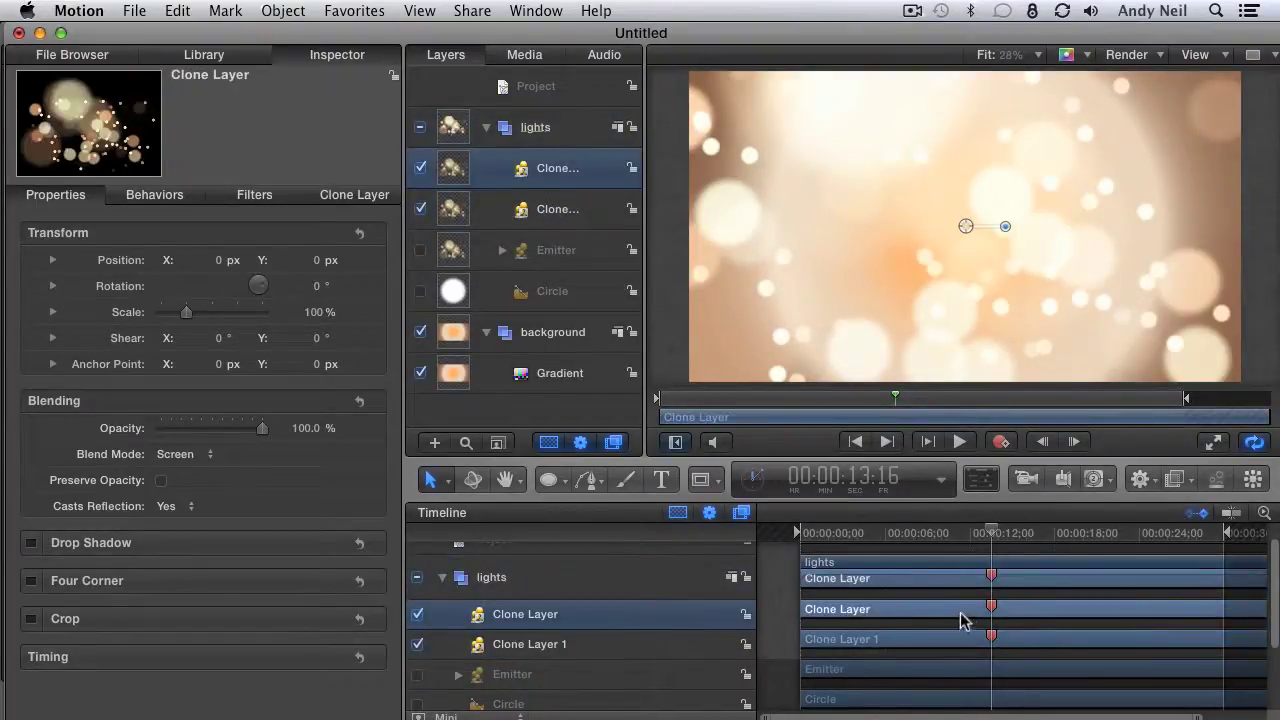
{"action": "mouse_move", "coordinate": [966, 618]}
{"action": "left_mouse_down"}
{"action": "mouse_move", "coordinate": [786, 610]}
{"action": "mouse_move", "coordinate": [806, 616]}
{"action": "left_mouse_up"}
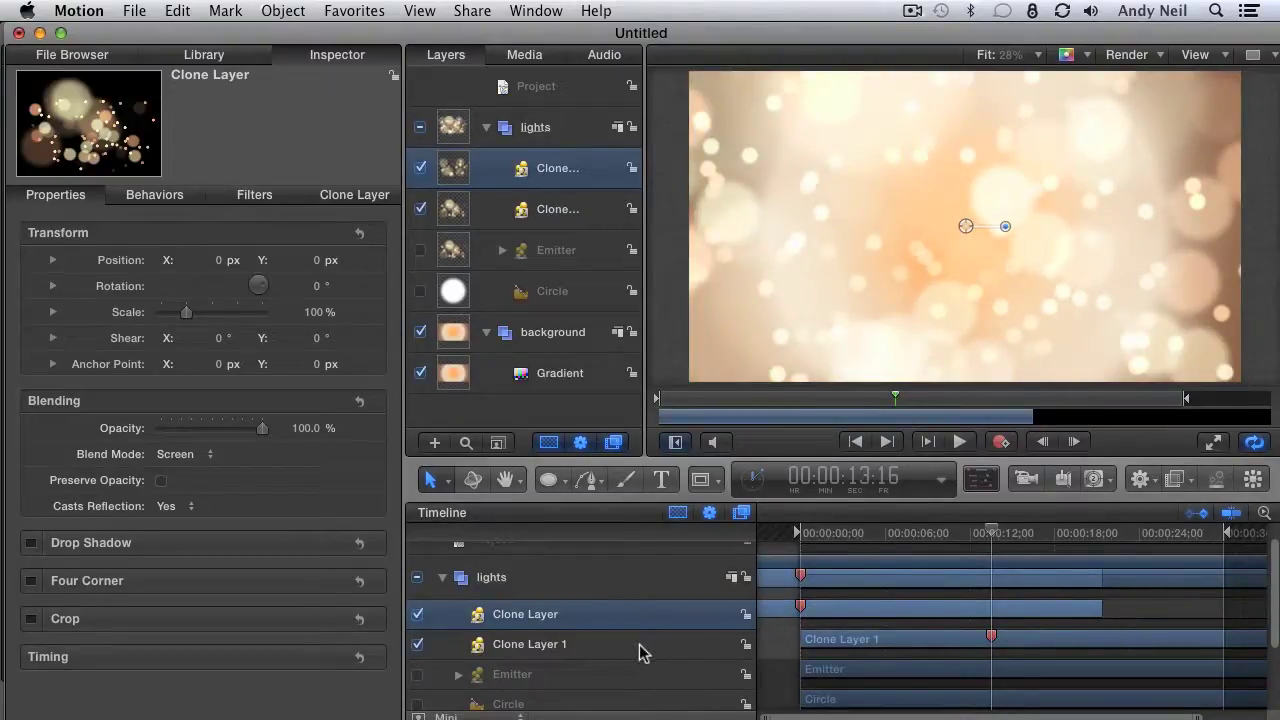
{"action": "left_click_drag", "start_coordinate": [1197, 712], "coordinate": [766, 716]}
{"action": "left_click_drag", "start_coordinate": [832, 540], "coordinate": [803, 543]}
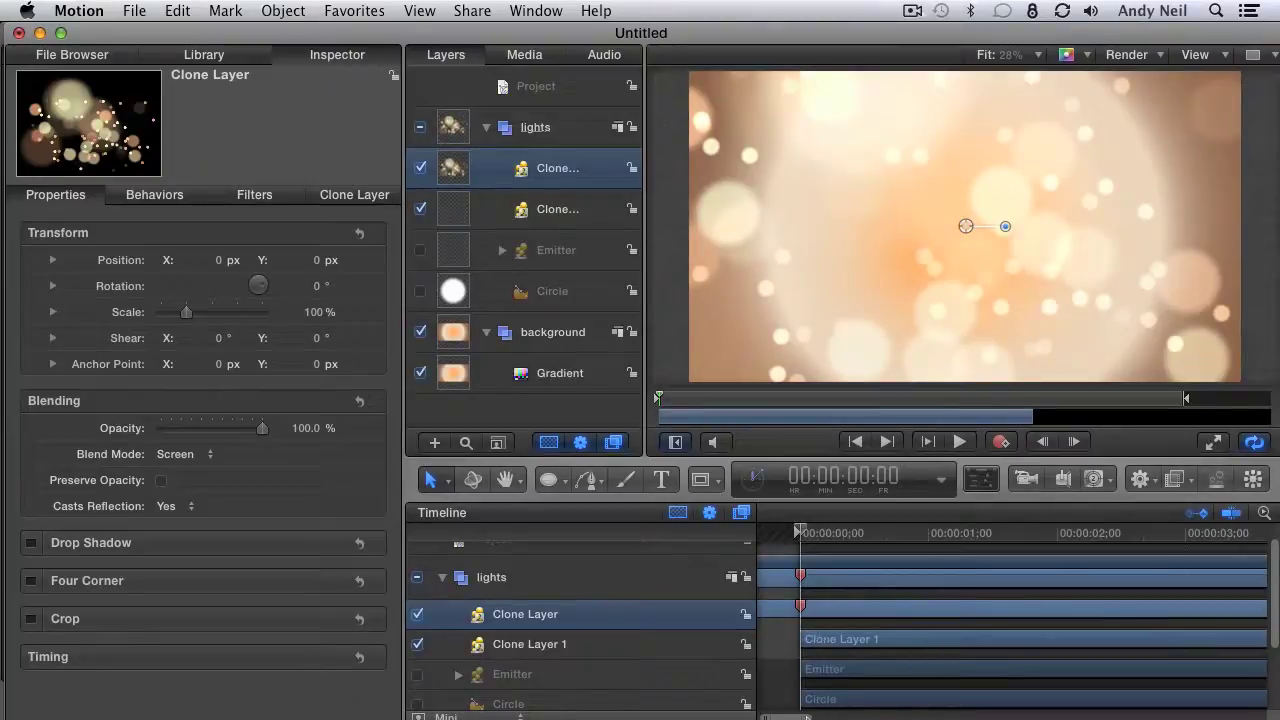
- Slide Clone Layer 1 later in the Timeline so it starts about 16 seconds in
{"action": "key", "text": "super+z"}
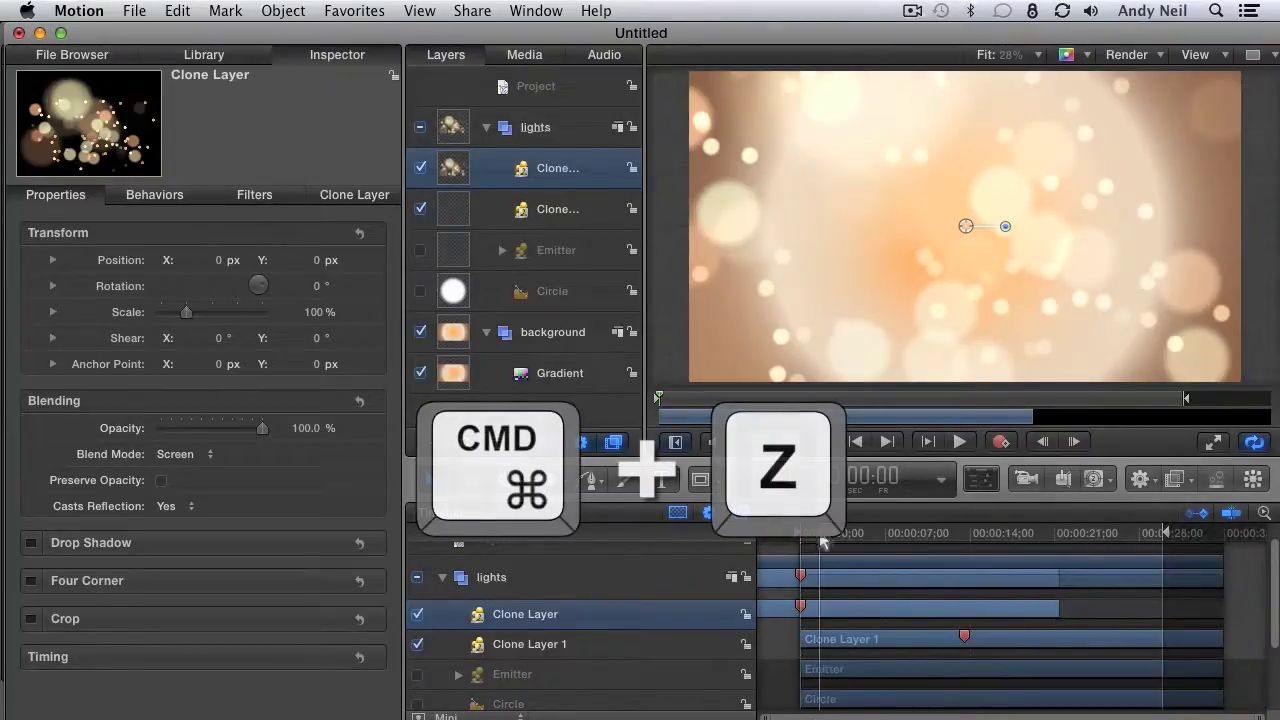
{"action": "left_click_drag", "start_coordinate": [822, 535], "coordinate": [953, 533]}
{"action": "left_click_drag", "start_coordinate": [897, 647], "coordinate": [1123, 648]}
{"action": "left_click", "coordinate": [1152, 532]}
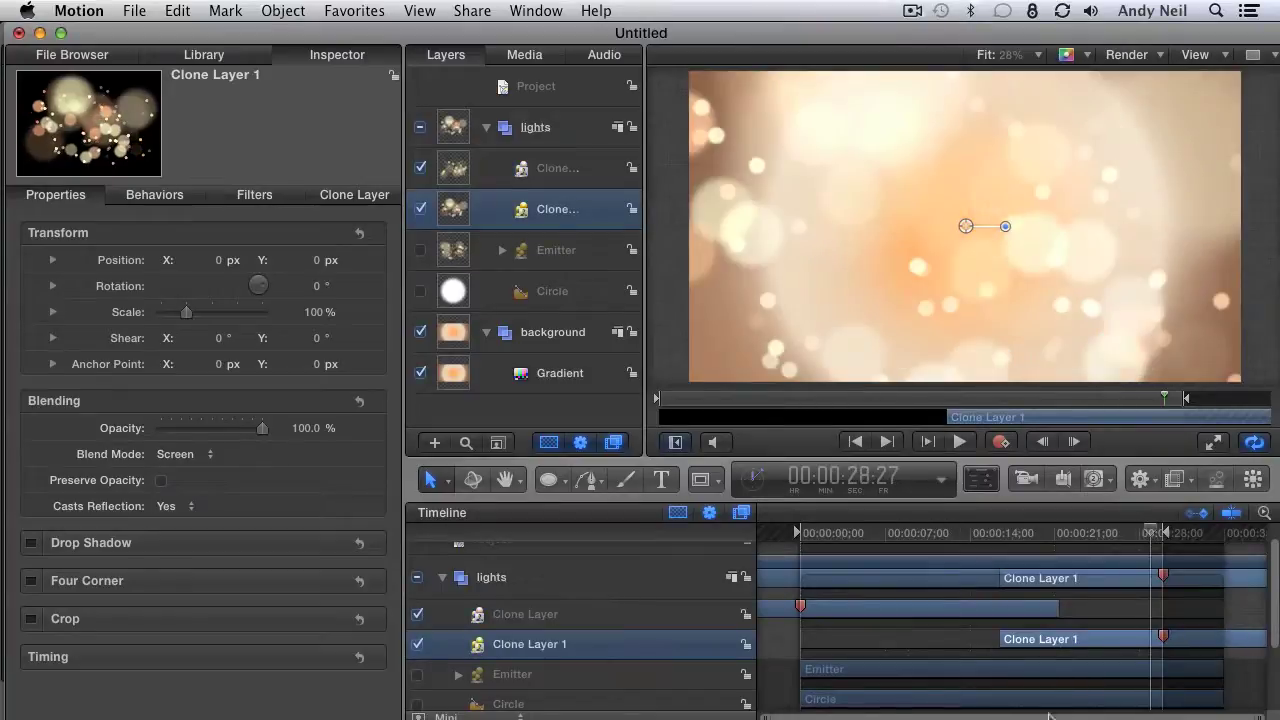
- Zoom in and nudge Clone Layer 1 until its marker meets the end near 00:00:29:29
{"action": "key", "text": "super+equal"}
{"action": "key", "text": "super+equal"}
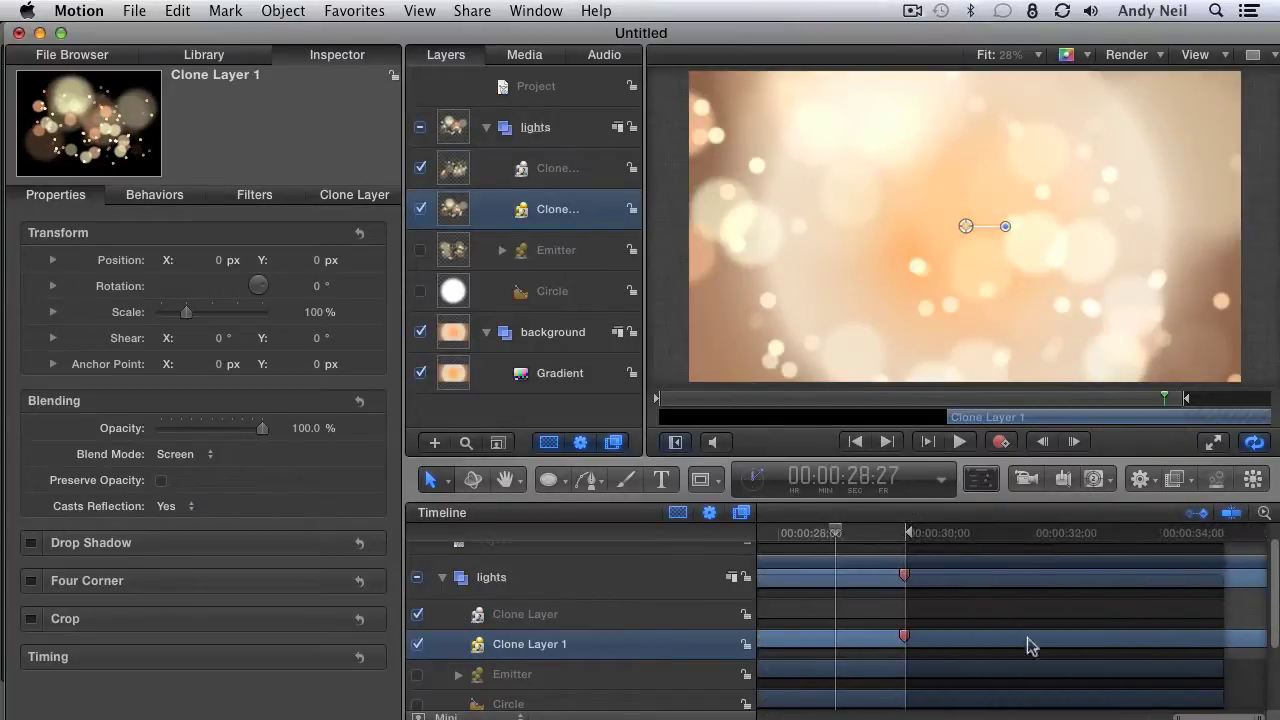
{"action": "mouse_move", "coordinate": [886, 639]}
{"action": "left_mouse_down"}
{"action": "mouse_move", "coordinate": [866, 646]}
{"action": "mouse_move", "coordinate": [1018, 533]}
{"action": "mouse_move", "coordinate": [868, 650]}
{"action": "left_mouse_up"}
{"action": "left_click", "coordinate": [868, 650]}
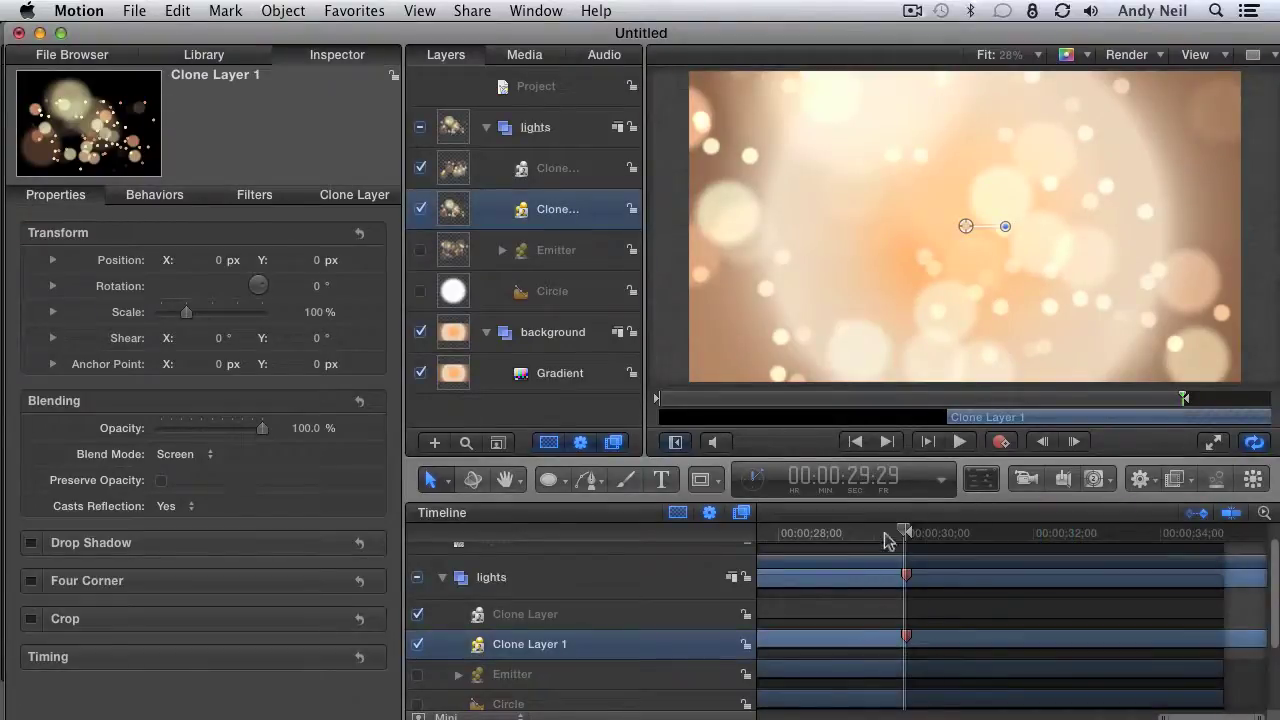
{"action": "left_click_drag", "start_coordinate": [886, 537], "coordinate": [896, 533]}
{"action": "left_click", "coordinate": [1152, 716]}
{"action": "left_click", "coordinate": [1142, 533]}
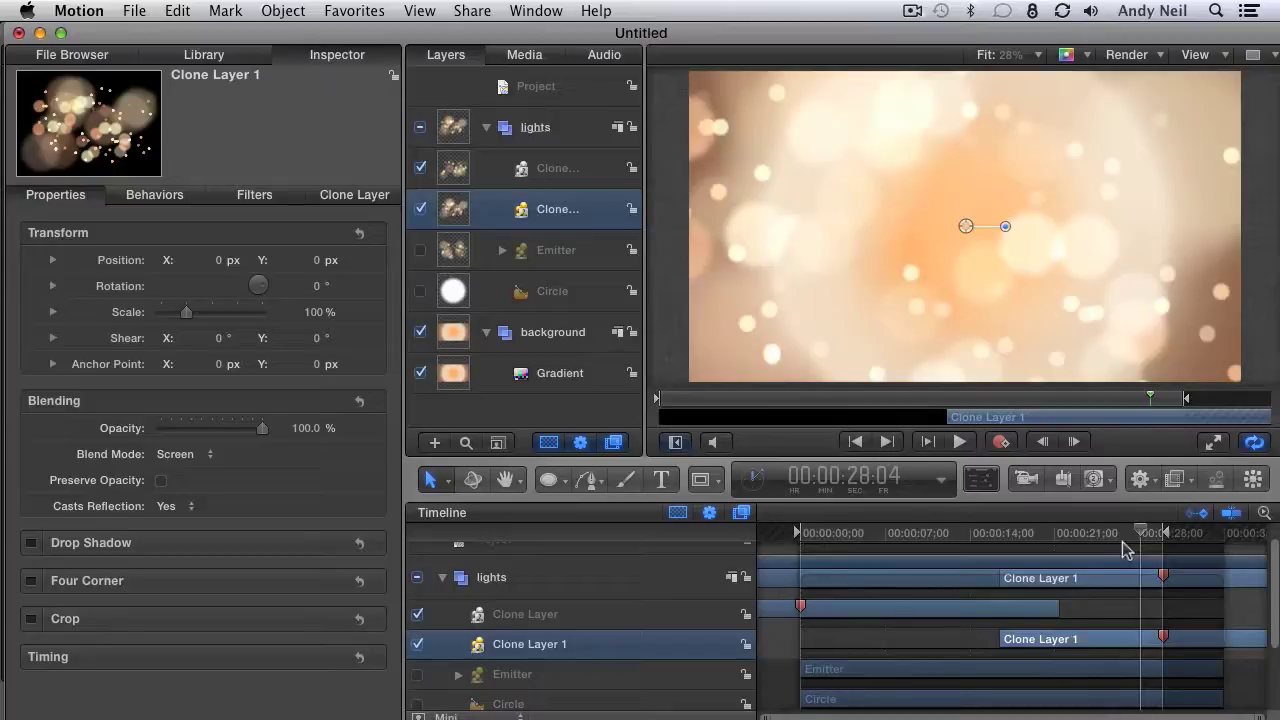
{"action": "key", "text": "space"}
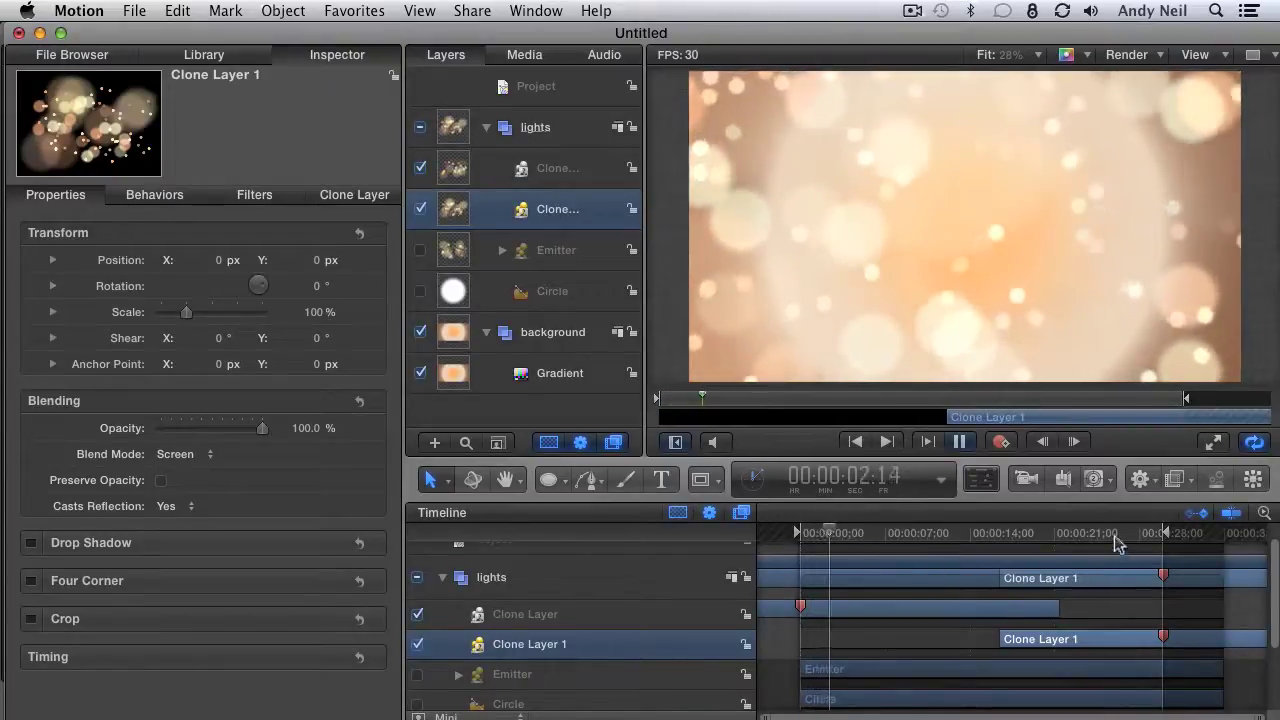
{"action": "left_click", "coordinate": [1115, 533]}
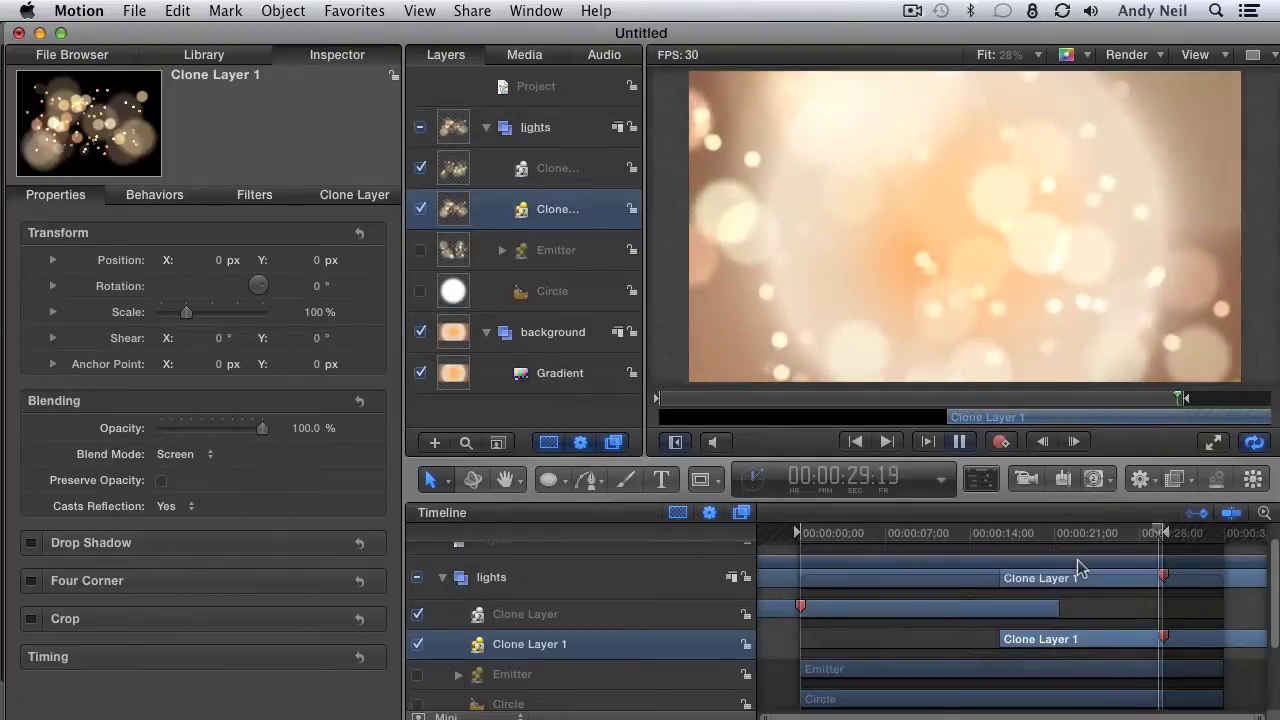
{"action": "key", "text": "space"}
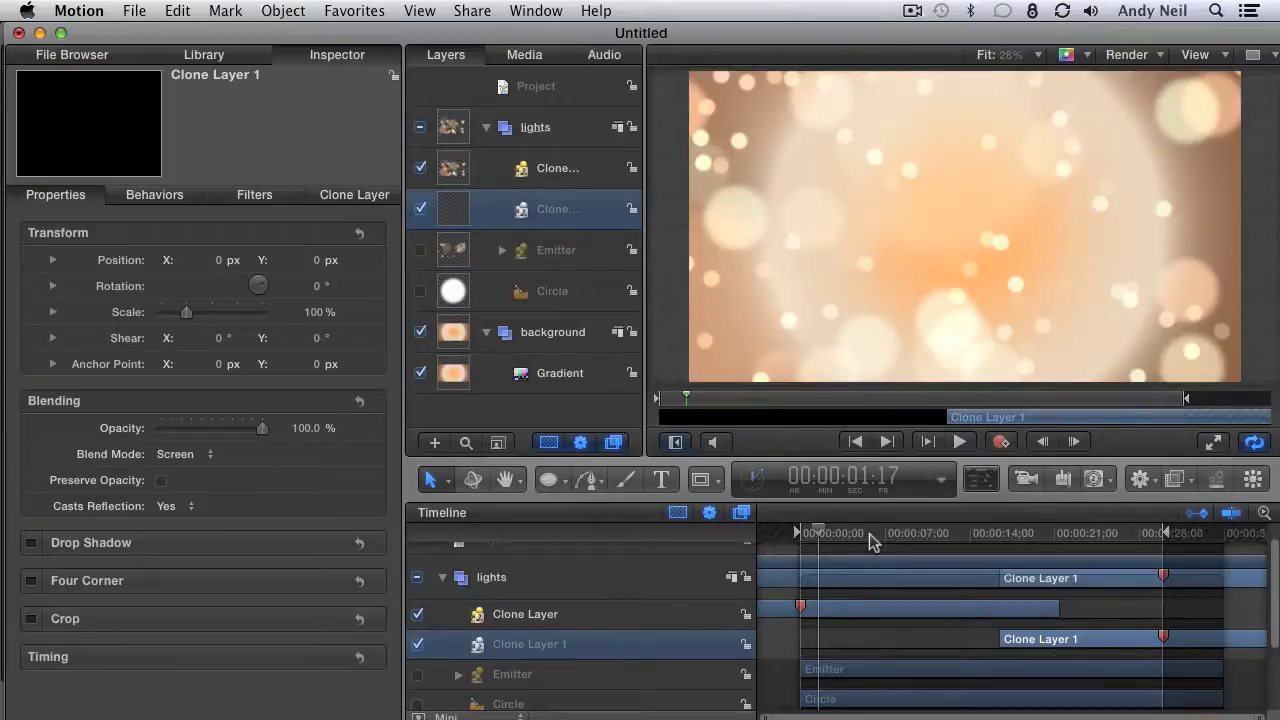
{"action": "left_click_drag", "start_coordinate": [870, 540], "coordinate": [906, 530]}
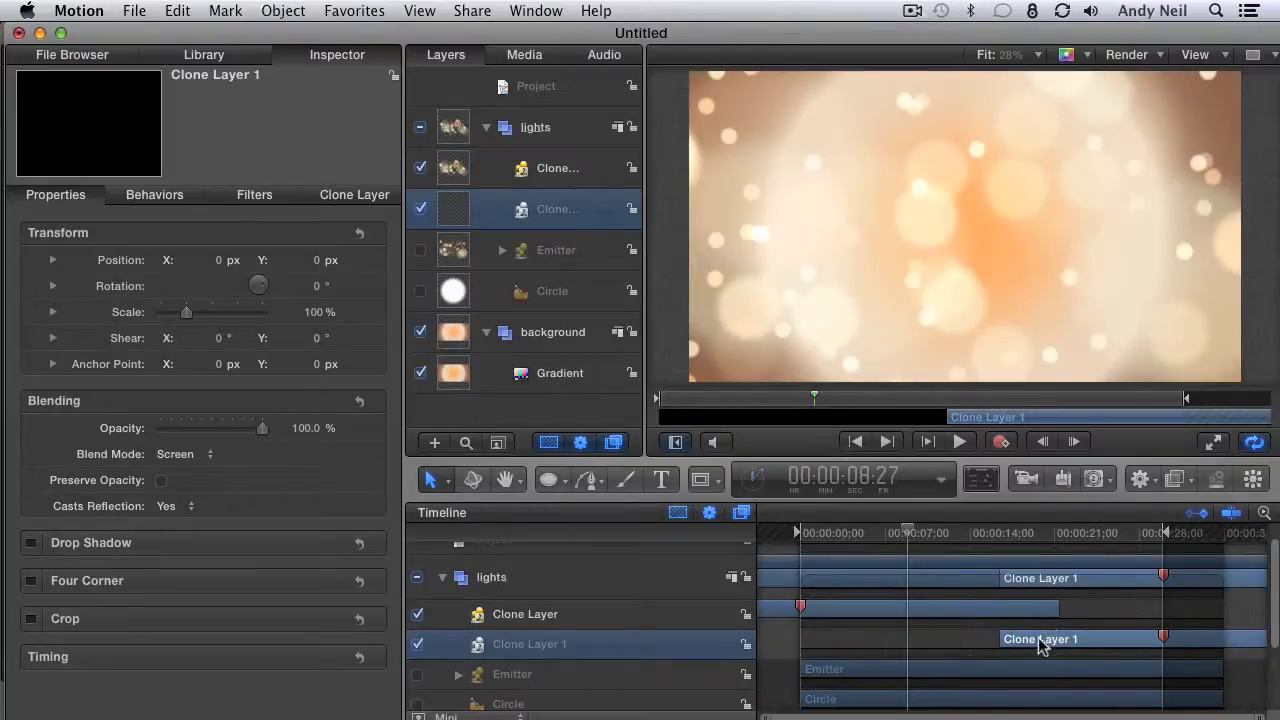
{"action": "left_click_drag", "start_coordinate": [962, 540], "coordinate": [951, 533]}
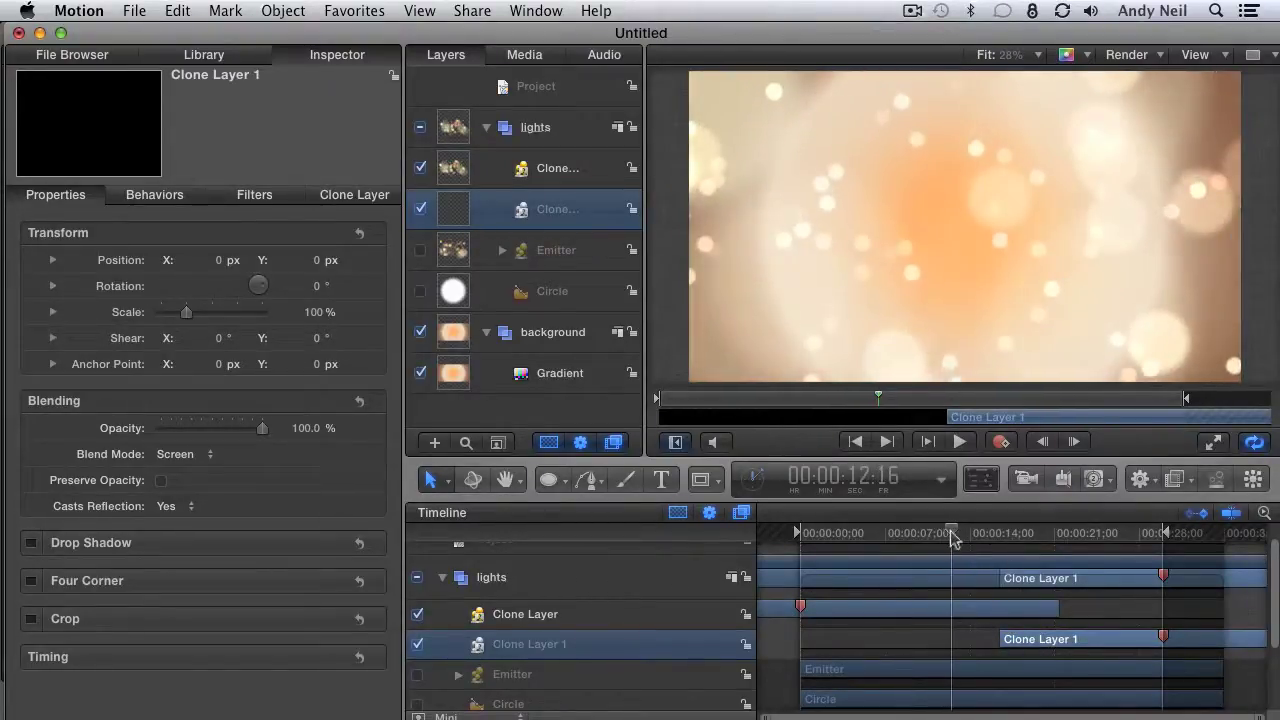
- Add a Fade In/Fade Out behavior to Clone Layer
{"action": "left_click", "coordinate": [652, 614]}
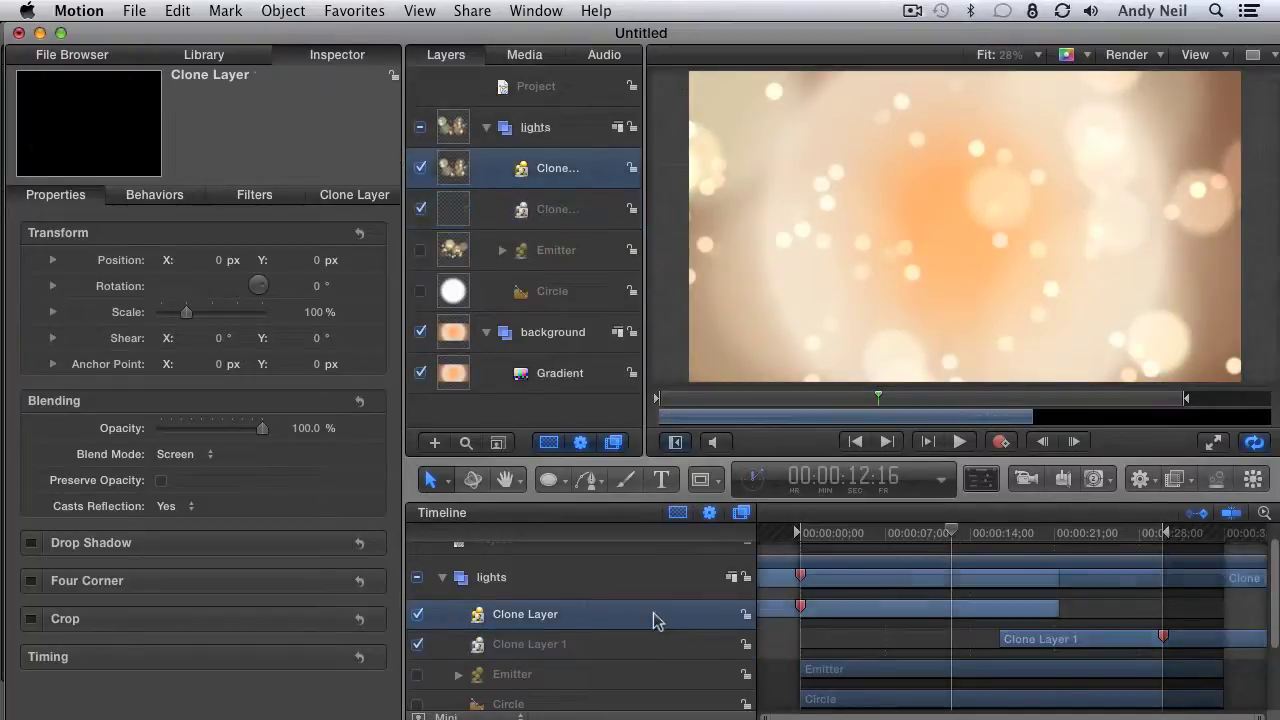
{"action": "left_click", "coordinate": [1146, 484]}
{"action": "mouse_move", "coordinate": [1148, 530]}
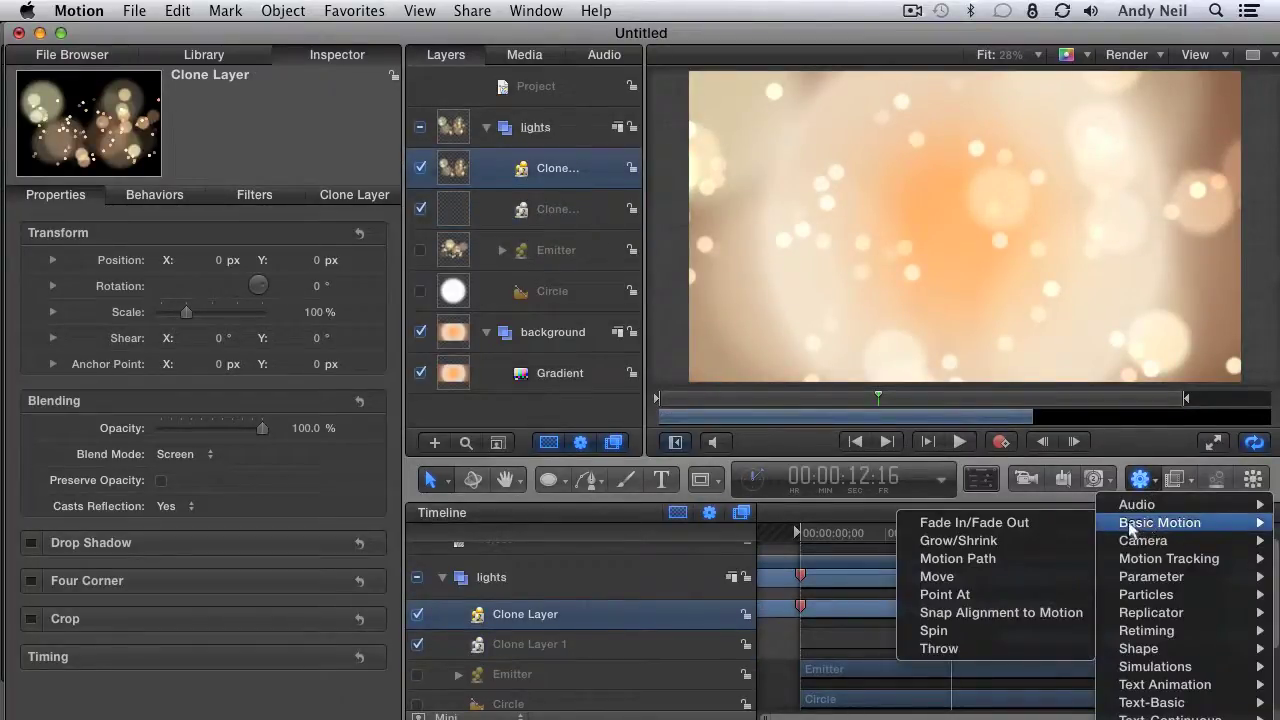
{"action": "left_click", "coordinate": [1025, 533]}
- Set Fade In to 0 and Fade Out to 150 frames, then scrub to preview the fade
{"action": "left_click_drag", "start_coordinate": [186, 262], "coordinate": [129, 269]}
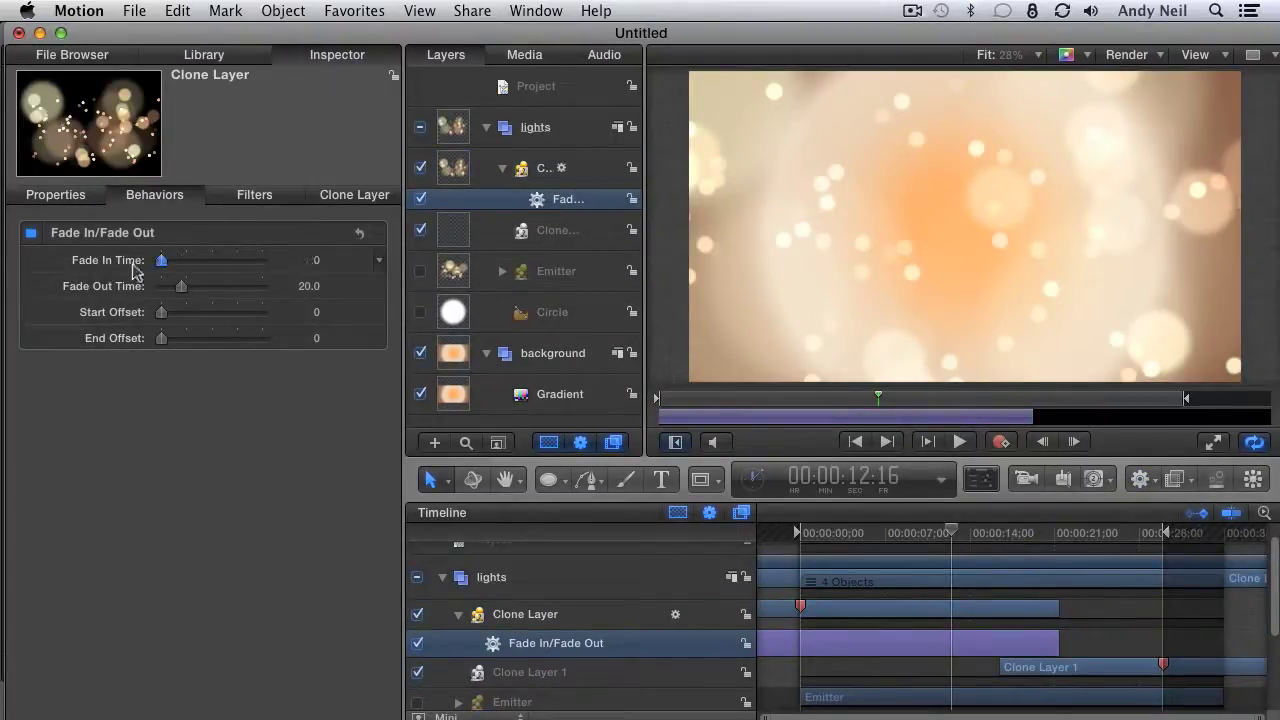
{"action": "left_click", "coordinate": [306, 288]}
{"action": "type", "text": "1"}
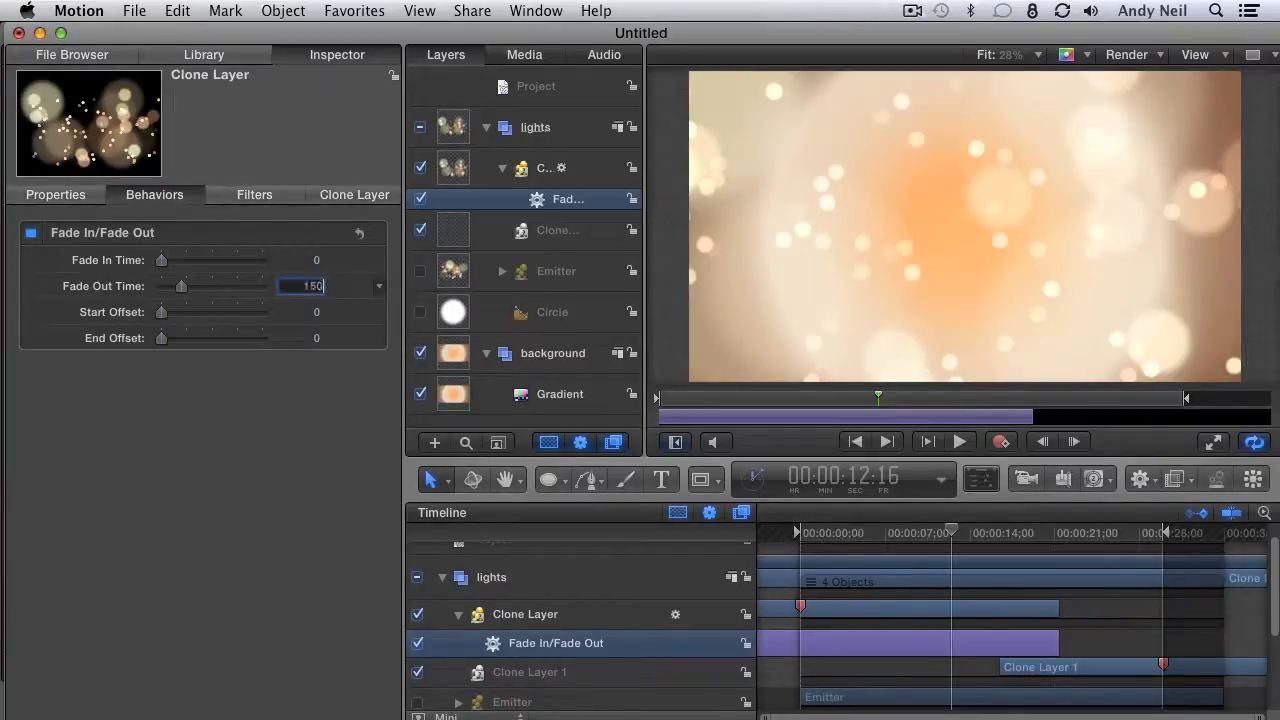
{"action": "type", "text": "50"}
{"action": "key", "text": "Return"}
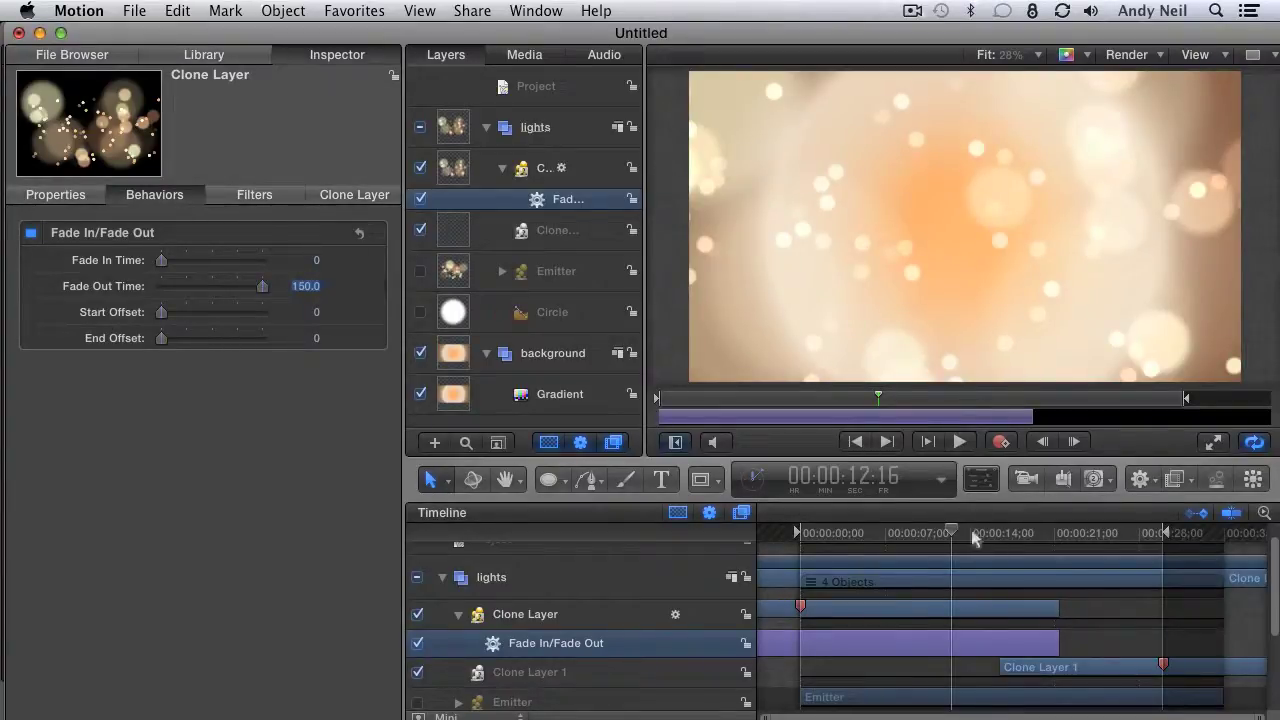
{"action": "mouse_move", "coordinate": [974, 535]}
{"action": "left_mouse_down"}
{"action": "mouse_move", "coordinate": [1006, 536]}
{"action": "mouse_move", "coordinate": [978, 550]}
{"action": "left_mouse_up"}
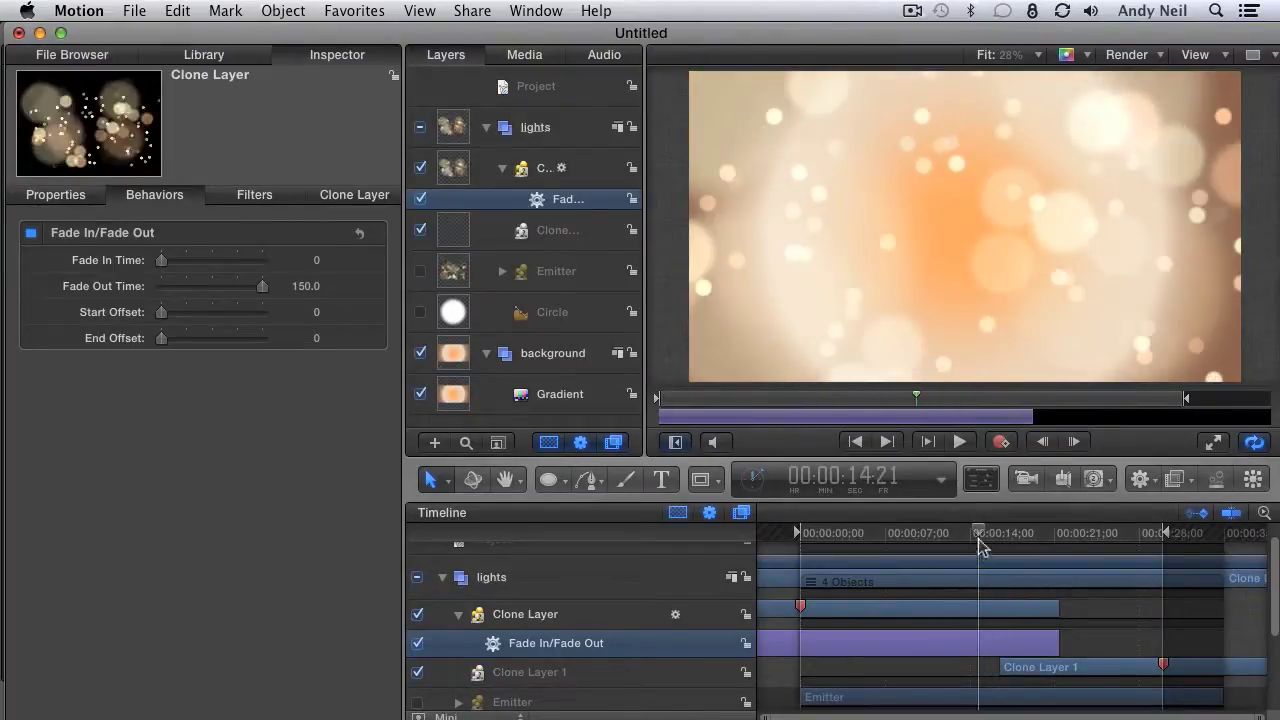
- Play the project through to the end to preview the fading lights
{"action": "key", "text": "space"}
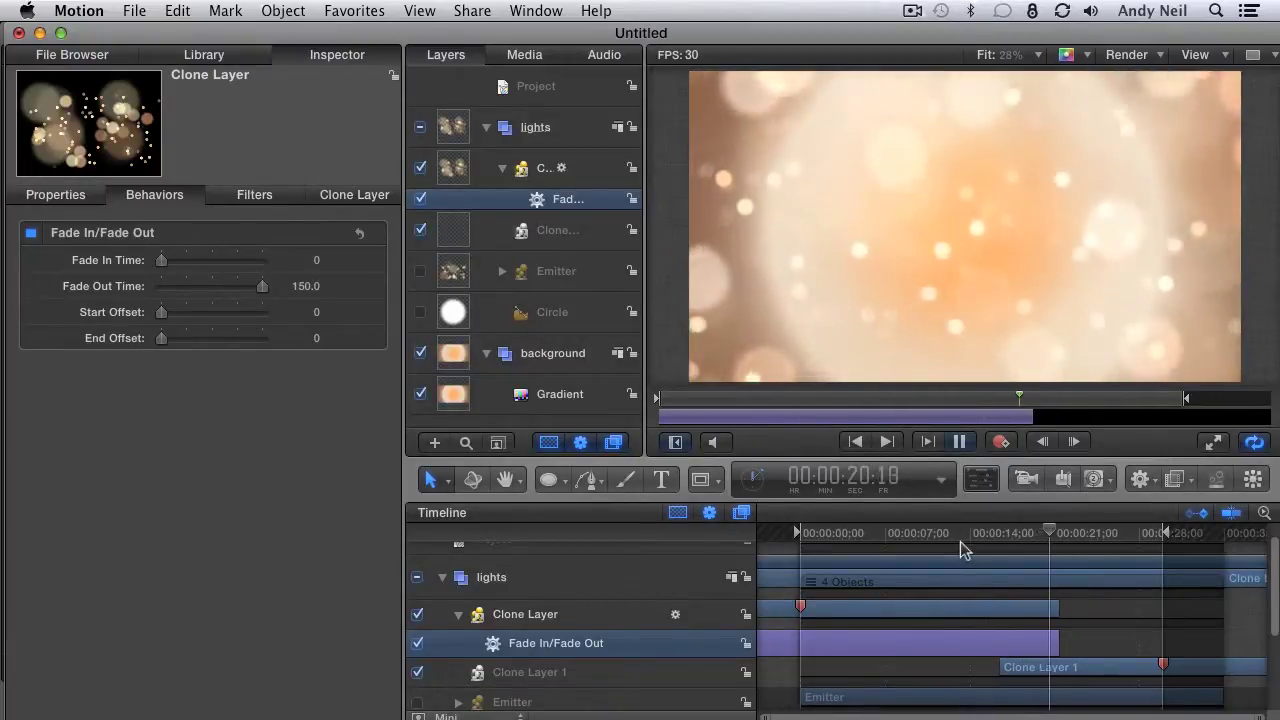
{"action": "left_click", "coordinate": [1142, 538]}
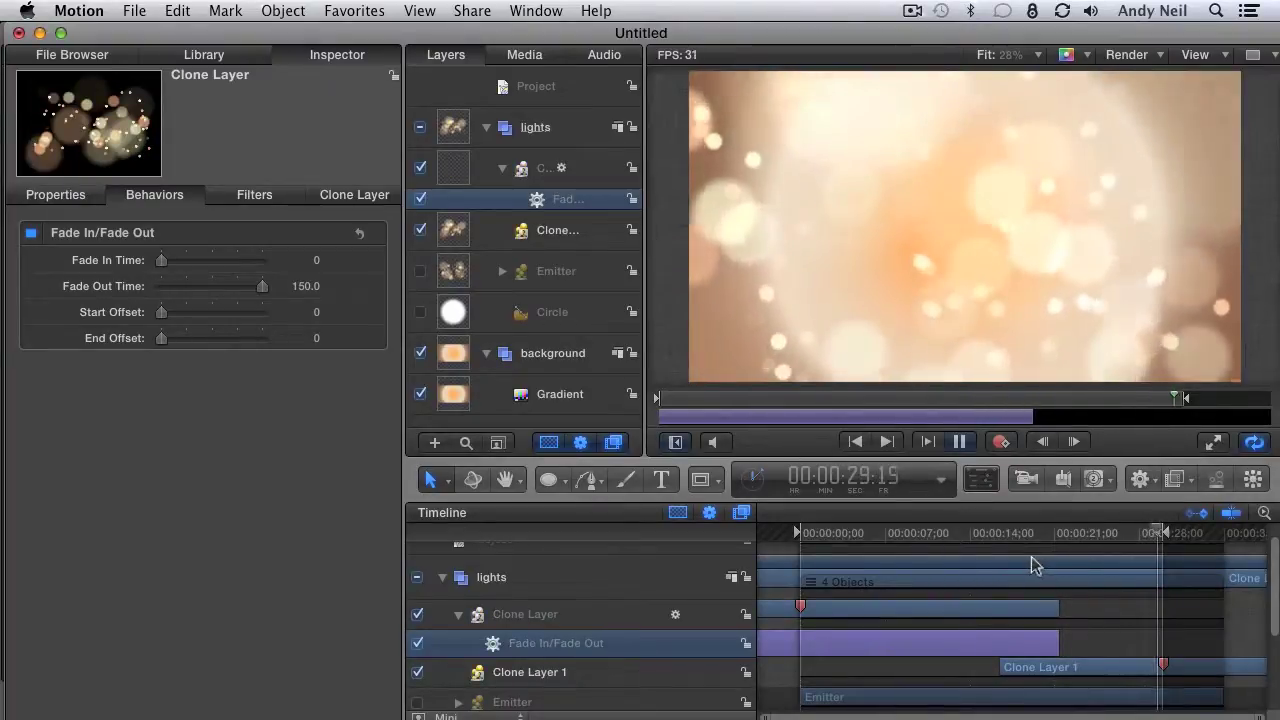
{"action": "key", "text": "space"}
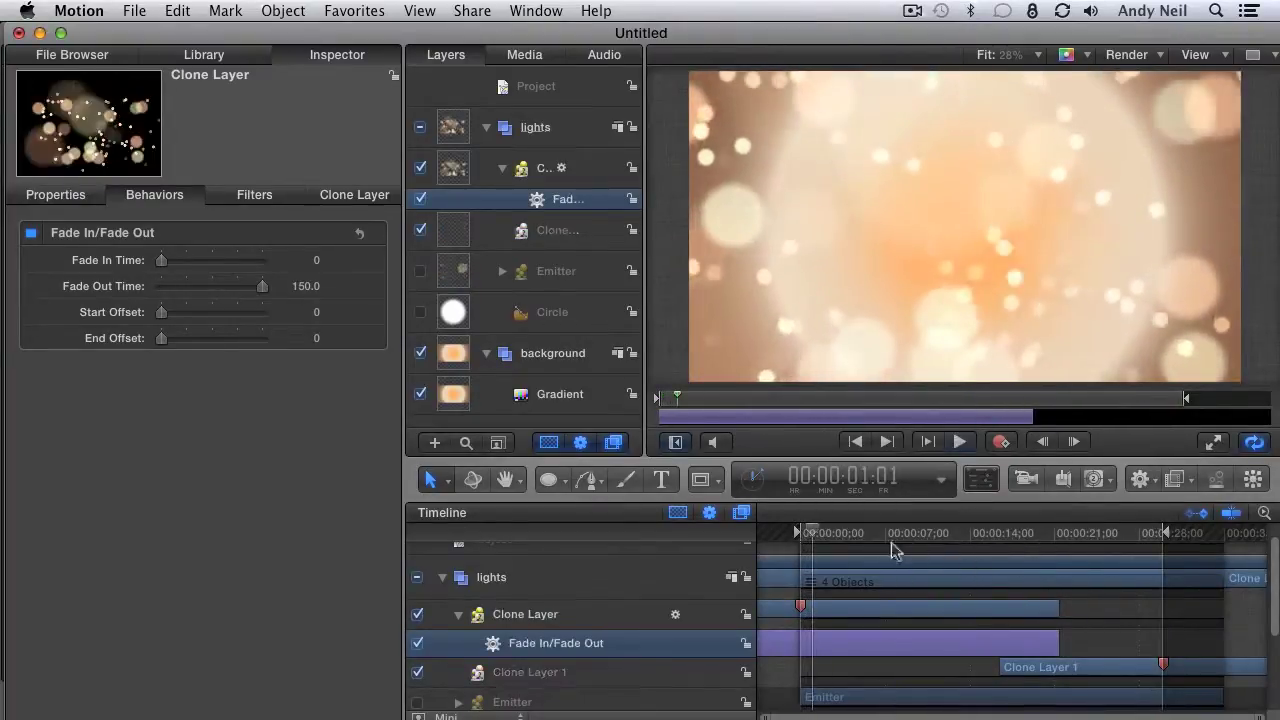
- Change the project duration from 35 to 30 seconds in the time display
{"action": "left_click", "coordinate": [755, 478]}
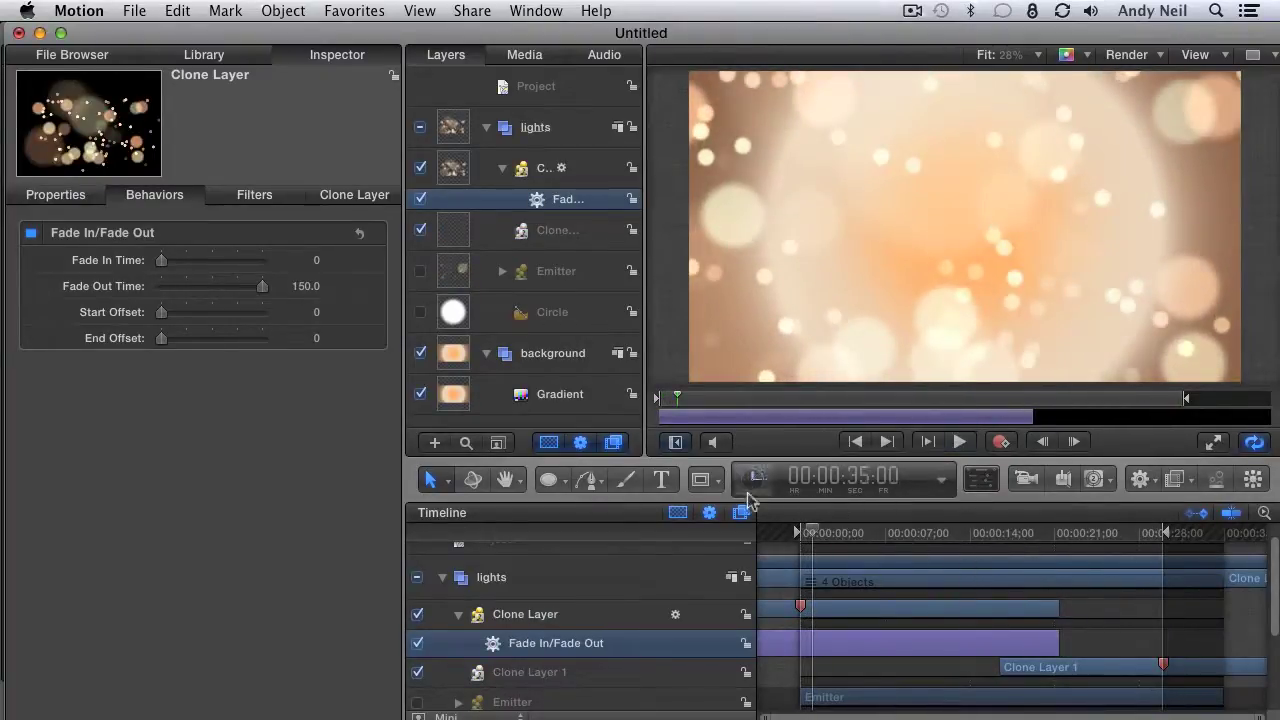
{"action": "left_click", "coordinate": [862, 488]}
{"action": "type", "text": "30"}
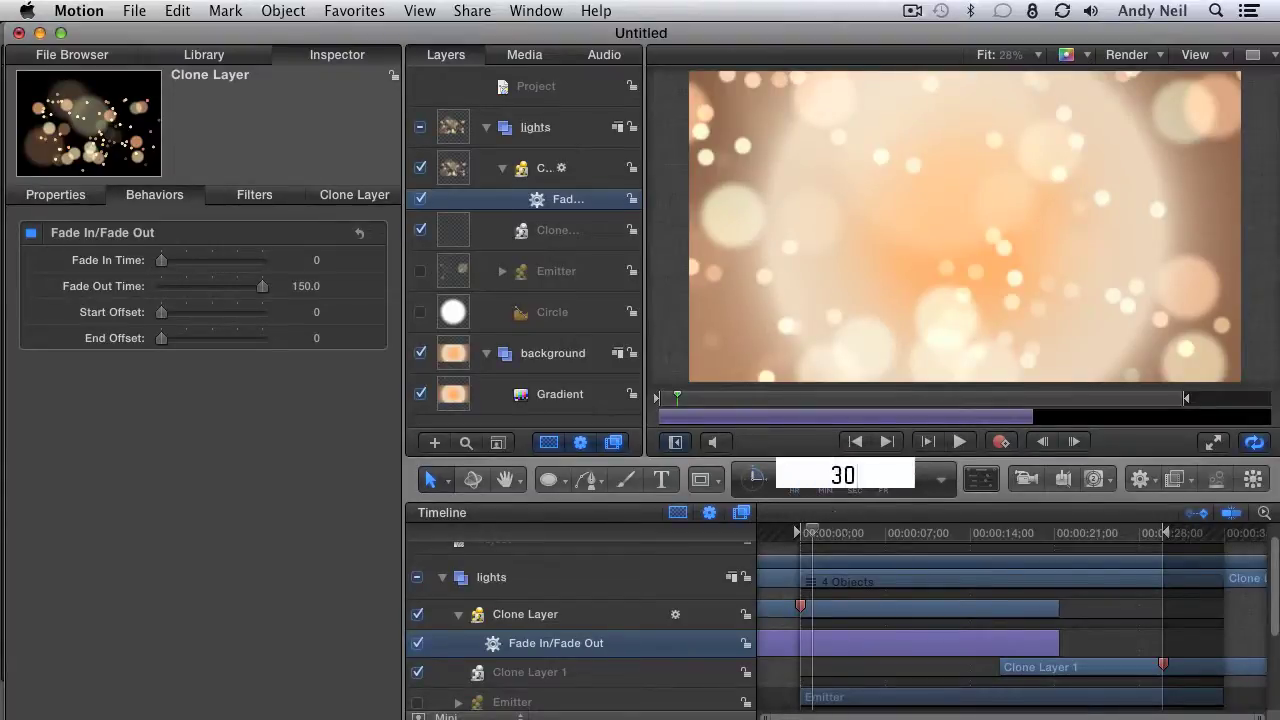
{"action": "type", "text": "."}
{"action": "key", "text": "Return"}
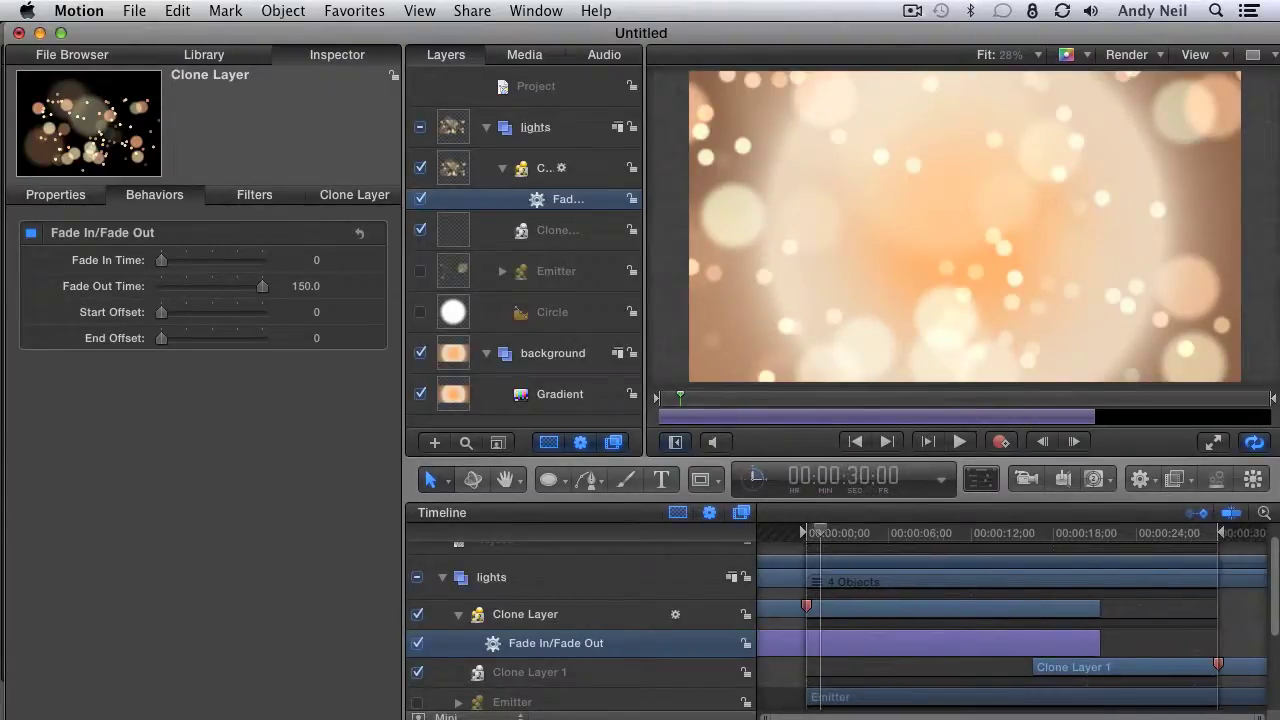
{"action": "left_click", "coordinate": [854, 536]}
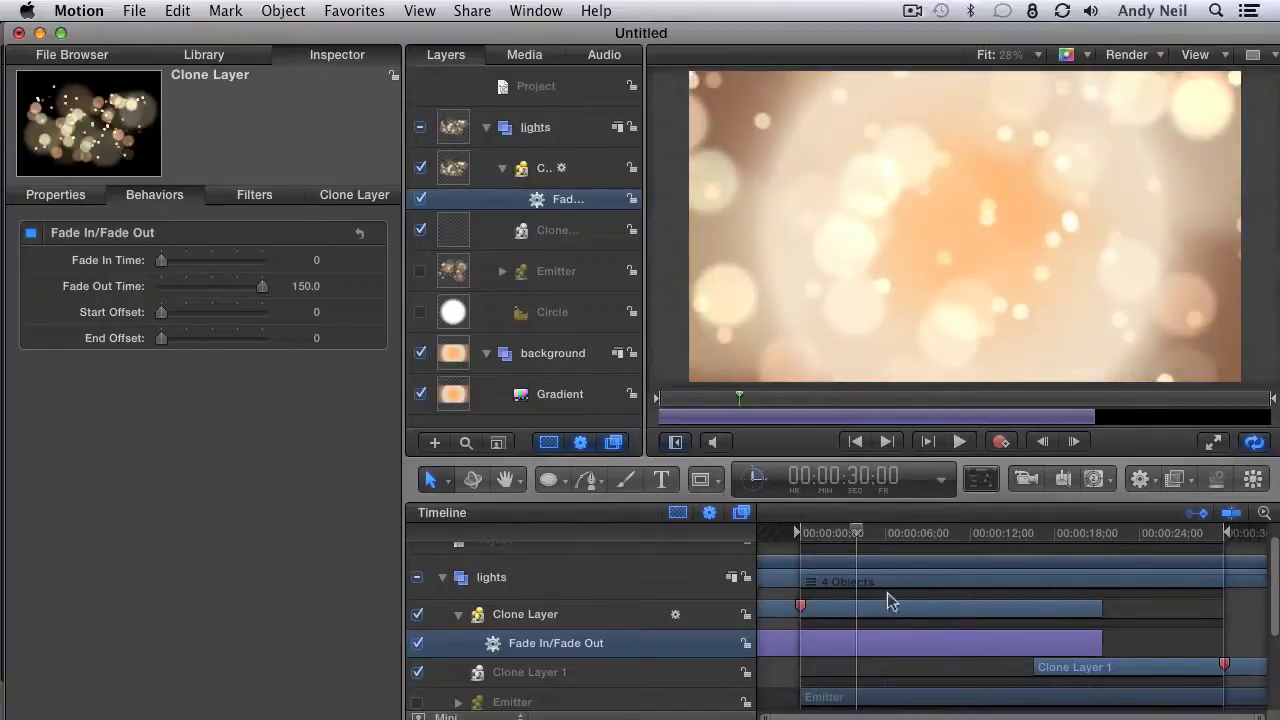
- Deselect everything and add a project marker at the last frame, 00:00:29:29
{"action": "left_click_drag", "start_coordinate": [862, 540], "coordinate": [843, 532]}
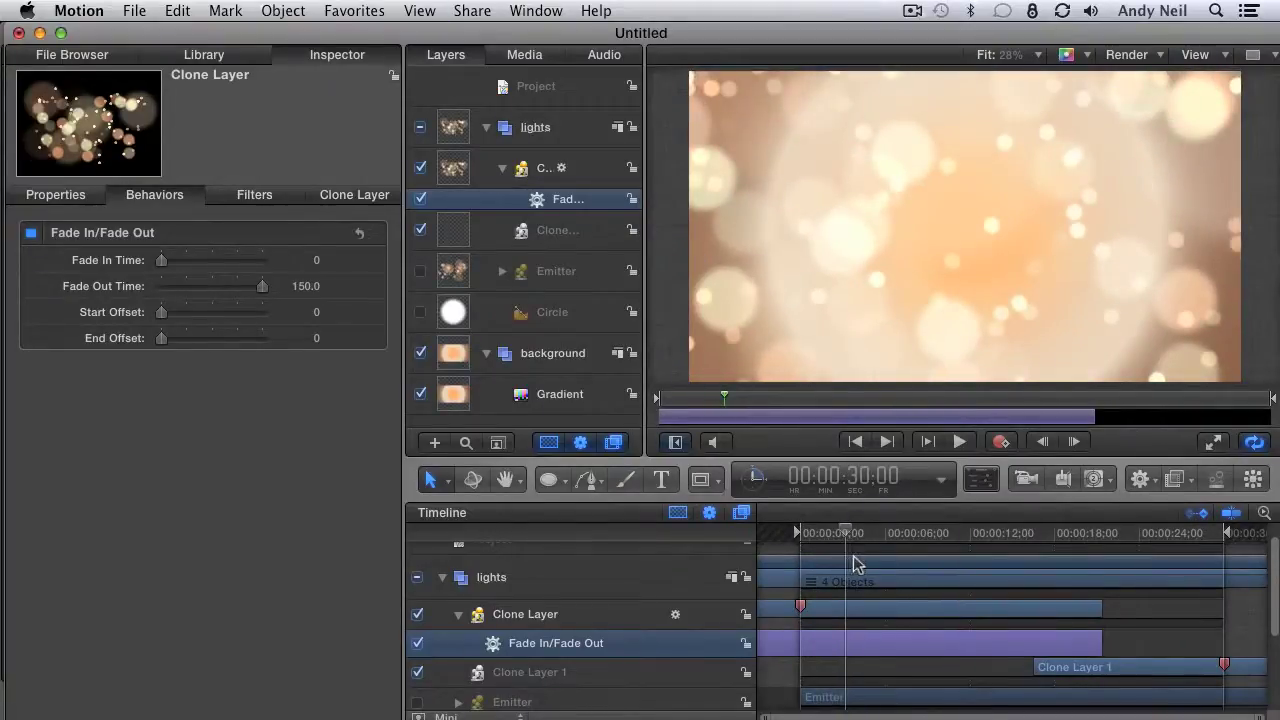
{"action": "key", "text": "shift+super+a"}
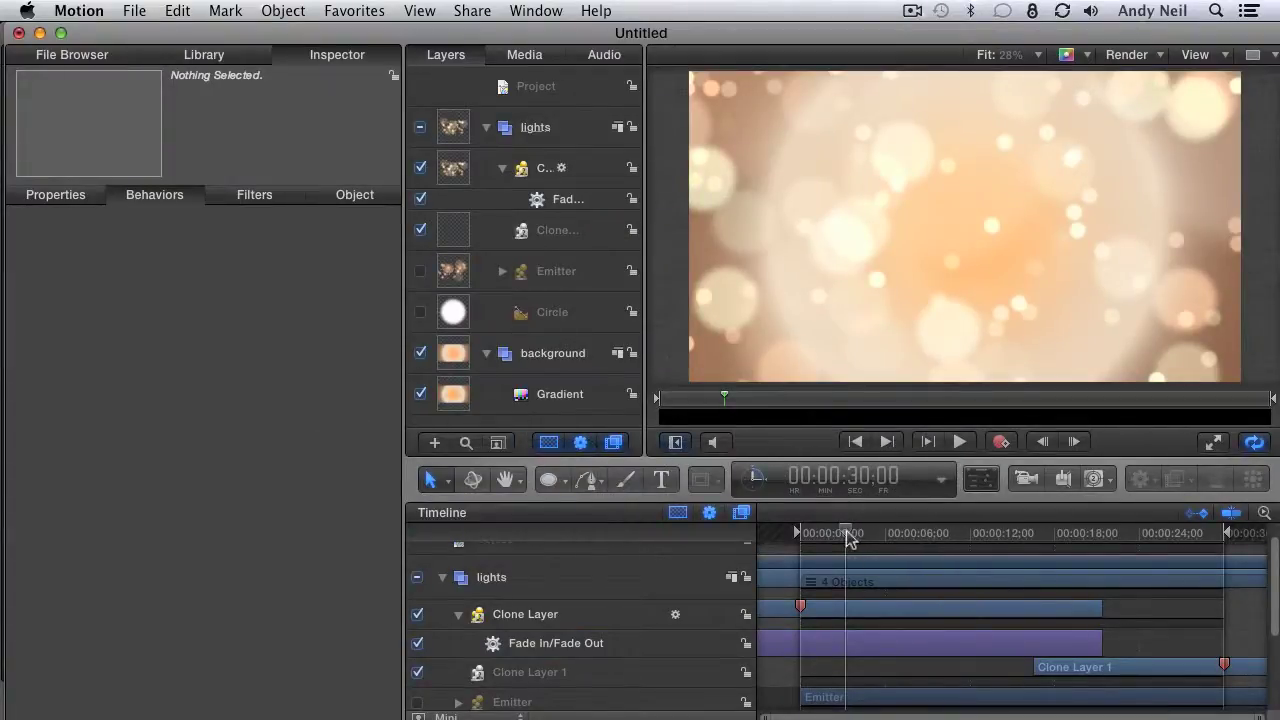
{"action": "key", "text": "End"}
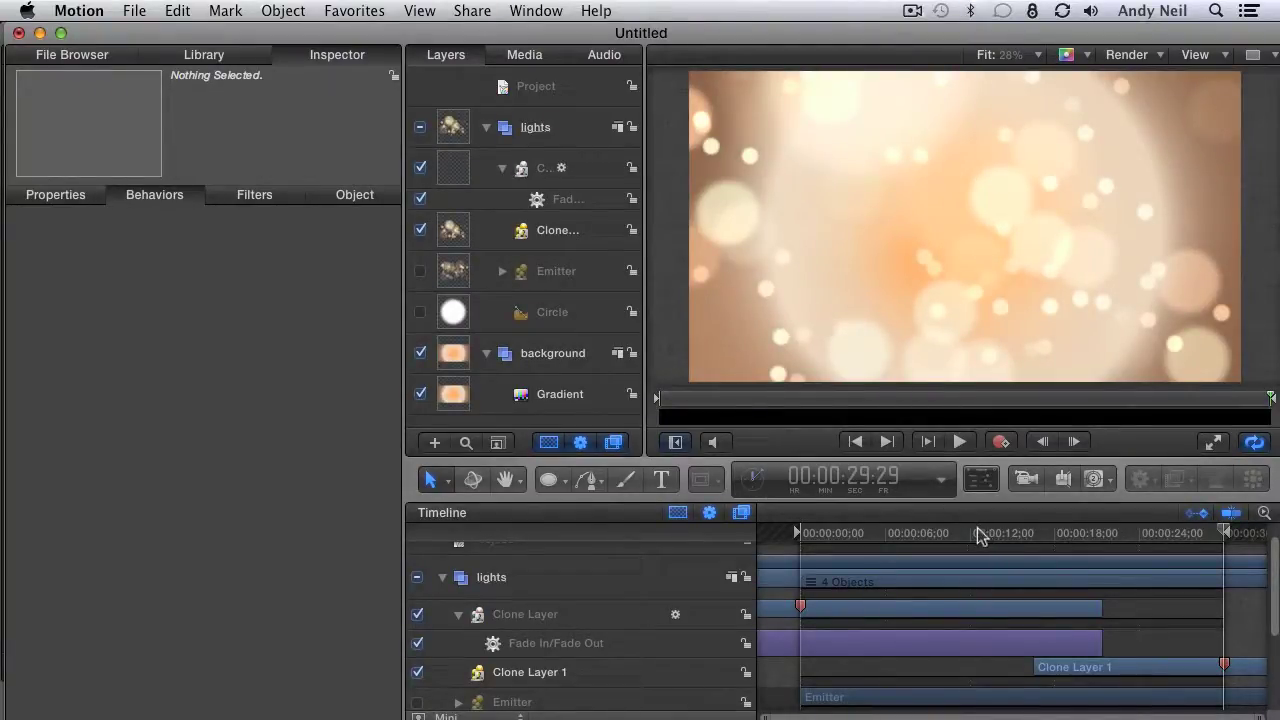
{"action": "key", "text": "m"}
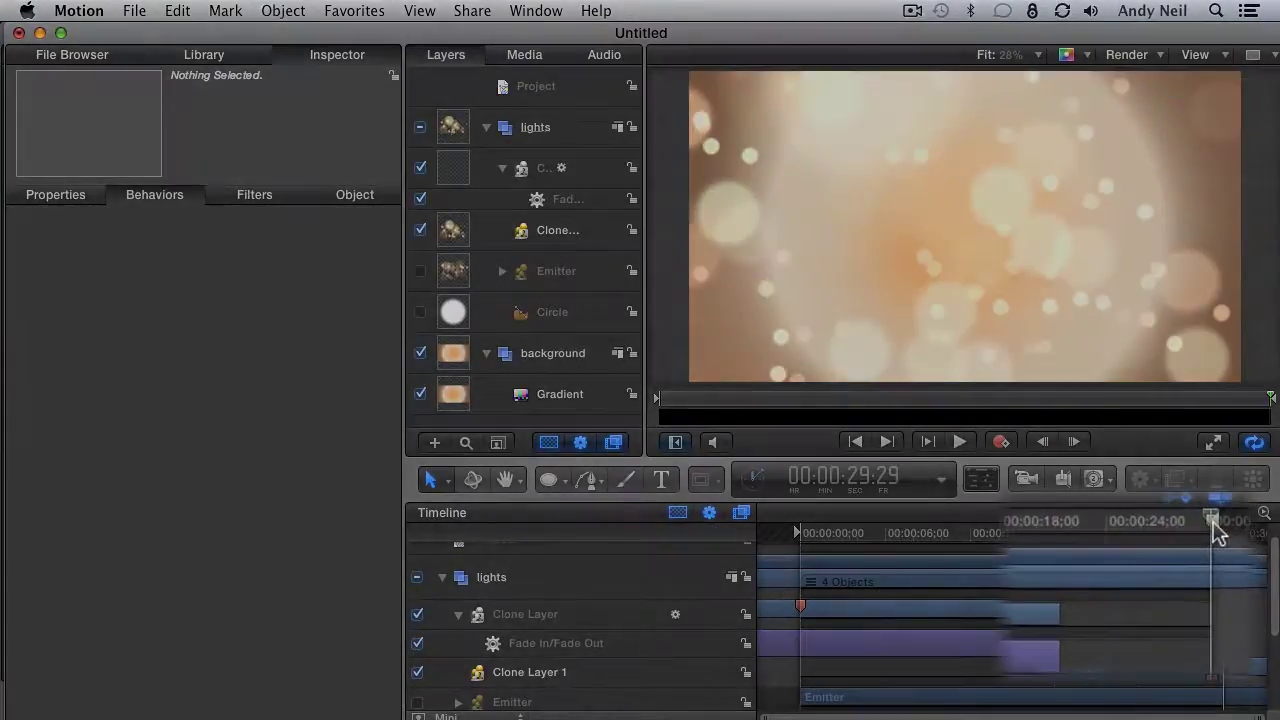
- Edit the new marker and set its type to Project Loop End
{"action": "right_click", "coordinate": [1215, 528]}
{"action": "left_click", "coordinate": [1122, 538]}
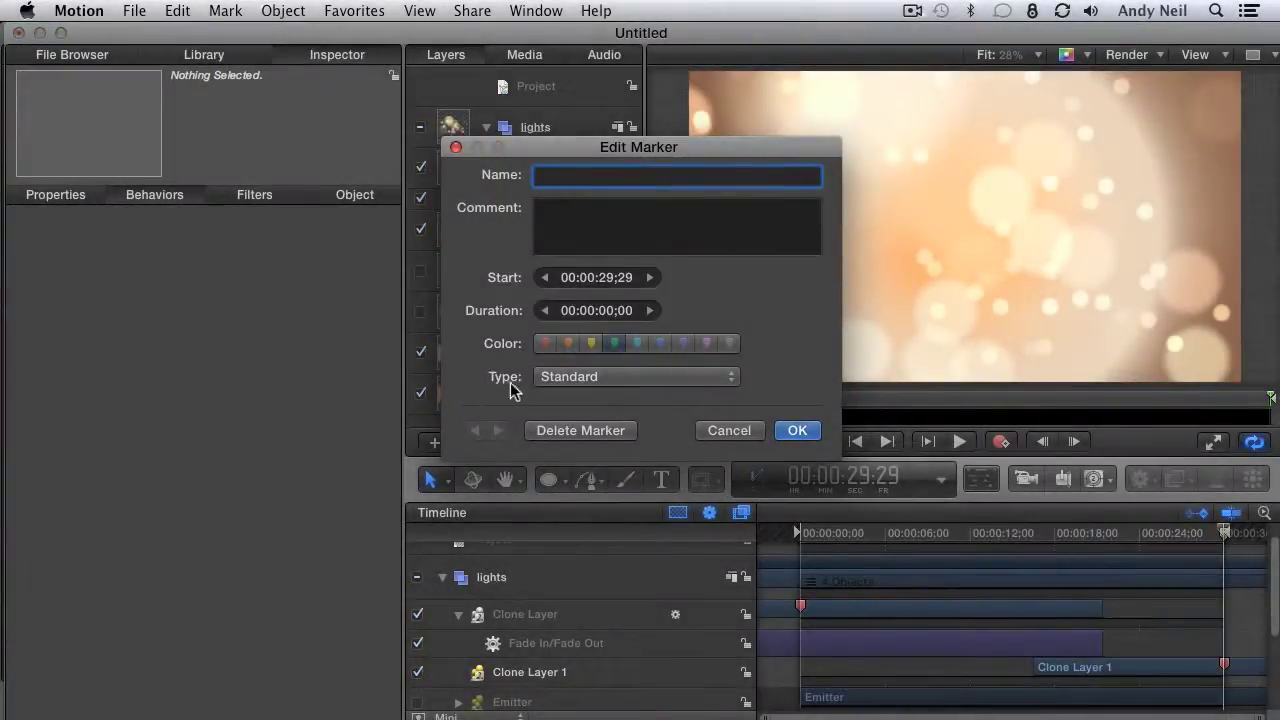
{"action": "left_click", "coordinate": [659, 385]}
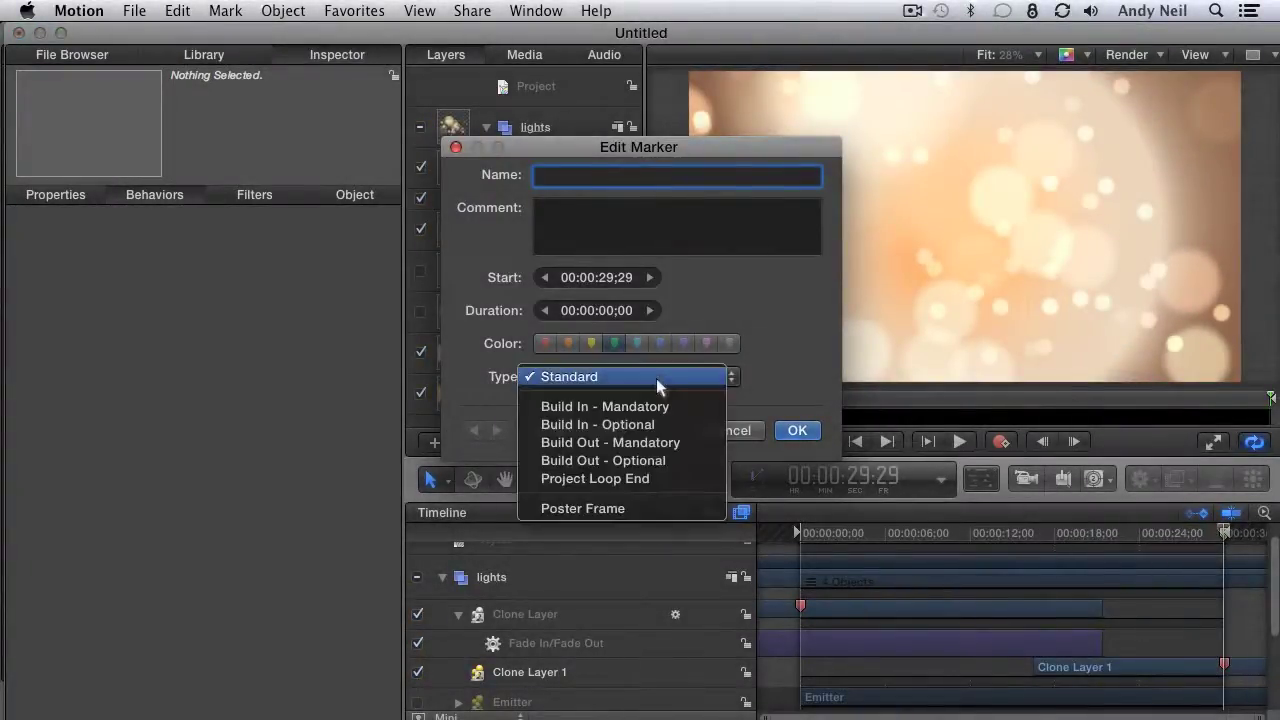
{"action": "left_click", "coordinate": [653, 481]}
{"action": "left_click", "coordinate": [800, 432]}
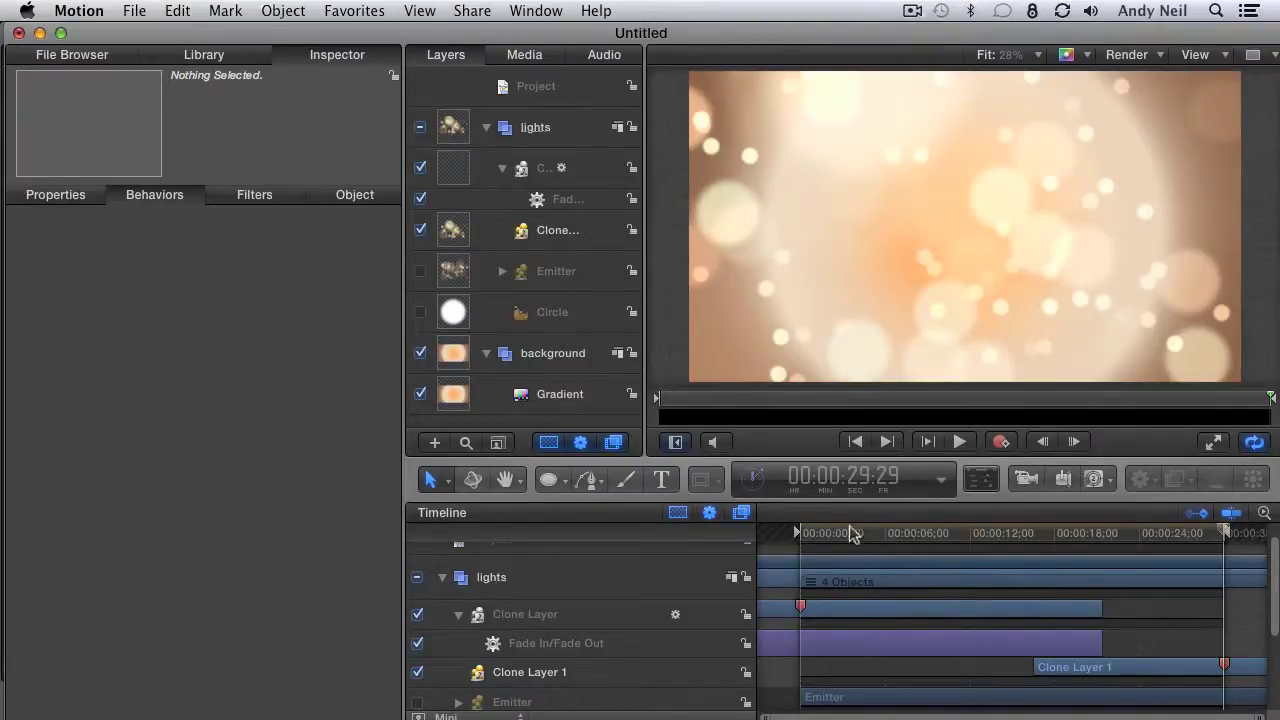
- Publish Template as 'Lights' in Custom, ticking Publish as Final Cut Generator
{"action": "left_click", "coordinate": [133, 11]}
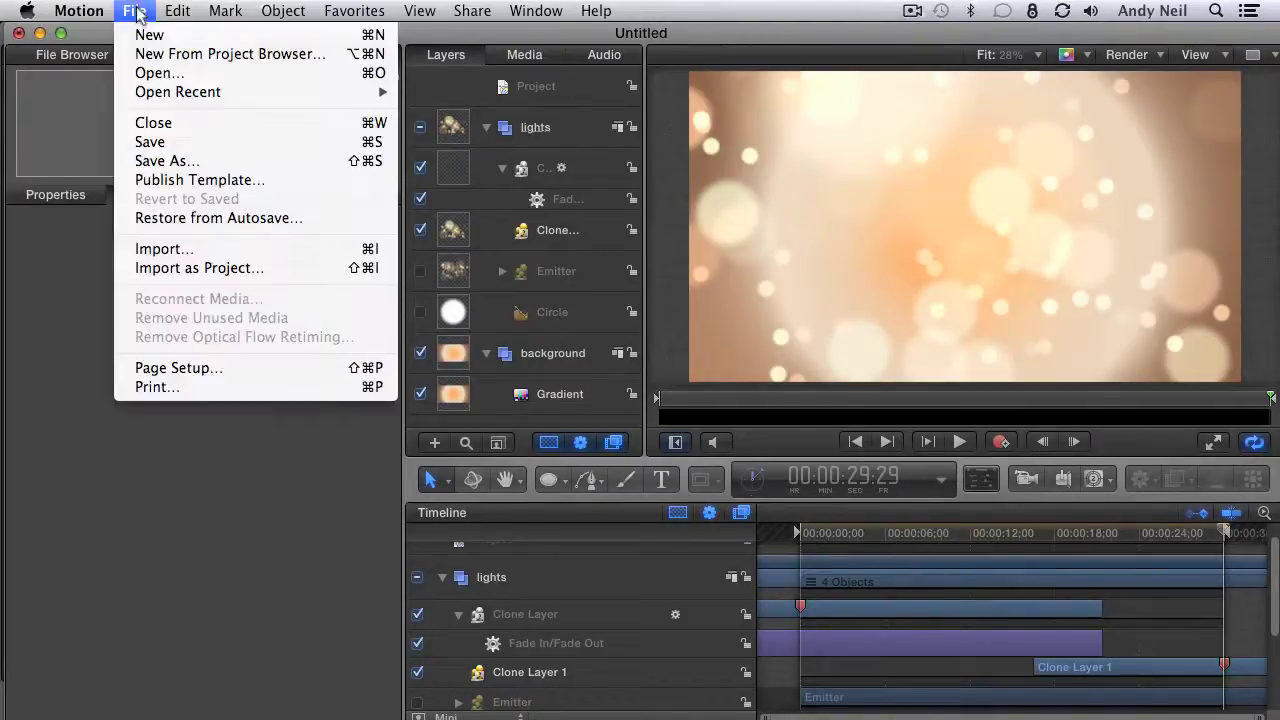
{"action": "left_click", "coordinate": [163, 187]}
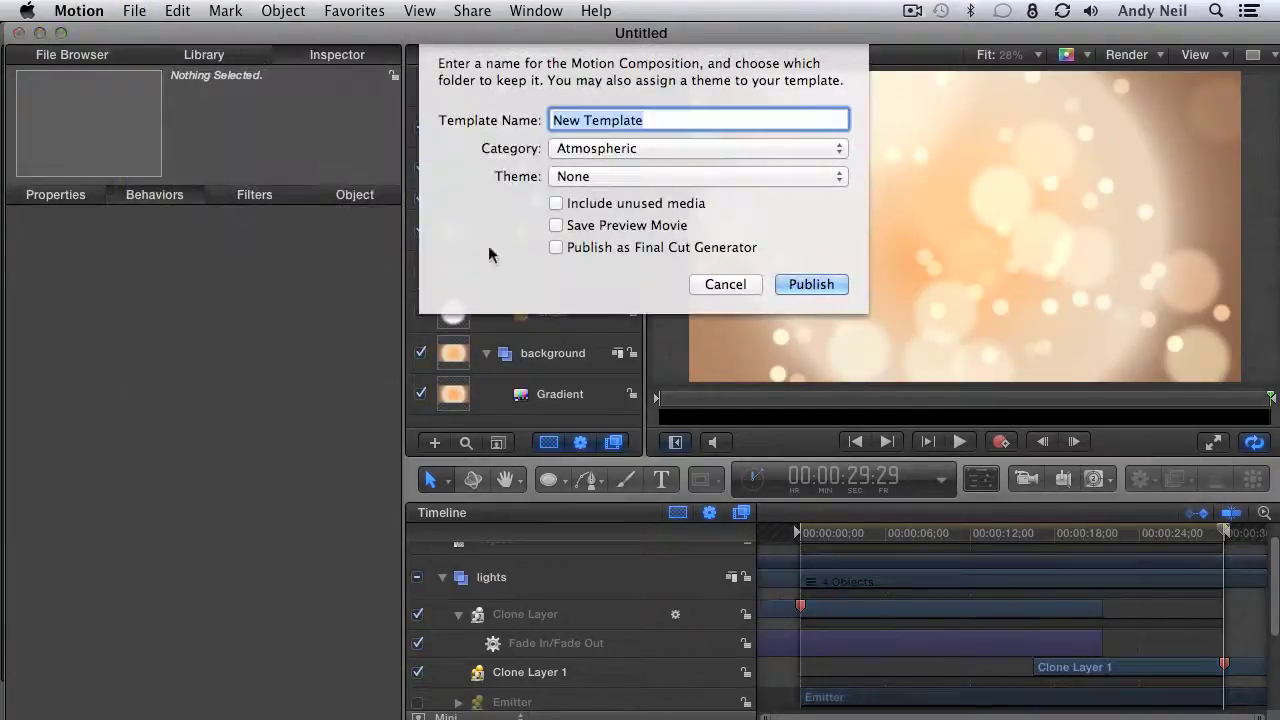
{"action": "type", "text": "Lights"}
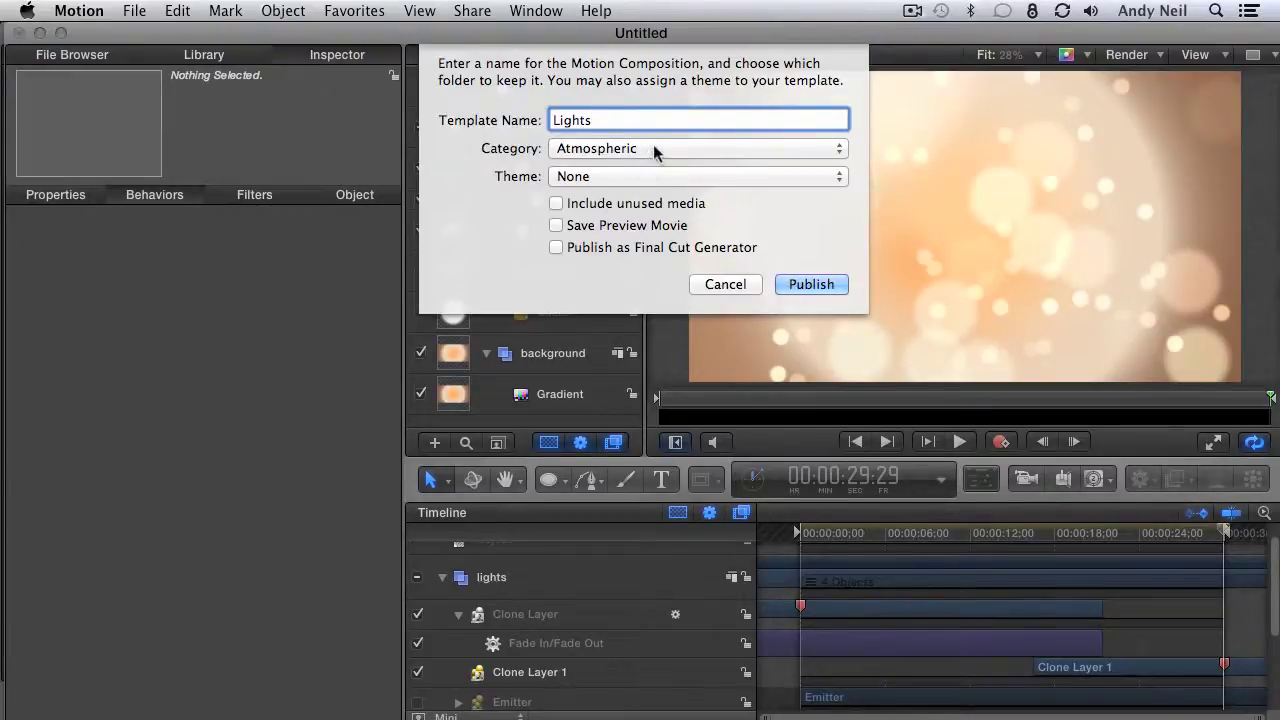
{"action": "left_click", "coordinate": [655, 149]}
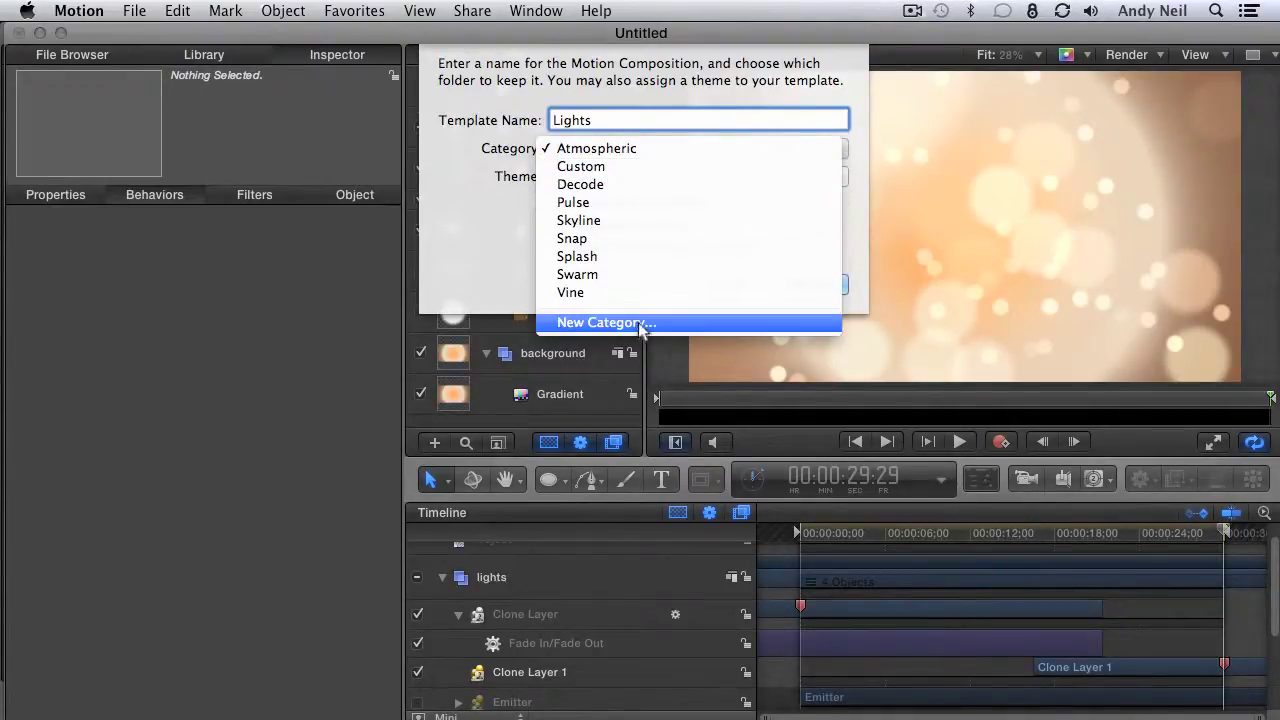
{"action": "left_click", "coordinate": [603, 170]}
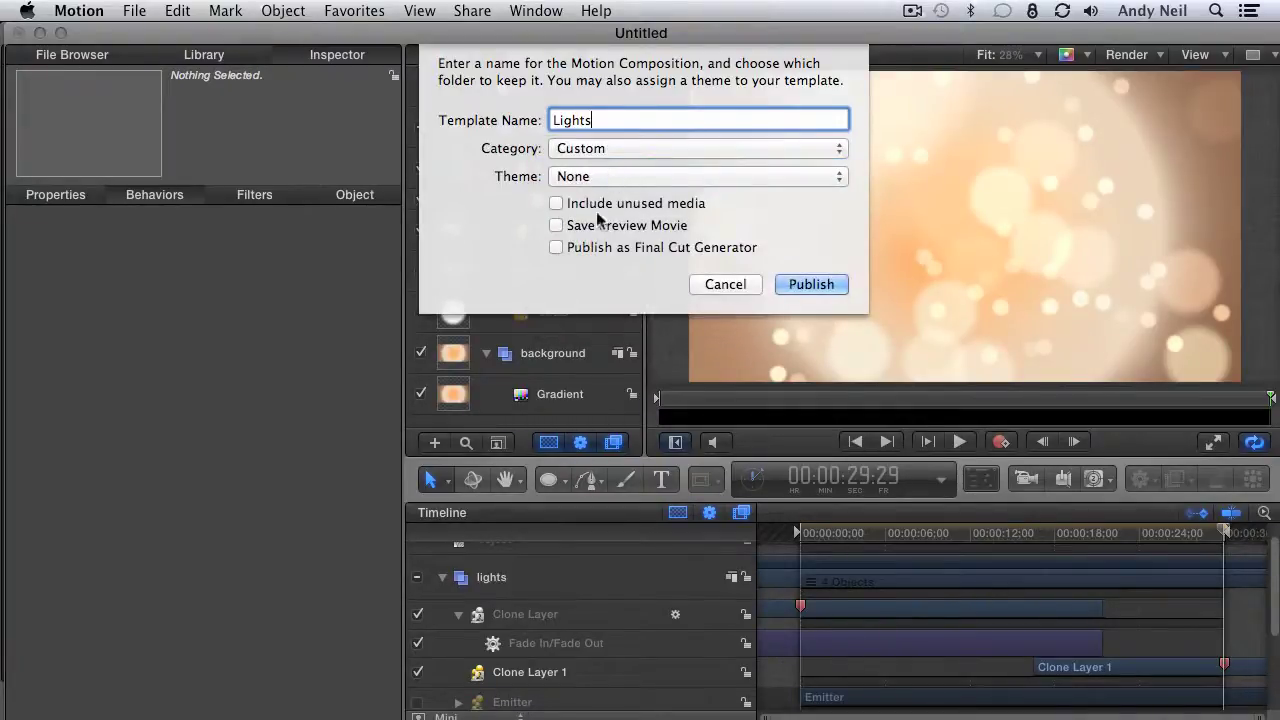
{"action": "left_click", "coordinate": [557, 250]}
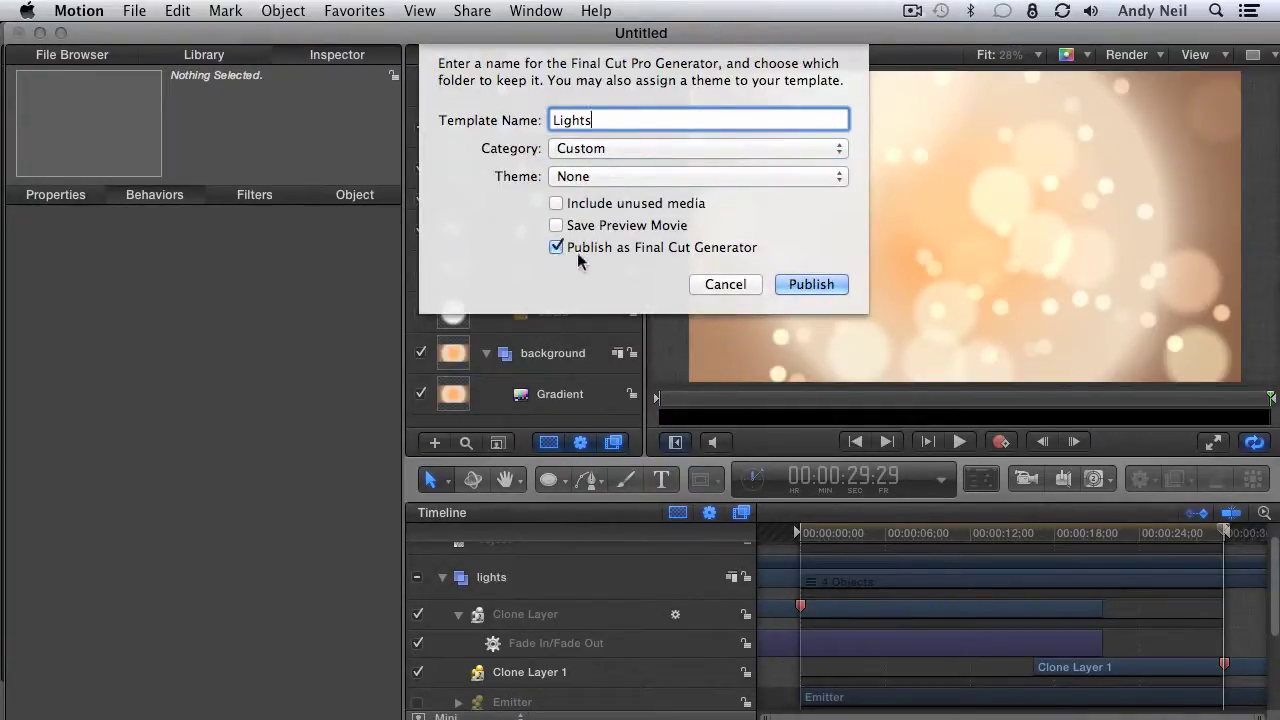
{"action": "left_click", "coordinate": [811, 284]}
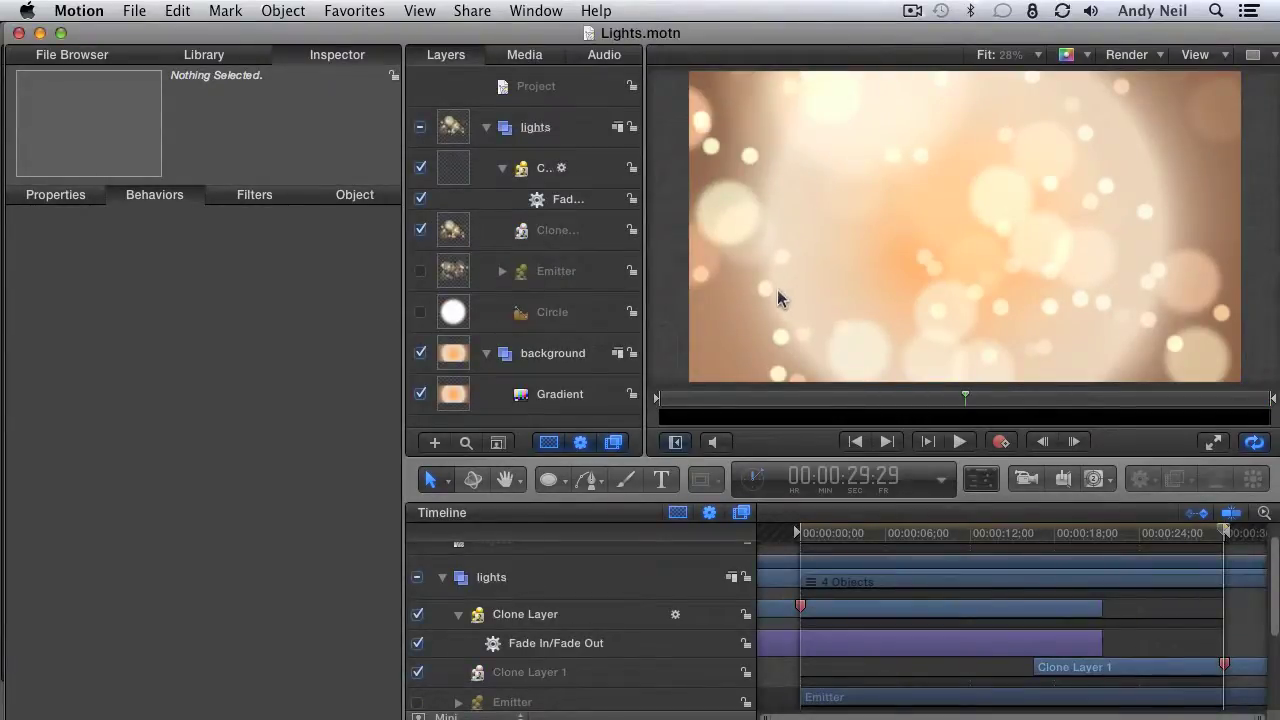
- In Final Cut Pro, drag the Custom Lights generator into the GFX timeline
{"action": "key", "text": "super+Tab"}
{"action": "key", "text": "super+Tab"}
{"action": "key", "text": "super+Tab"}
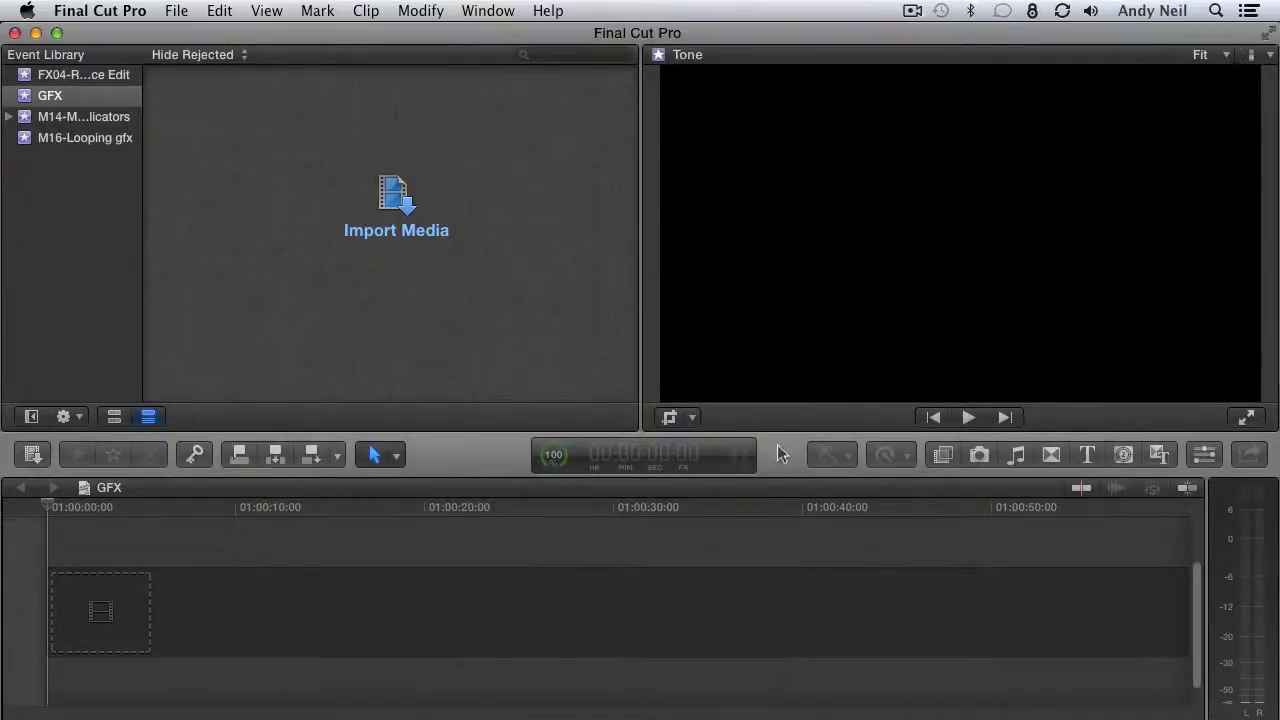
{"action": "left_click", "coordinate": [1124, 456]}
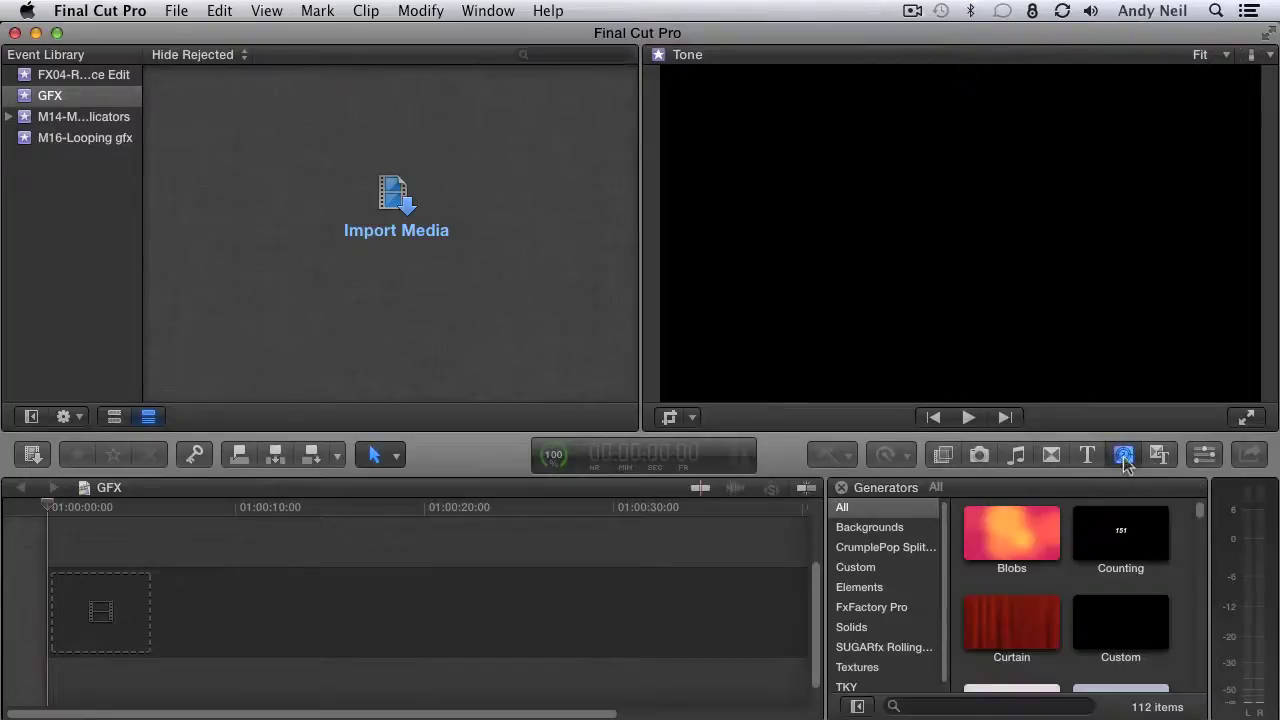
{"action": "left_click", "coordinate": [864, 569]}
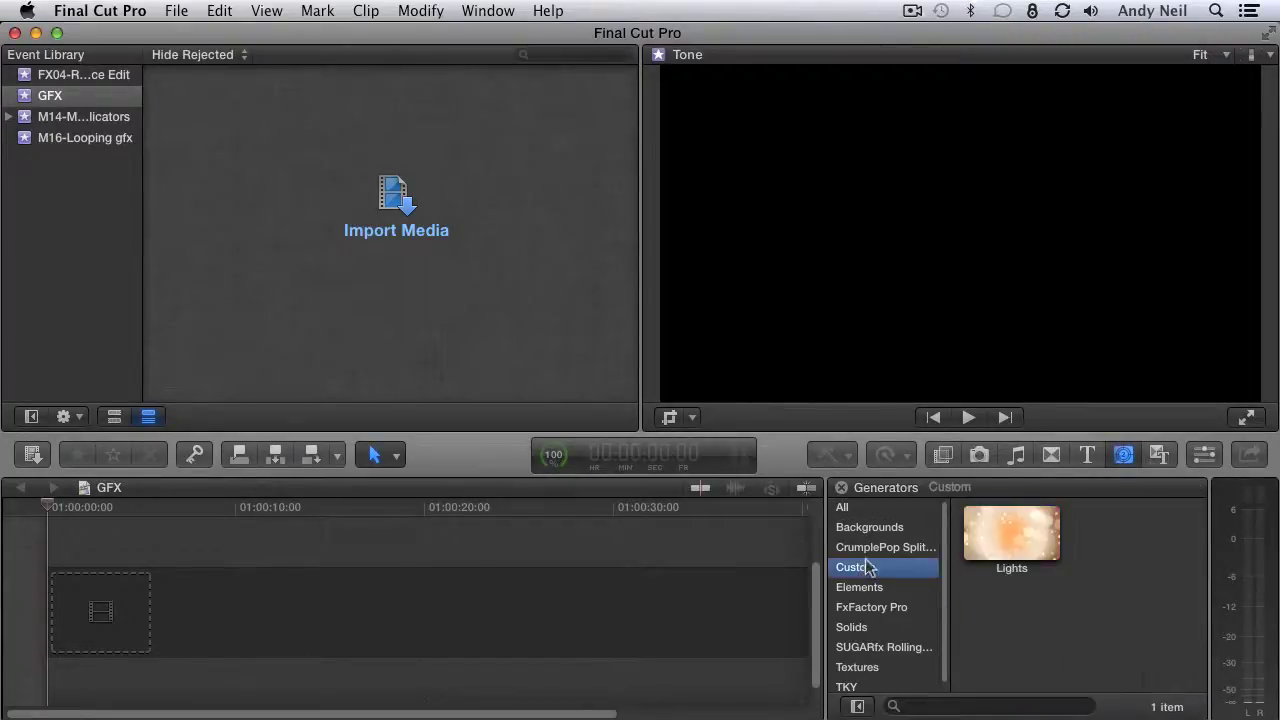
{"action": "left_click", "coordinate": [1006, 548]}
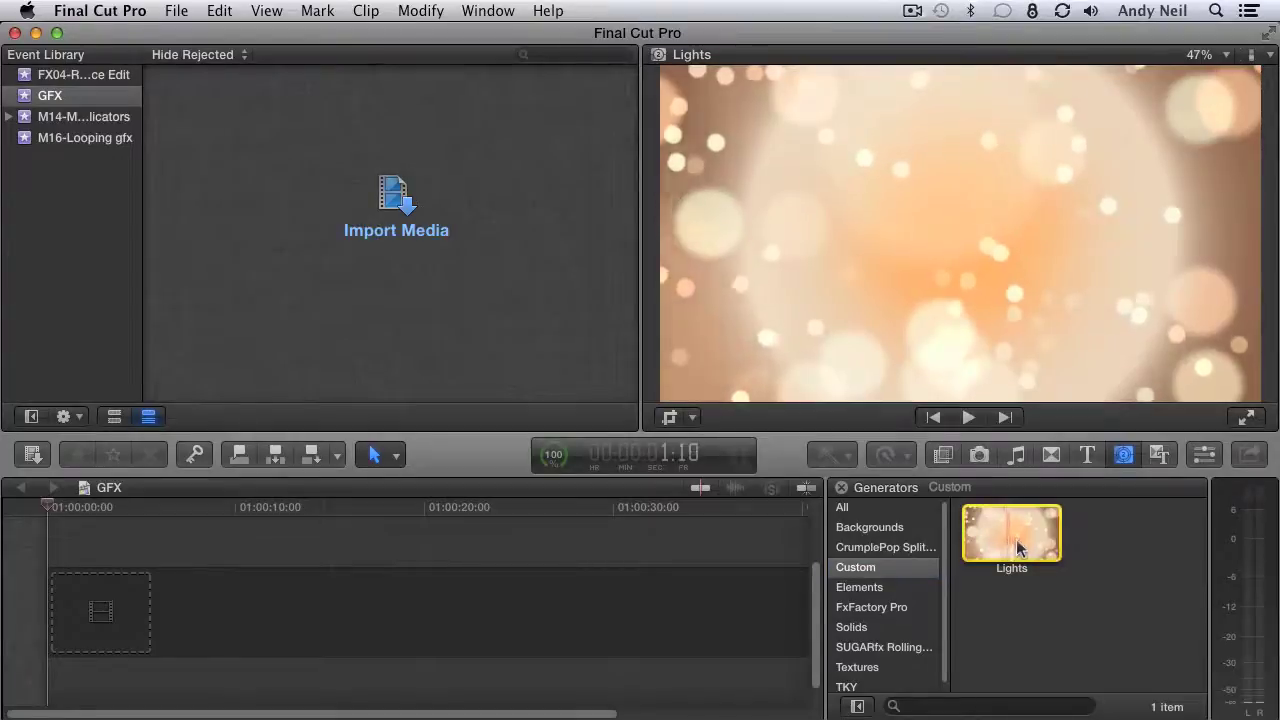
{"action": "left_click_drag", "start_coordinate": [1006, 548], "coordinate": [780, 625]}
- Extend the Lights clip to nearly a minute and play it back to check the loop
{"action": "scroll", "coordinate": [570, 622], "scroll_direction": "right", "scroll_amount": 3}
{"action": "key", "text": "shift+z"}
{"action": "key", "text": "super+minus"}
{"action": "left_click_drag", "start_coordinate": [407, 614], "coordinate": [562, 620]}
{"action": "left_click", "coordinate": [229, 508]}
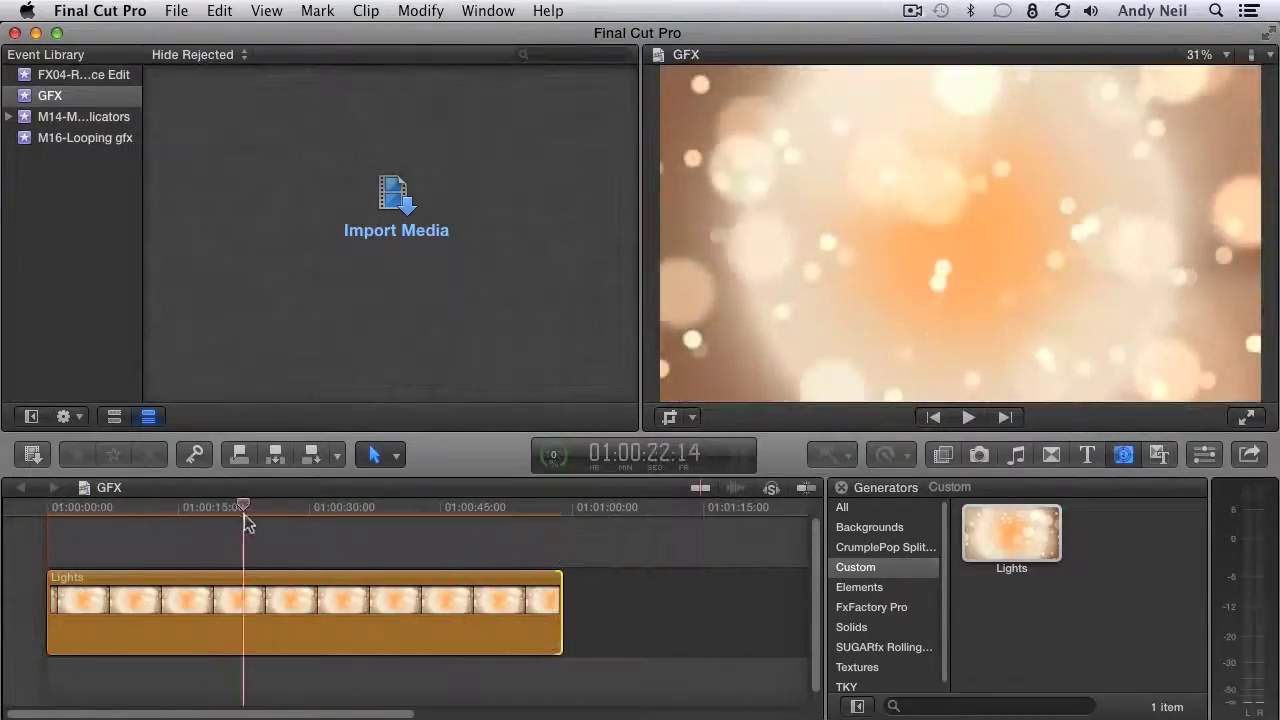
{"action": "key", "text": "space"}
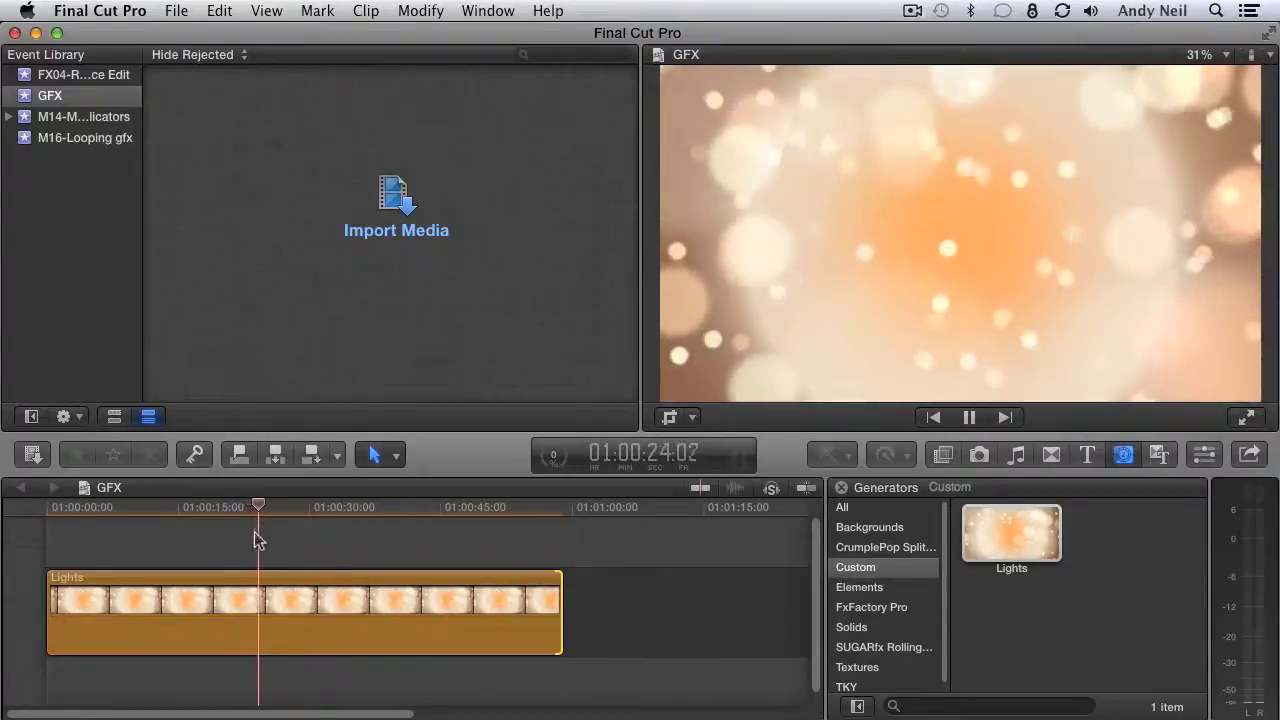